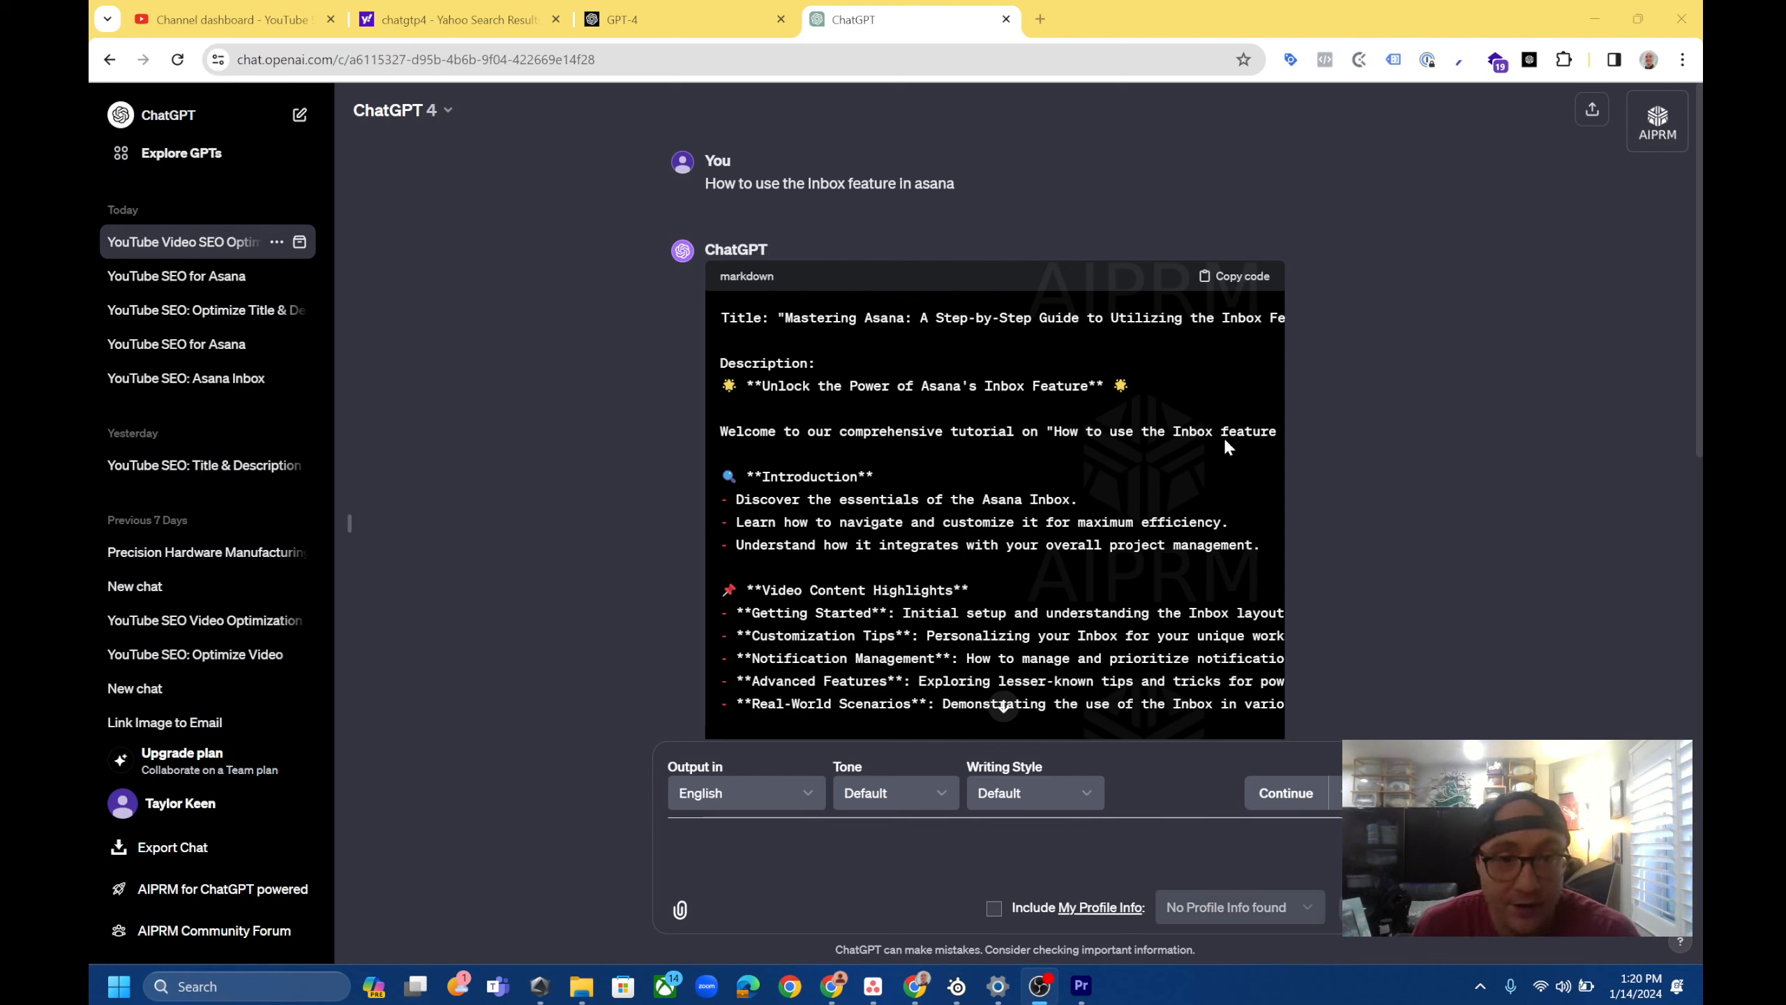
# Start a new chat with the "Get Automatic YouTube Title and Description for Video" prompt and submit "How to use the Inbox feature in asana"
pyautogui.click(298, 117)
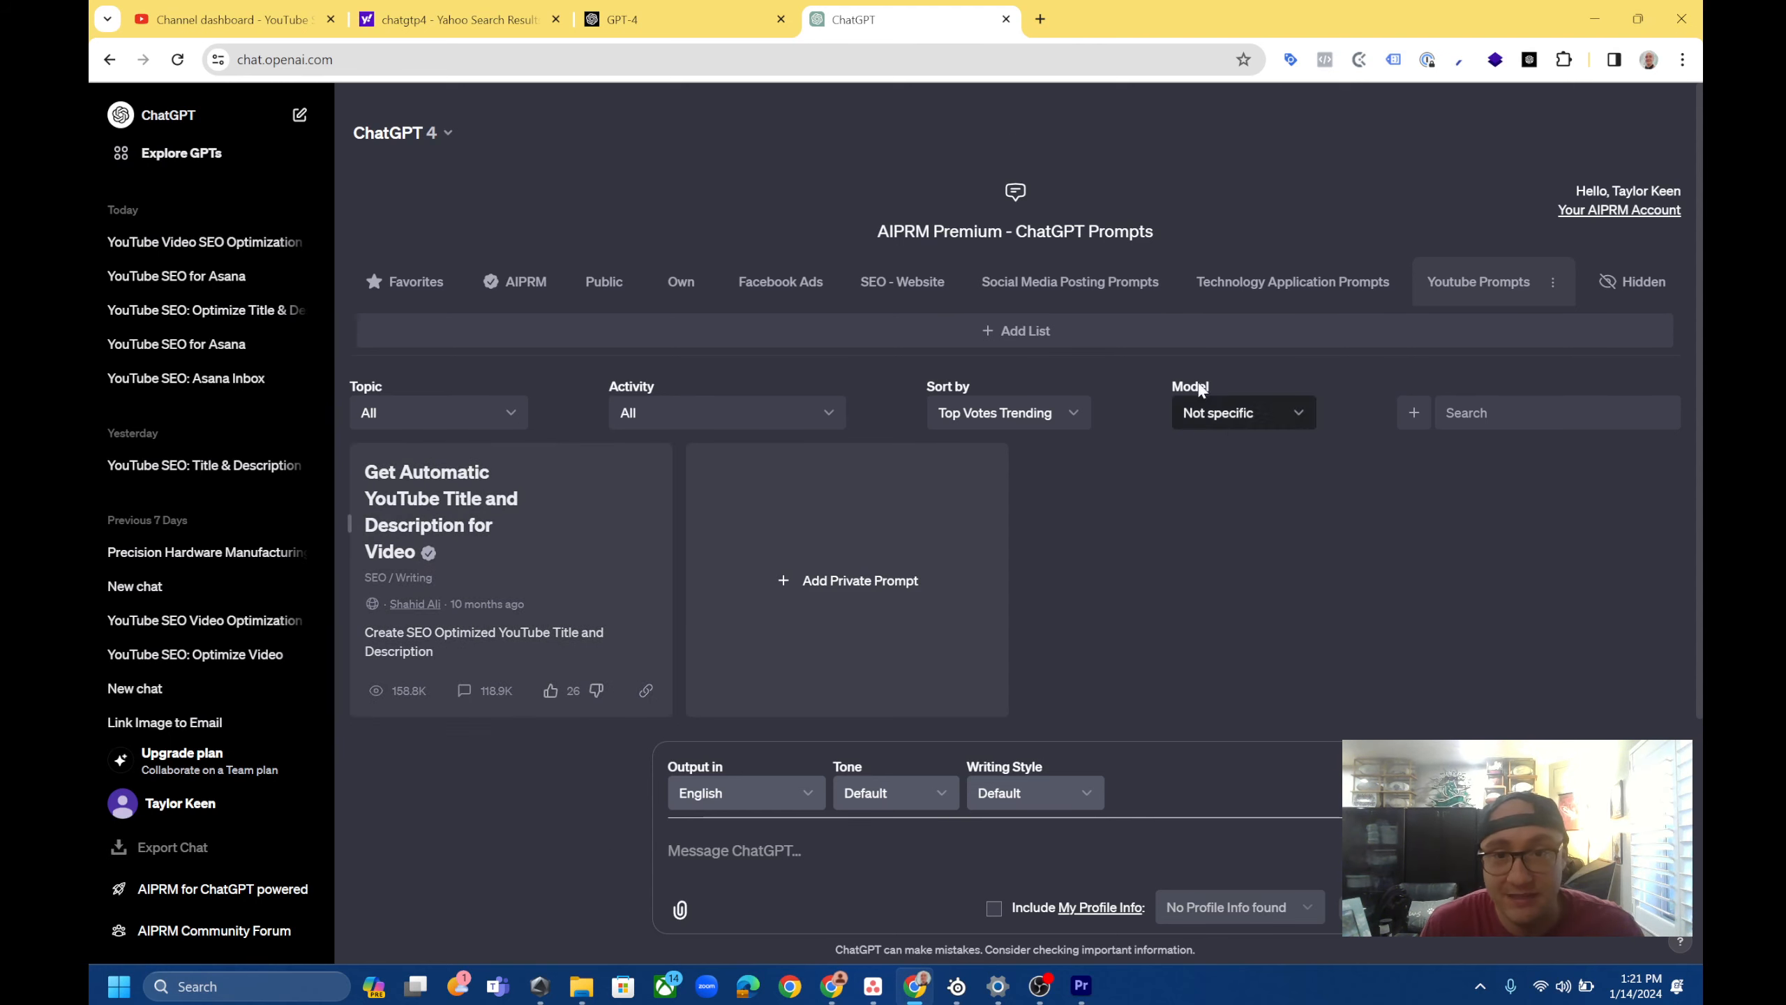
pyautogui.click(455, 612)
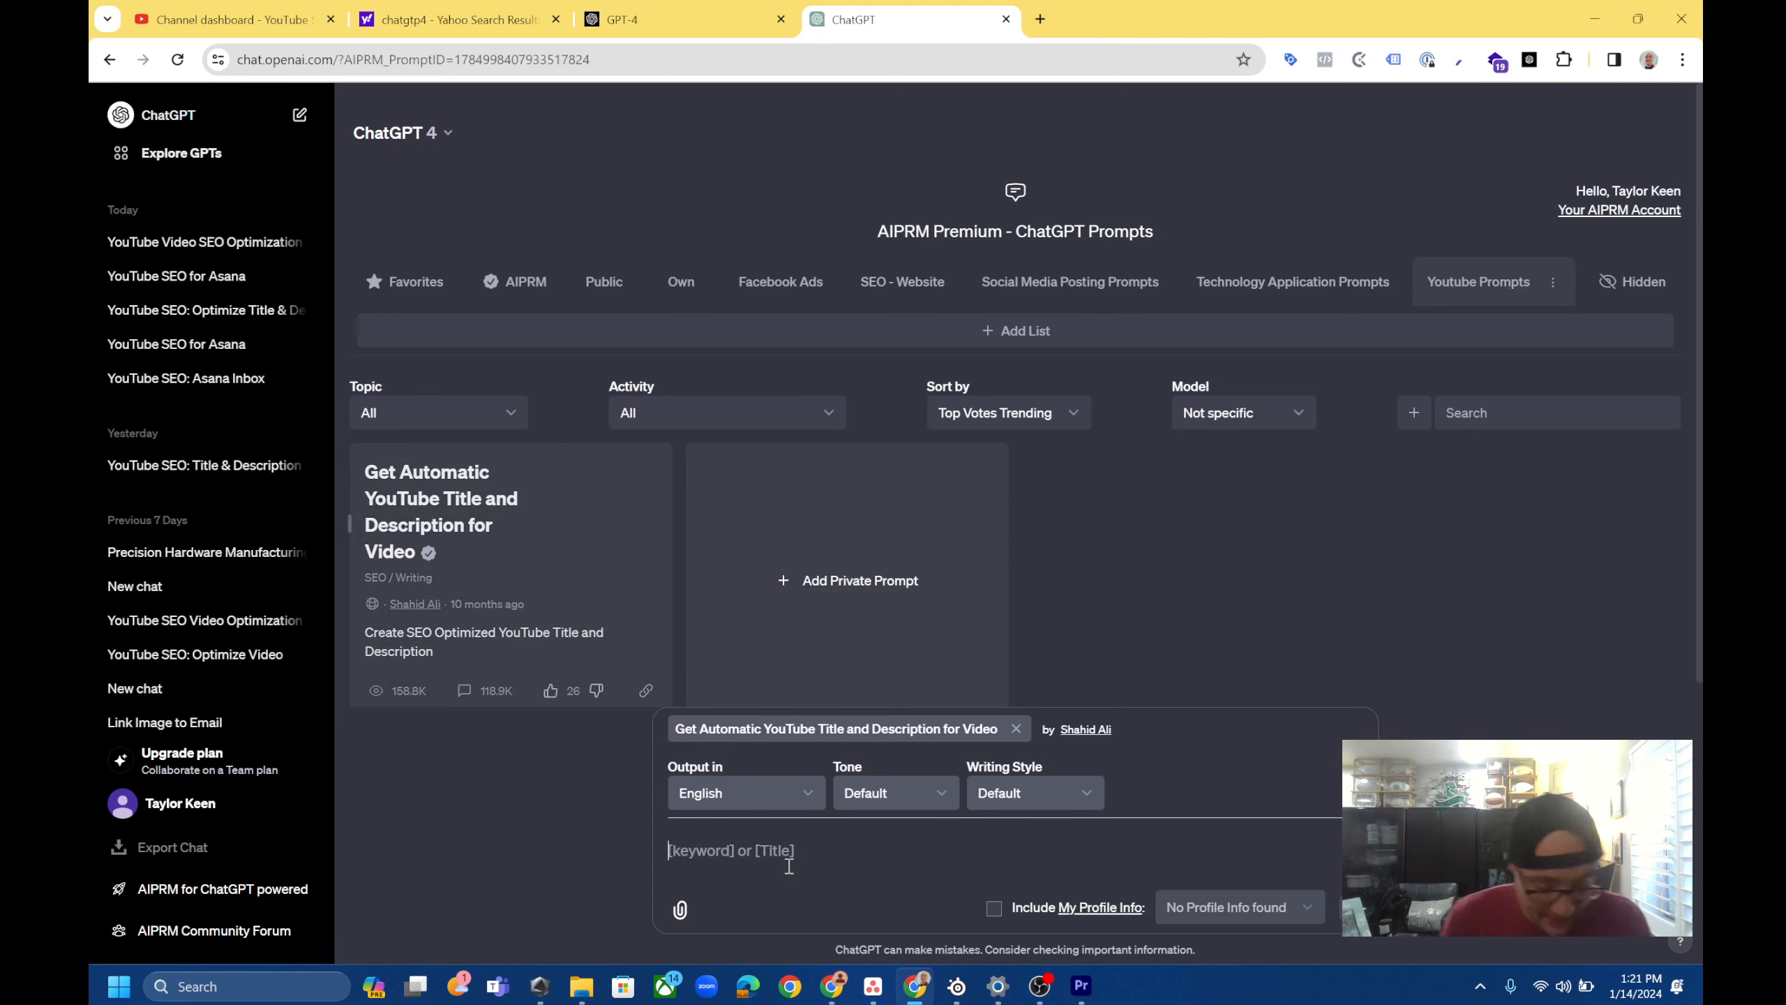
pyautogui.write('How to use Inbox feature in asana')
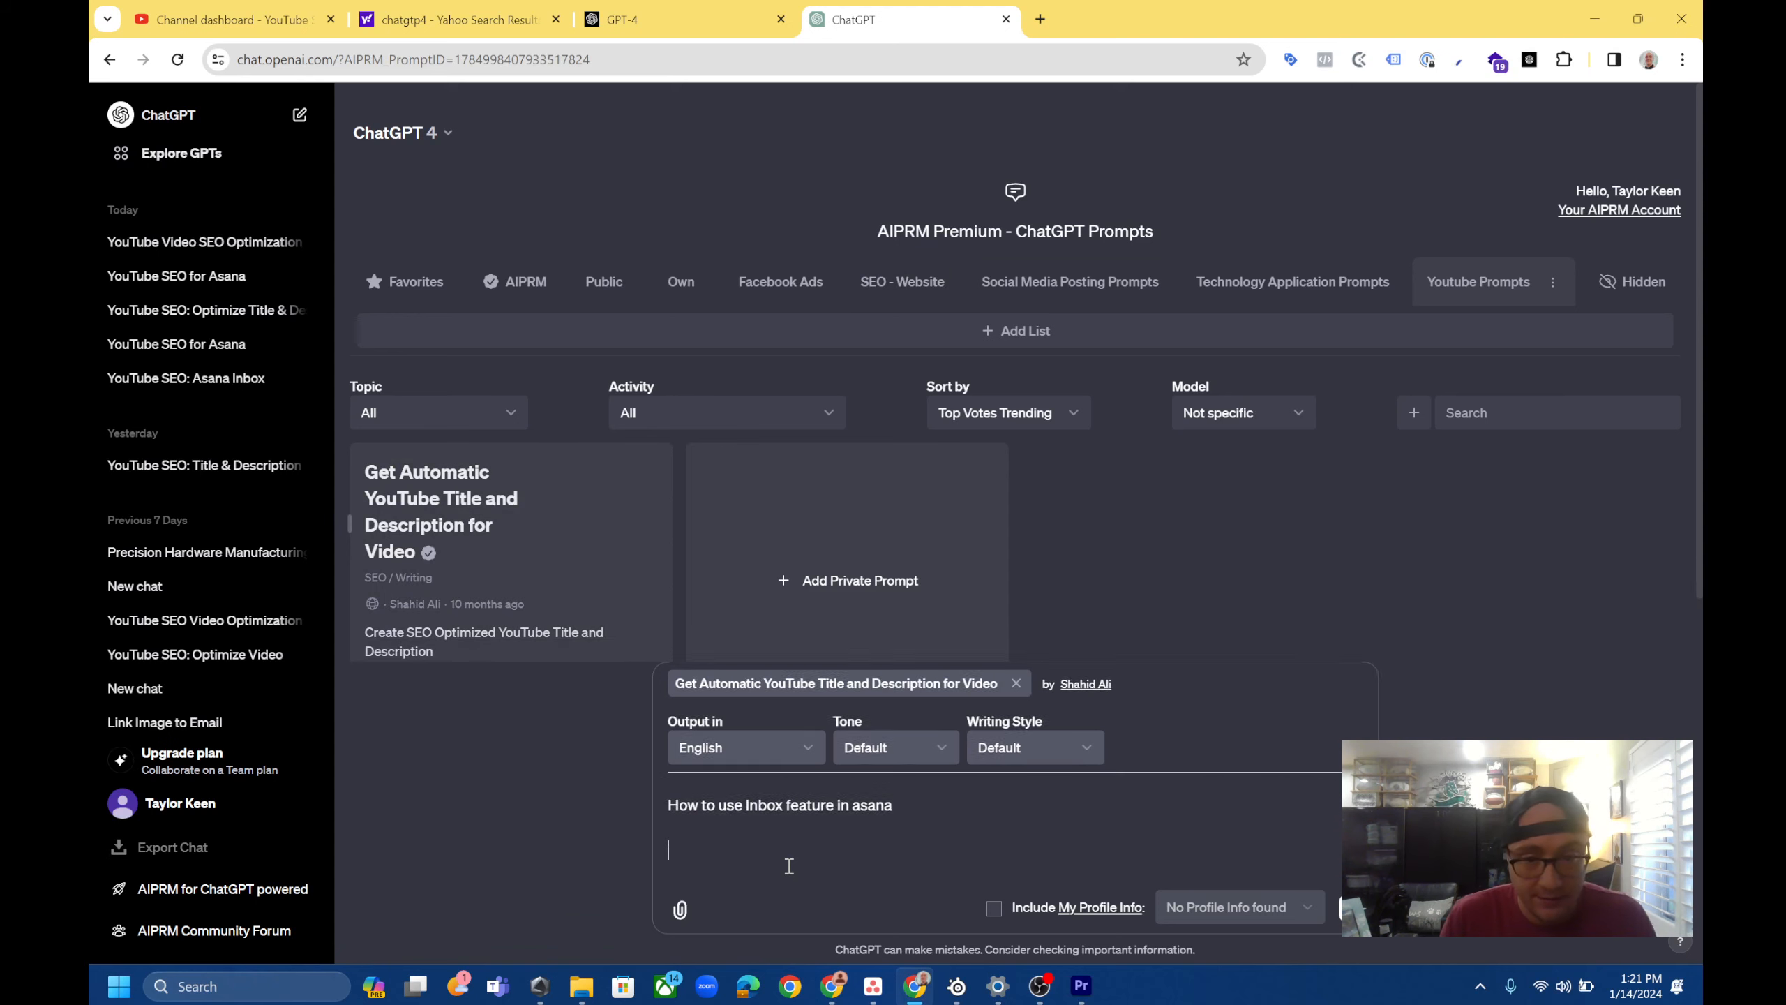
pyautogui.click(742, 851)
pyautogui.write('the')
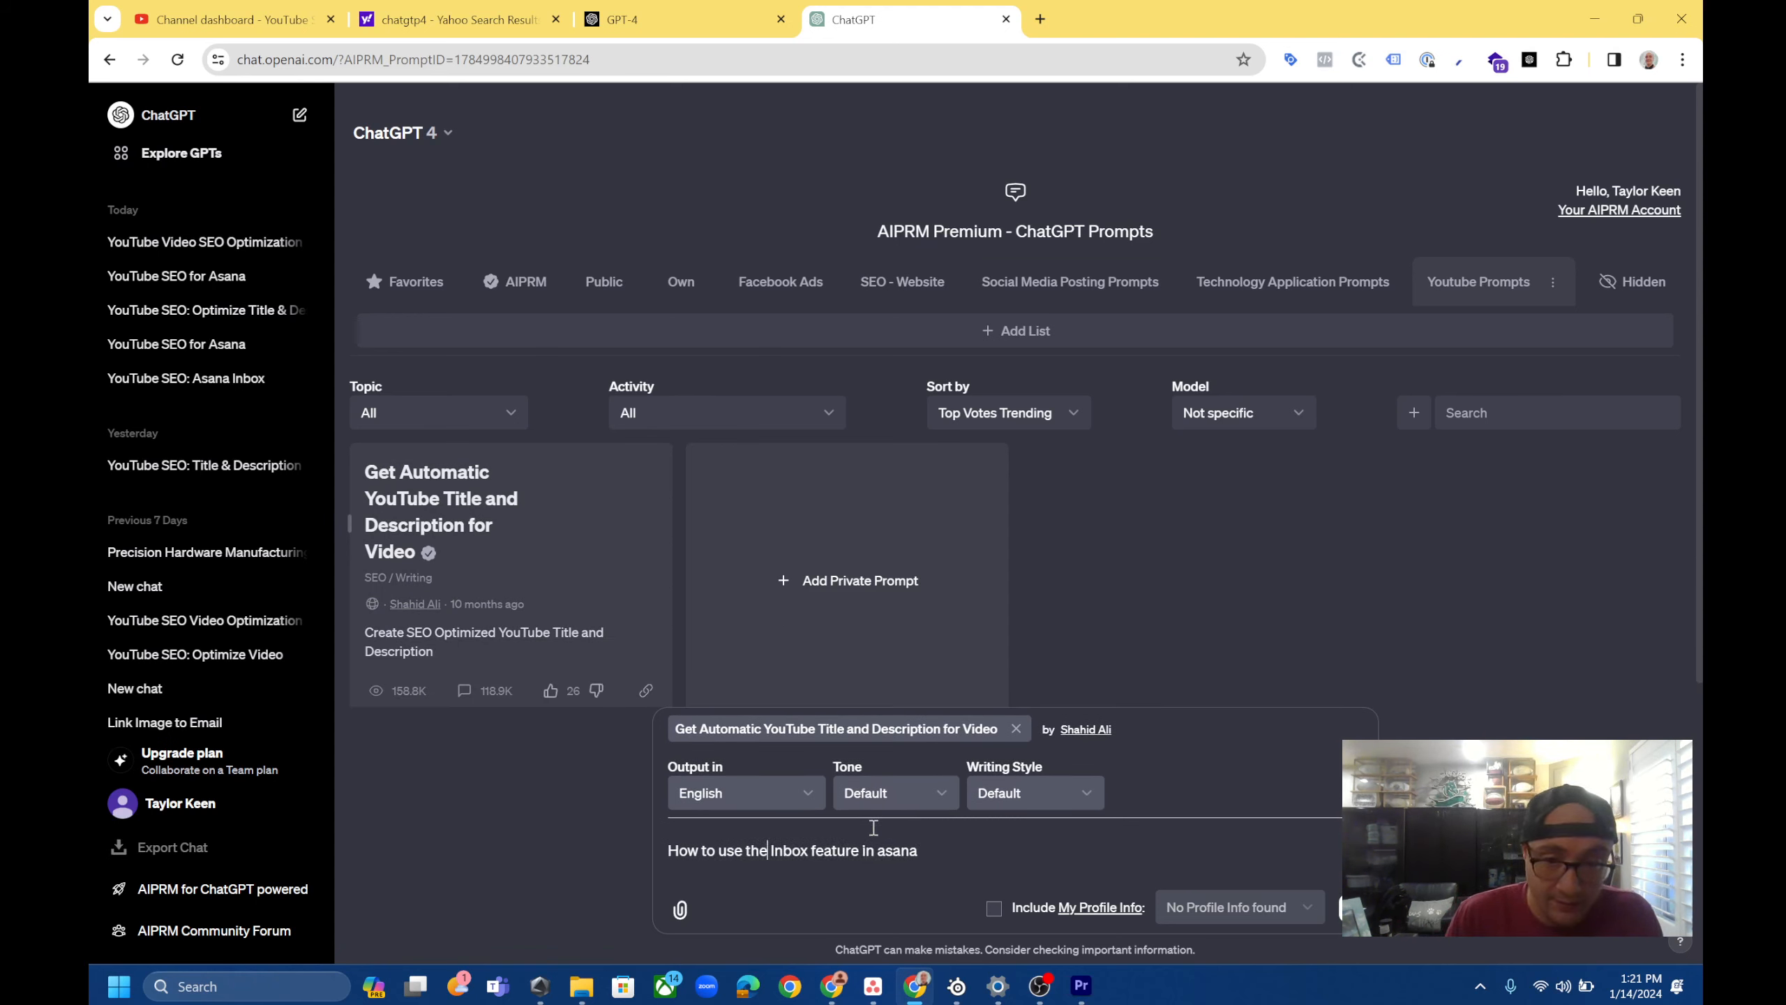
pyautogui.press('Return')
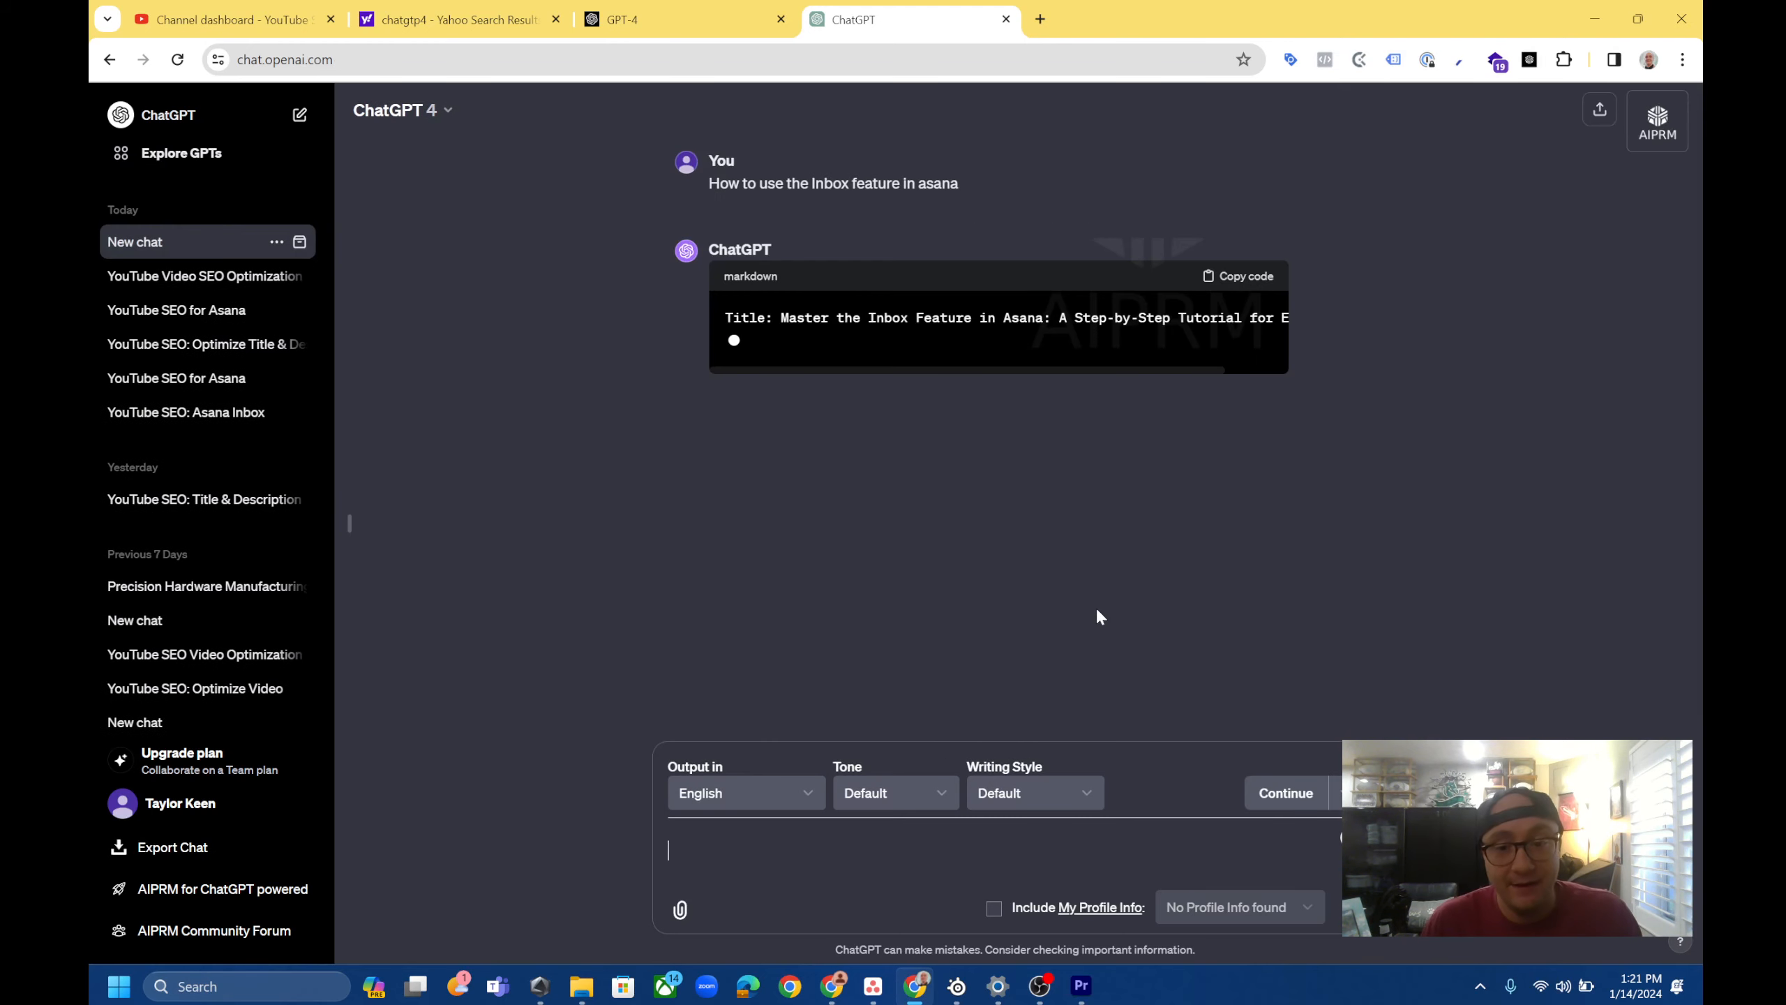
# Switch to Premiere Pro and create captions from the transcript with the Subtitle default preset, double lines and the default captioning preferences
pyautogui.click(1082, 987)
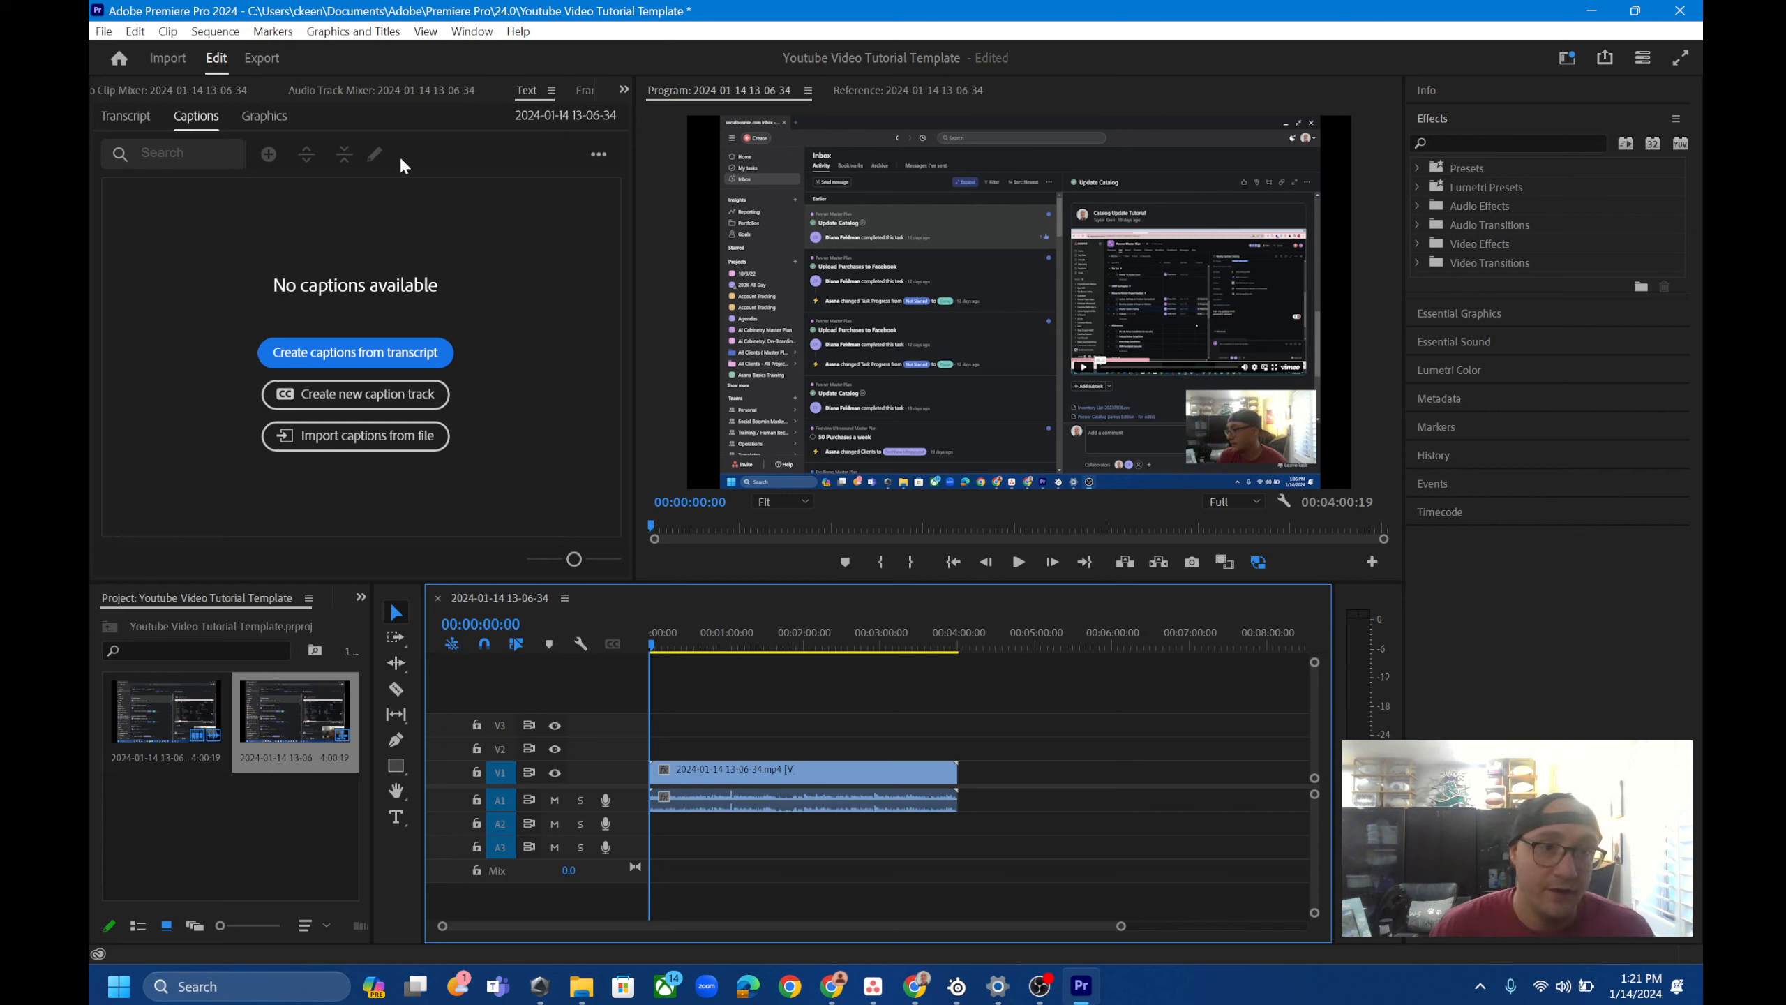
pyautogui.click(478, 32)
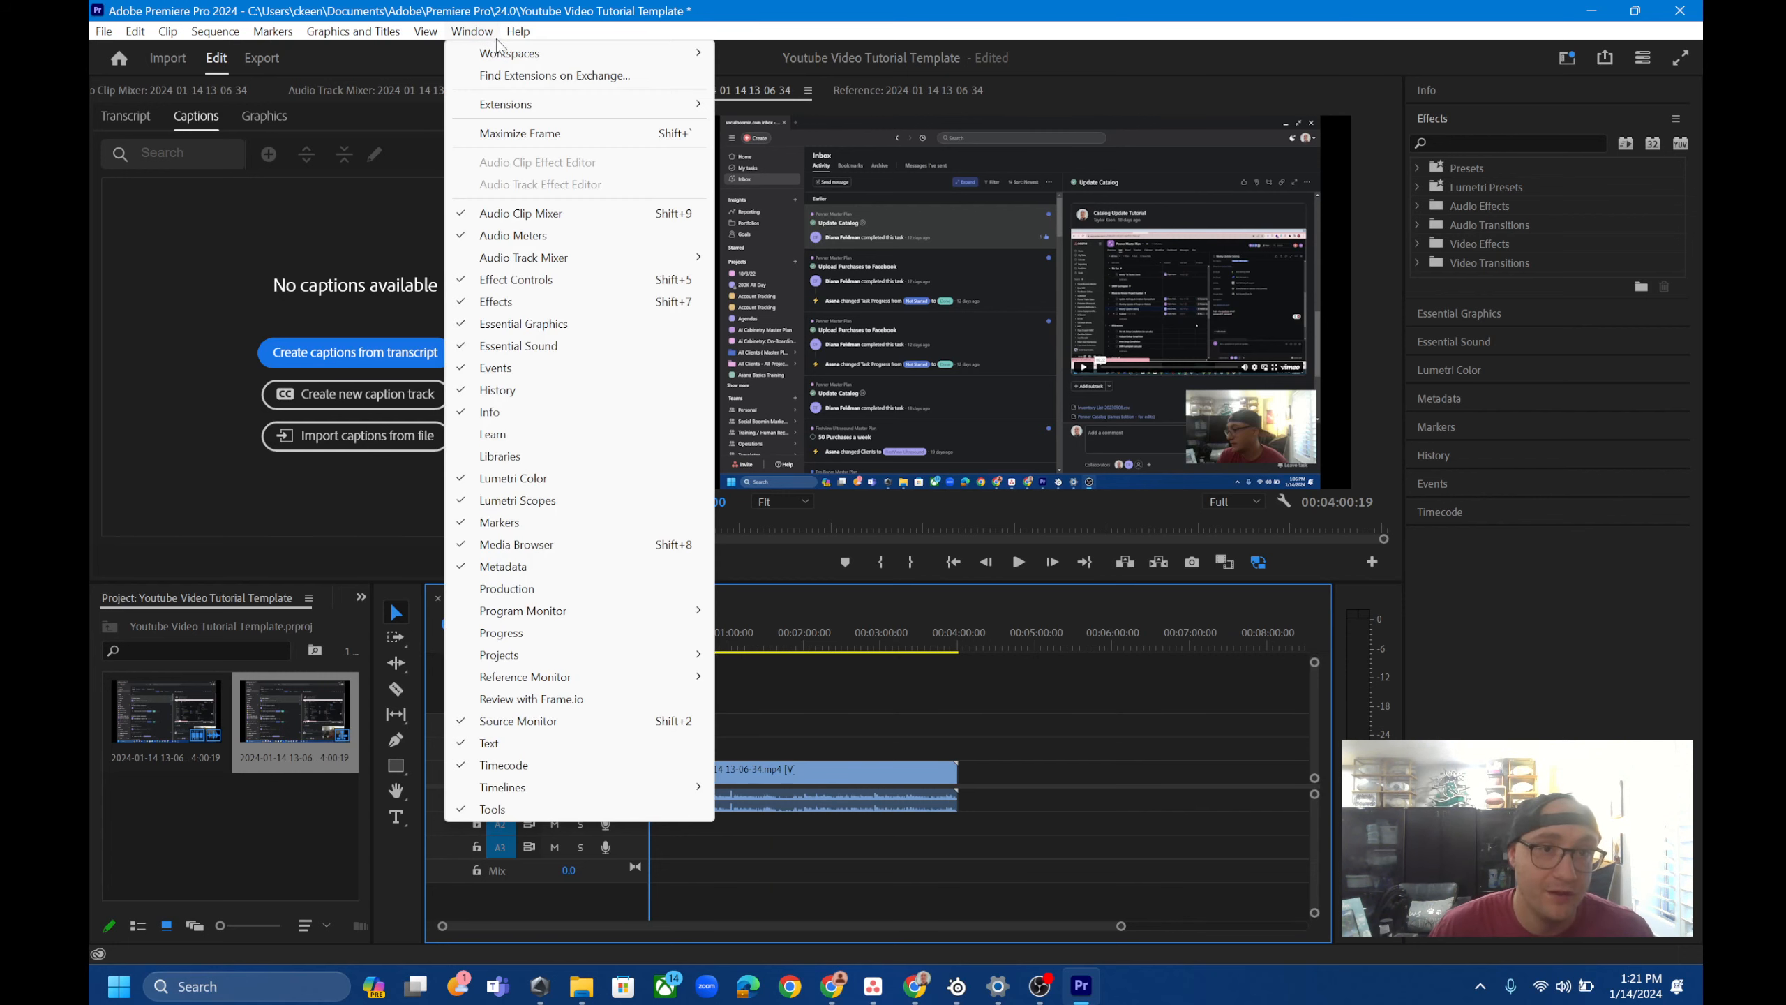
pyautogui.moveTo(675, 54)
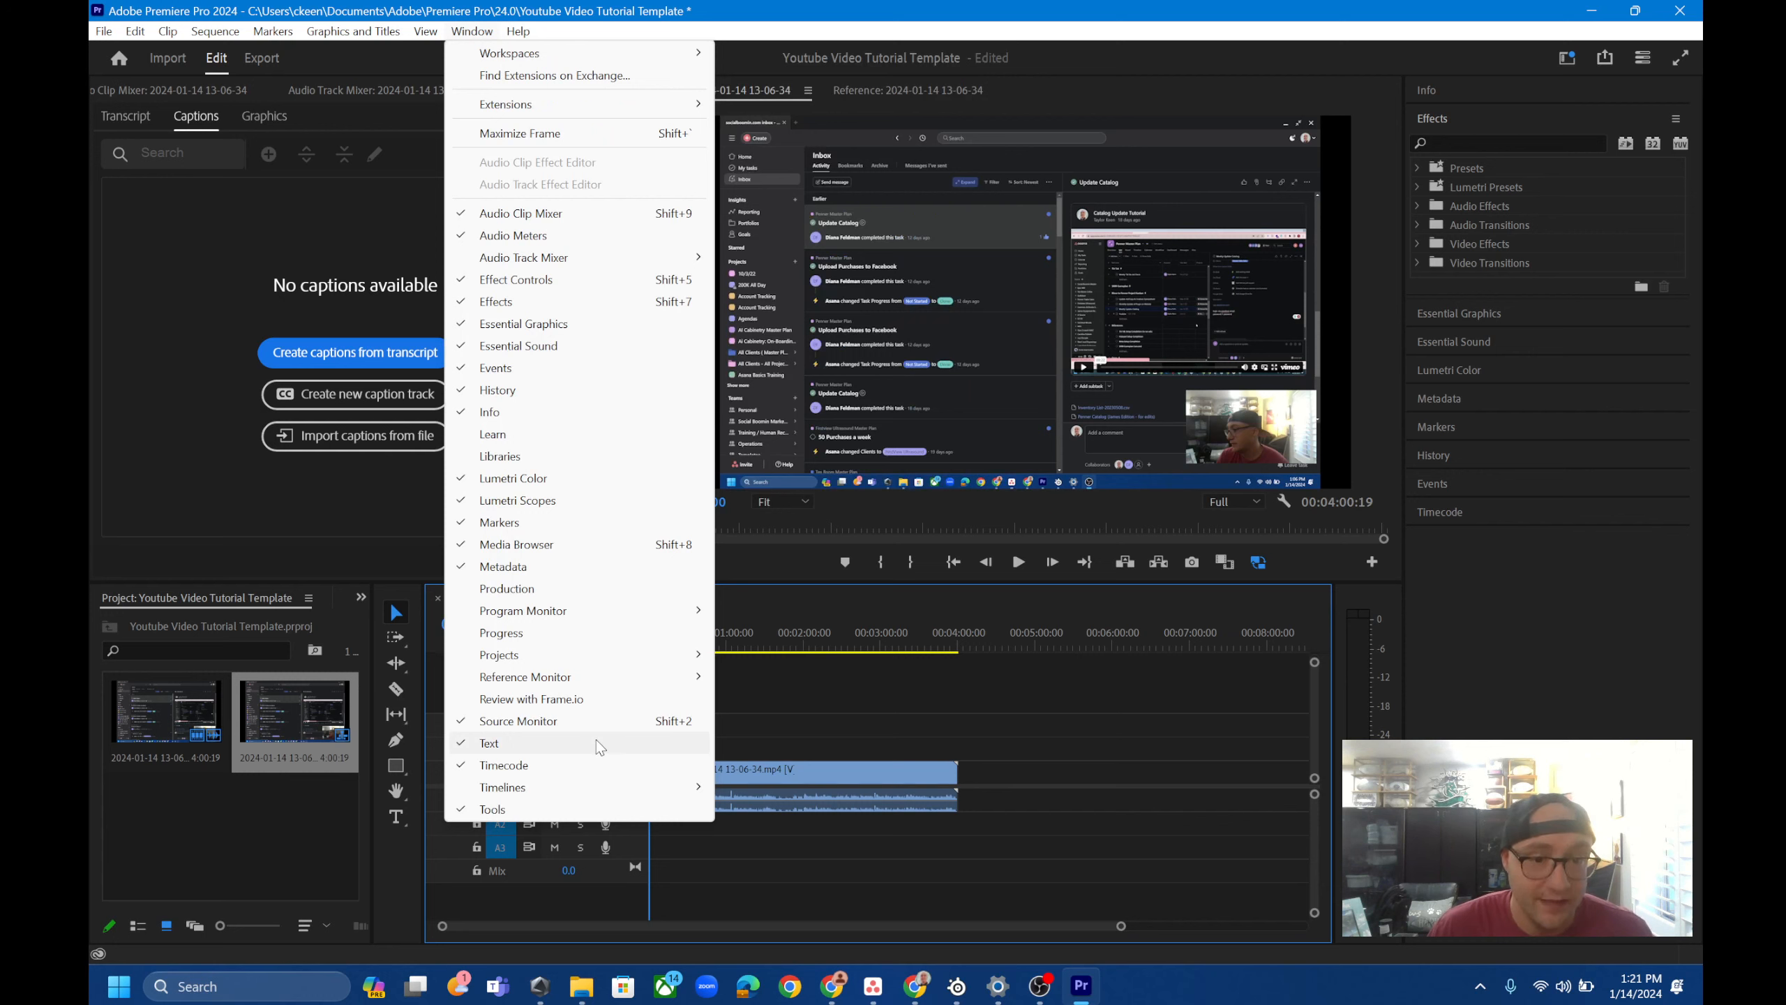
pyautogui.click(151, 197)
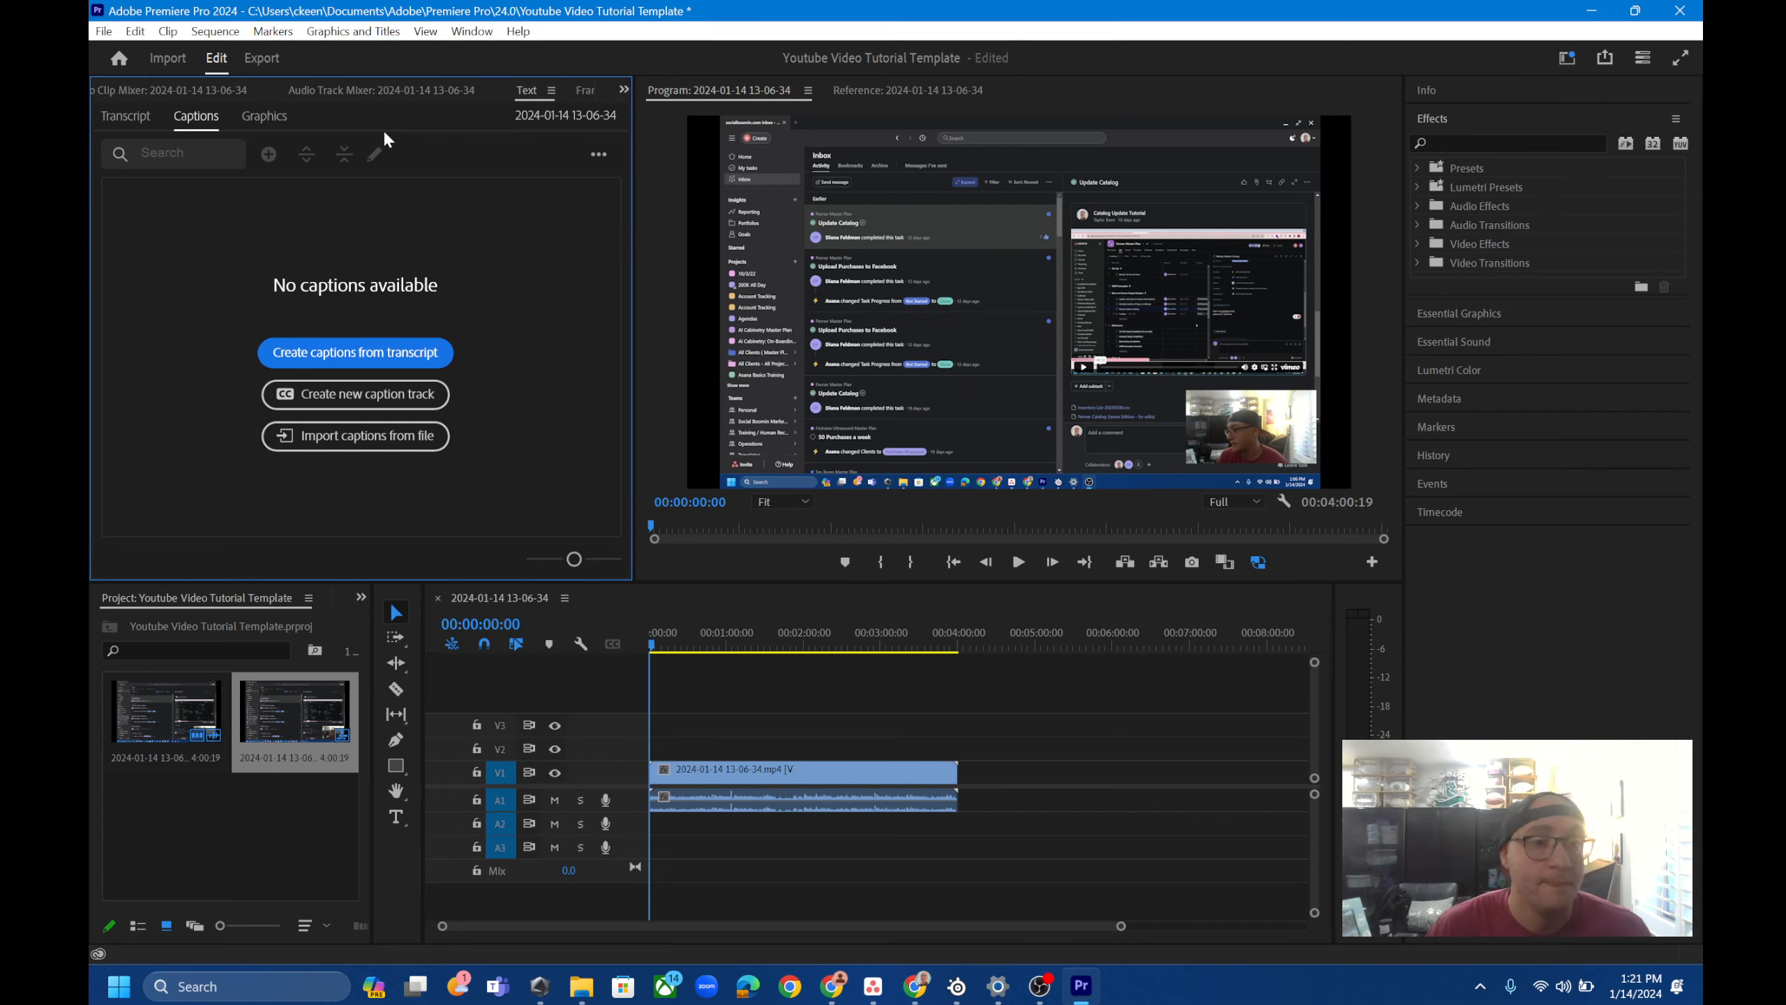
pyautogui.click(371, 353)
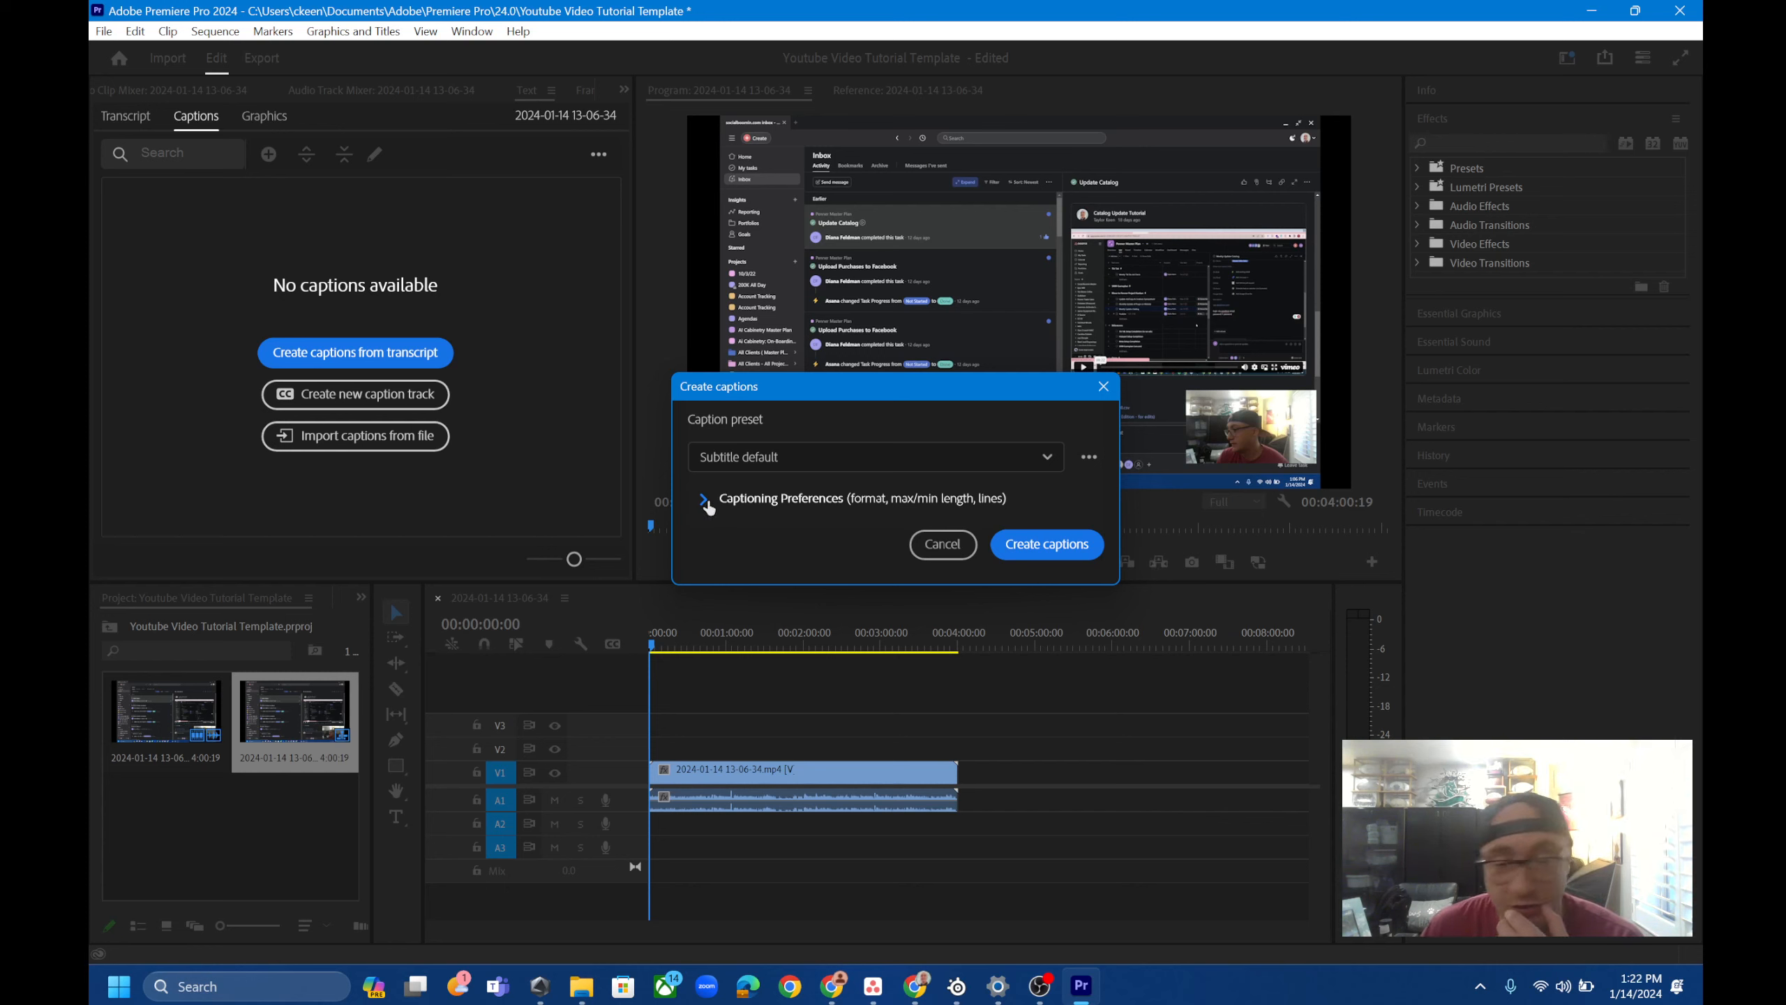
pyautogui.click(704, 499)
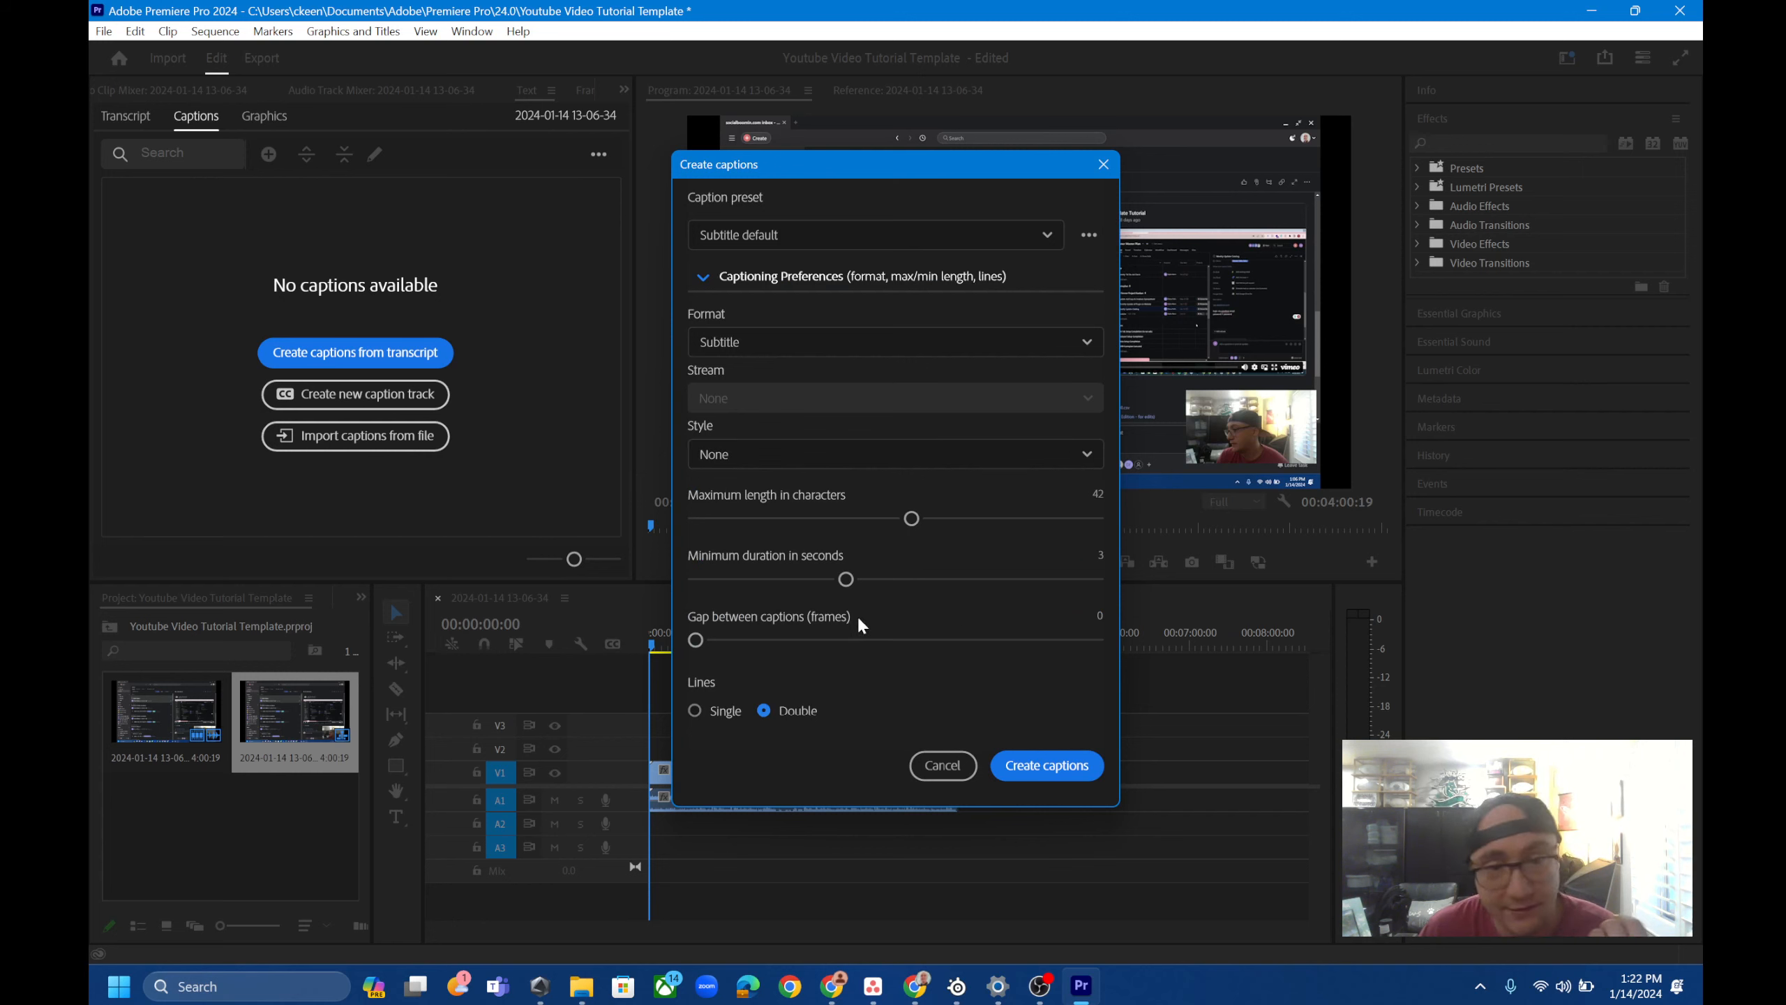
pyautogui.click(1085, 767)
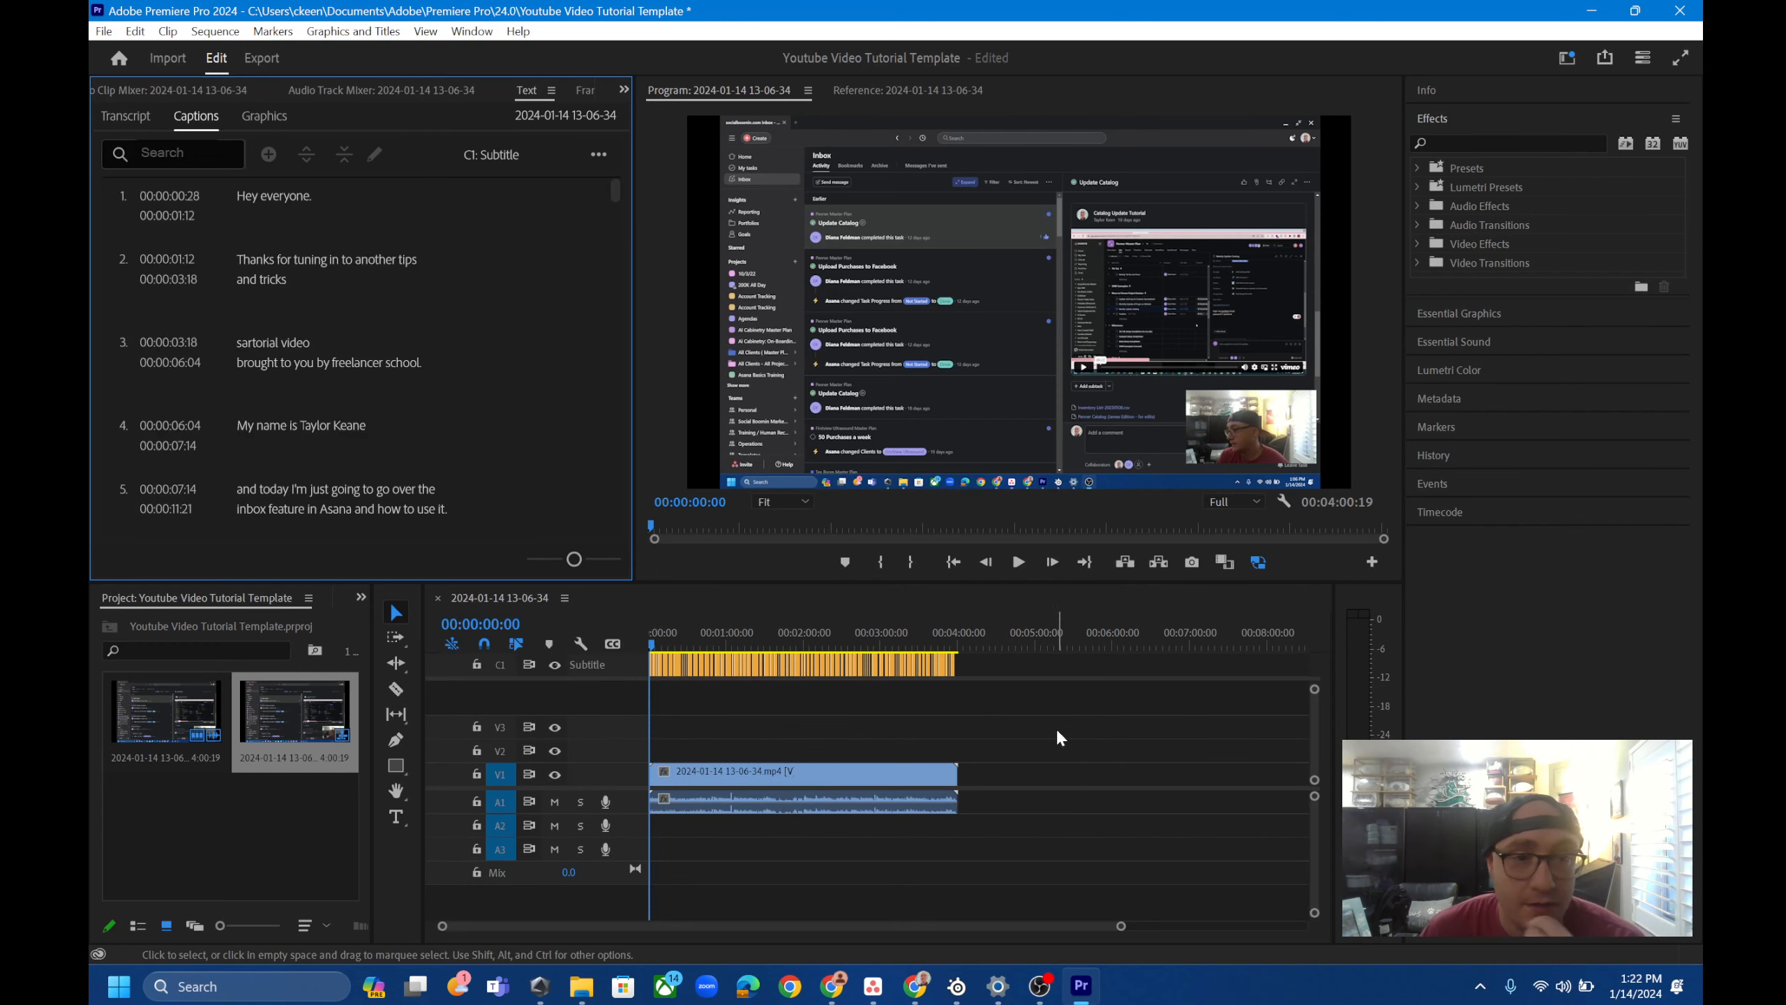
pyautogui.moveTo(765, 629); pyautogui.dragTo(701, 626)
pyautogui.scroll(10, 419, 362)
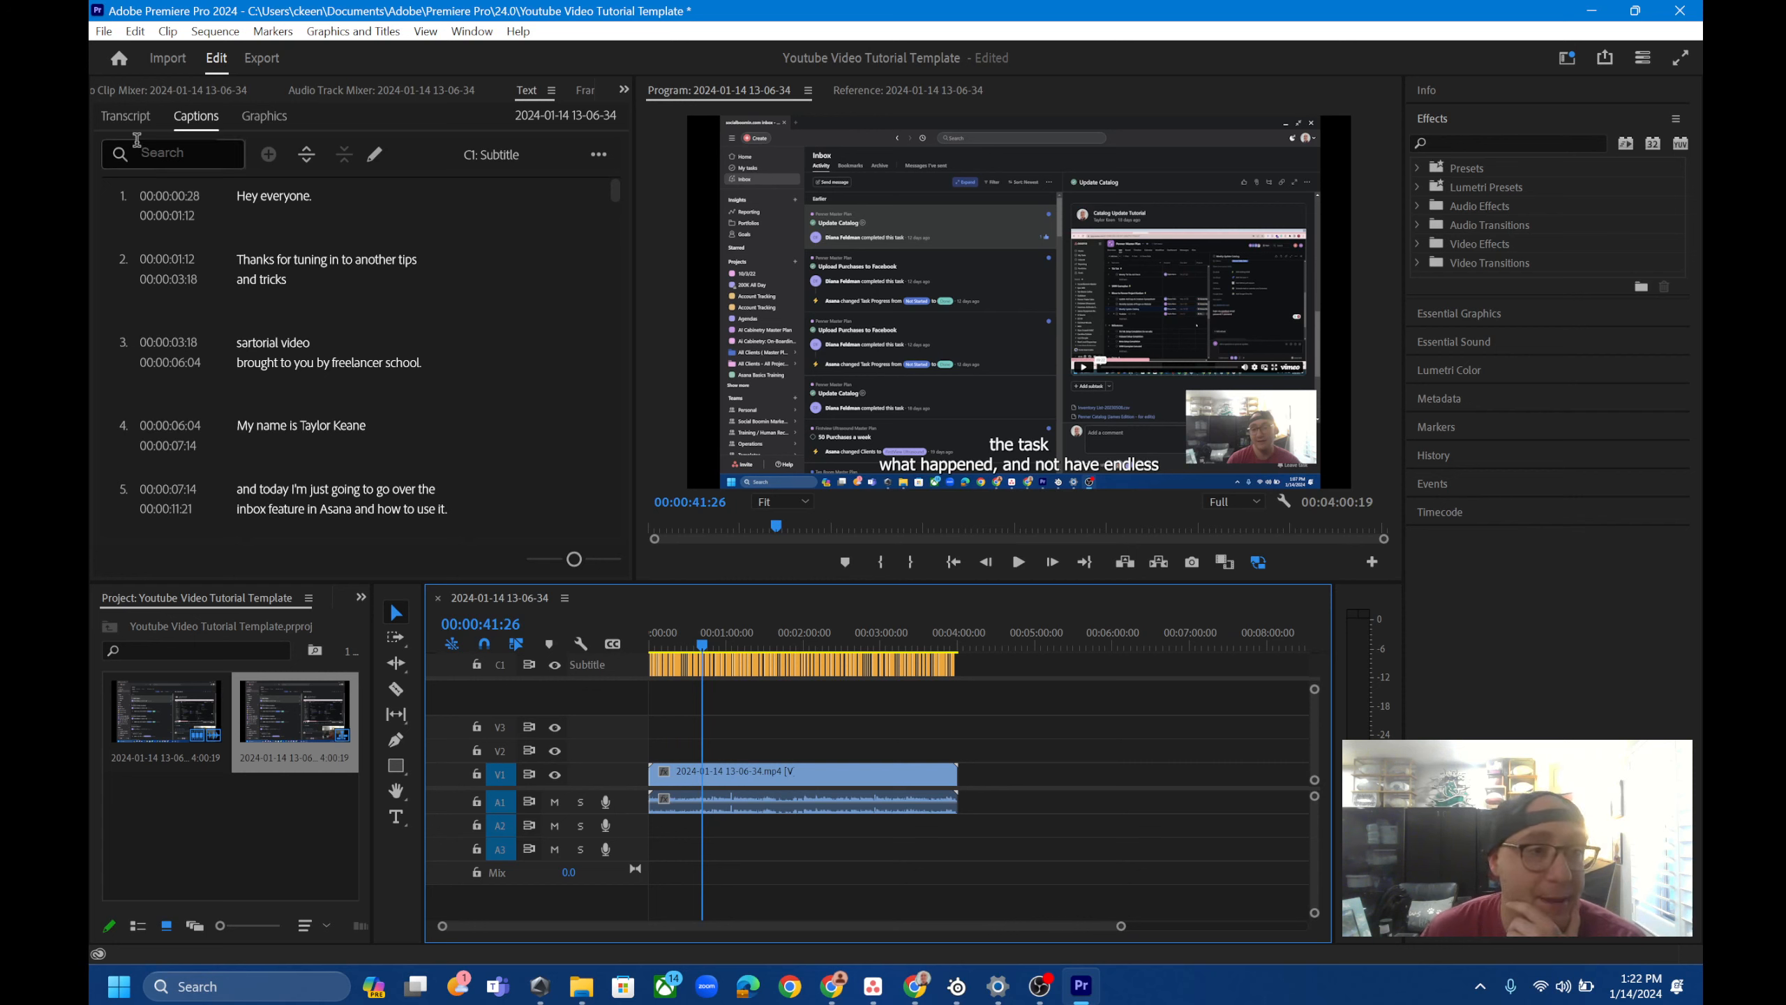
pyautogui.click(599, 154)
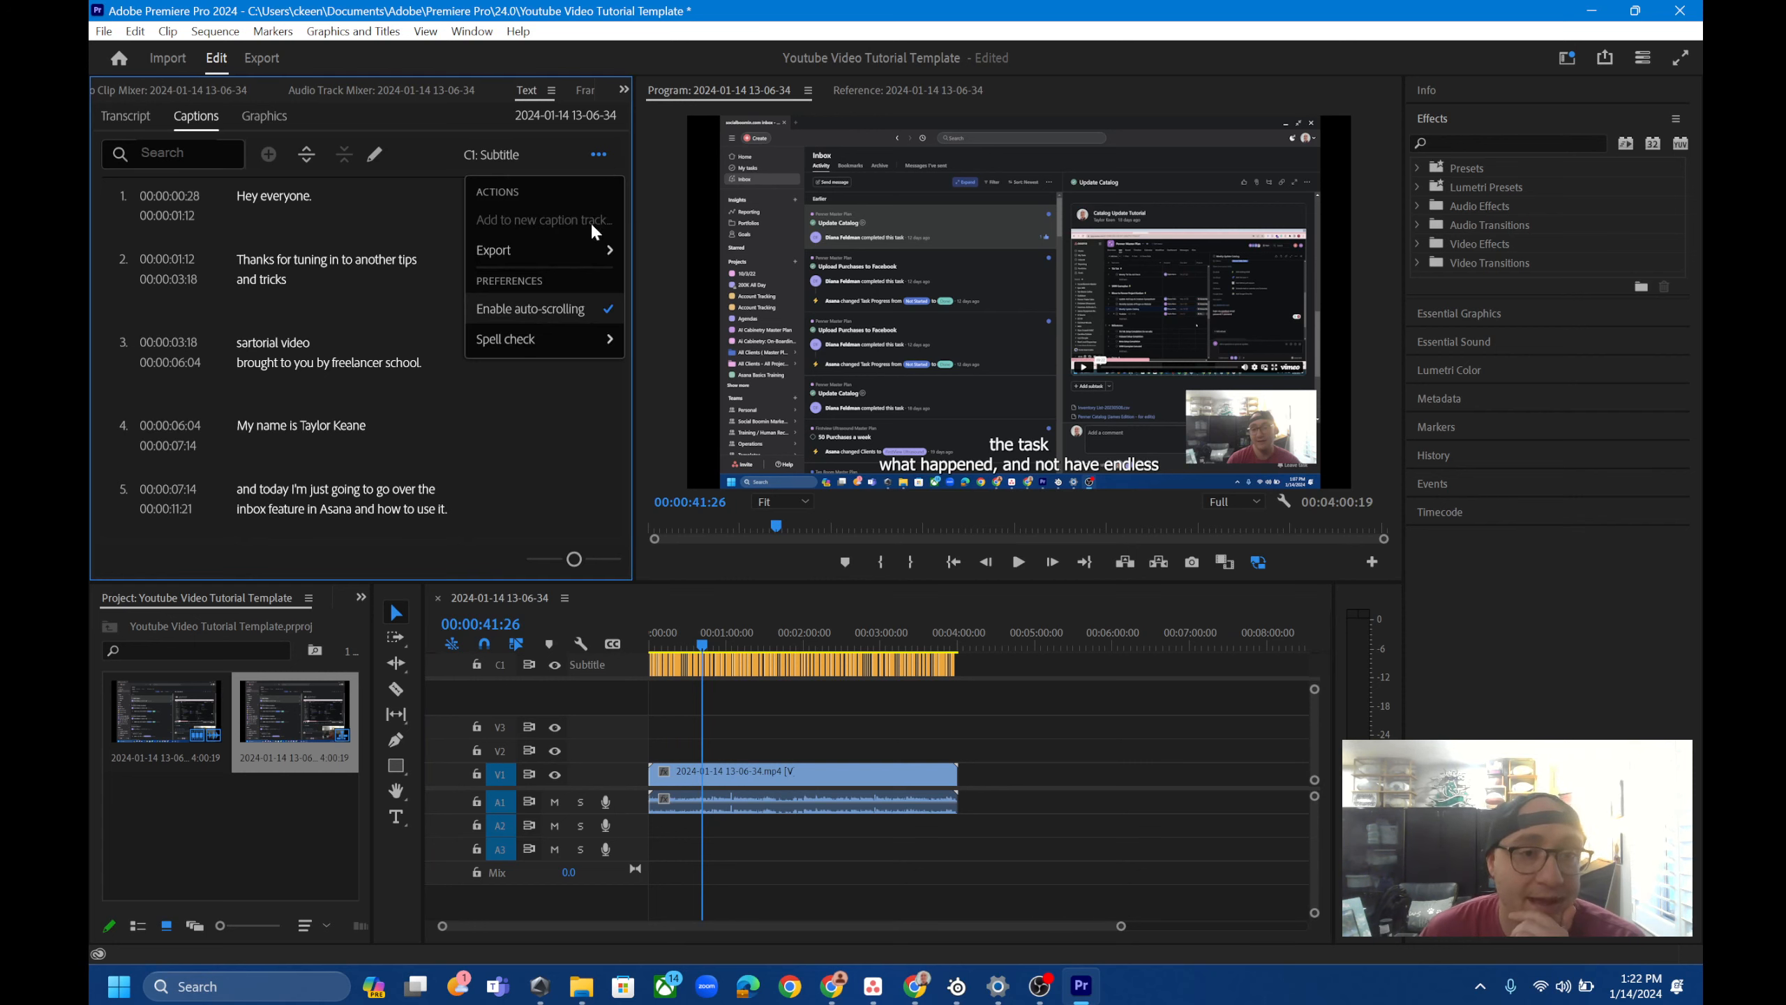
pyautogui.moveTo(580, 260)
pyautogui.moveTo(520, 259)
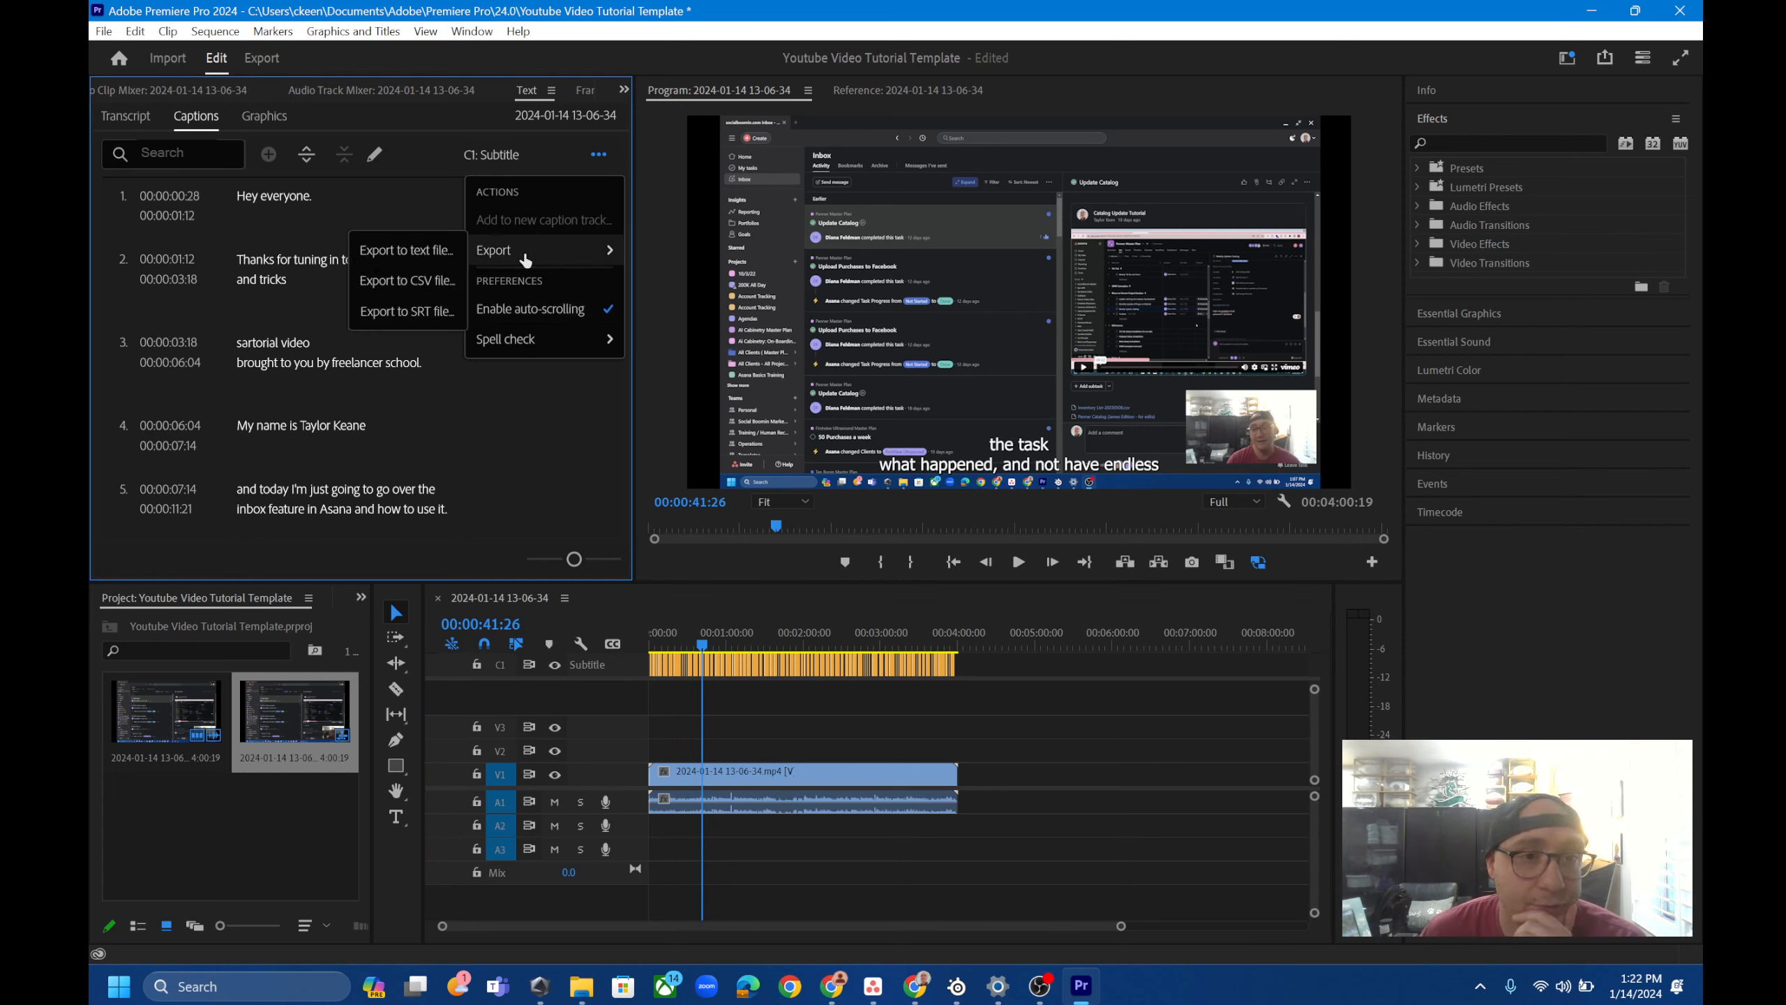
pyautogui.click(417, 317)
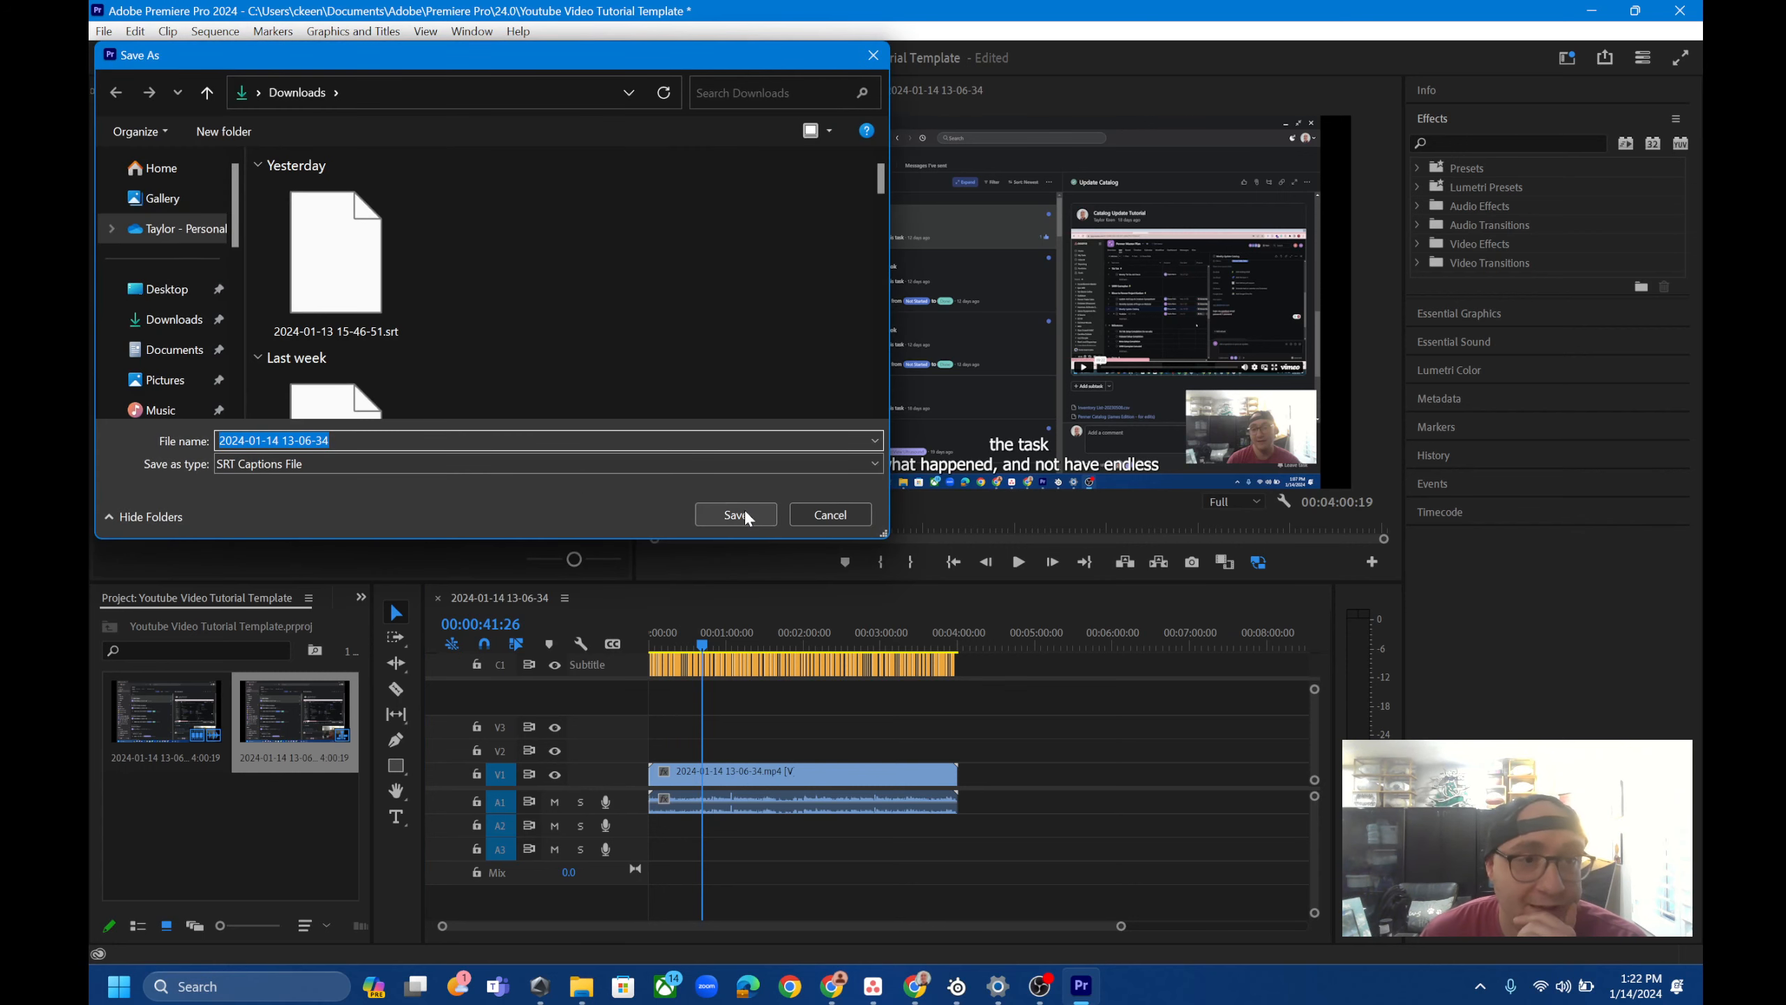
pyautogui.click(746, 512)
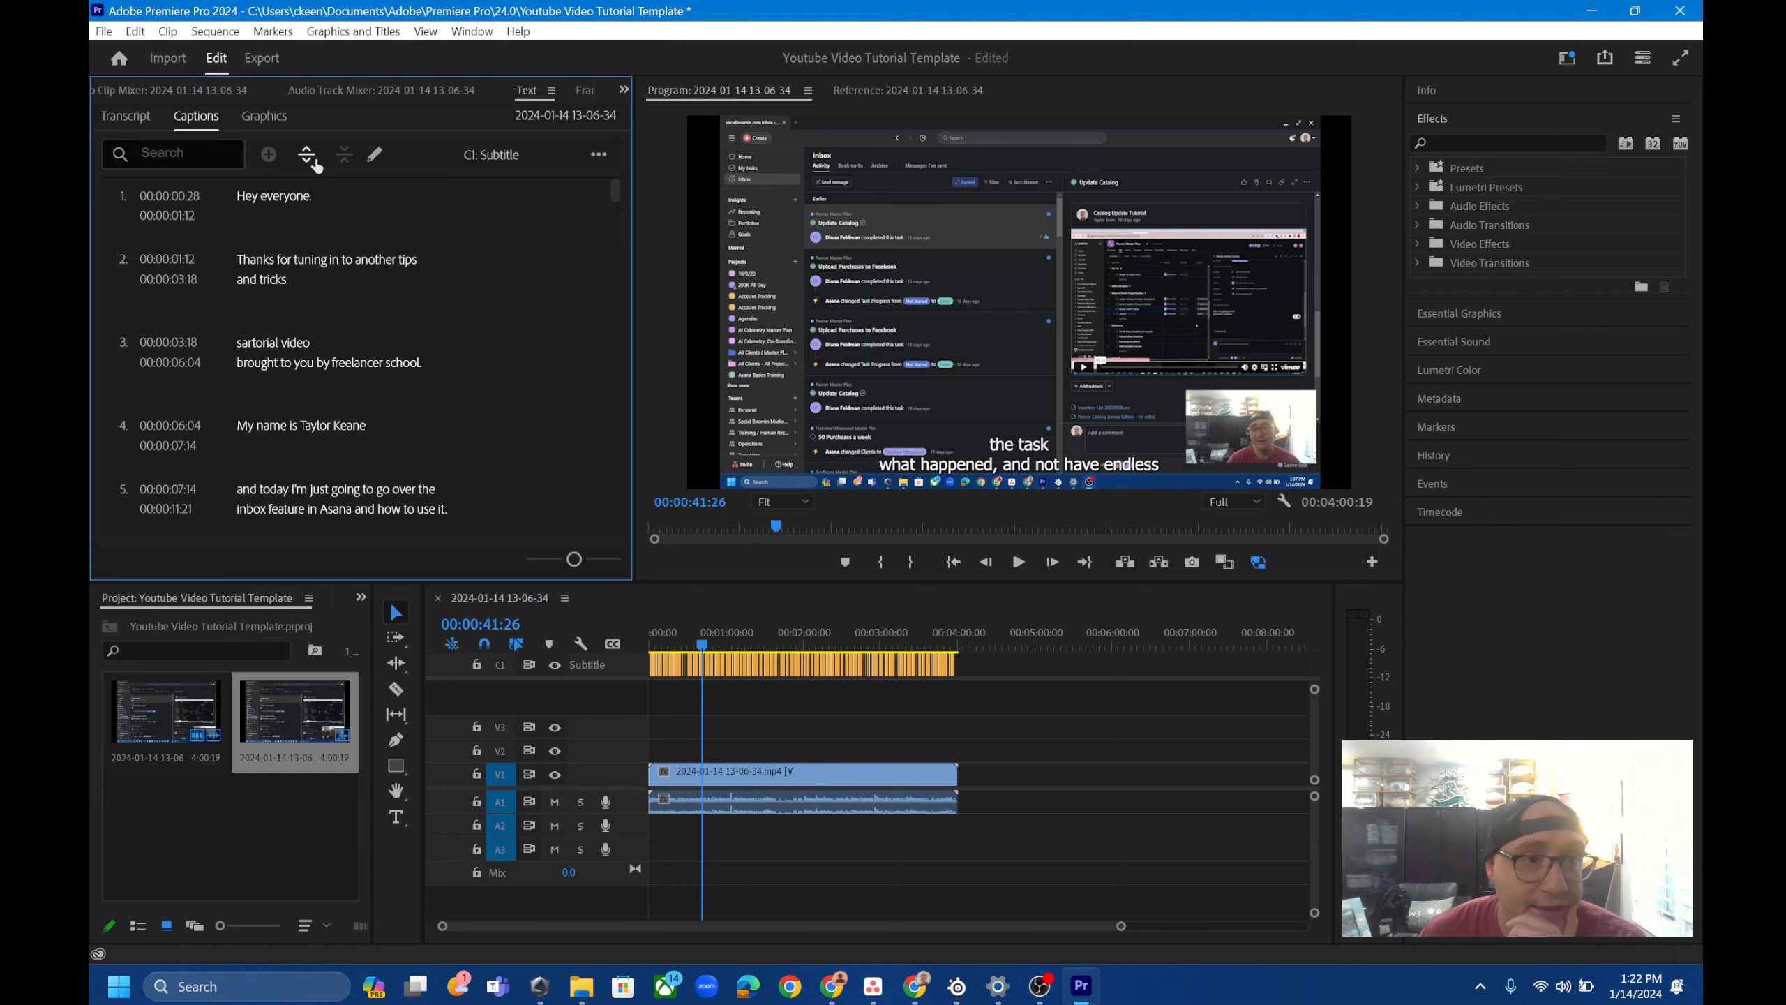
# Export the sequence's transcript as a text file to the Downloads folder
pyautogui.click(126, 116)
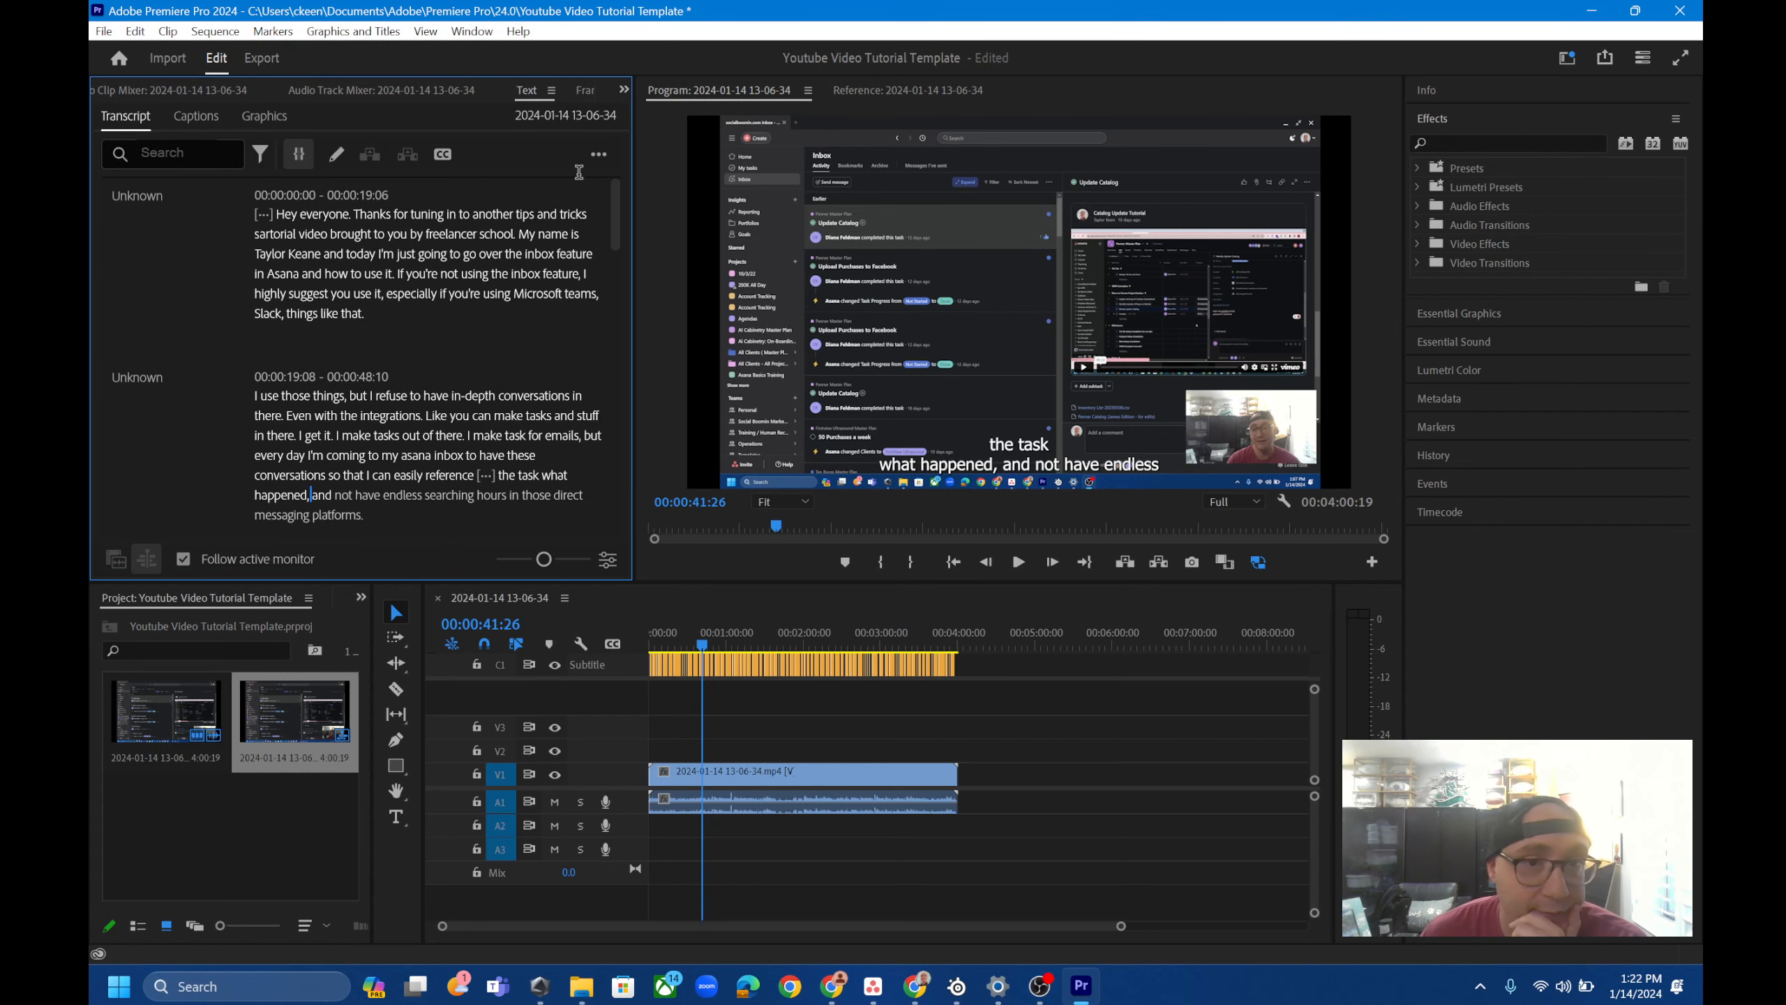
pyautogui.click(598, 154)
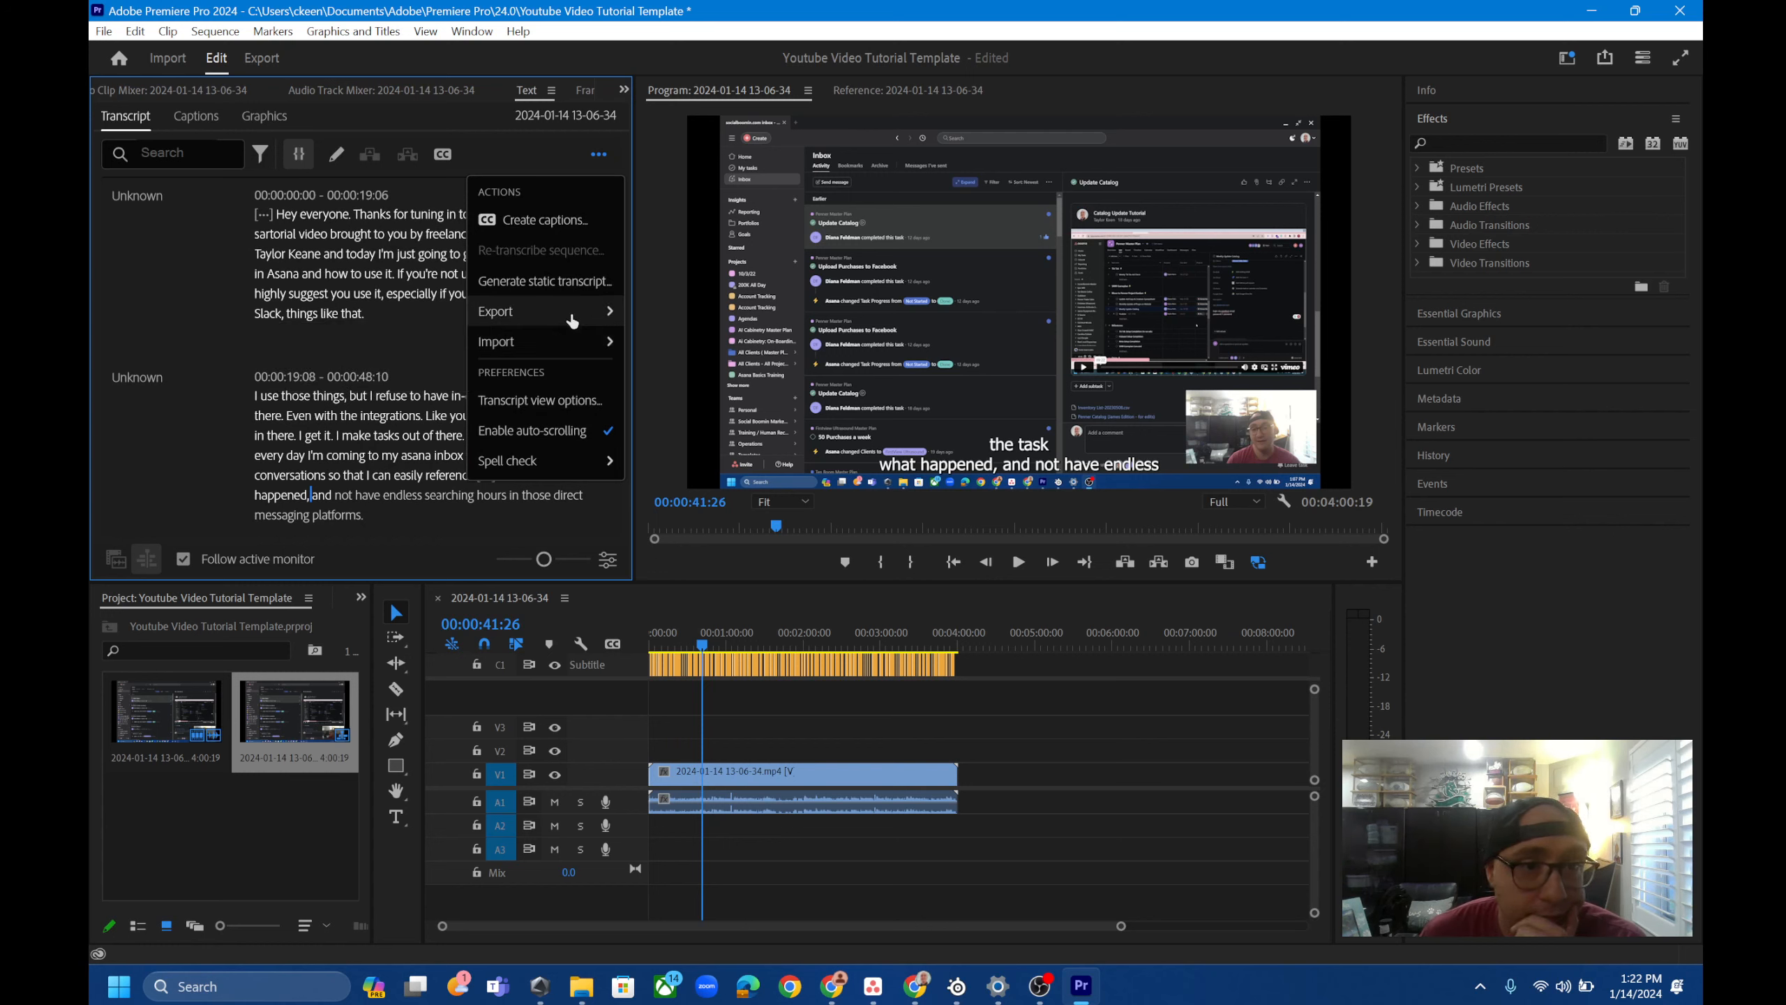
pyautogui.moveTo(572, 319)
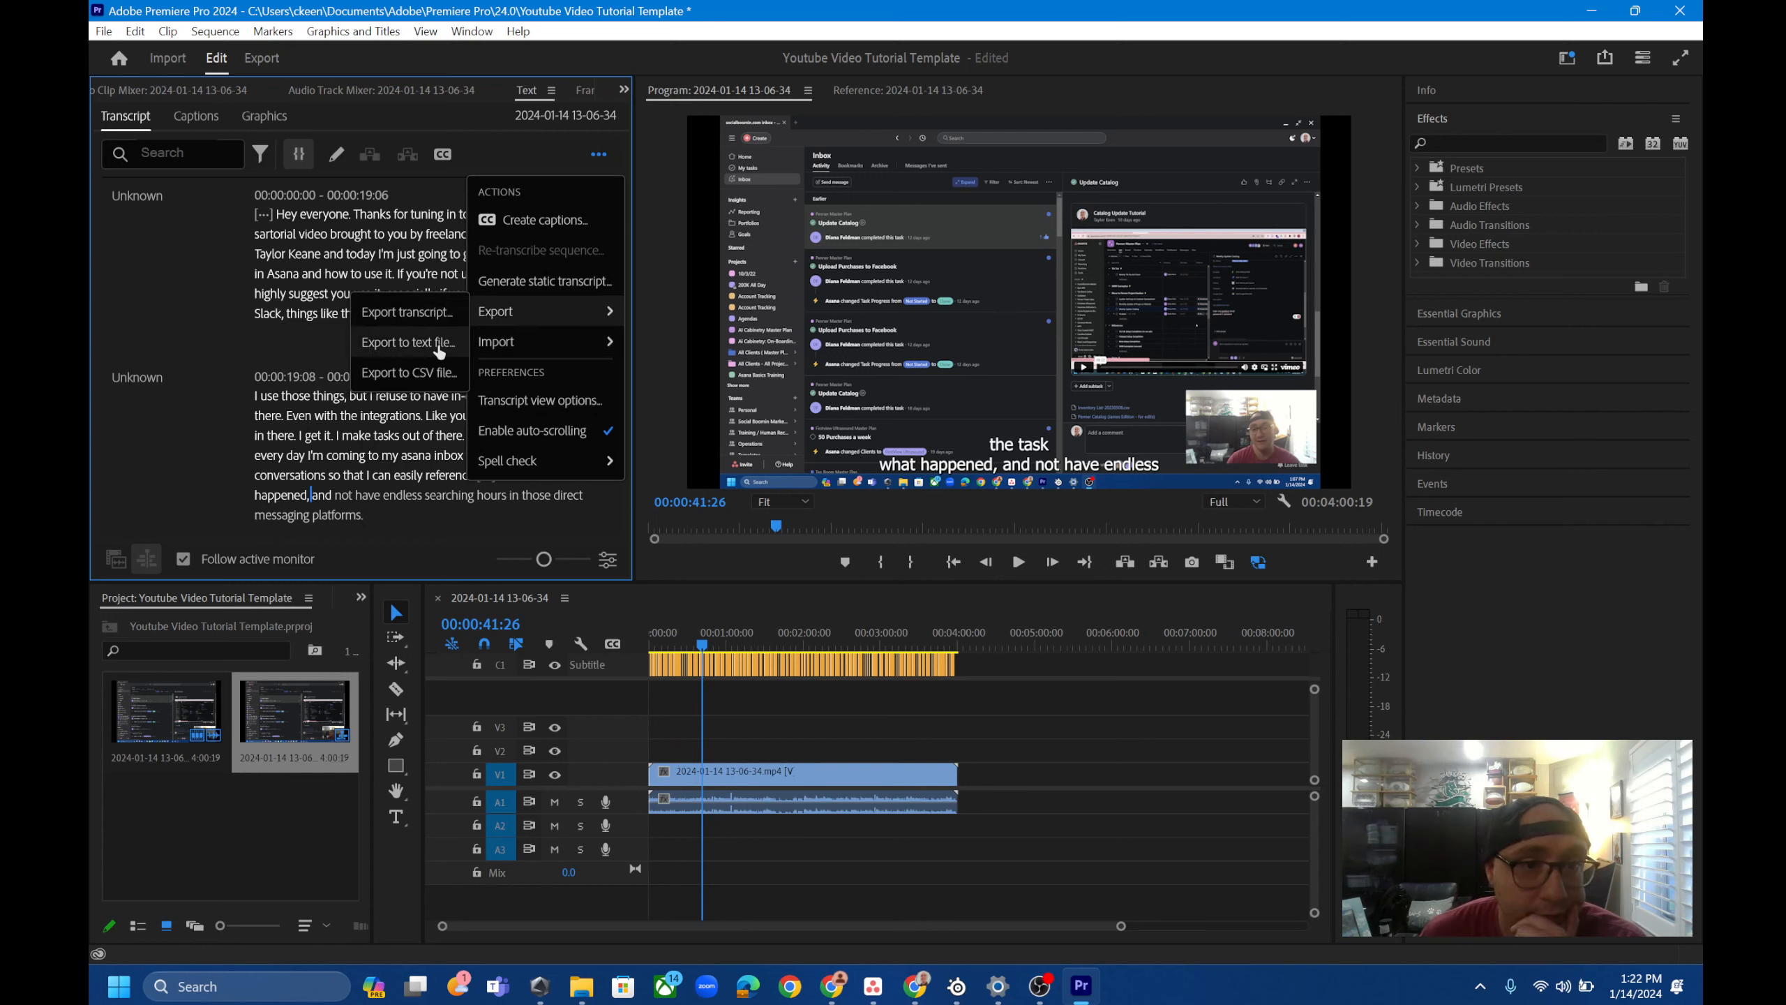
pyautogui.click(436, 343)
pyautogui.click(736, 514)
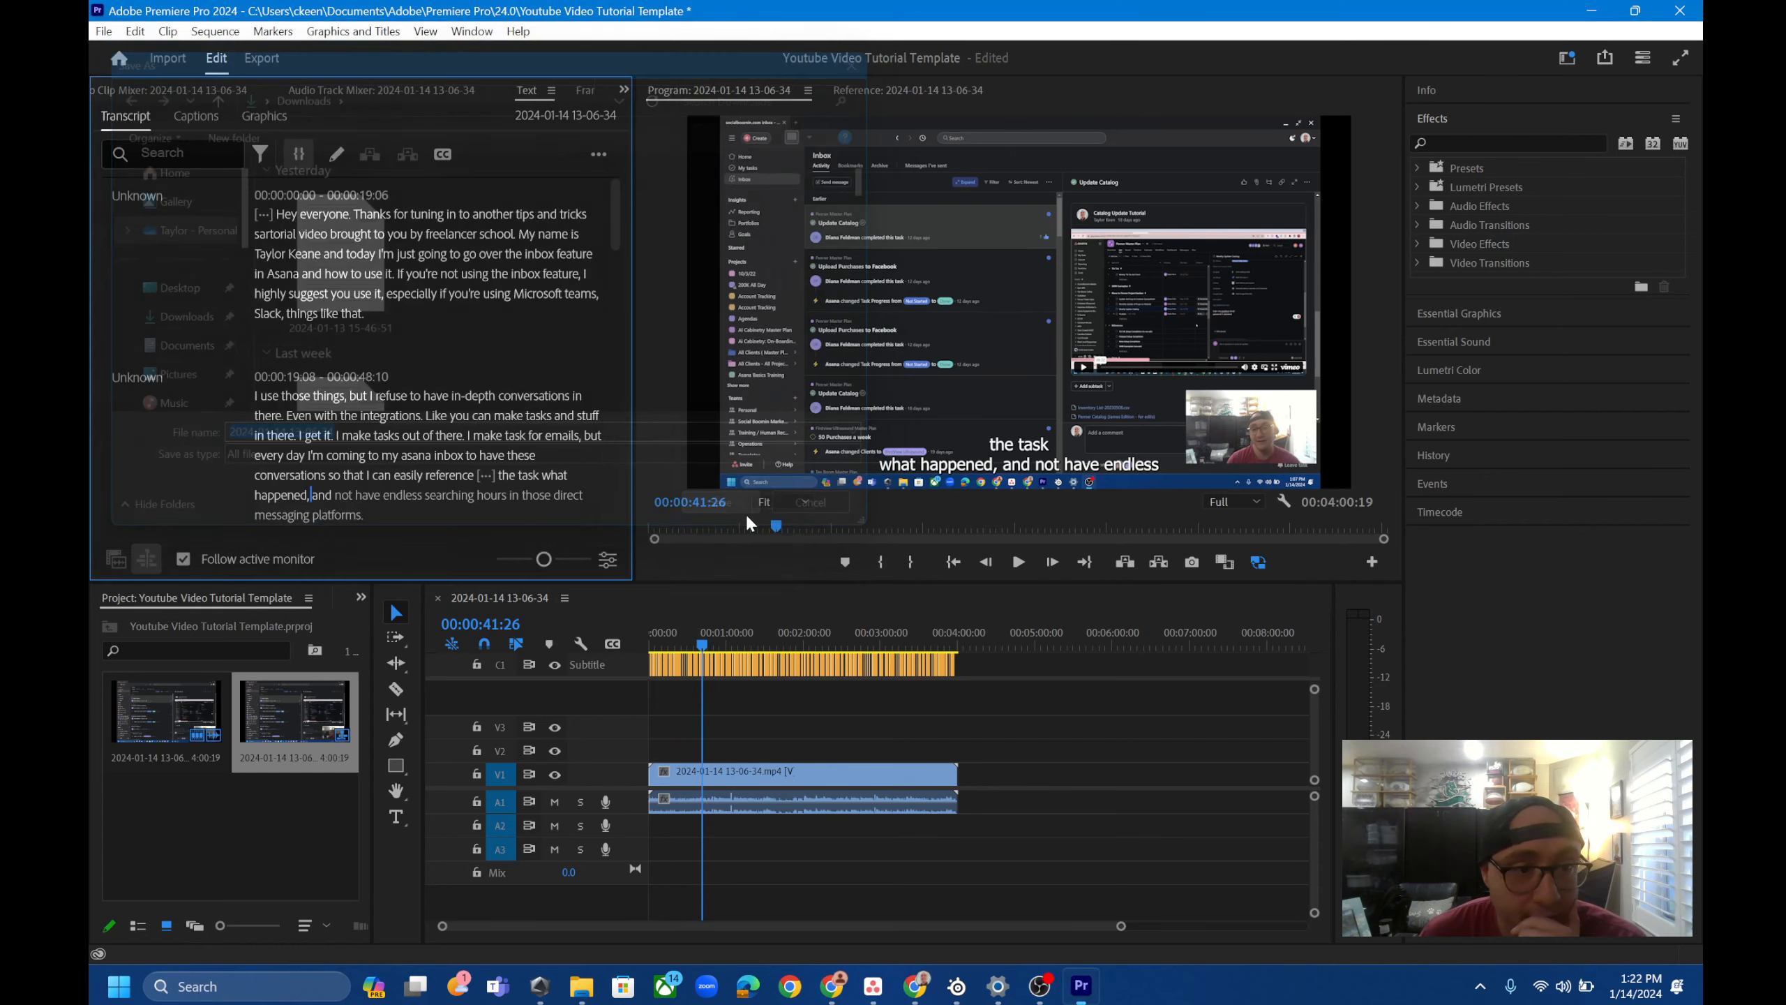
pyautogui.click(582, 985)
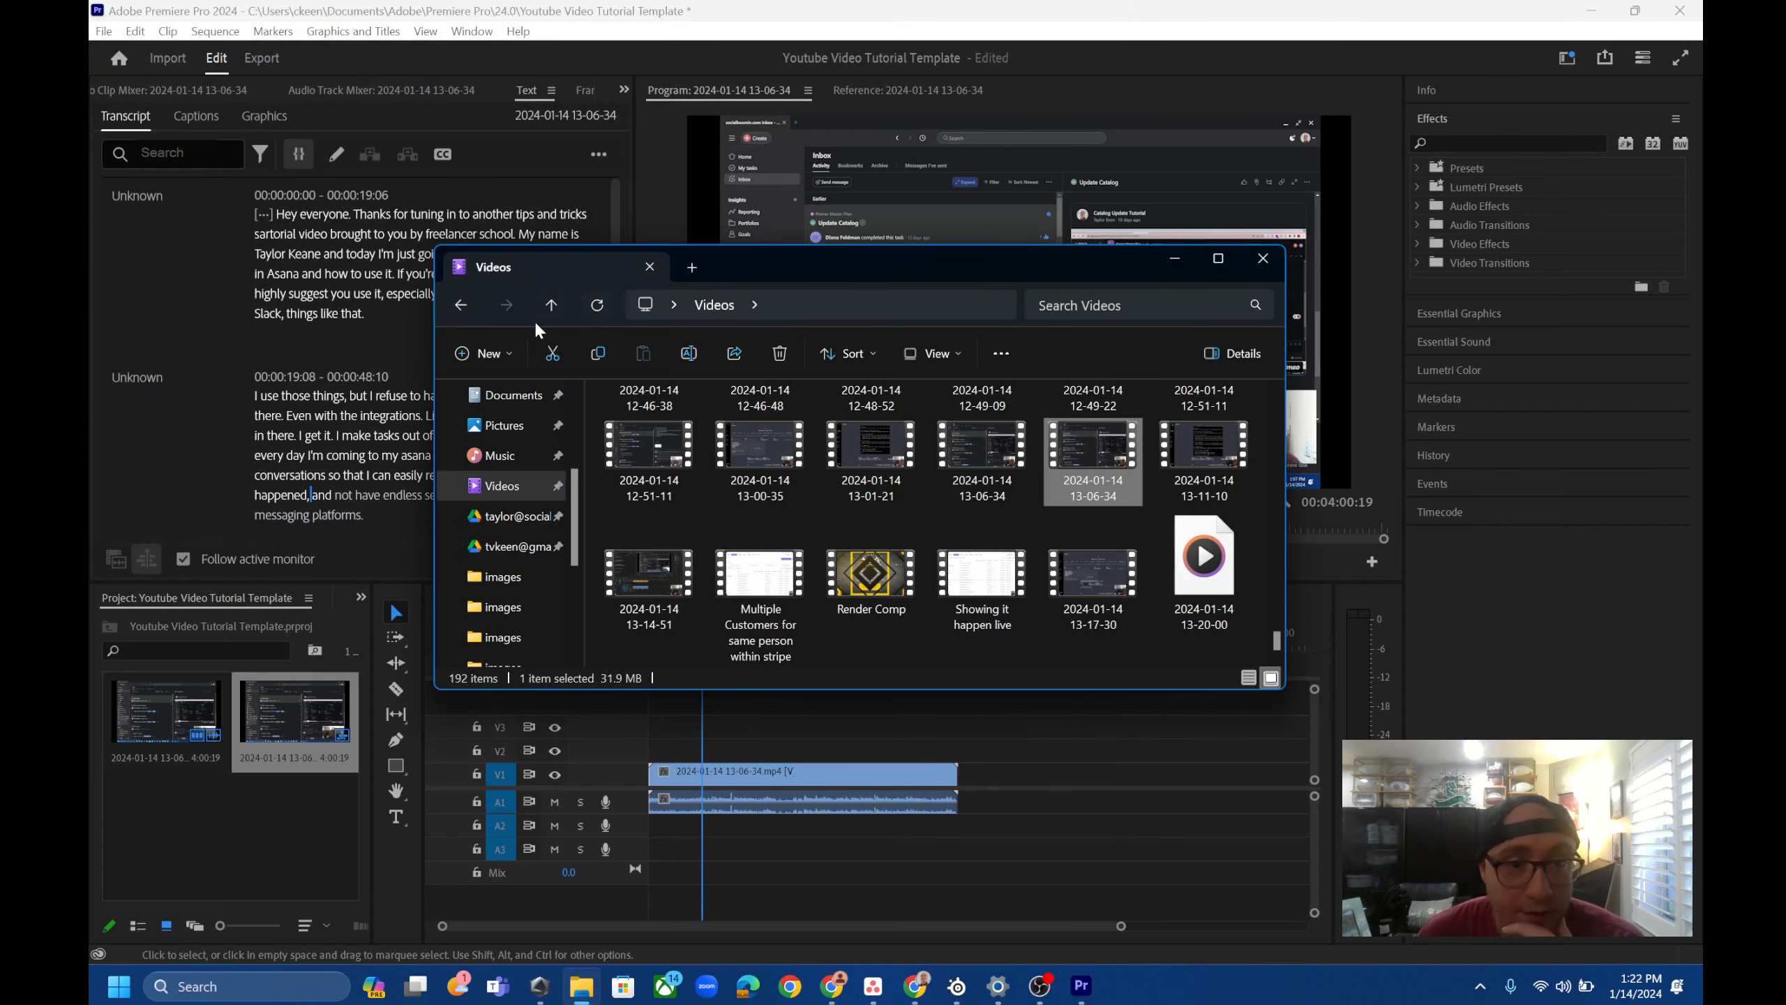
pyautogui.scroll(3, 532, 422)
pyautogui.click(514, 553)
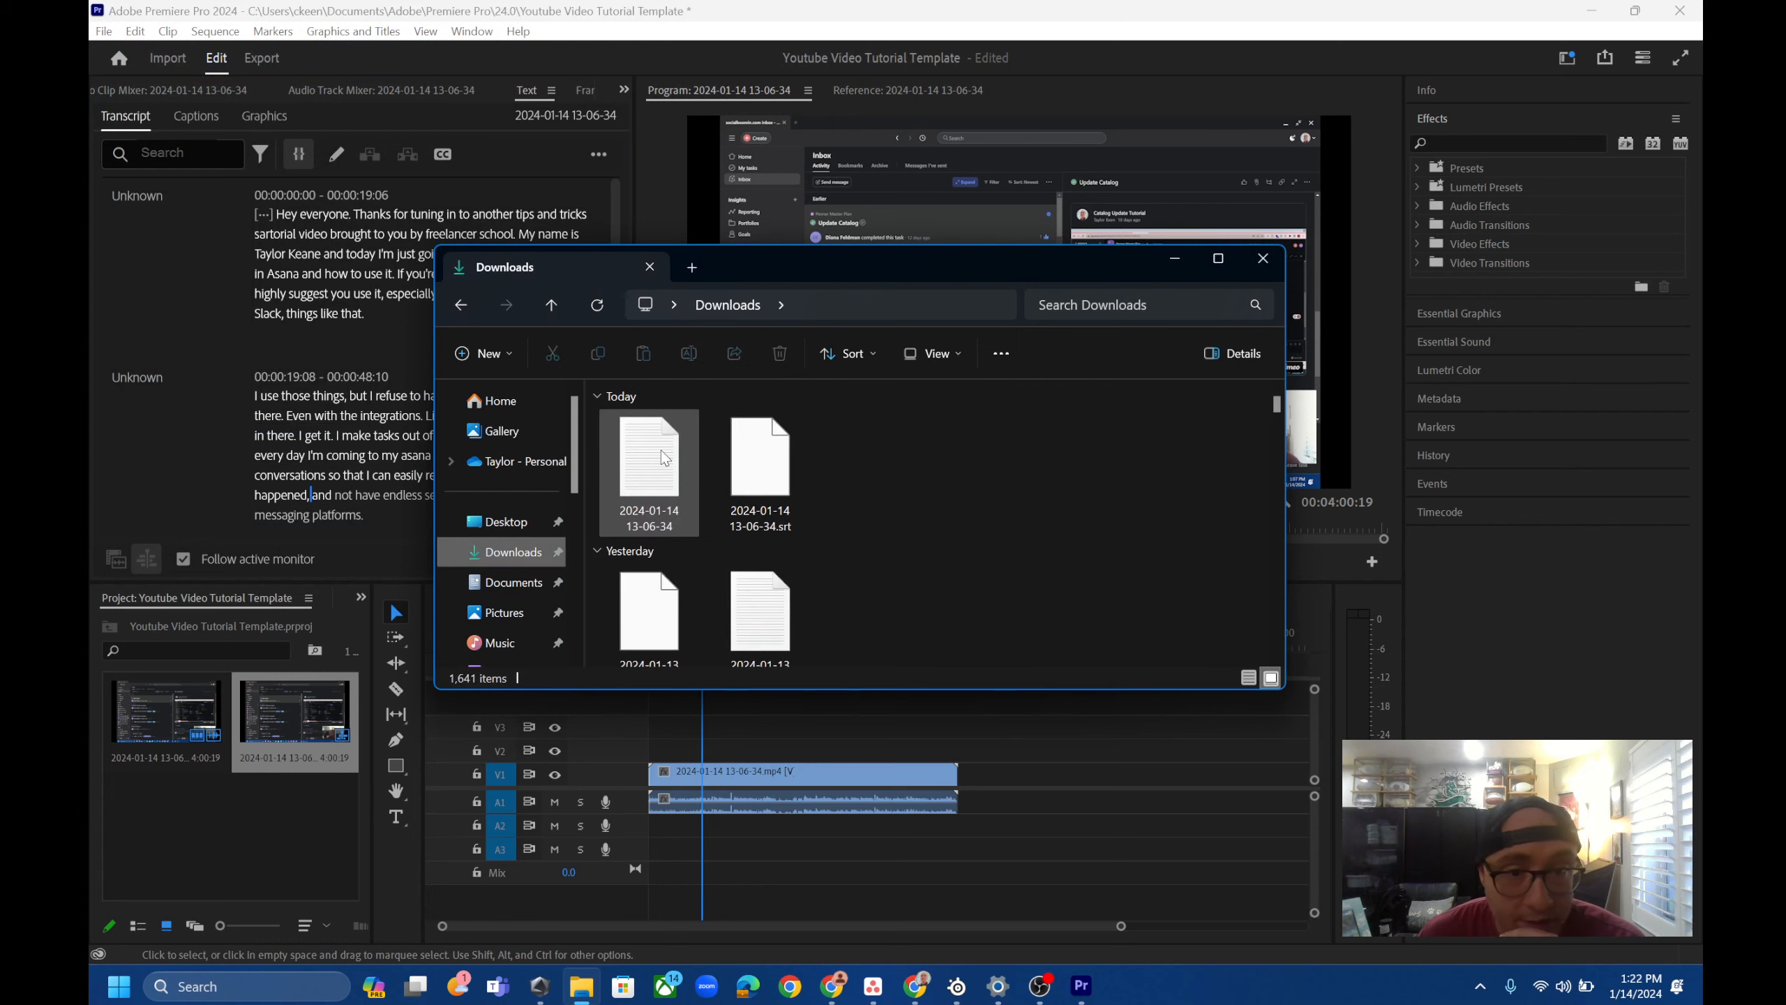
pyautogui.doubleClick(662, 459)
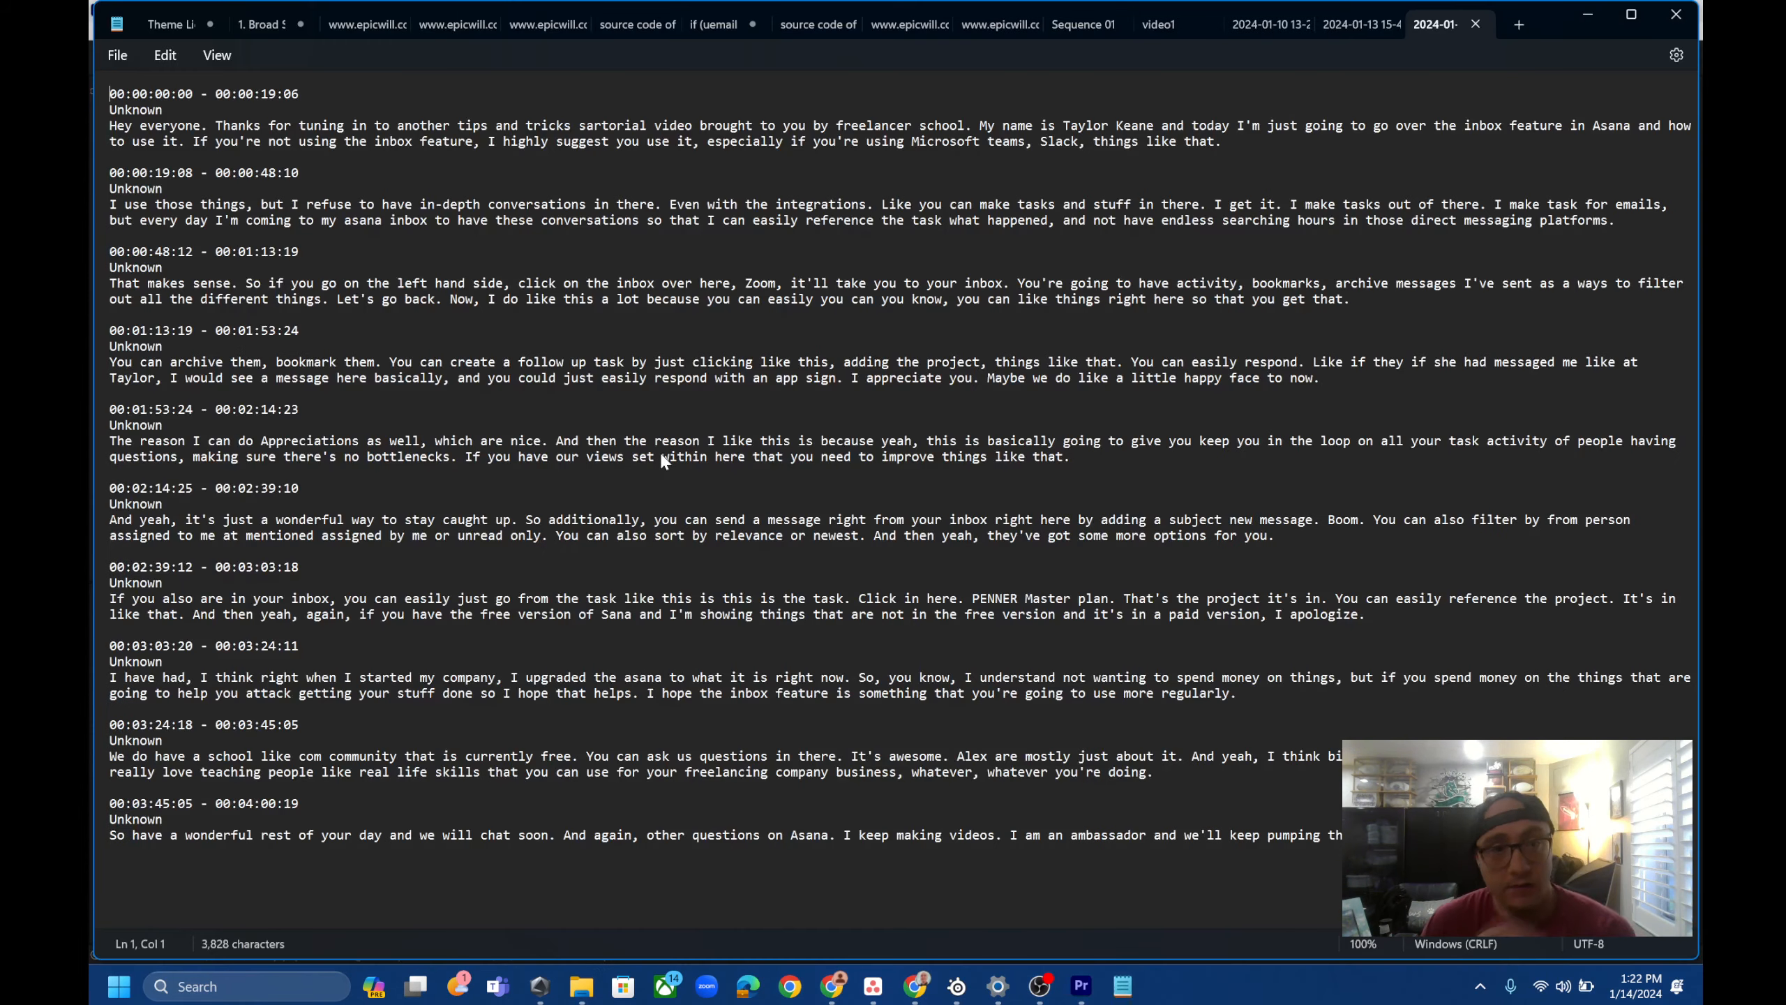
pyautogui.click(430, 252)
pyautogui.hotkey('ctrl', 'a')
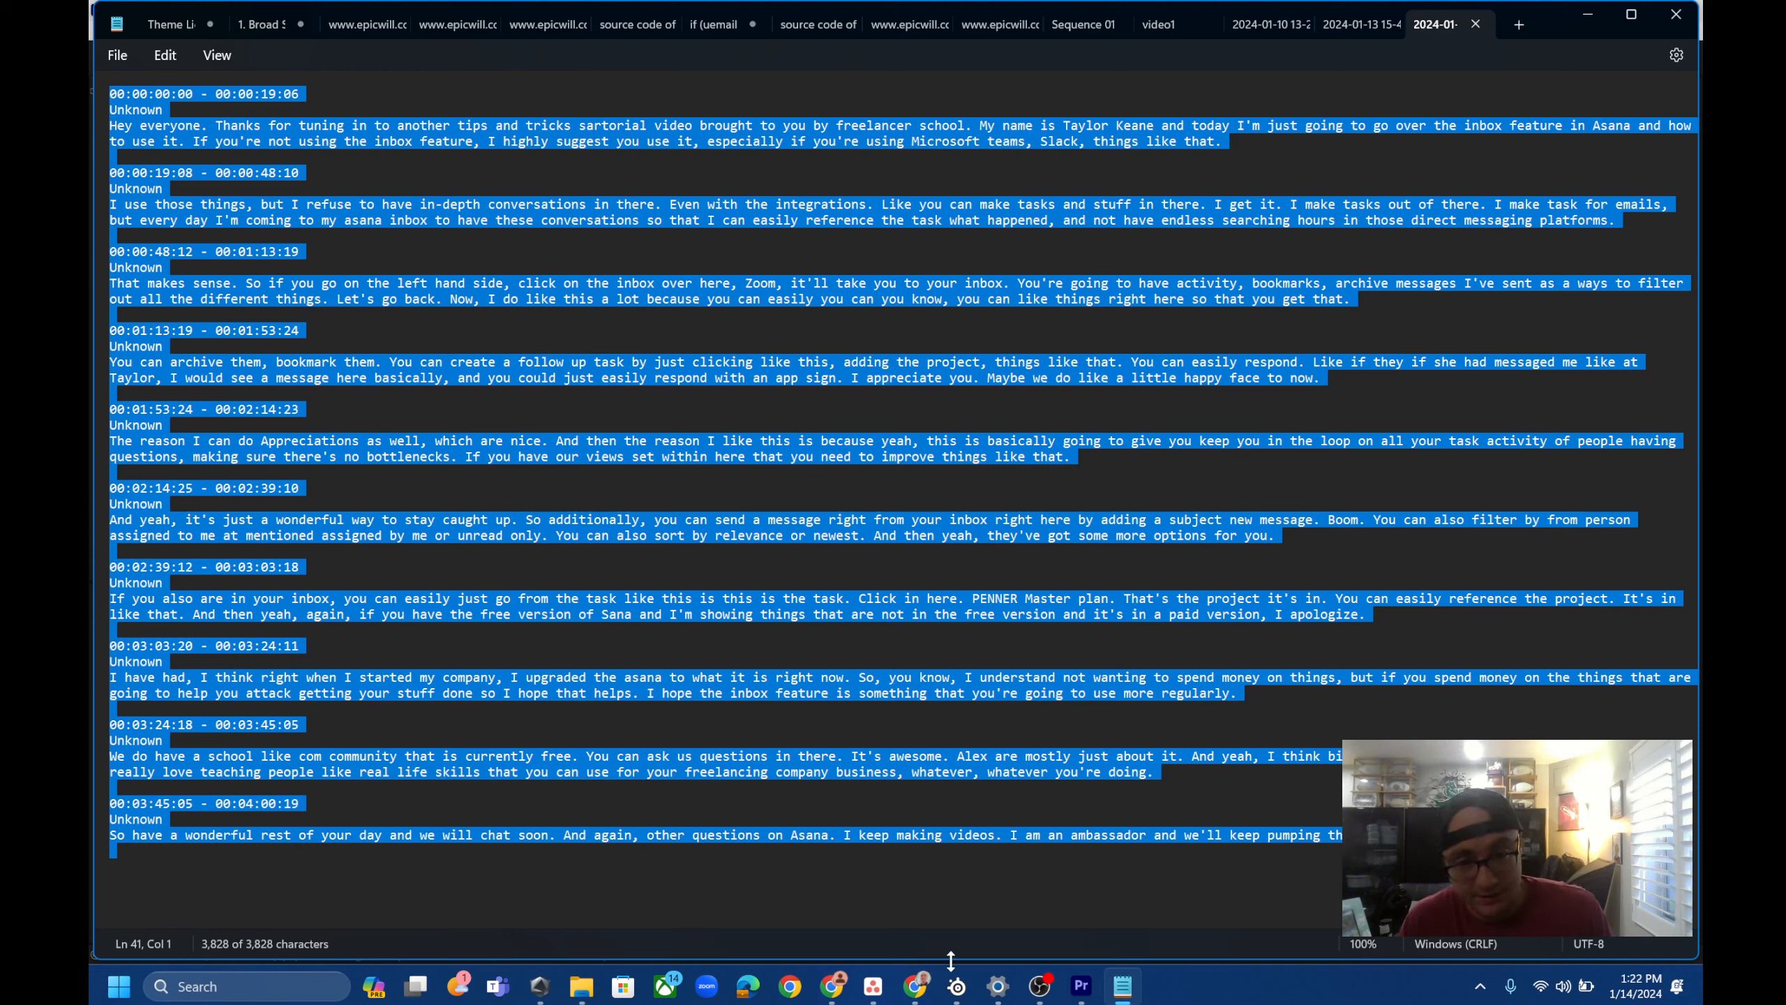
# Switch back to the ChatGPT chat, write "Below is a transcript of my video" in the message and paste the transcript beneath it
pyautogui.moveTo(914, 986)
pyautogui.click(902, 891)
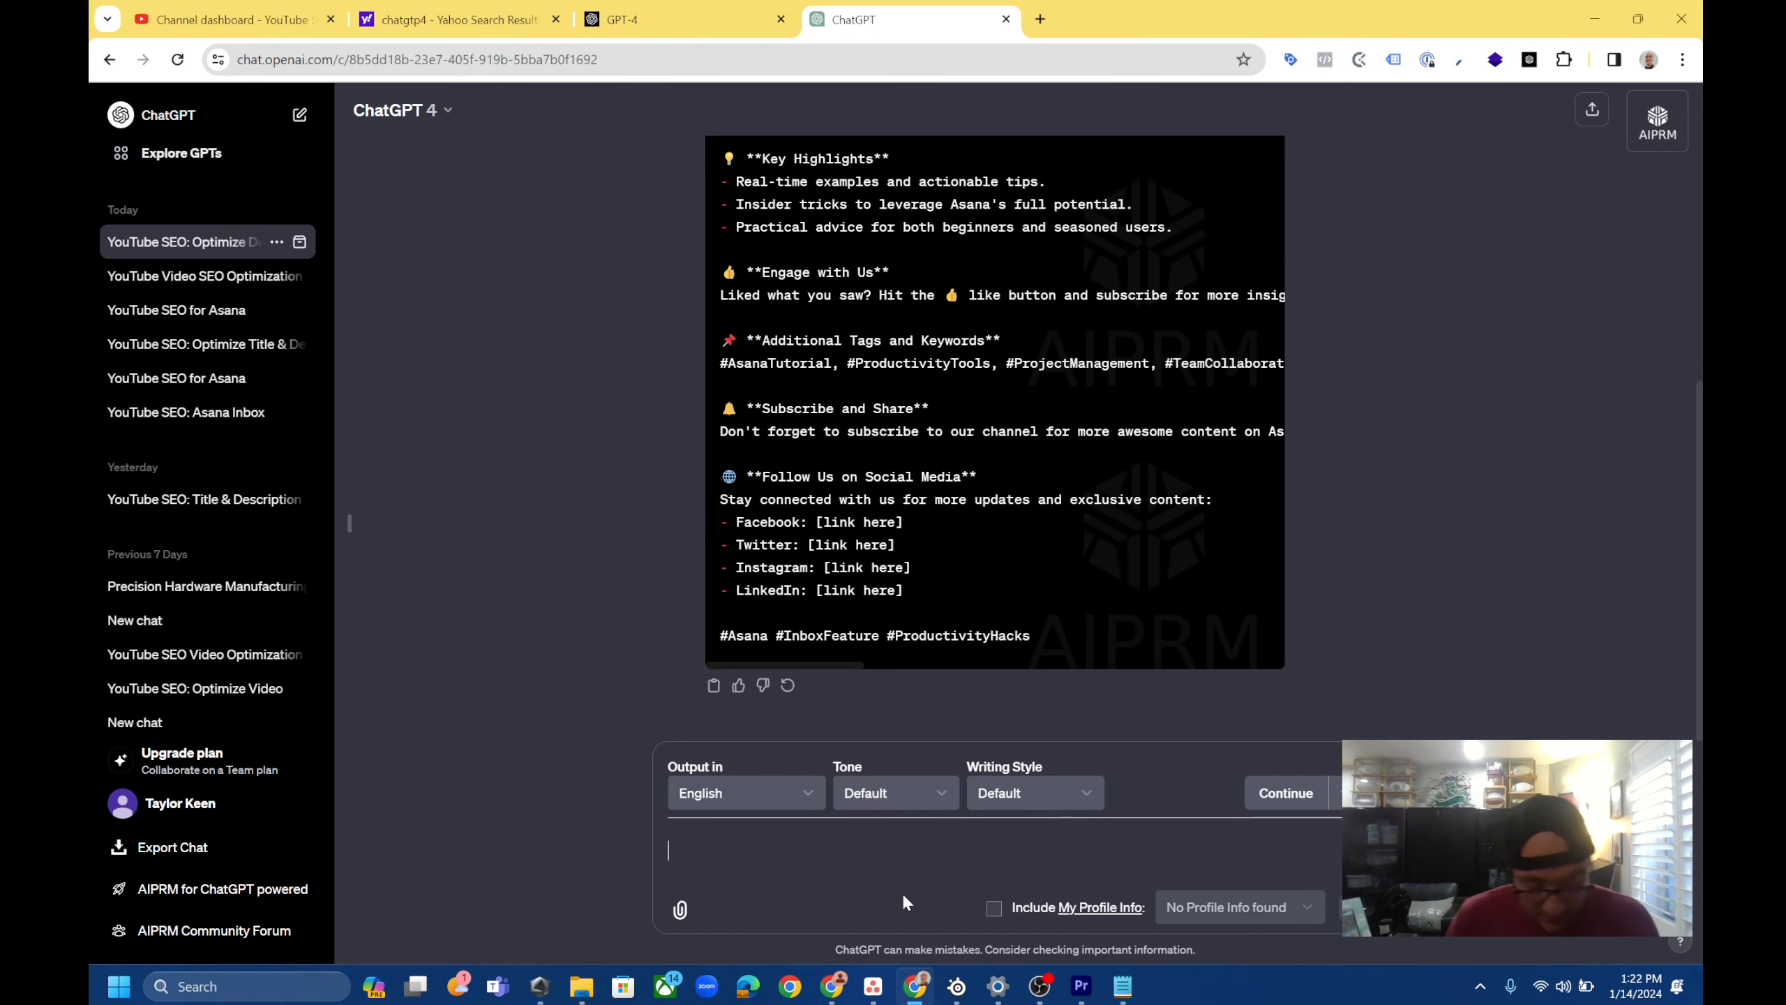
pyautogui.write('Below ')
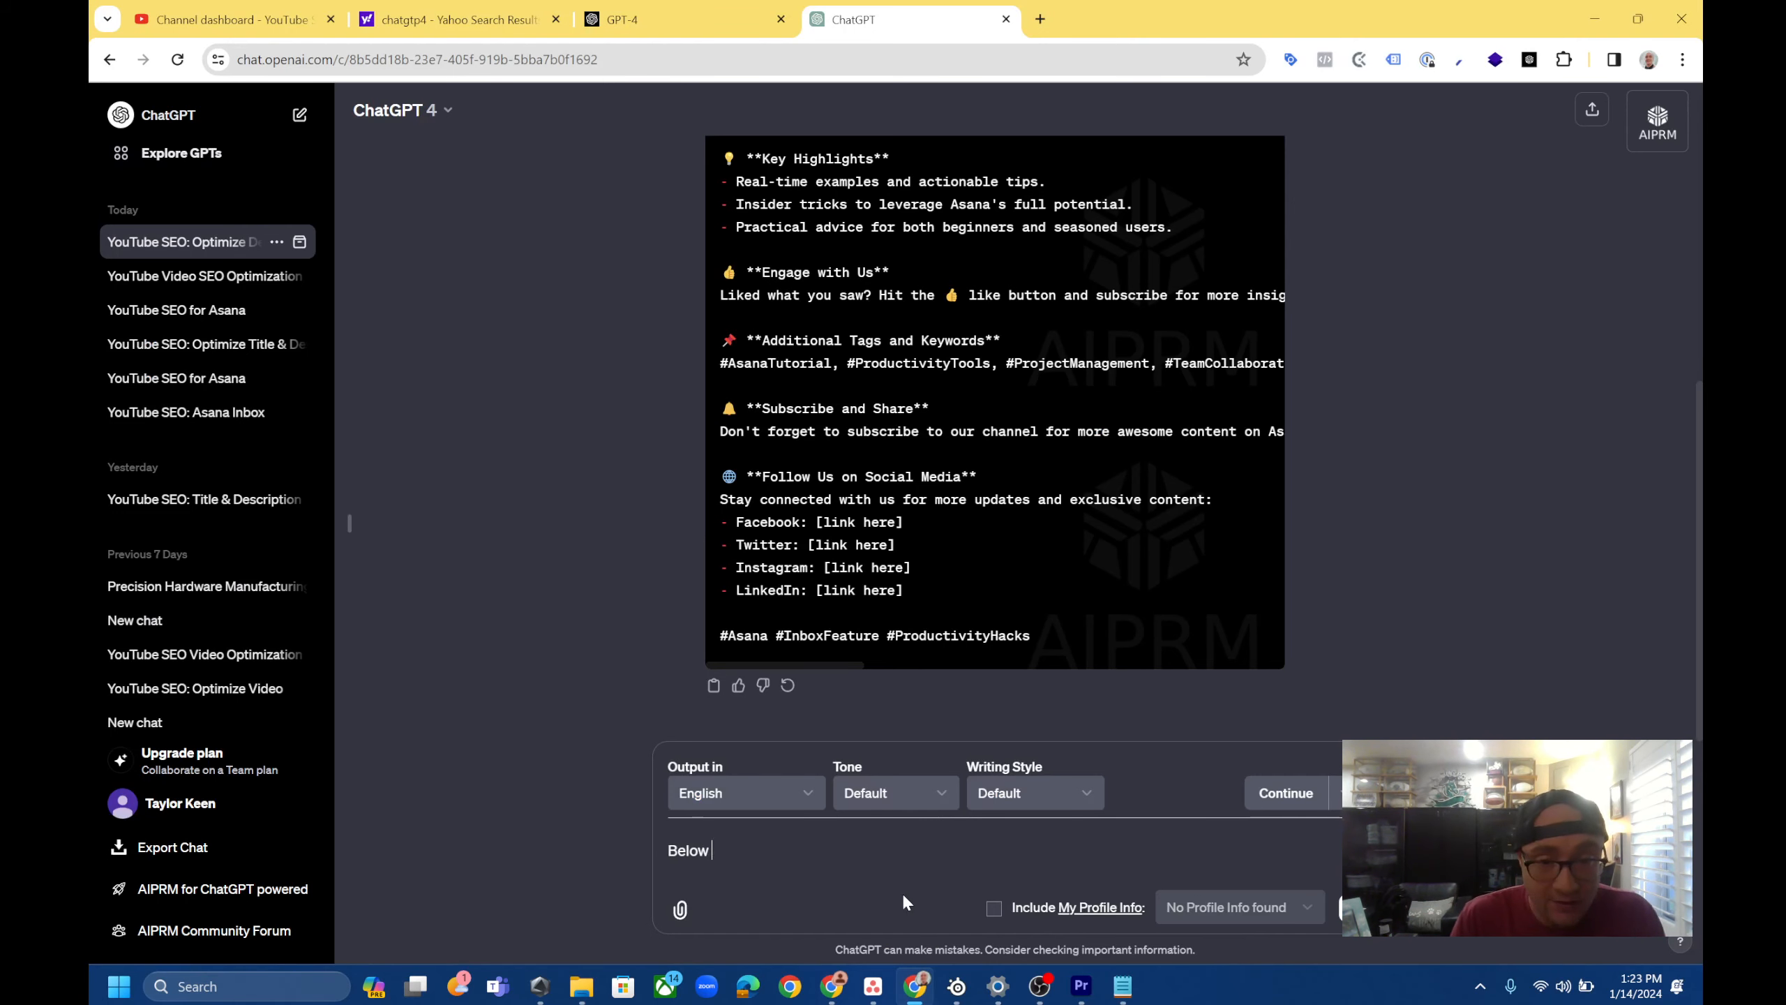
pyautogui.write('is a transcirpt')
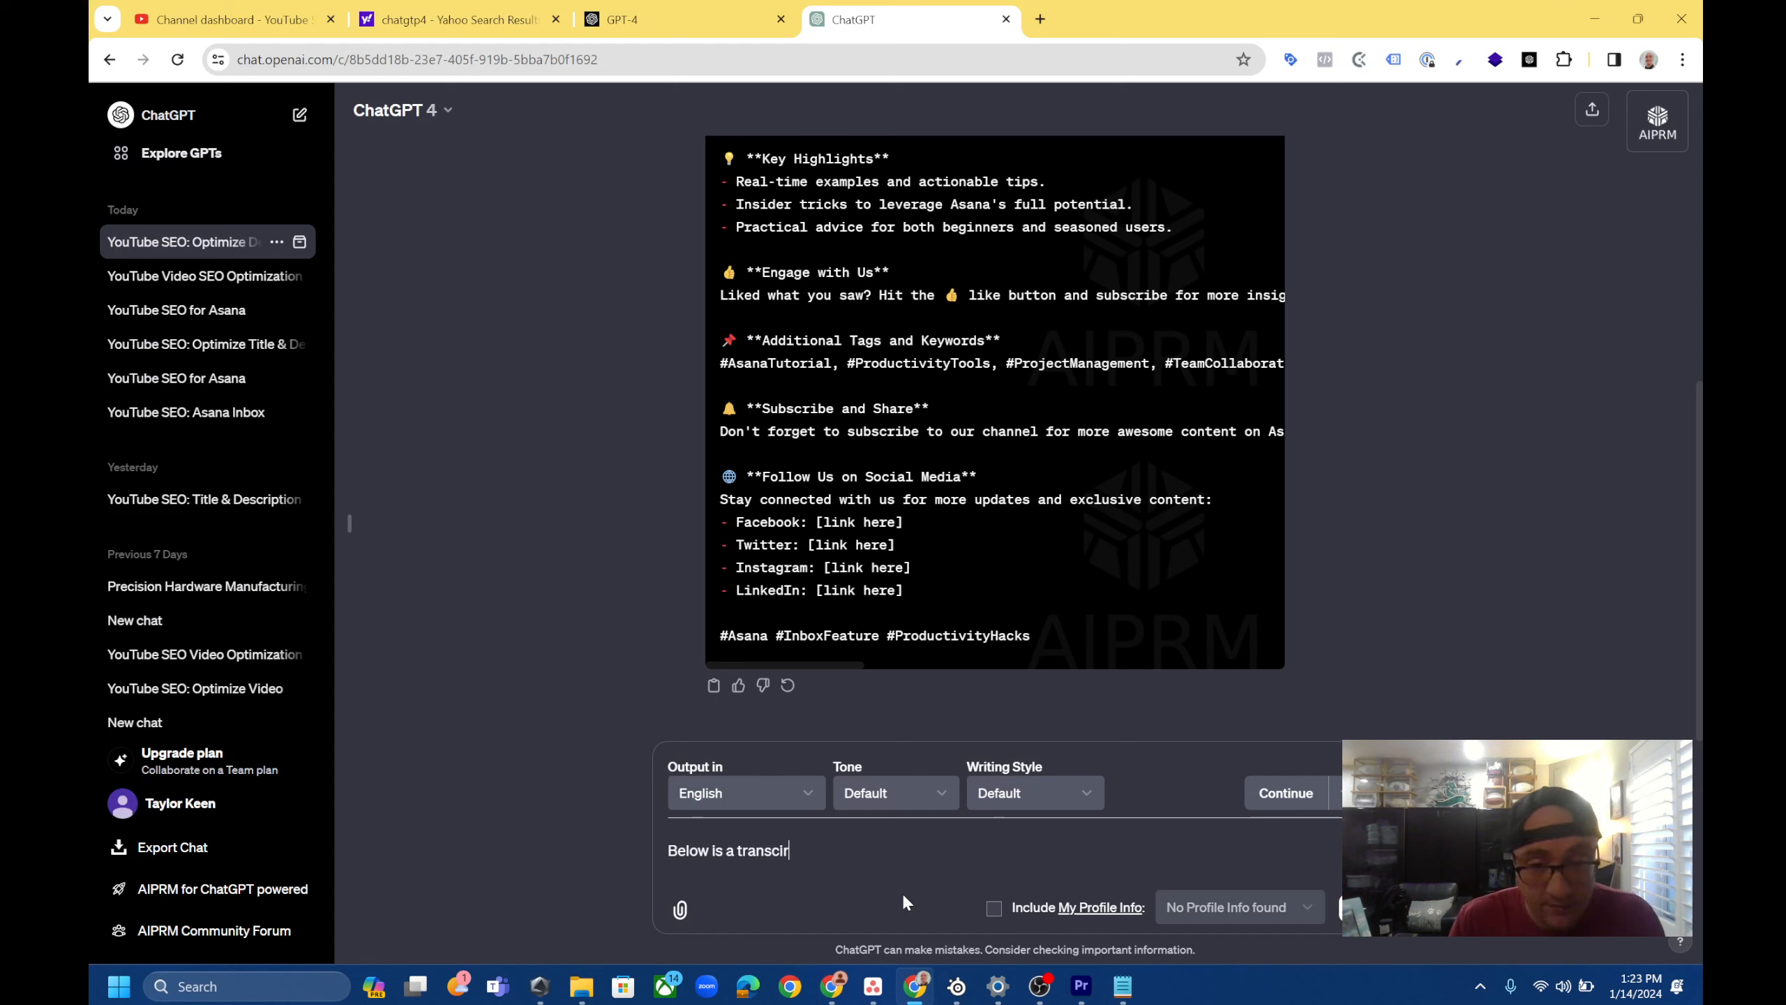
pyautogui.press('BackSpace')
pyautogui.press('BackSpace')
pyautogui.press('BackSpace')
pyautogui.press('BackSpace')
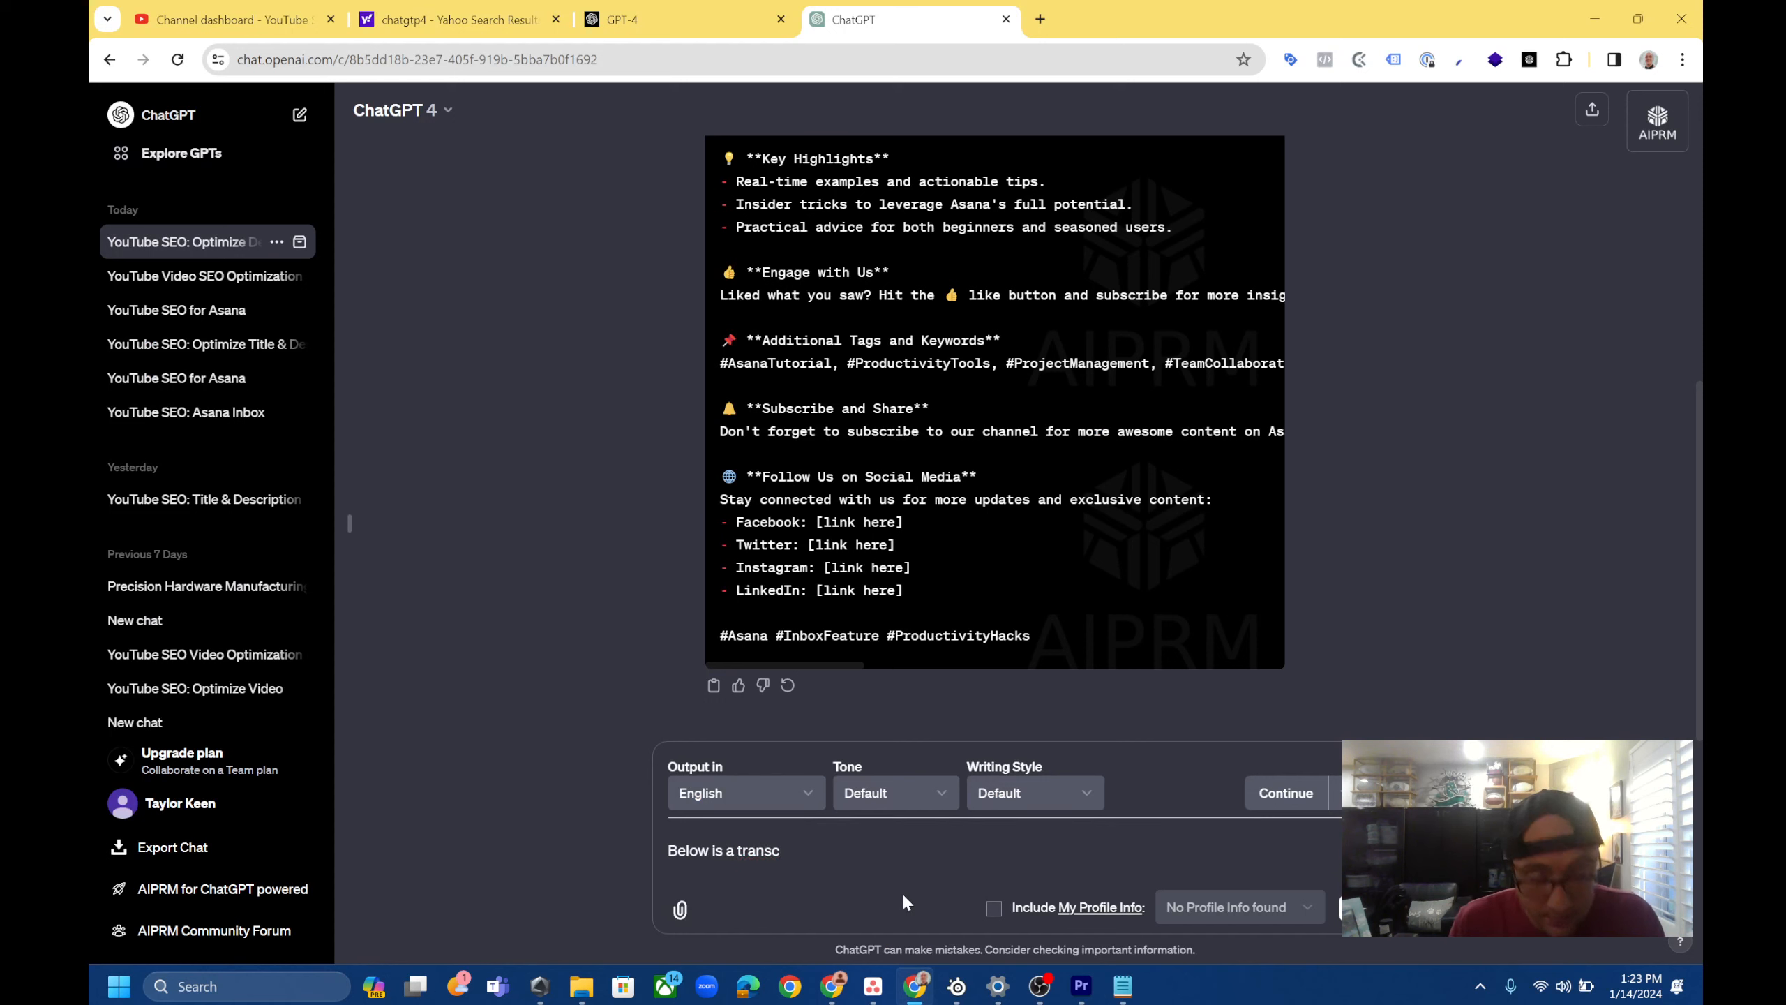
pyautogui.write('ript of ')
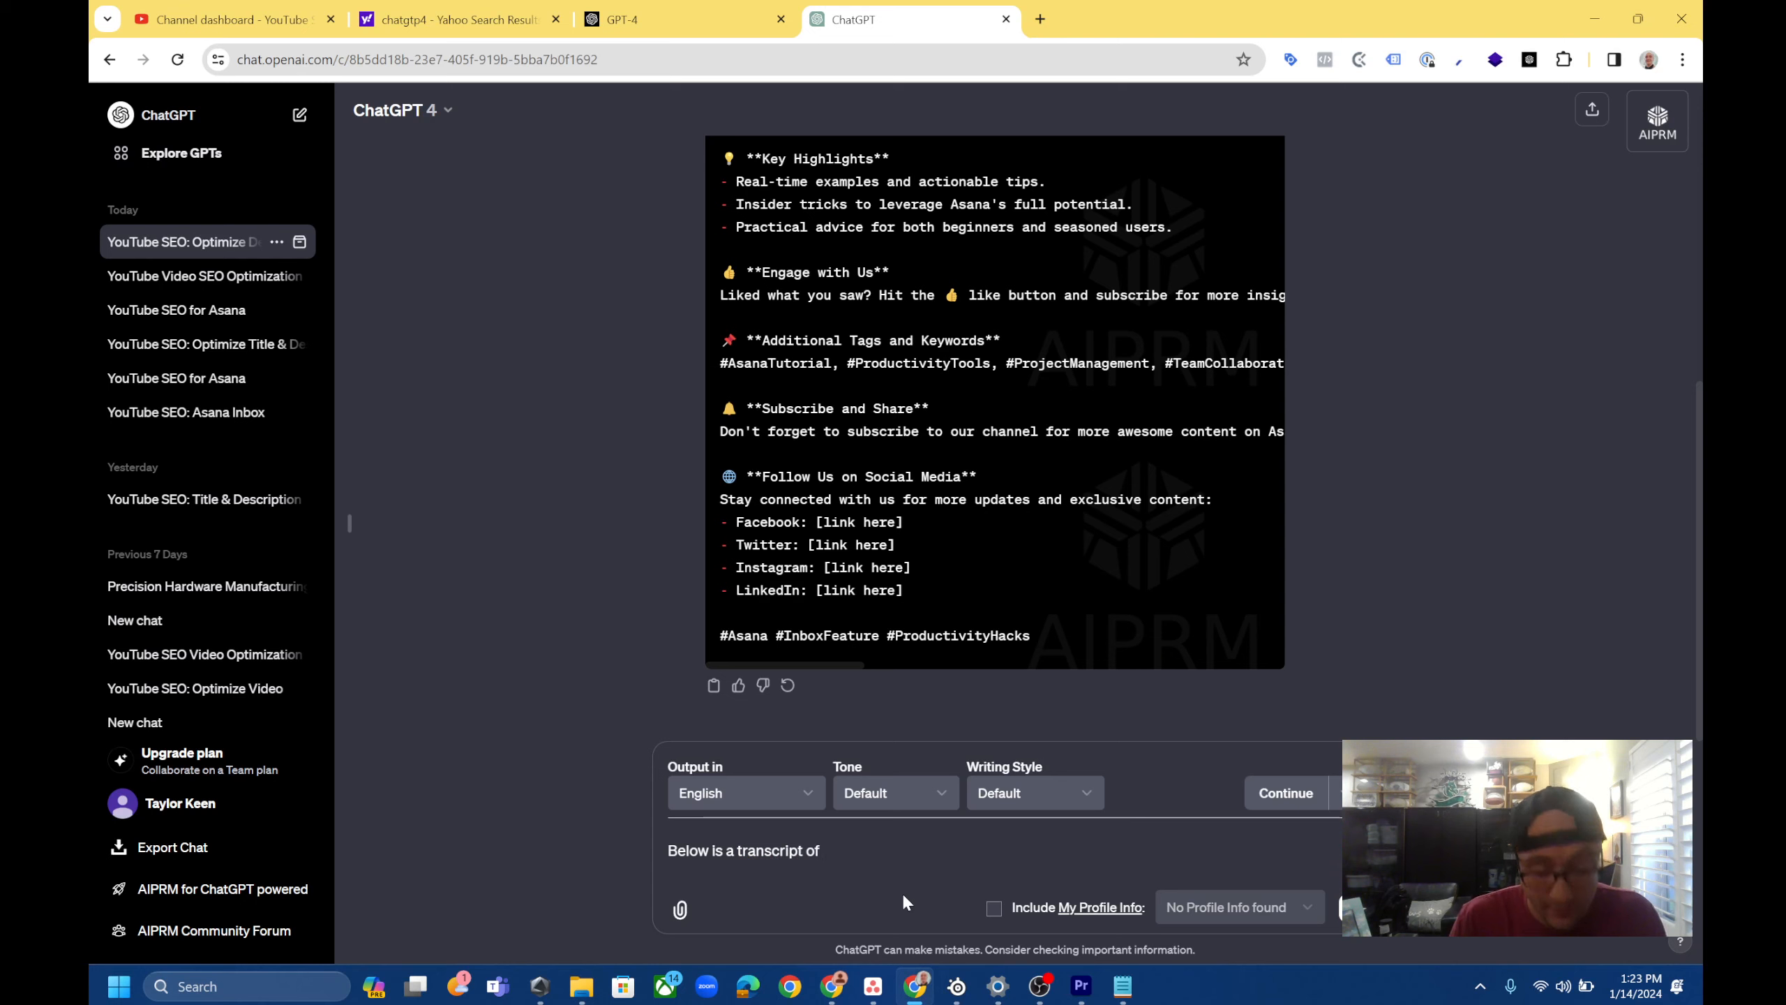
pyautogui.write('my b')
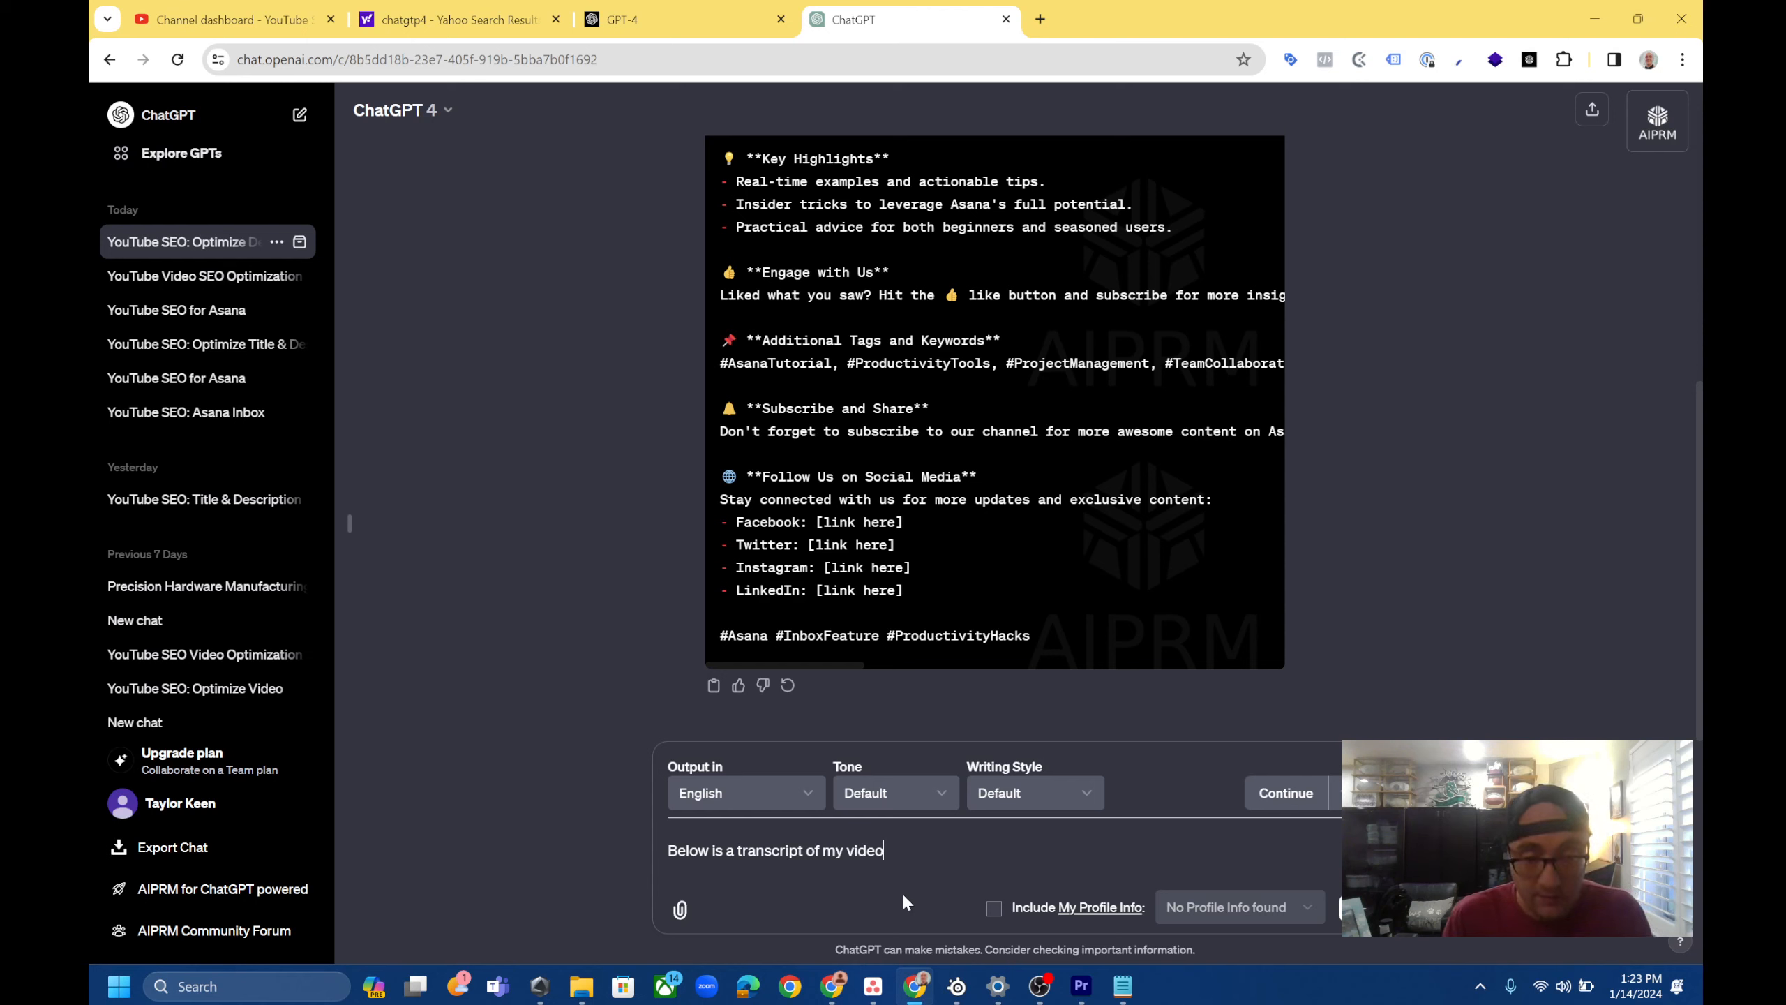
pyautogui.write('ideo')
pyautogui.hotkey('shift', 'Return')
pyautogui.hotkey('ctrl', 'v')
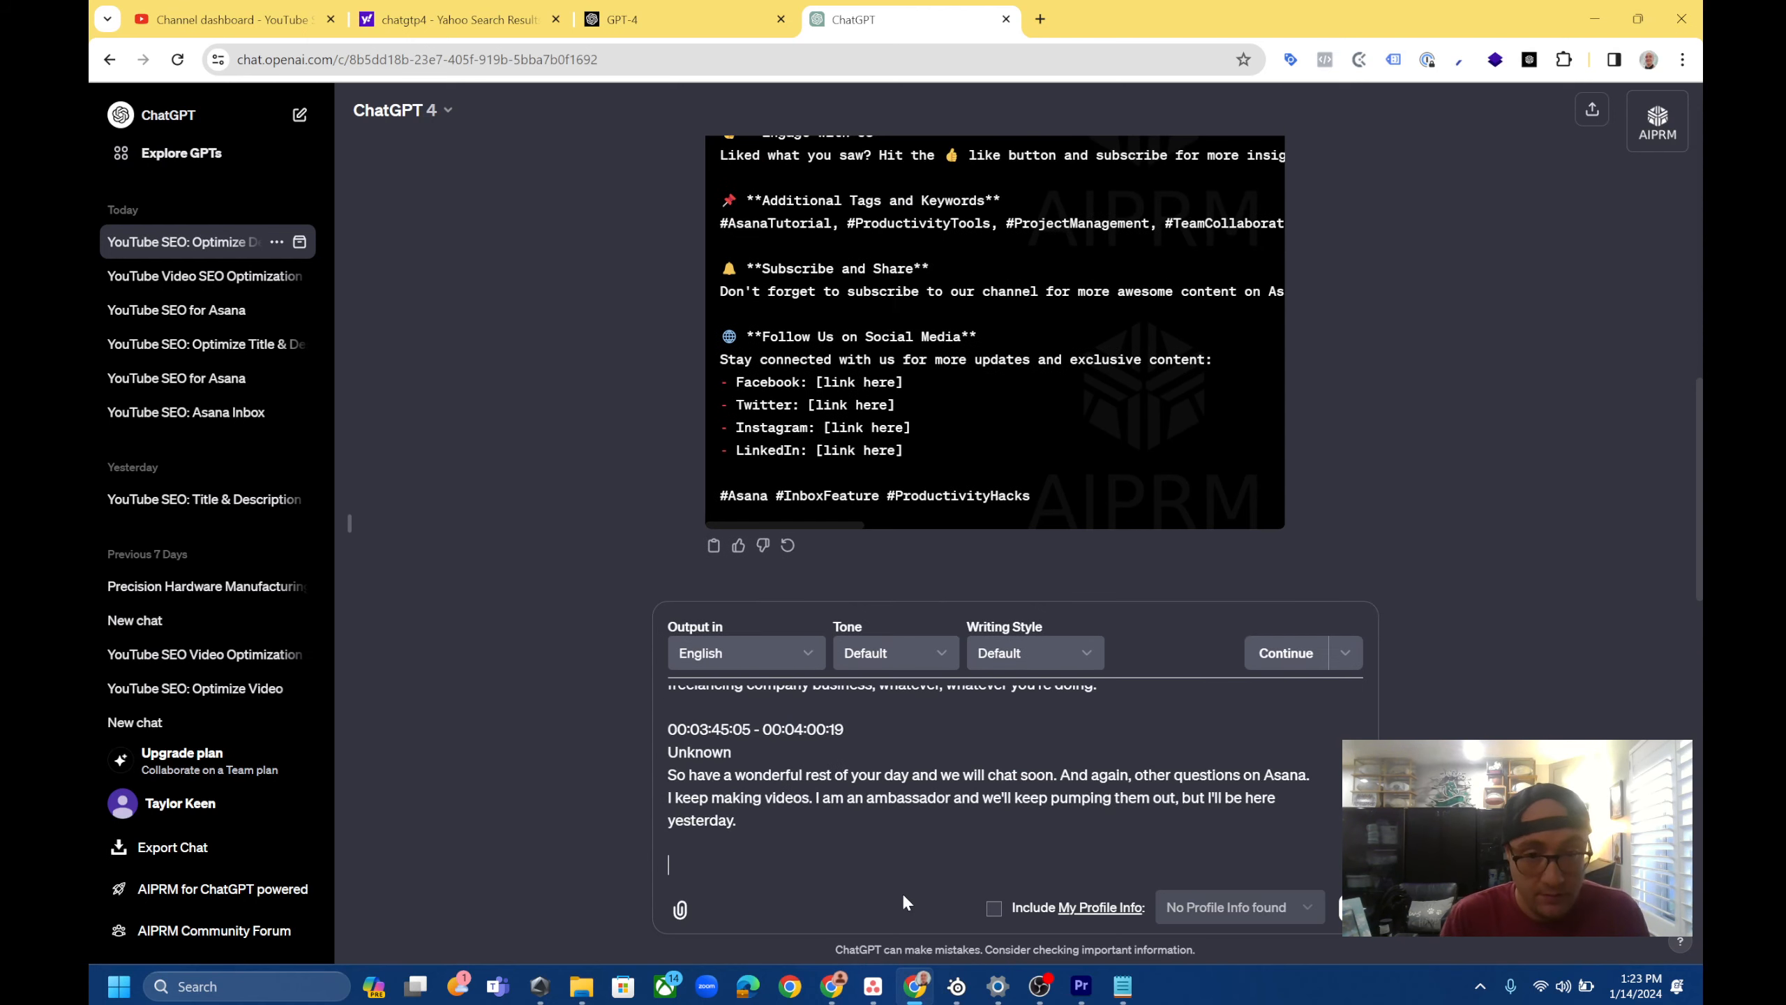
# Complete the message's opening line with a request to optimize the title and description above as needed based on the transcript, and send it
pyautogui.scroll(15, 905, 897)
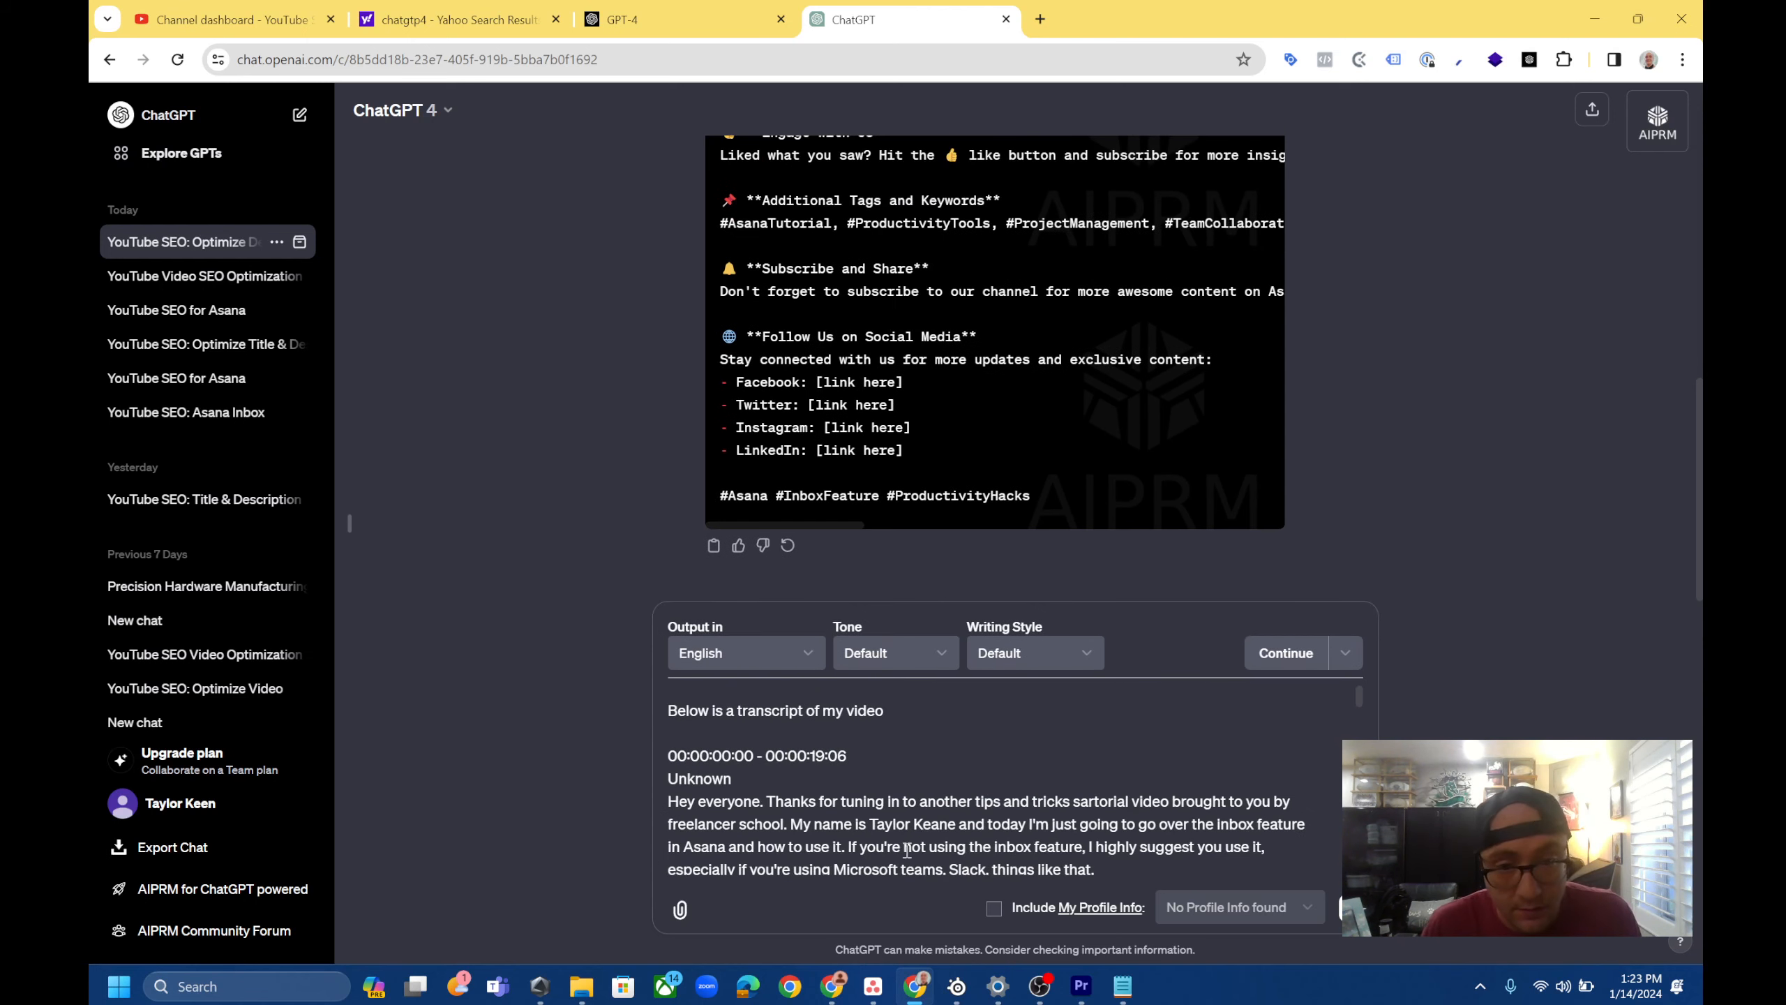
pyautogui.click(900, 714)
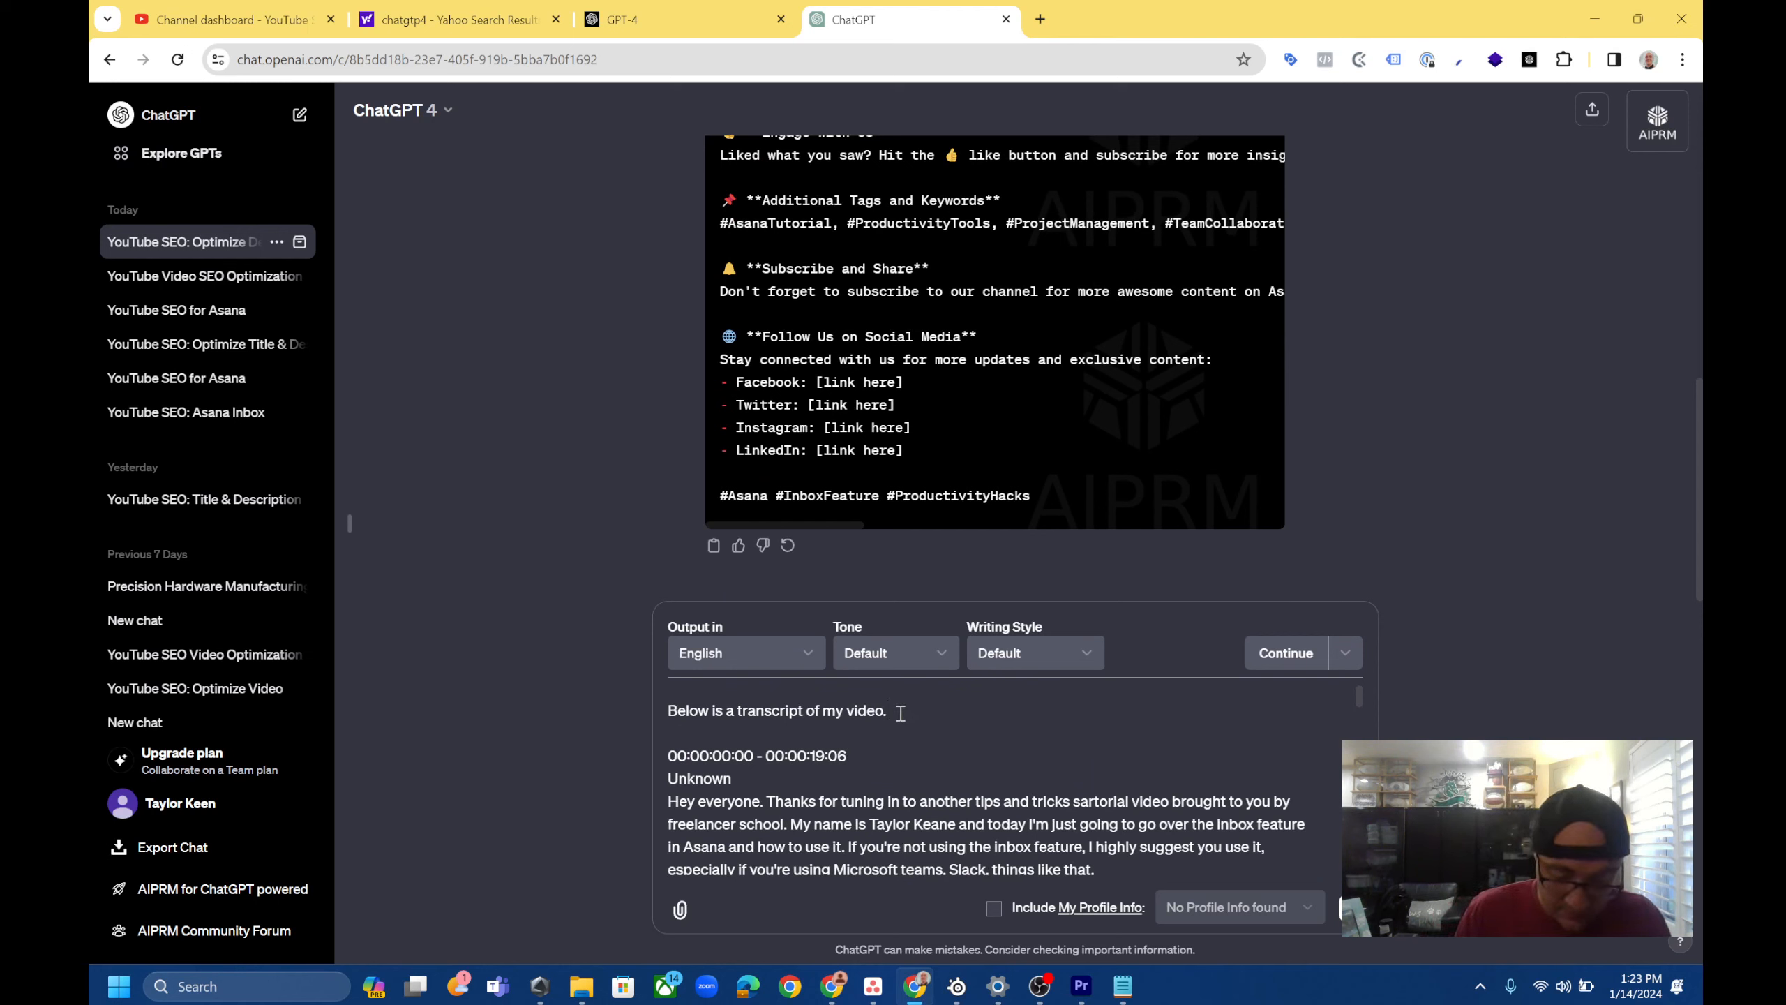
pyautogui.write('. Please optimz')
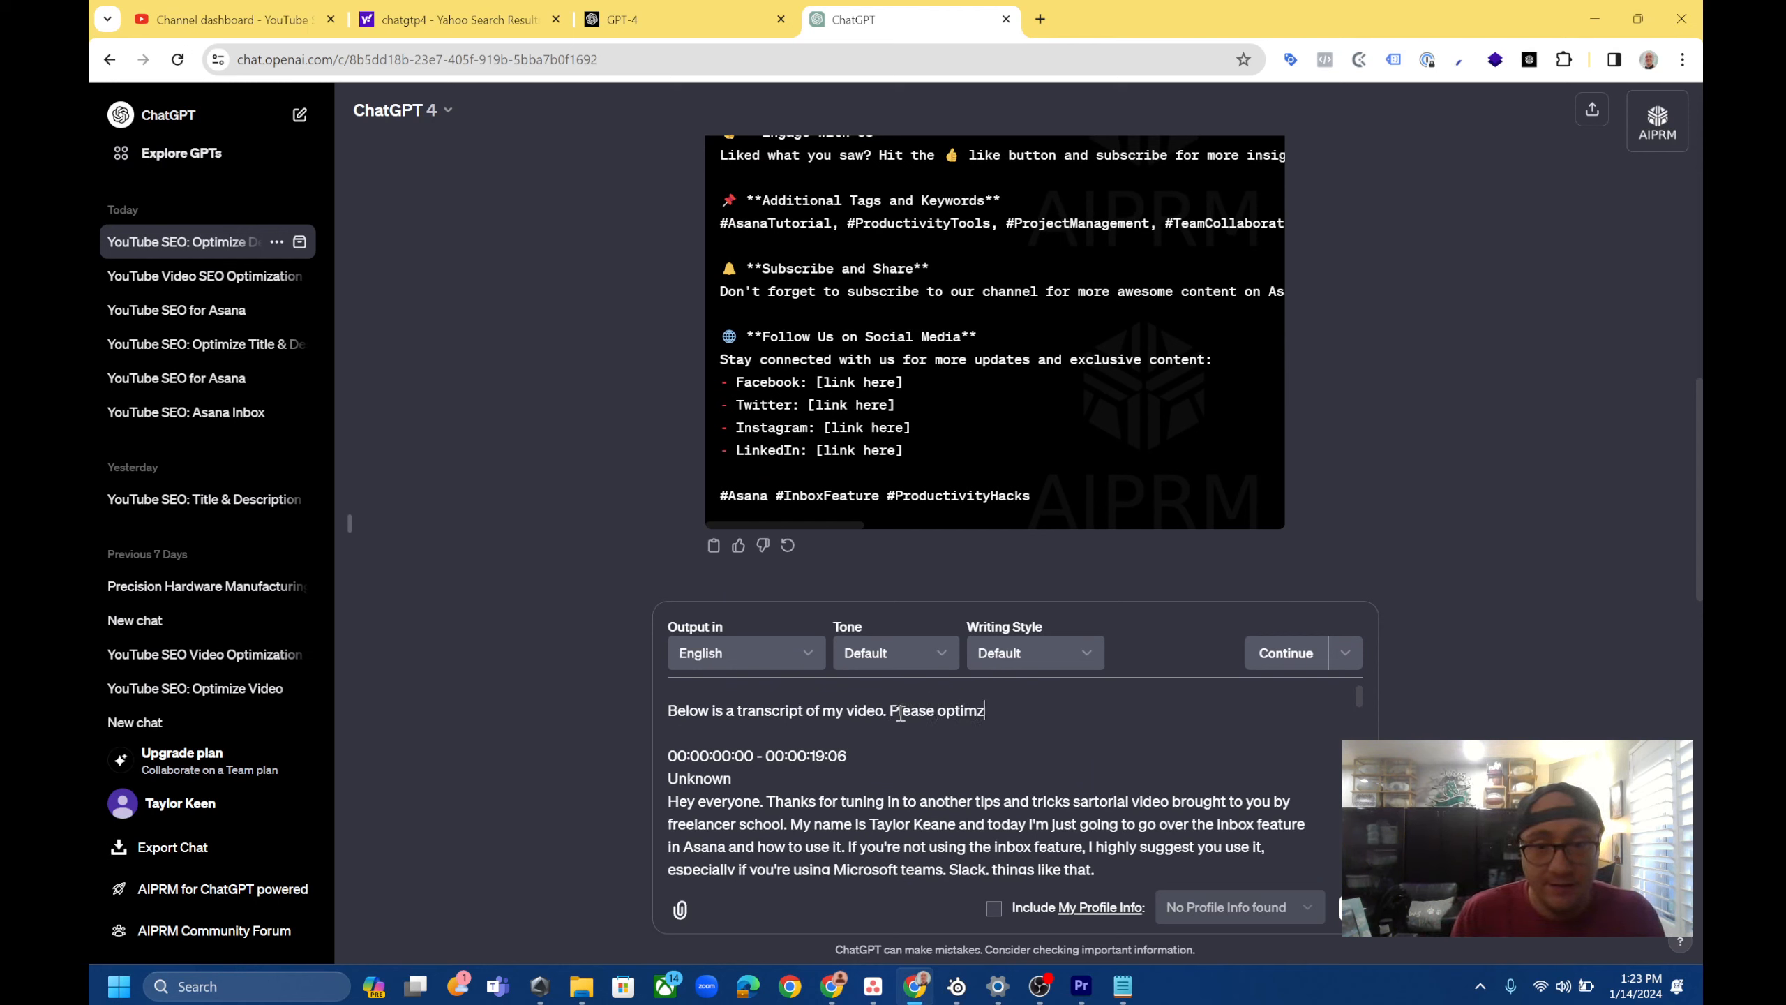
pyautogui.press('BackSpace')
pyautogui.write('ize')
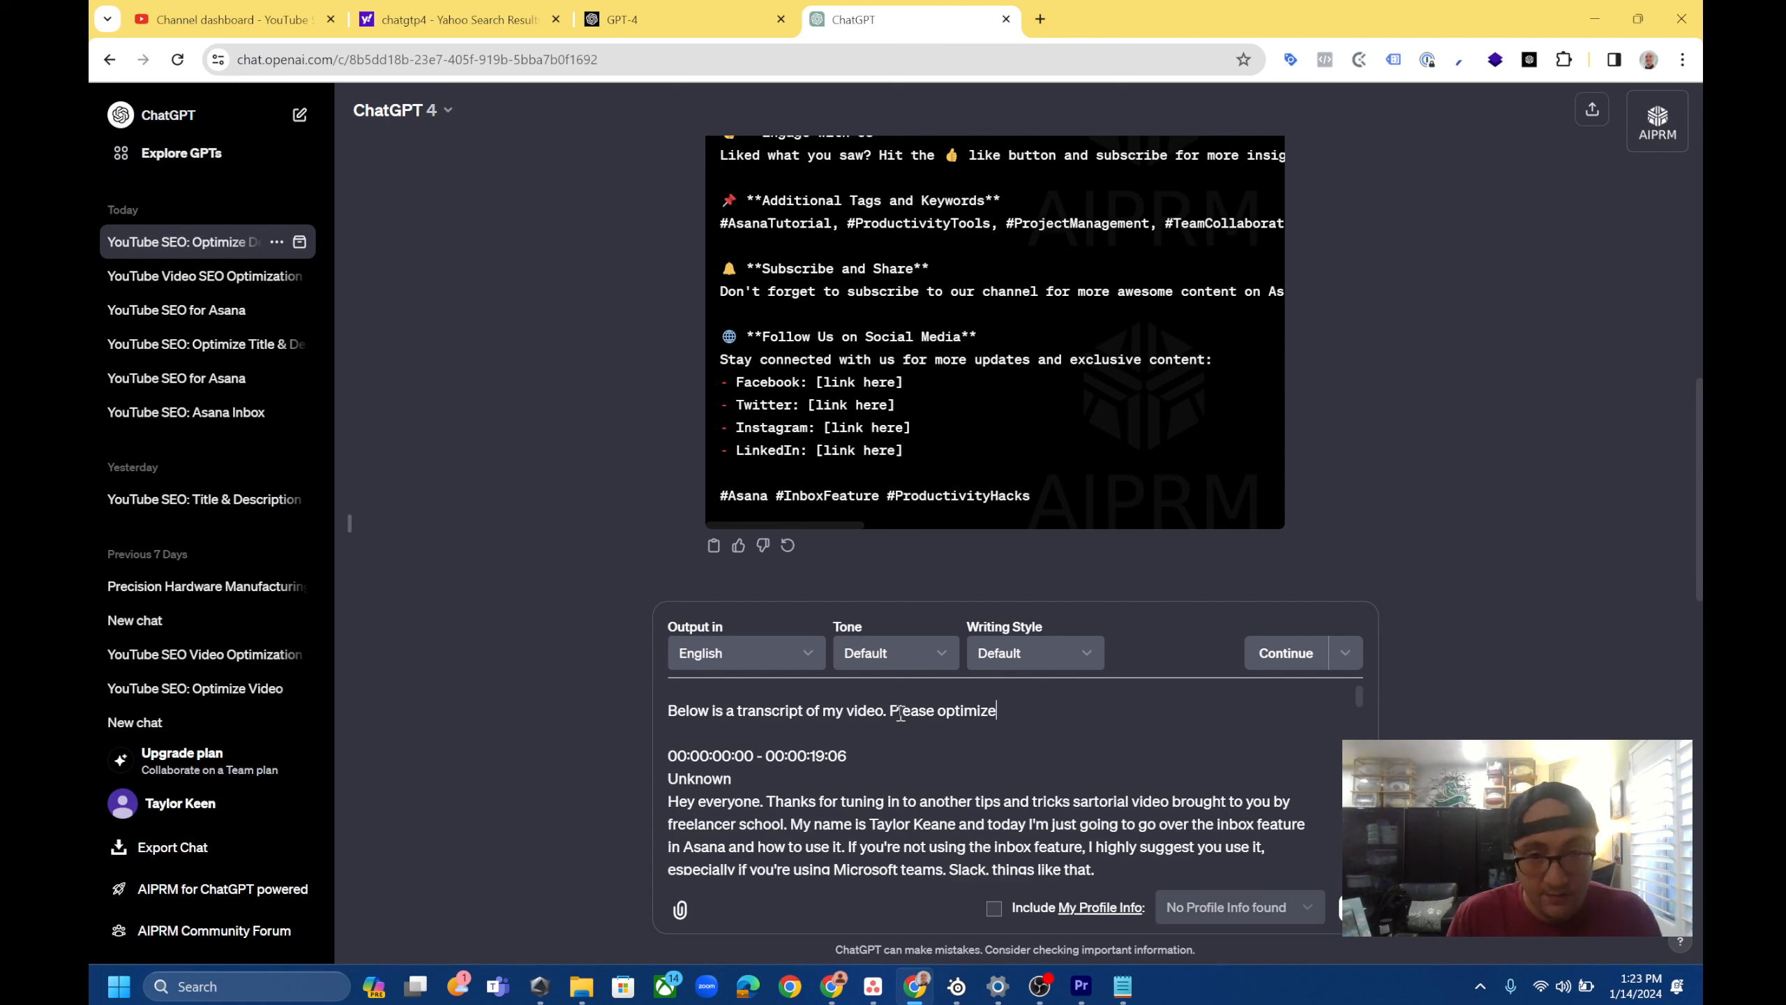
pyautogui.write(' the tit')
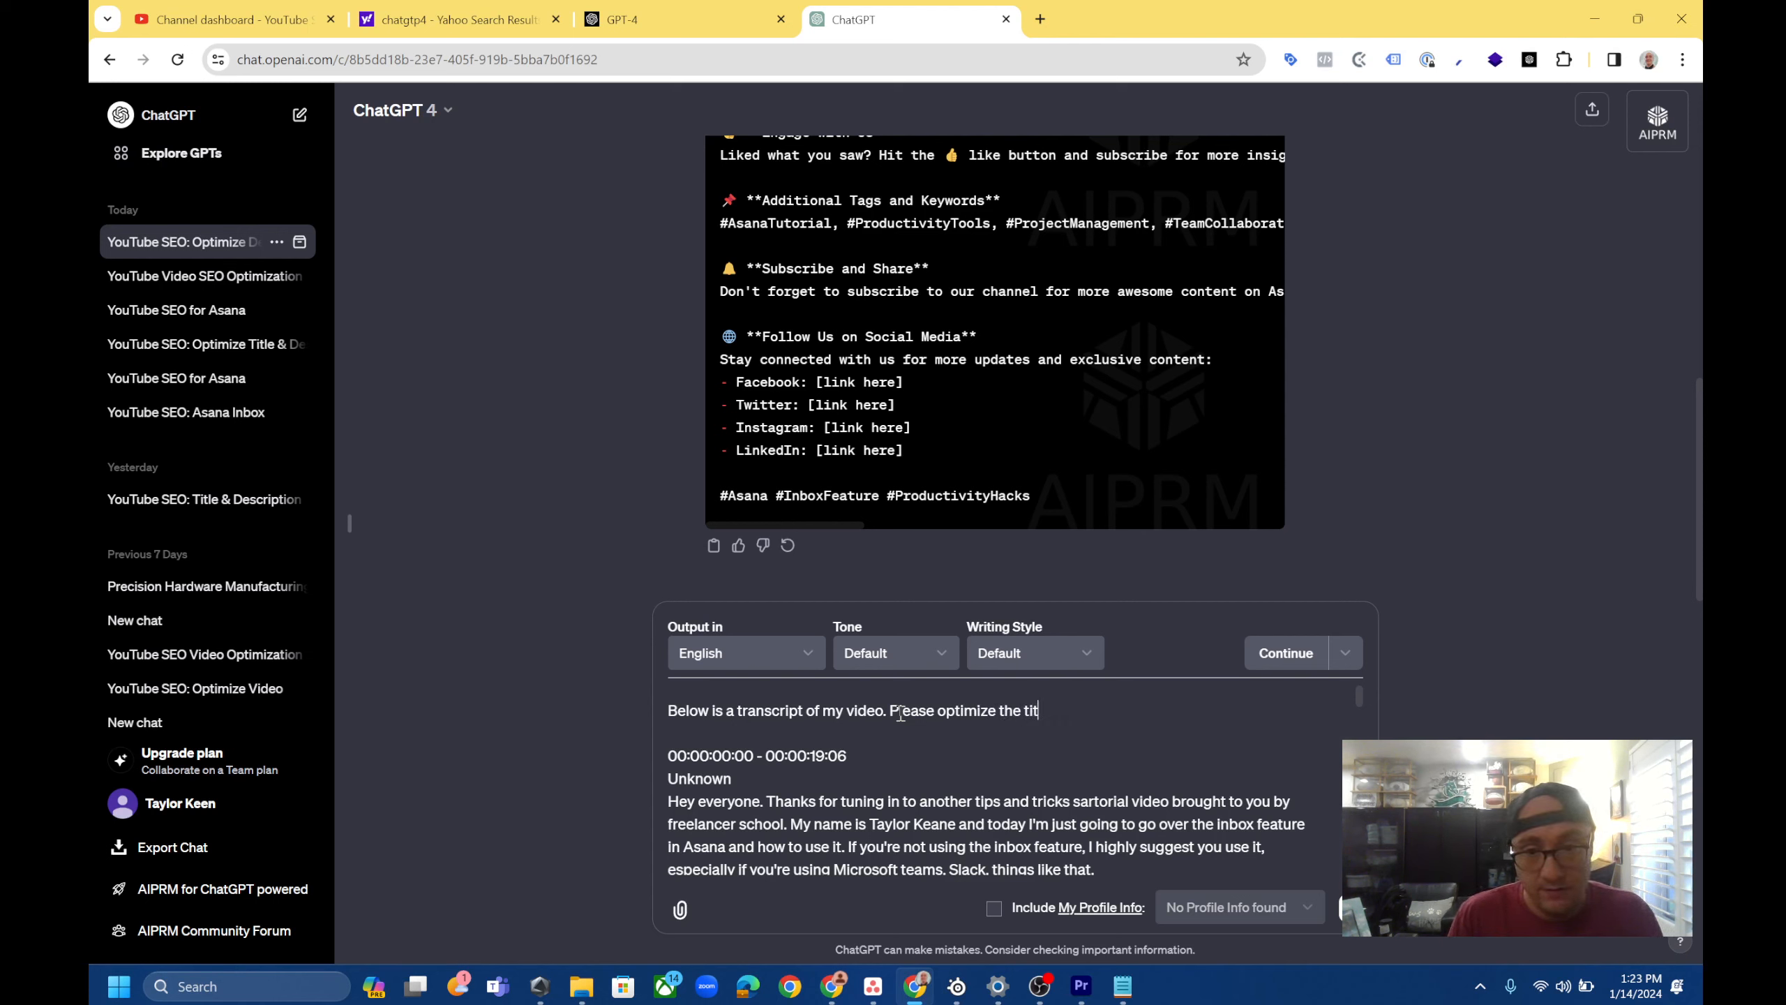
pyautogui.write('le and descrtiption')
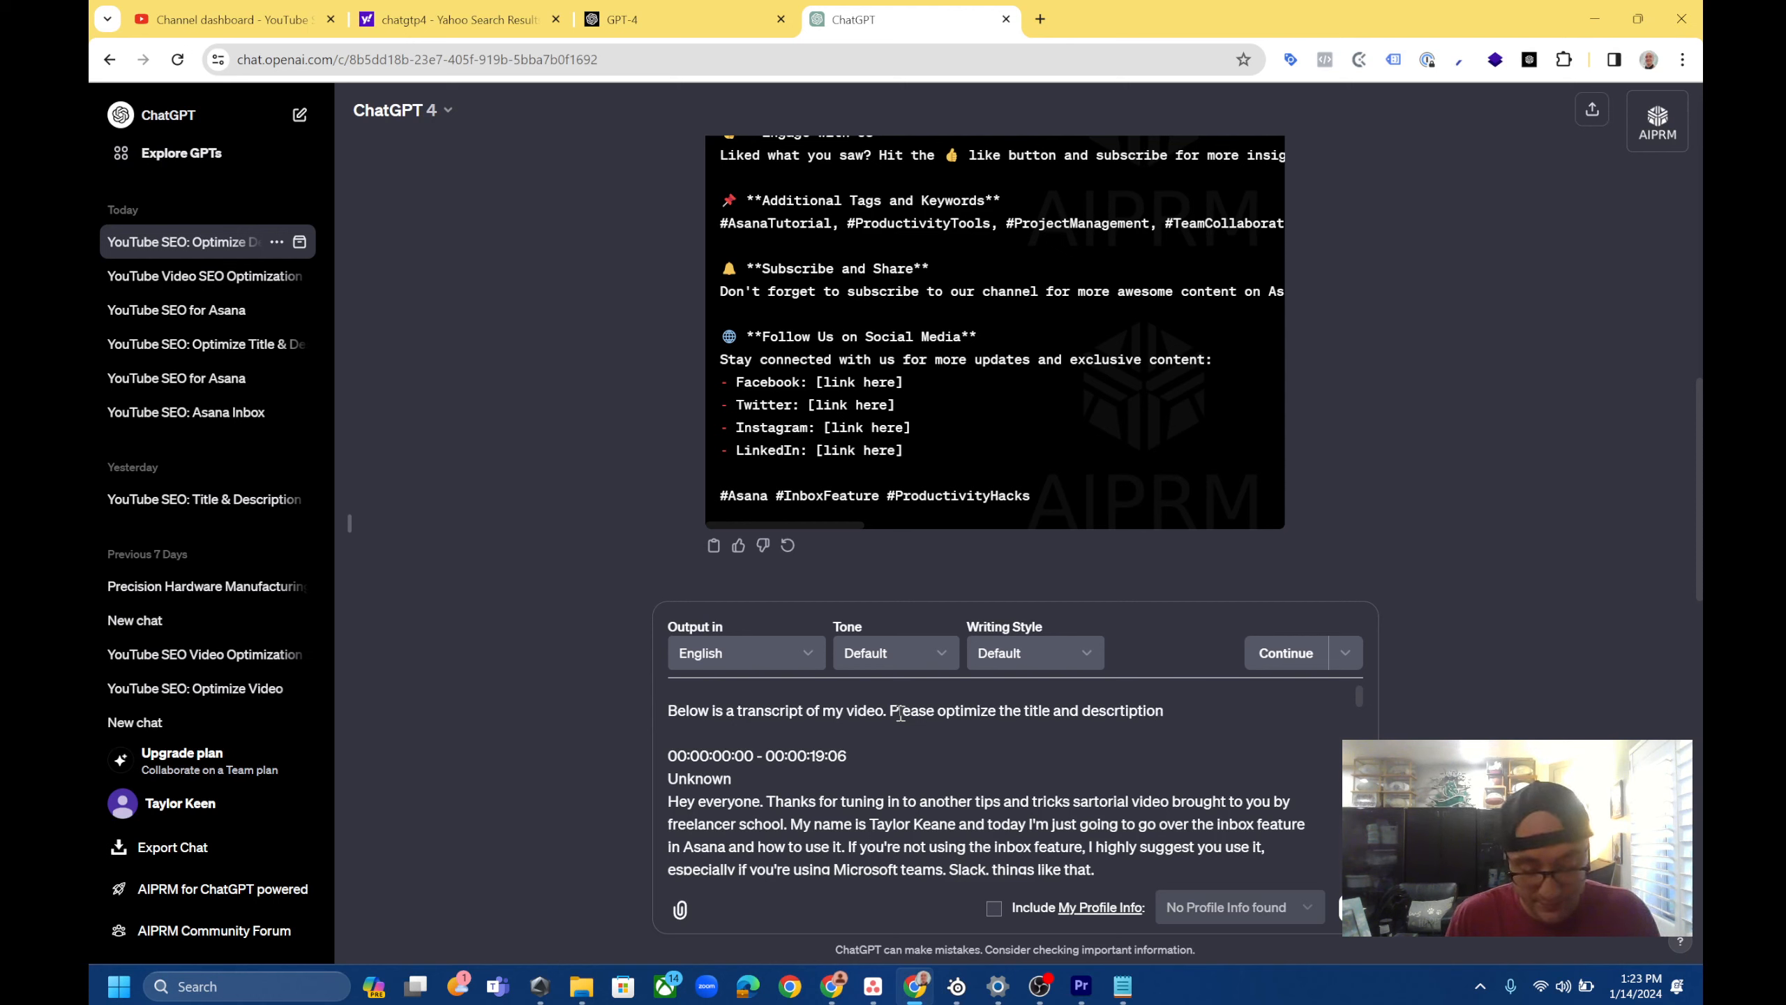
pyautogui.write(' above as n')
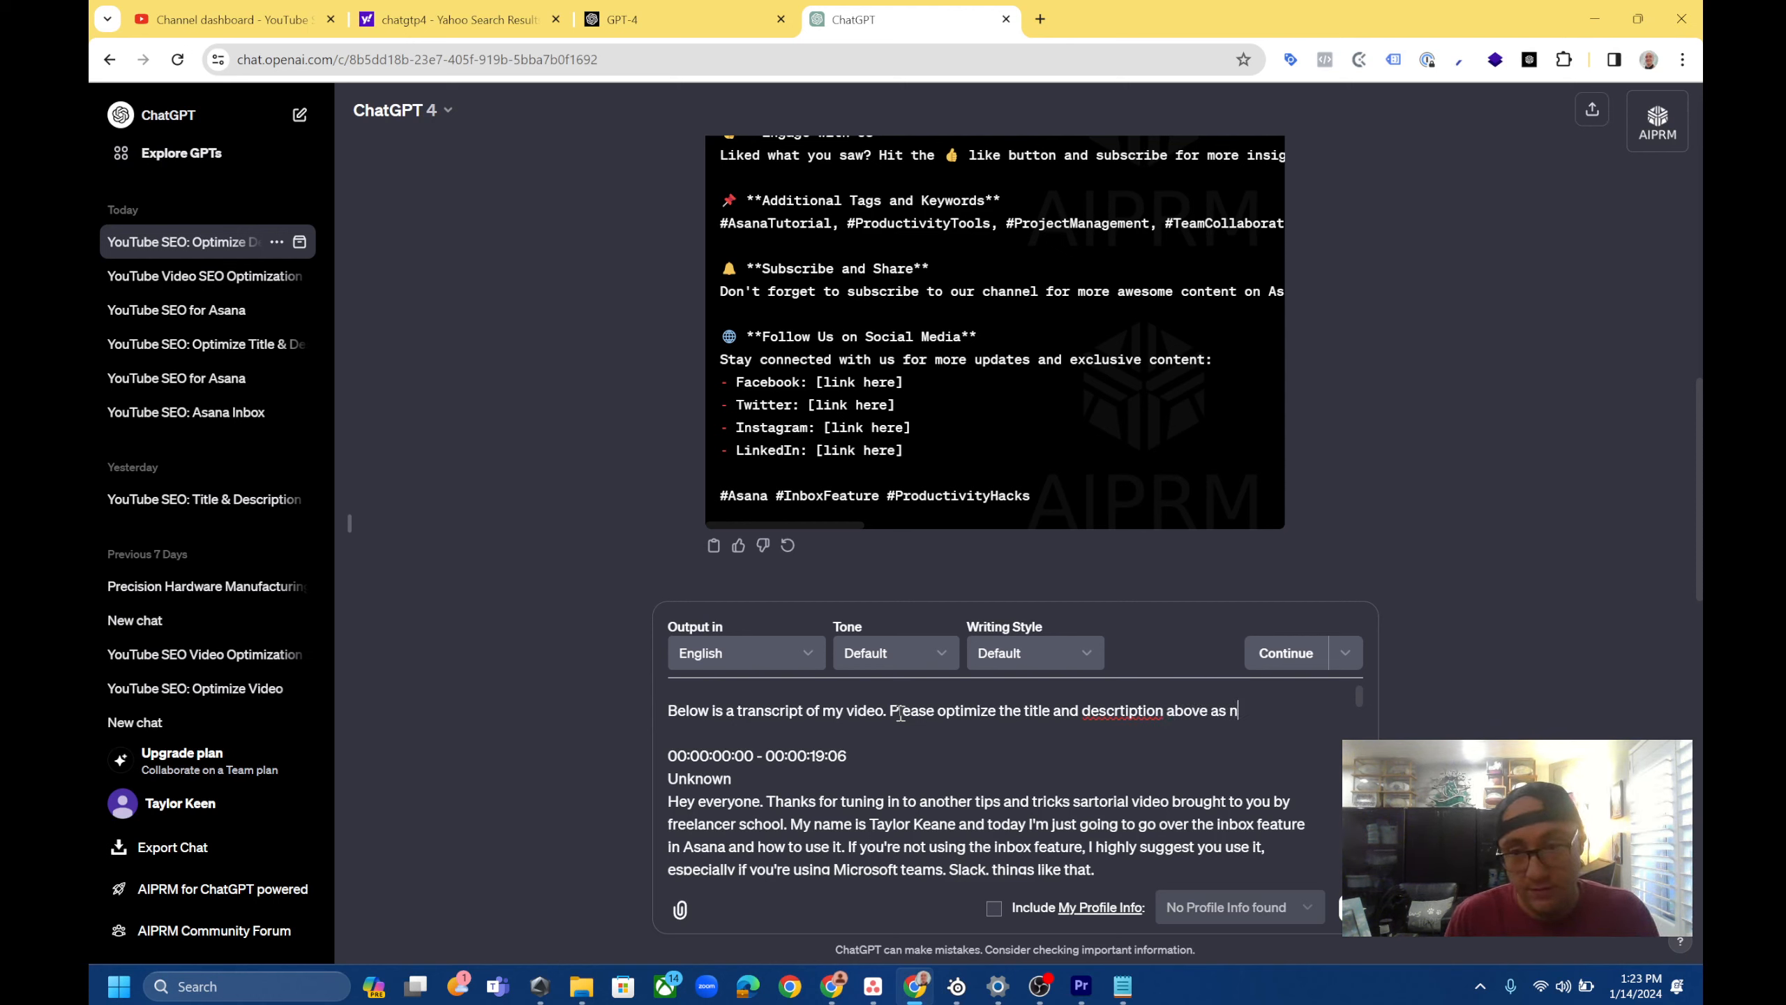
pyautogui.write('eeded based ')
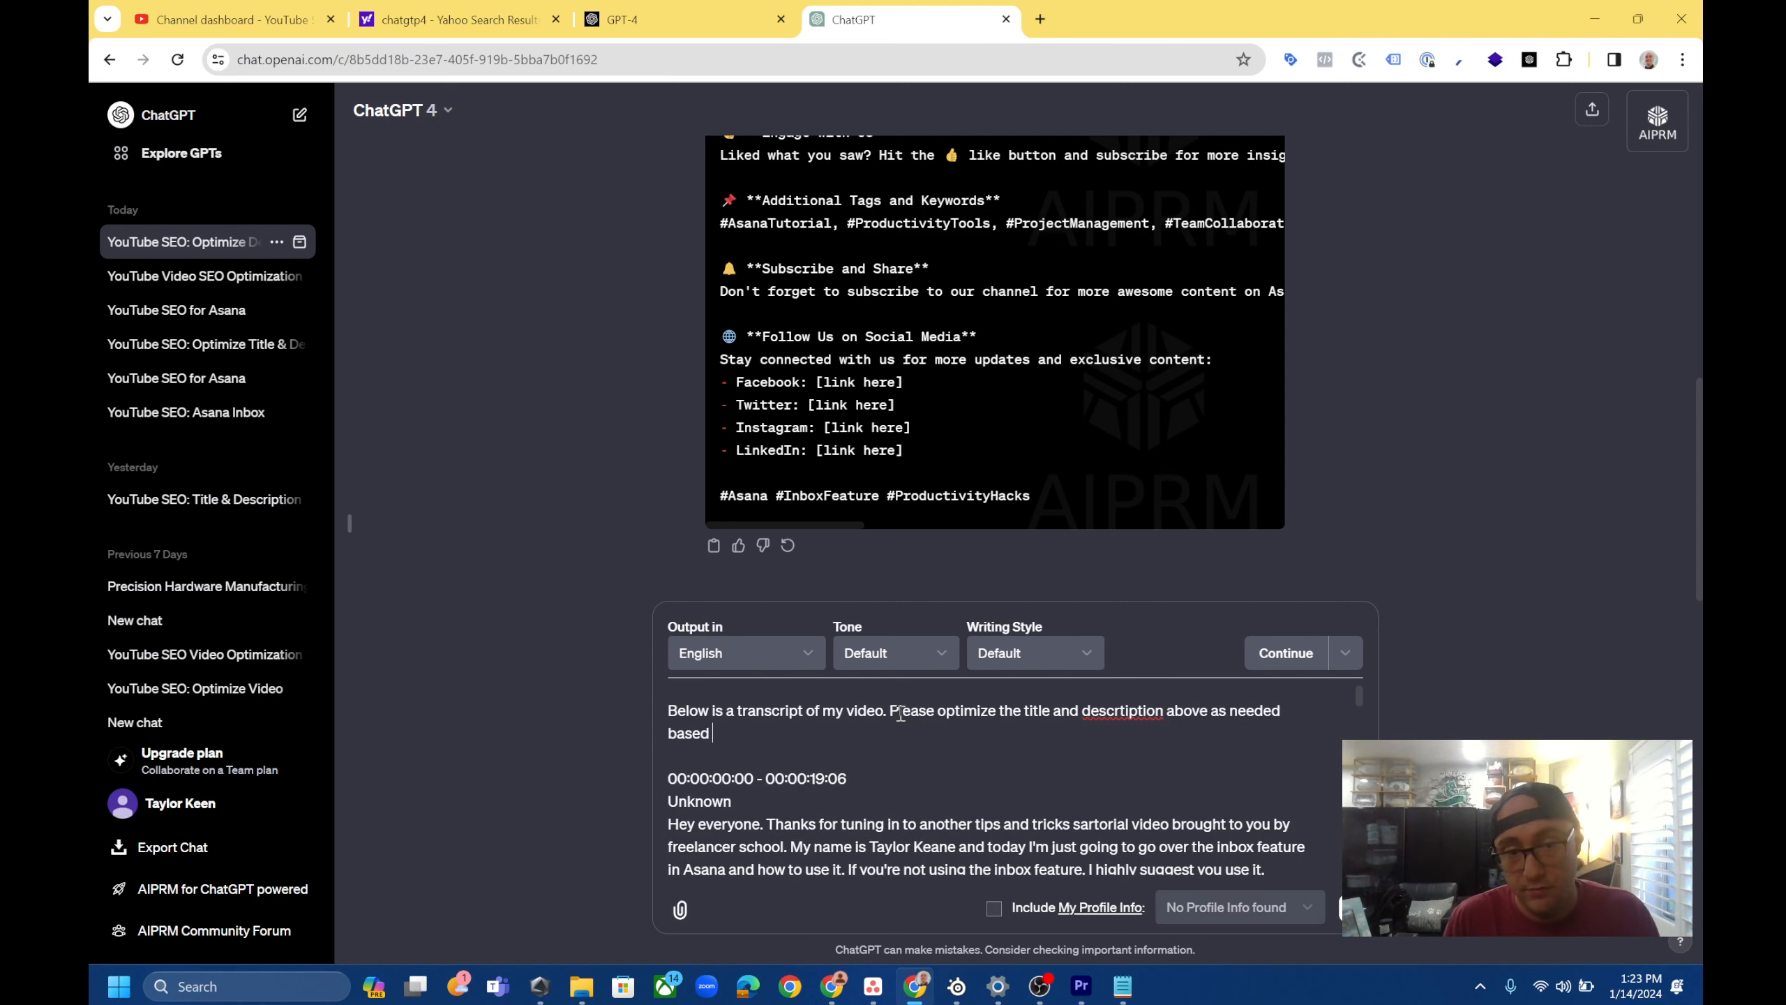
pyautogui.write('on the tran')
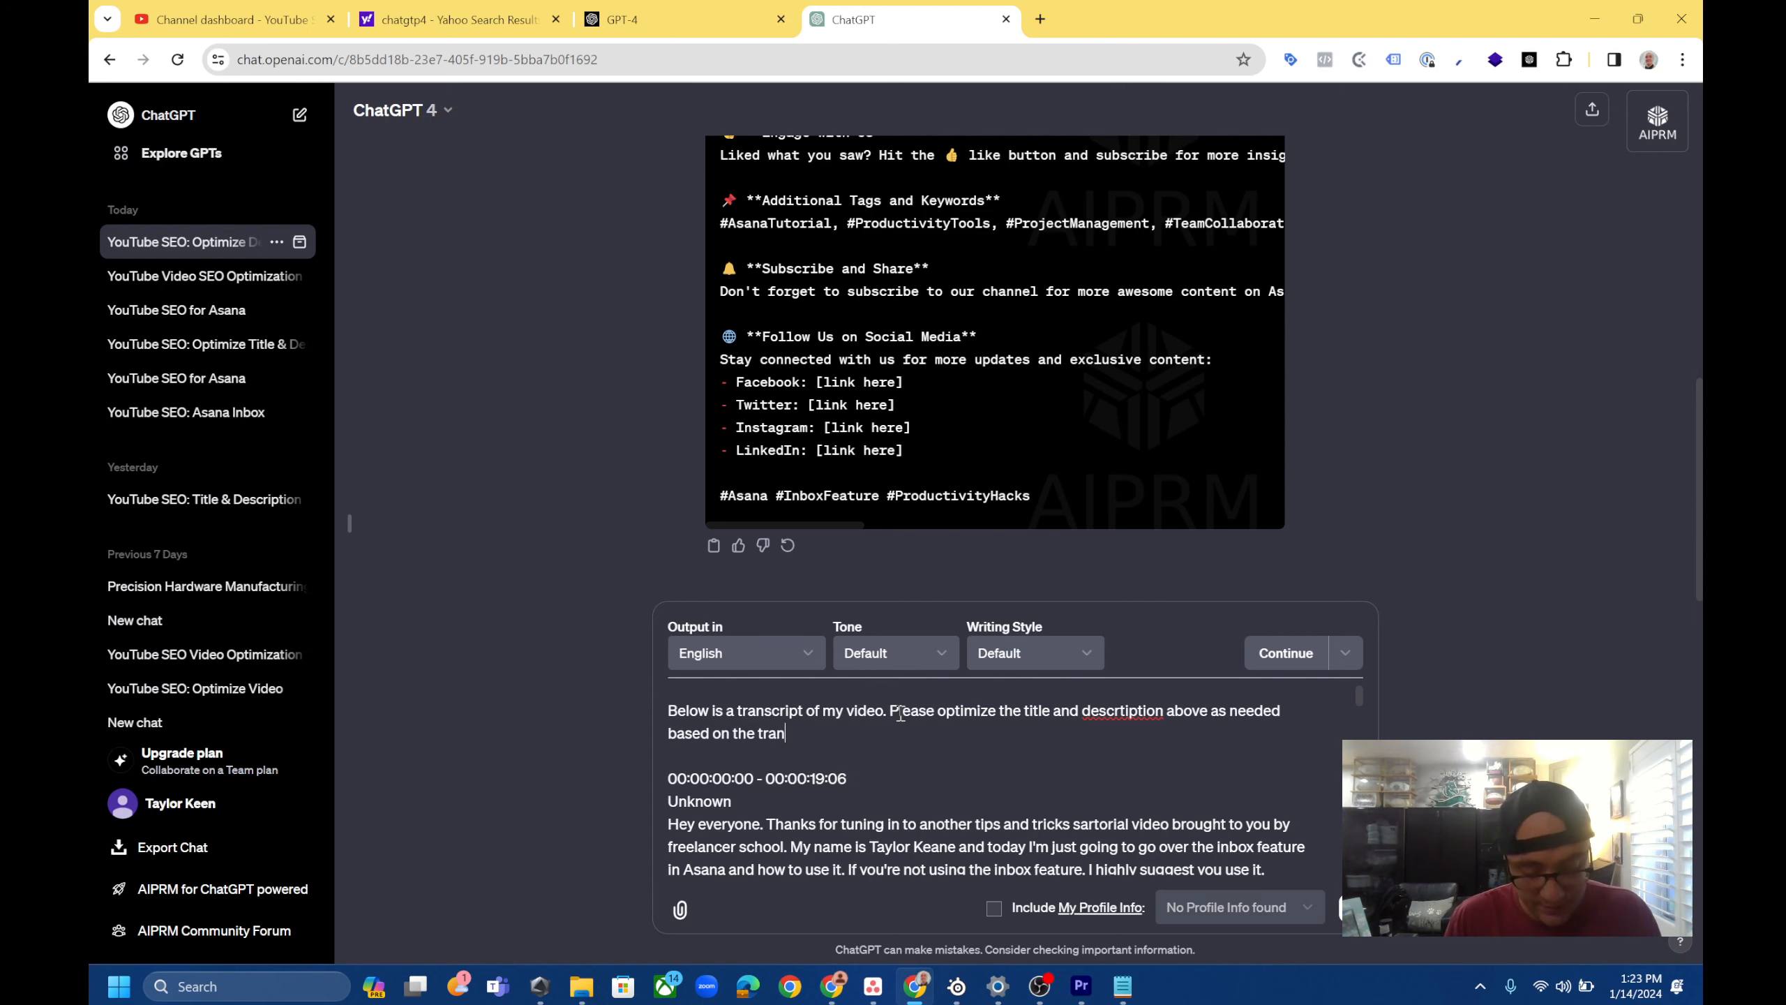
pyautogui.write('script')
pyautogui.press('Return')
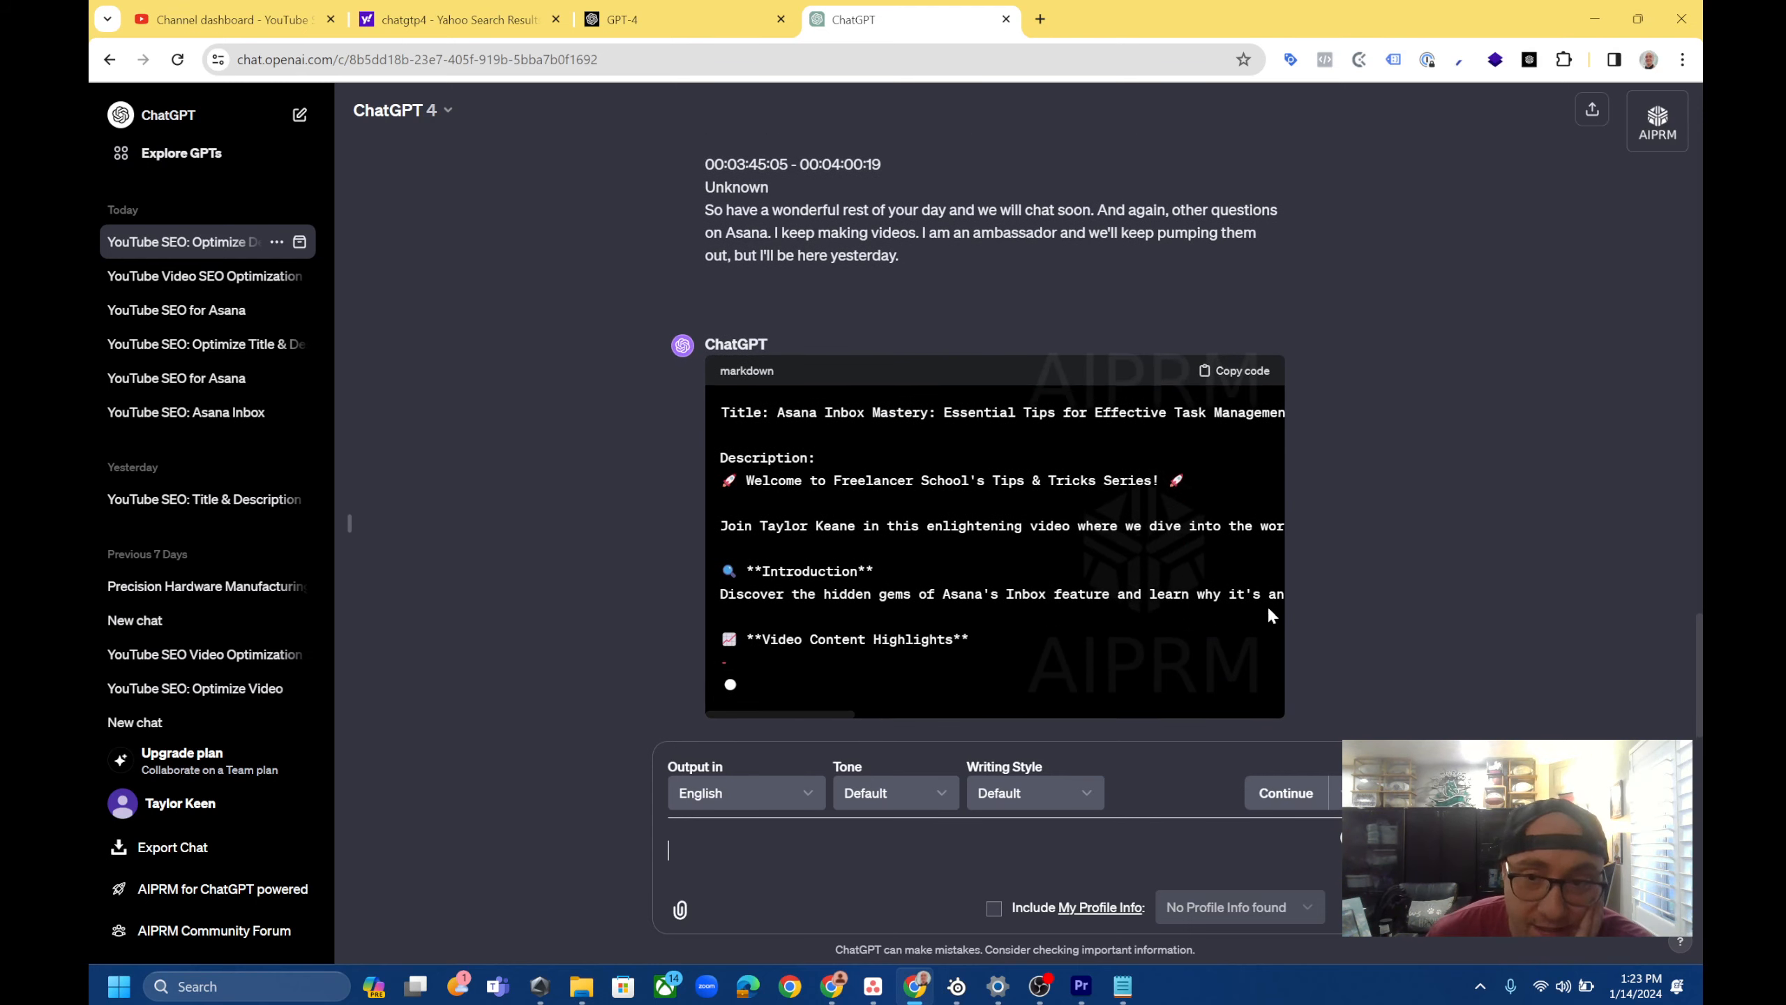
pyautogui.rightClick(1264, 574)
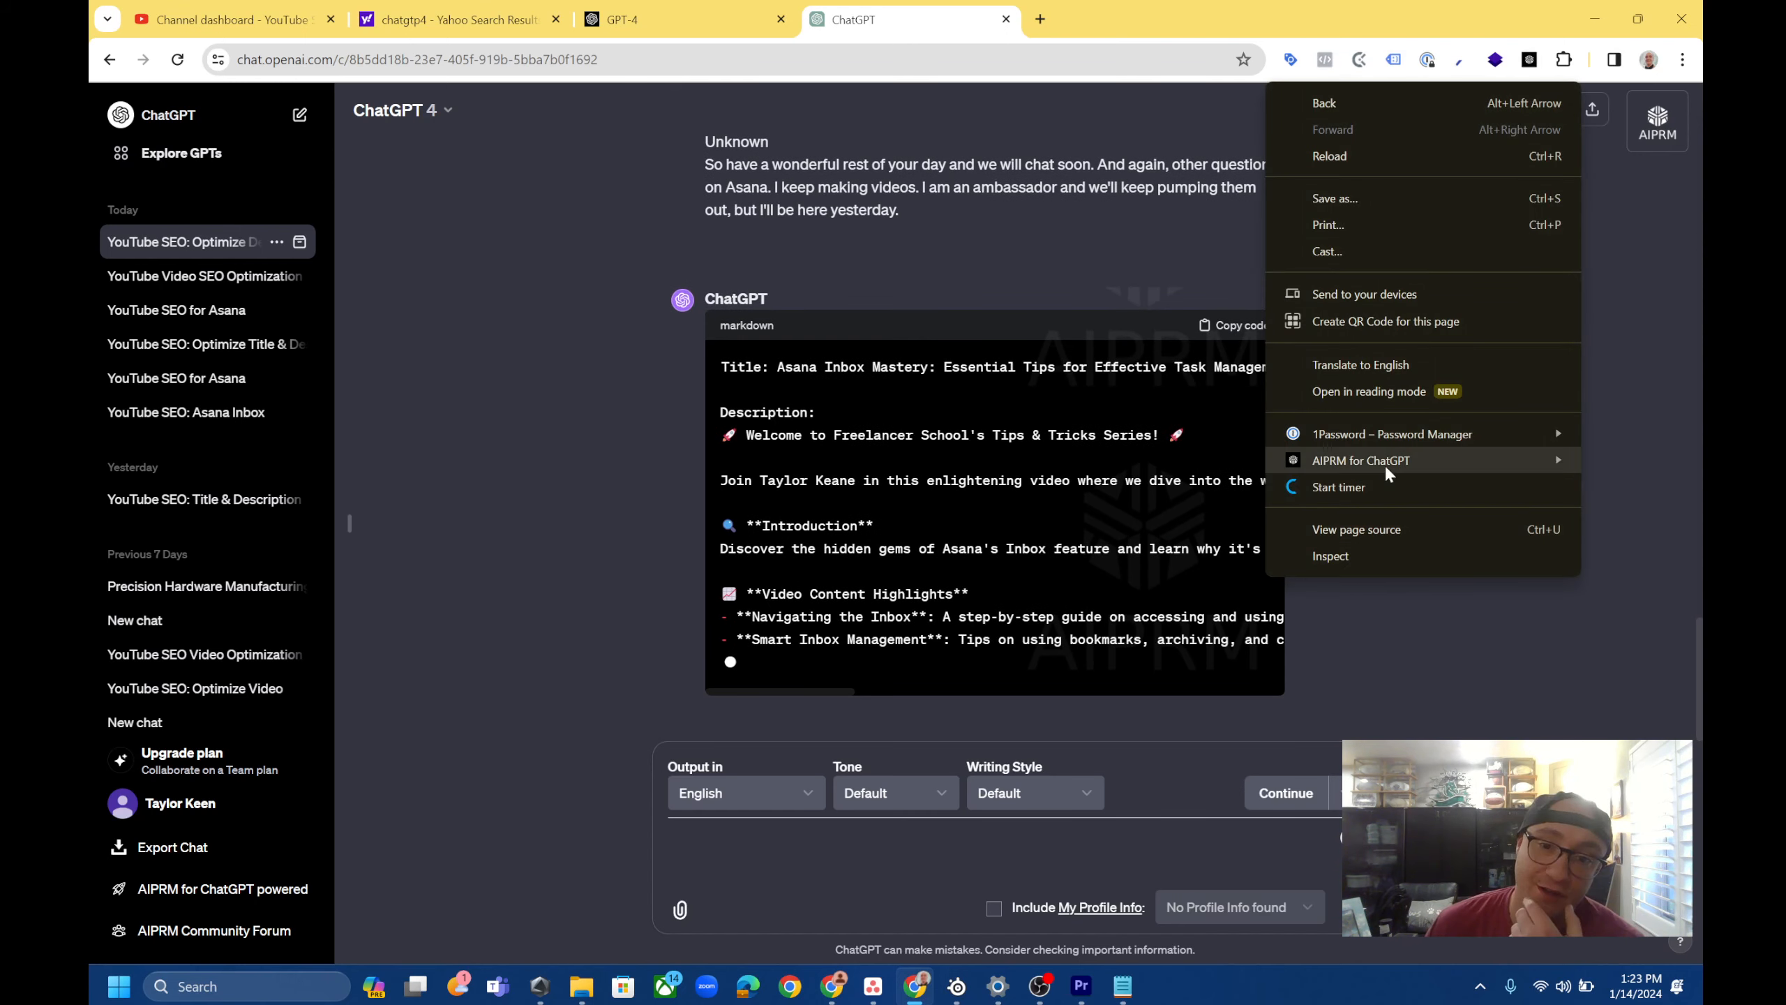
pyautogui.click(649, 524)
pyautogui.scroll(10, 1073, 463)
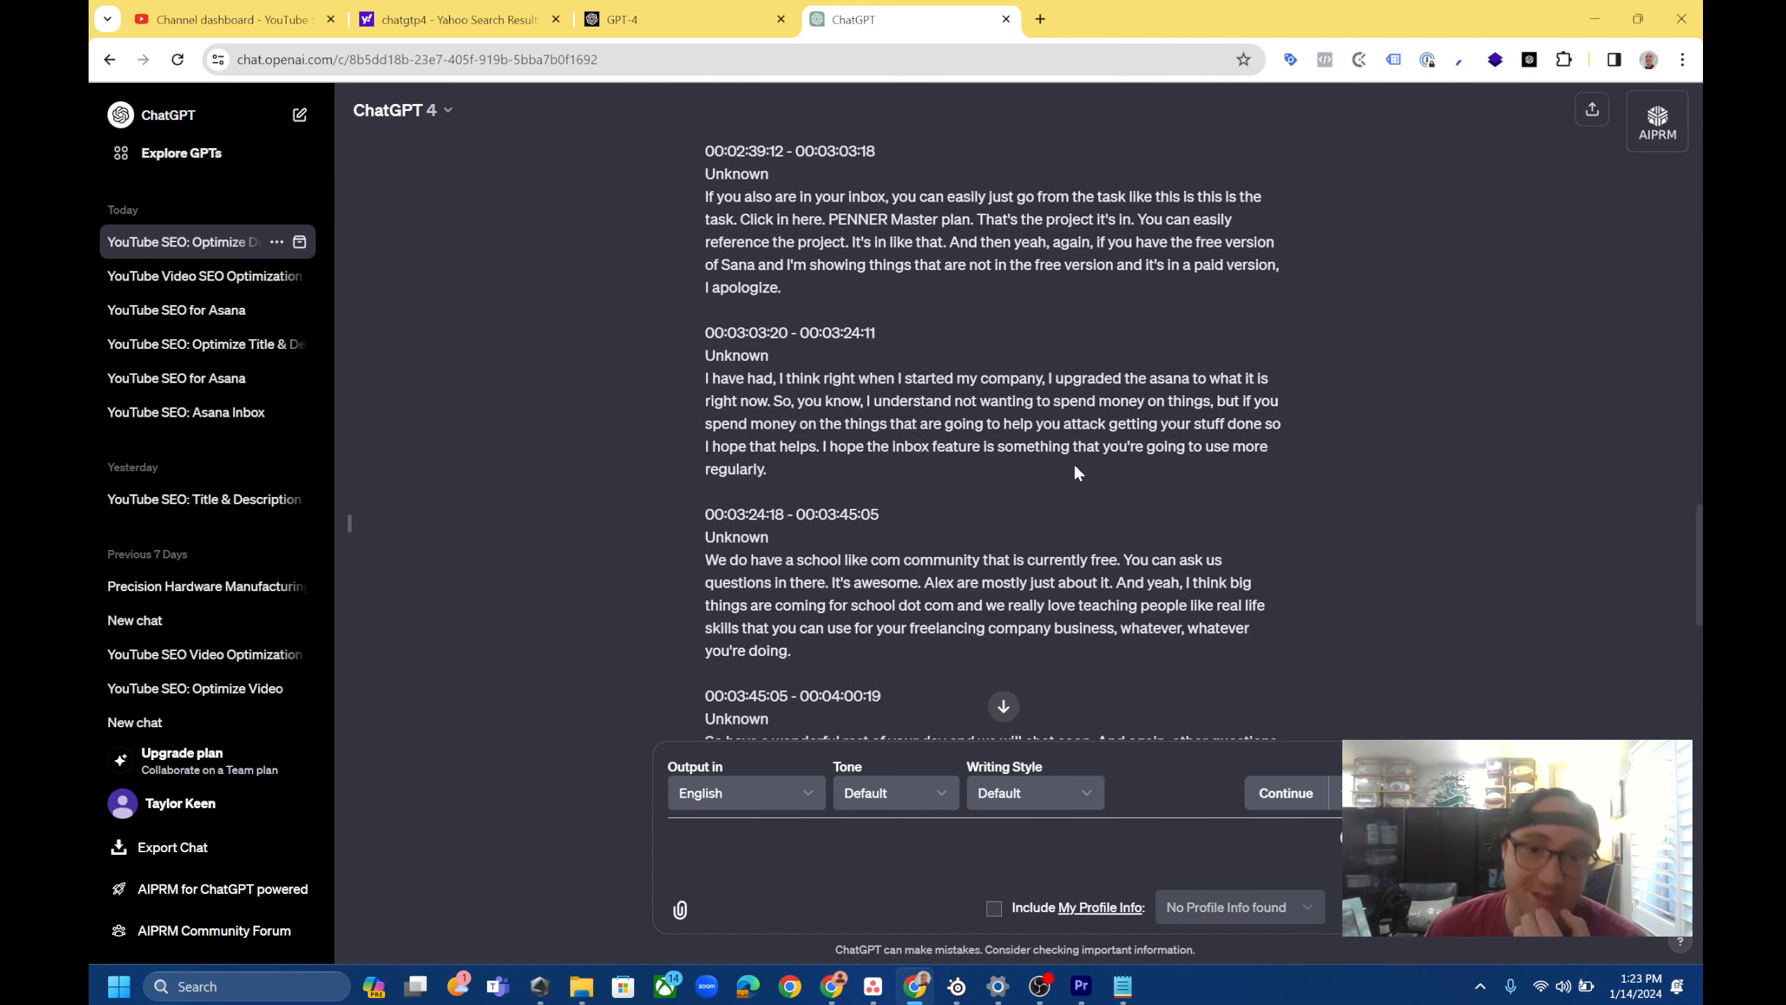
pyautogui.scroll(10, 1075, 467)
pyautogui.scroll(-20, 1075, 467)
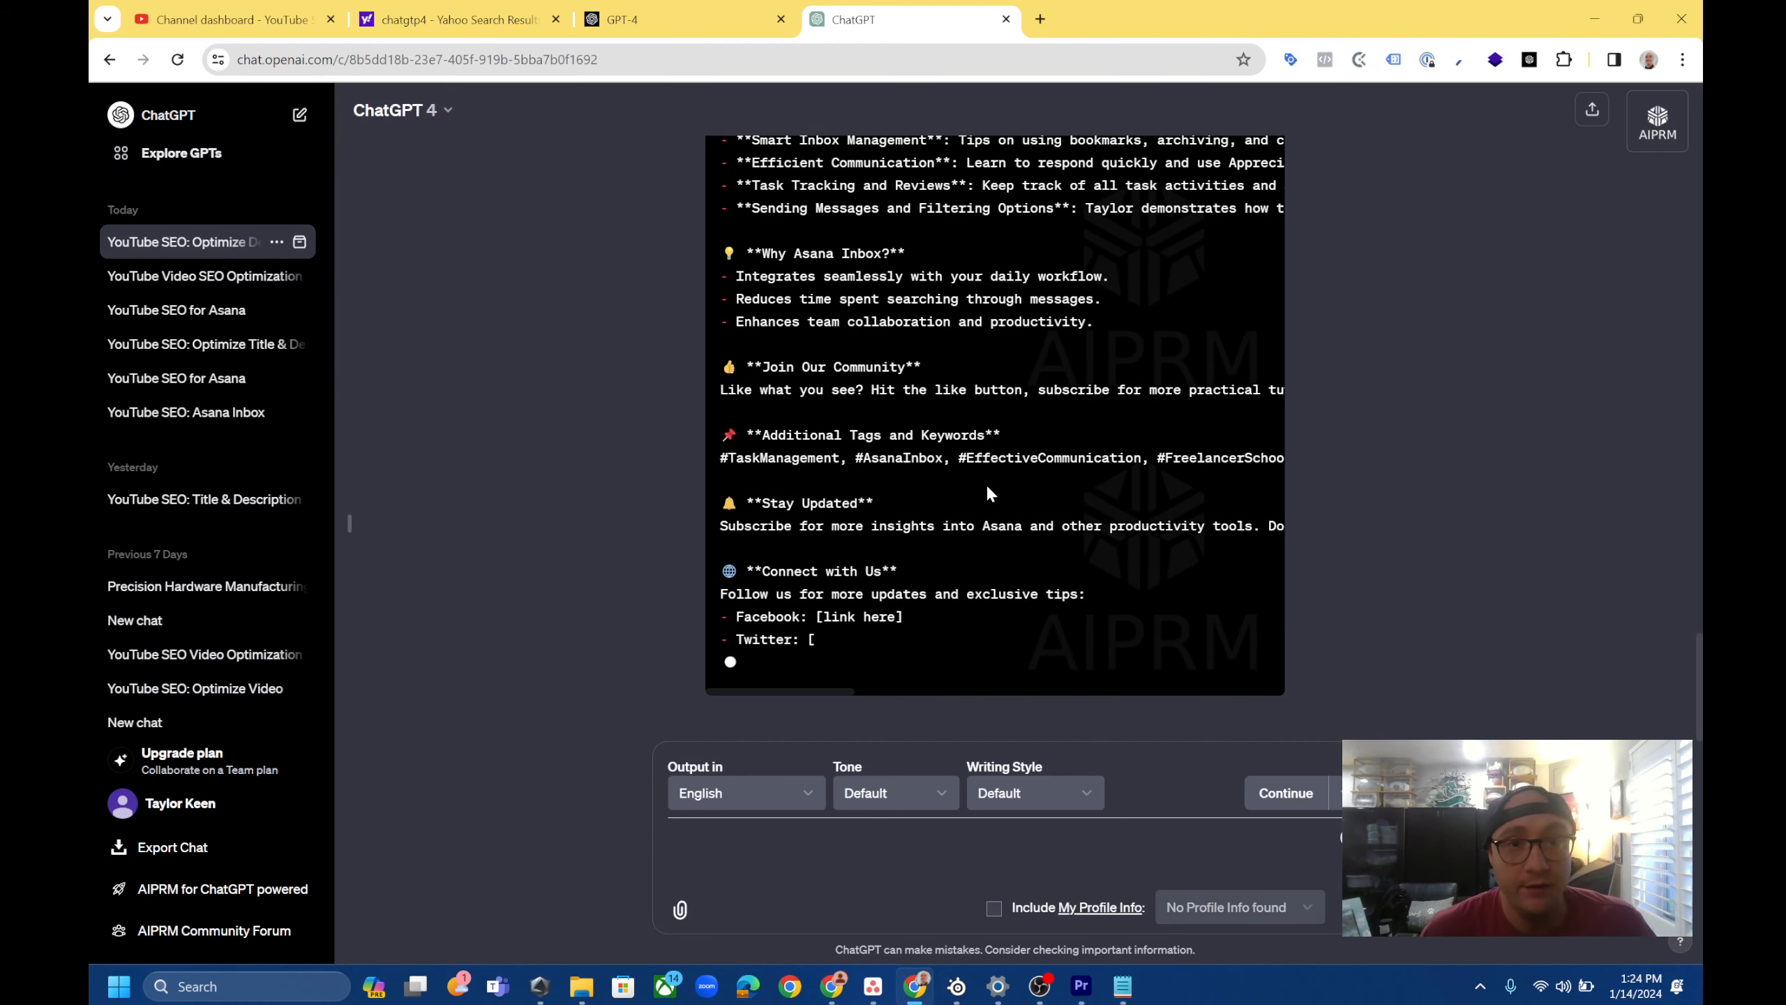
pyautogui.click(225, 19)
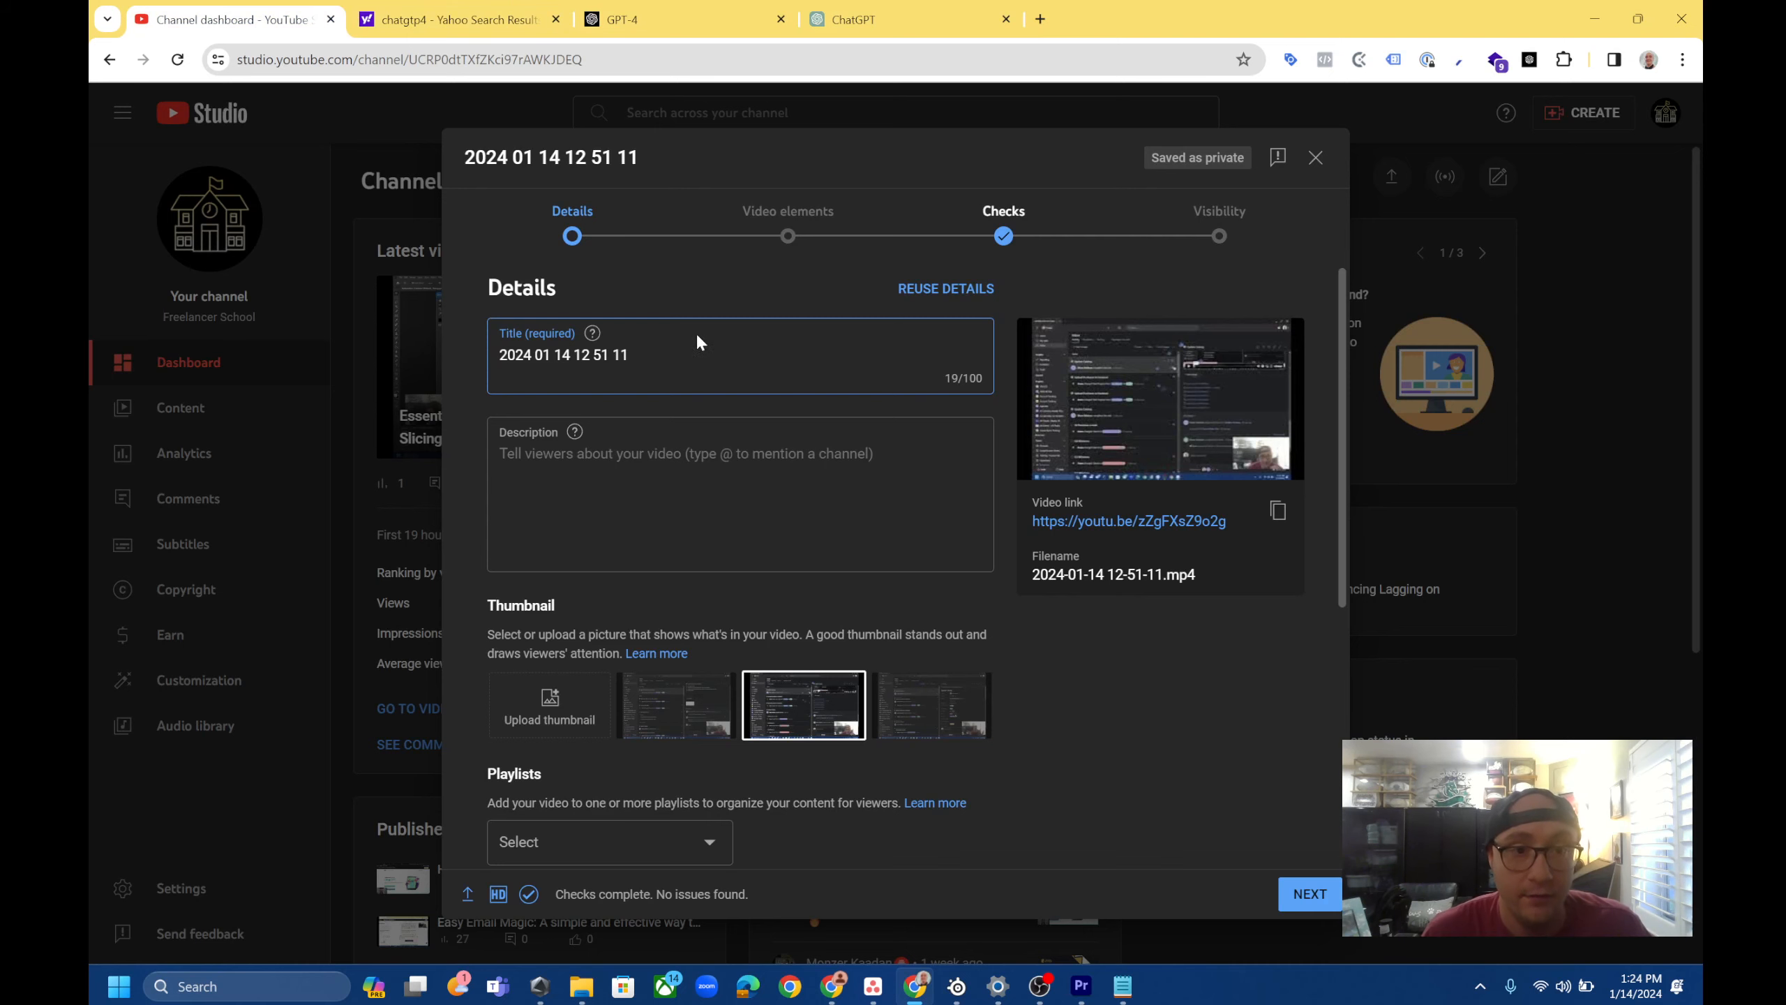
pyautogui.click(916, 995)
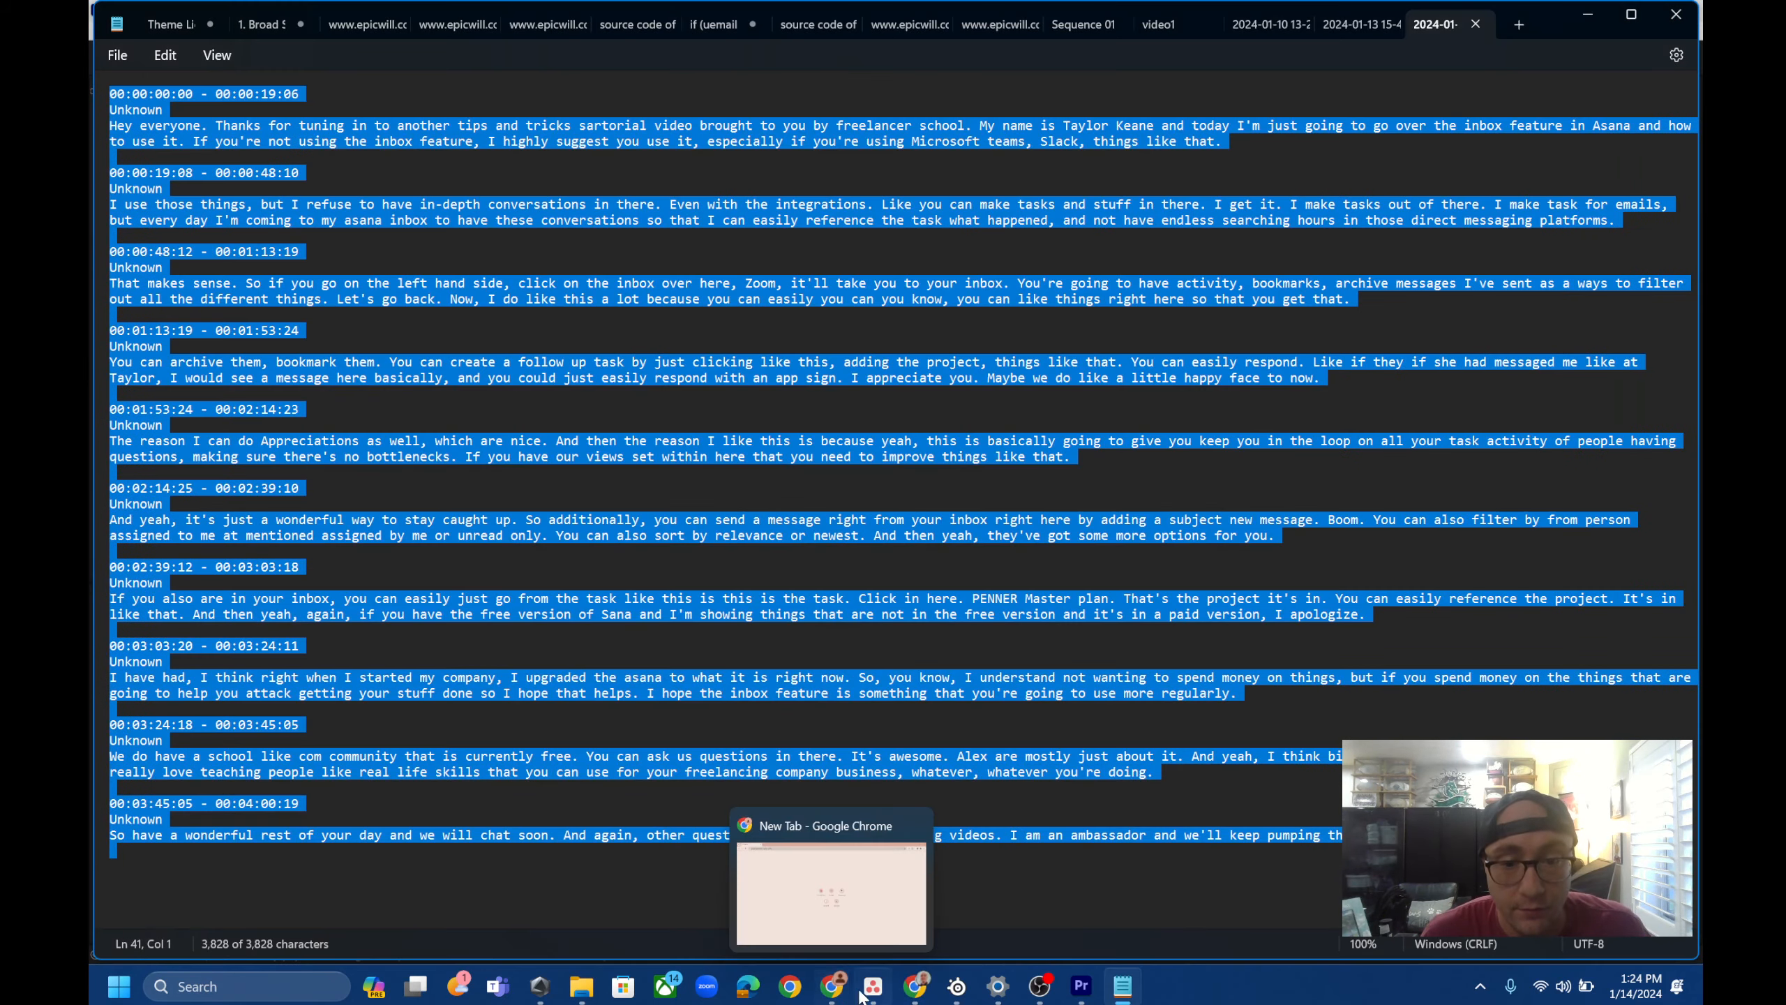
pyautogui.click(919, 990)
# Copy the newly generated title and description from the ChatGPT chat and paste the whole text into the video's description in YouTube Studio
pyautogui.click(886, 19)
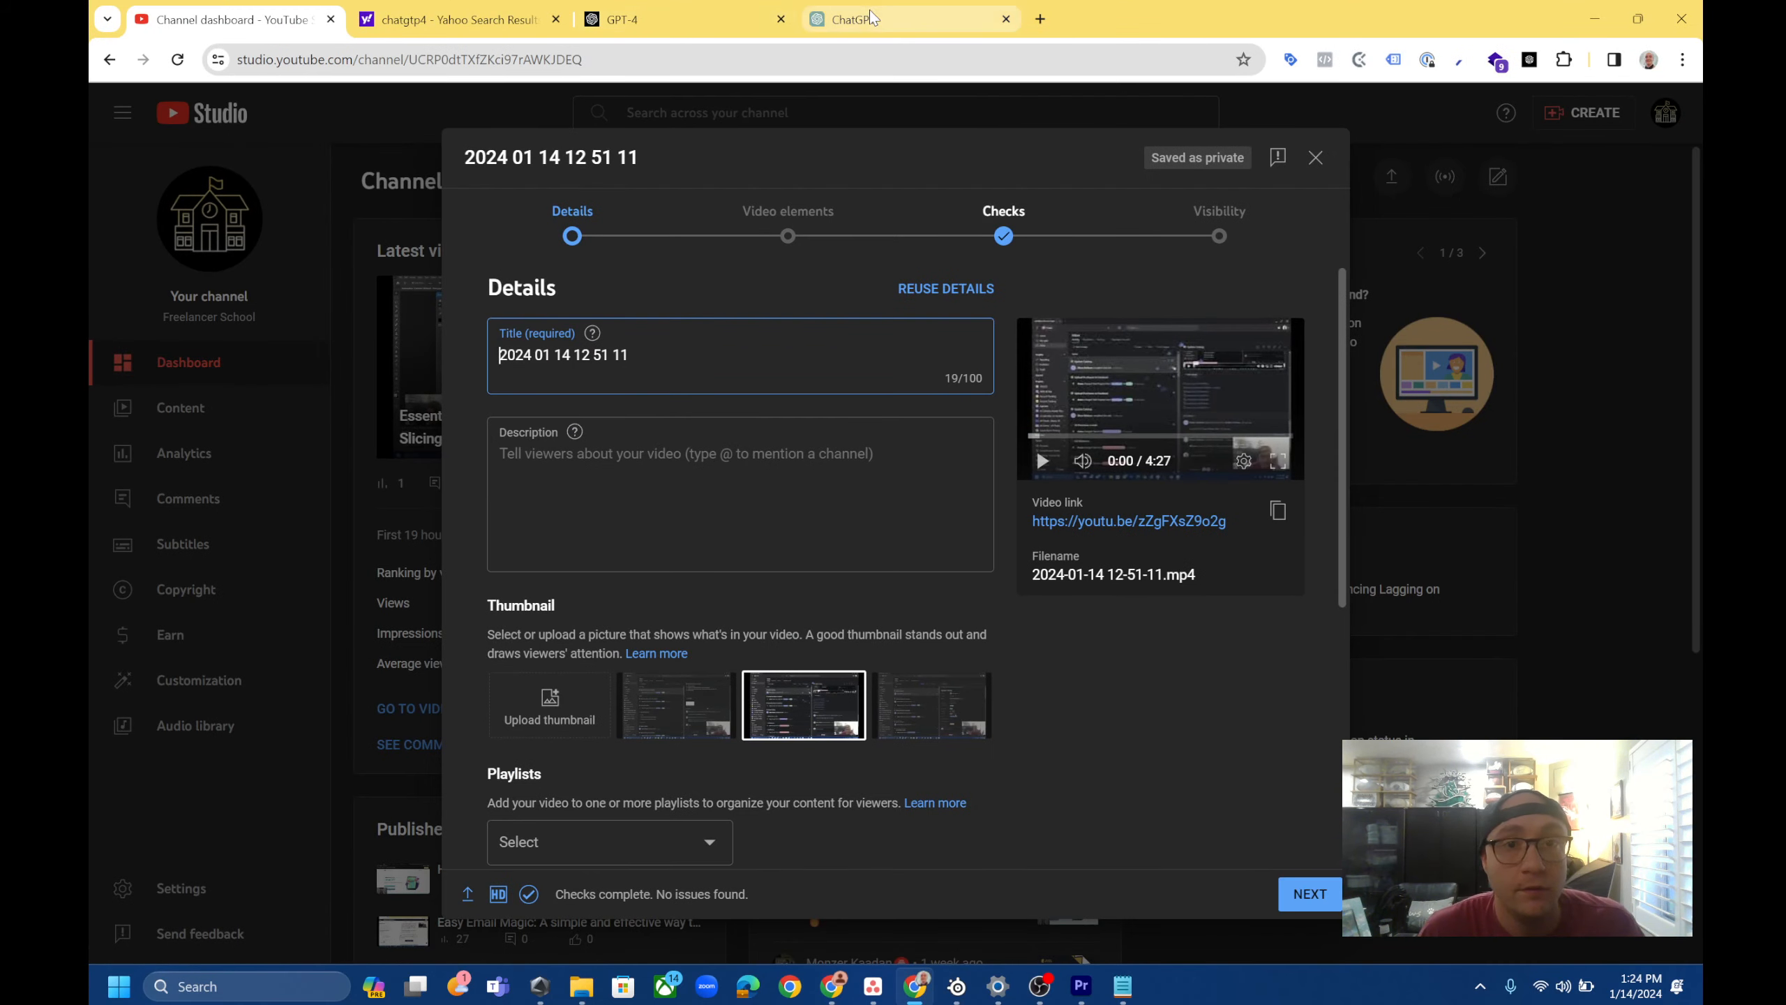
pyautogui.scroll(8, 943, 515)
pyautogui.click(1241, 298)
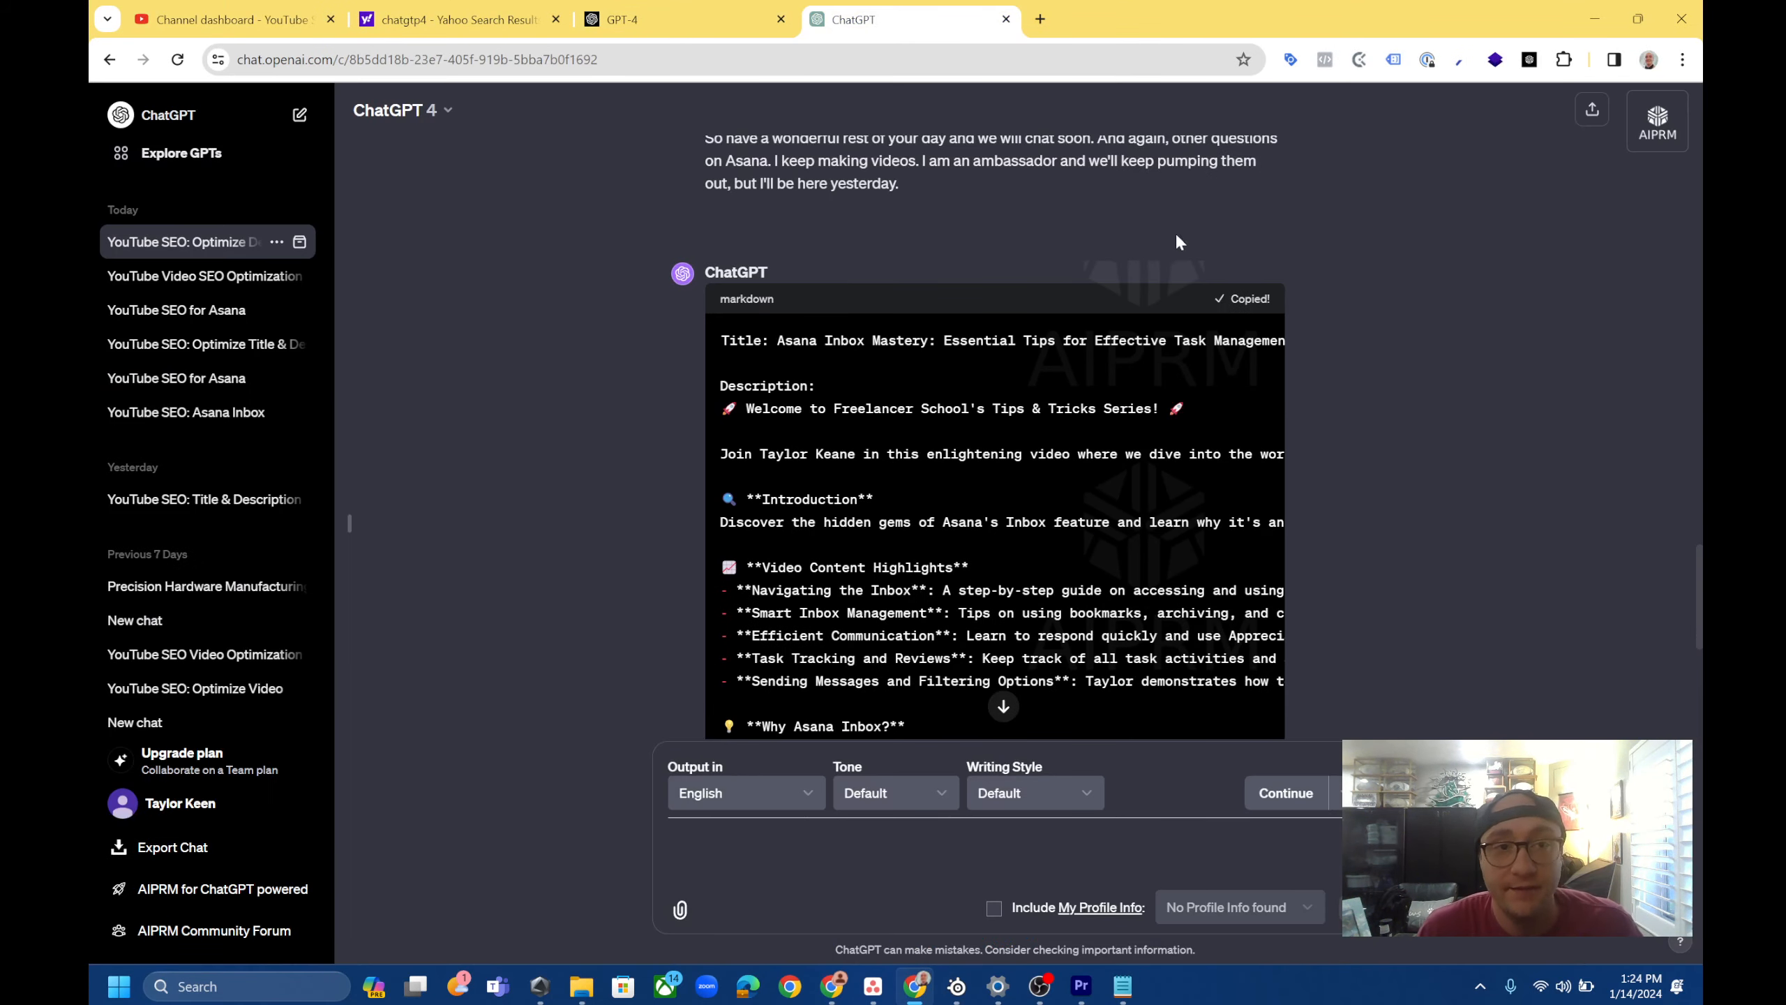
pyautogui.click(226, 19)
pyautogui.click(707, 450)
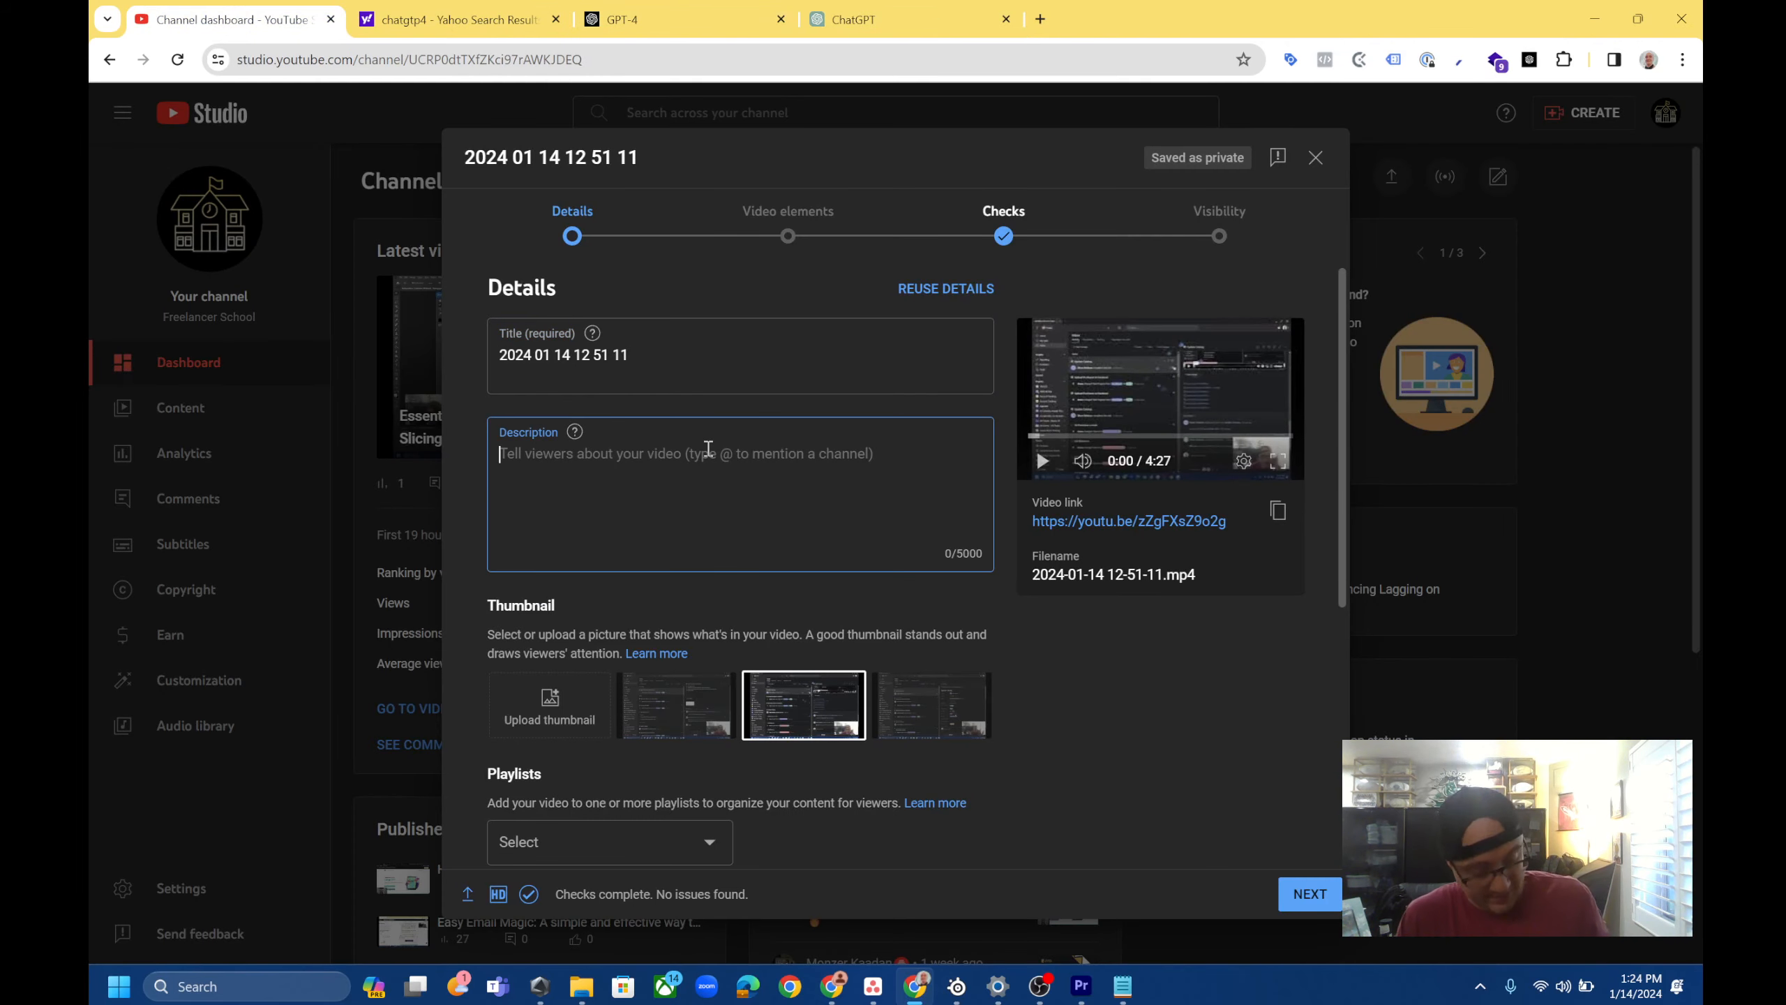
pyautogui.hotkey('ctrl', 'v')
# Replace the video's title with "Asana Inbox Mastery: Essential Tips for Effective Task Management", copied from the description without its "Title:" prefix
pyautogui.moveTo(599, 509); pyautogui.dragTo(436, 432)
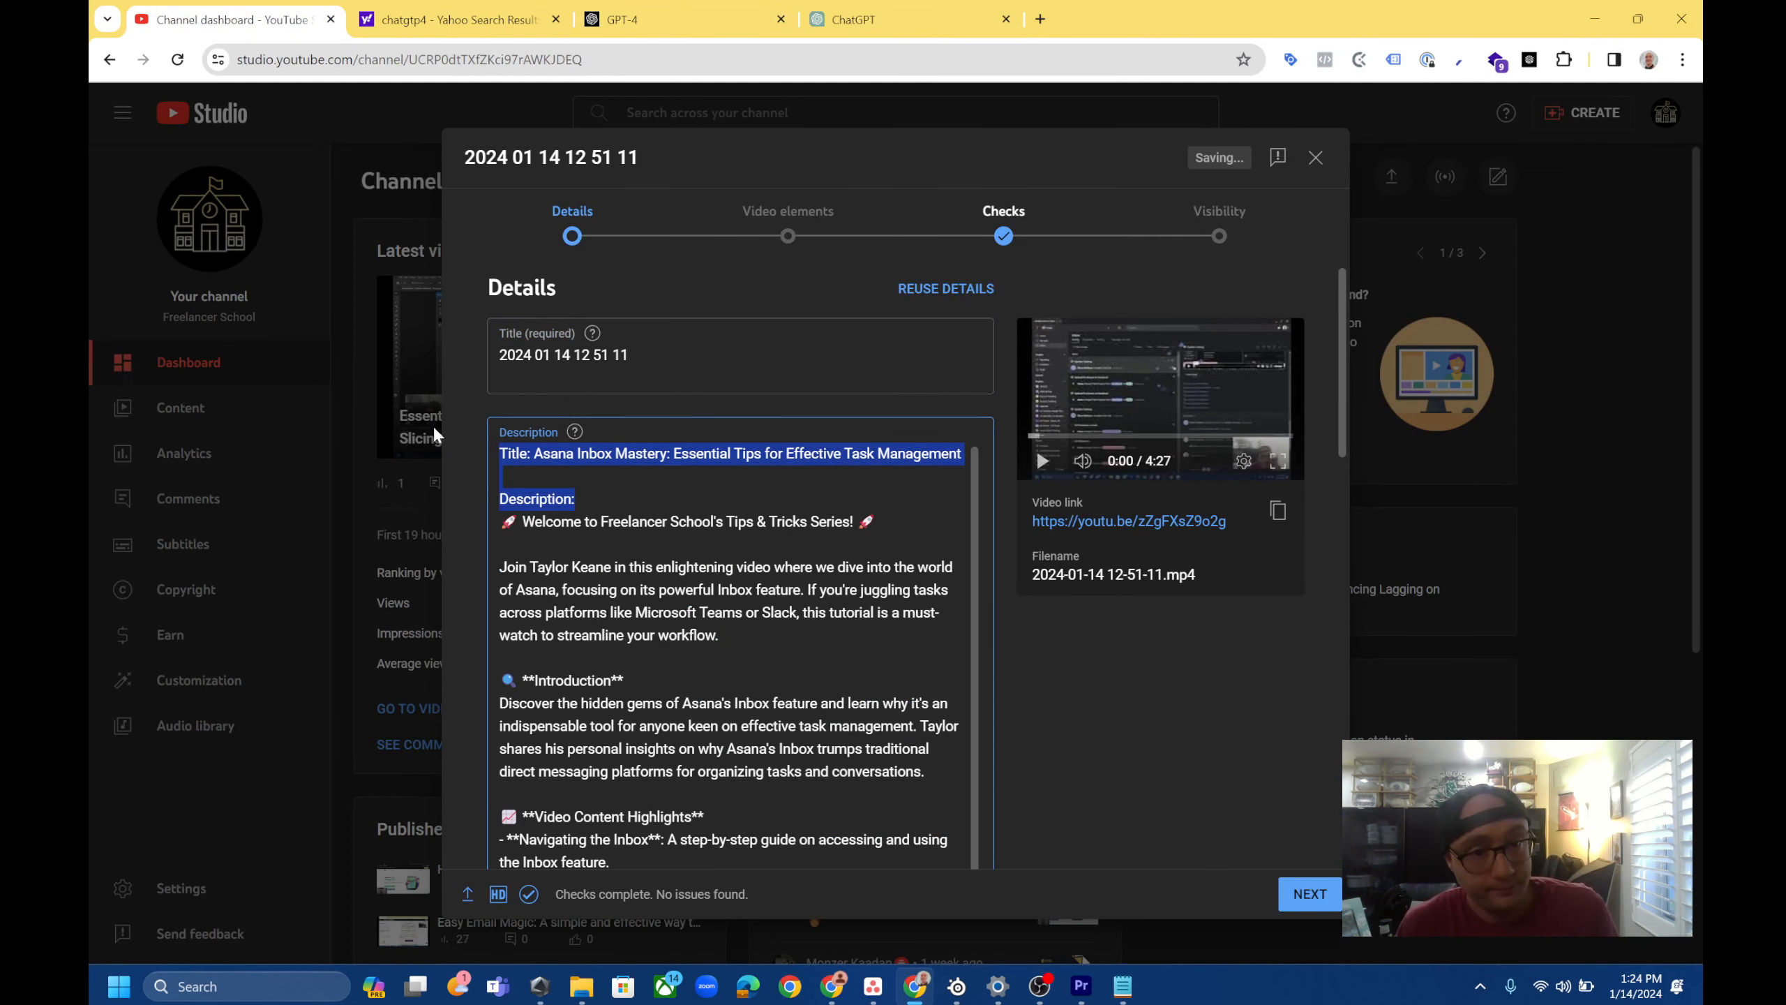
pyautogui.click(543, 453)
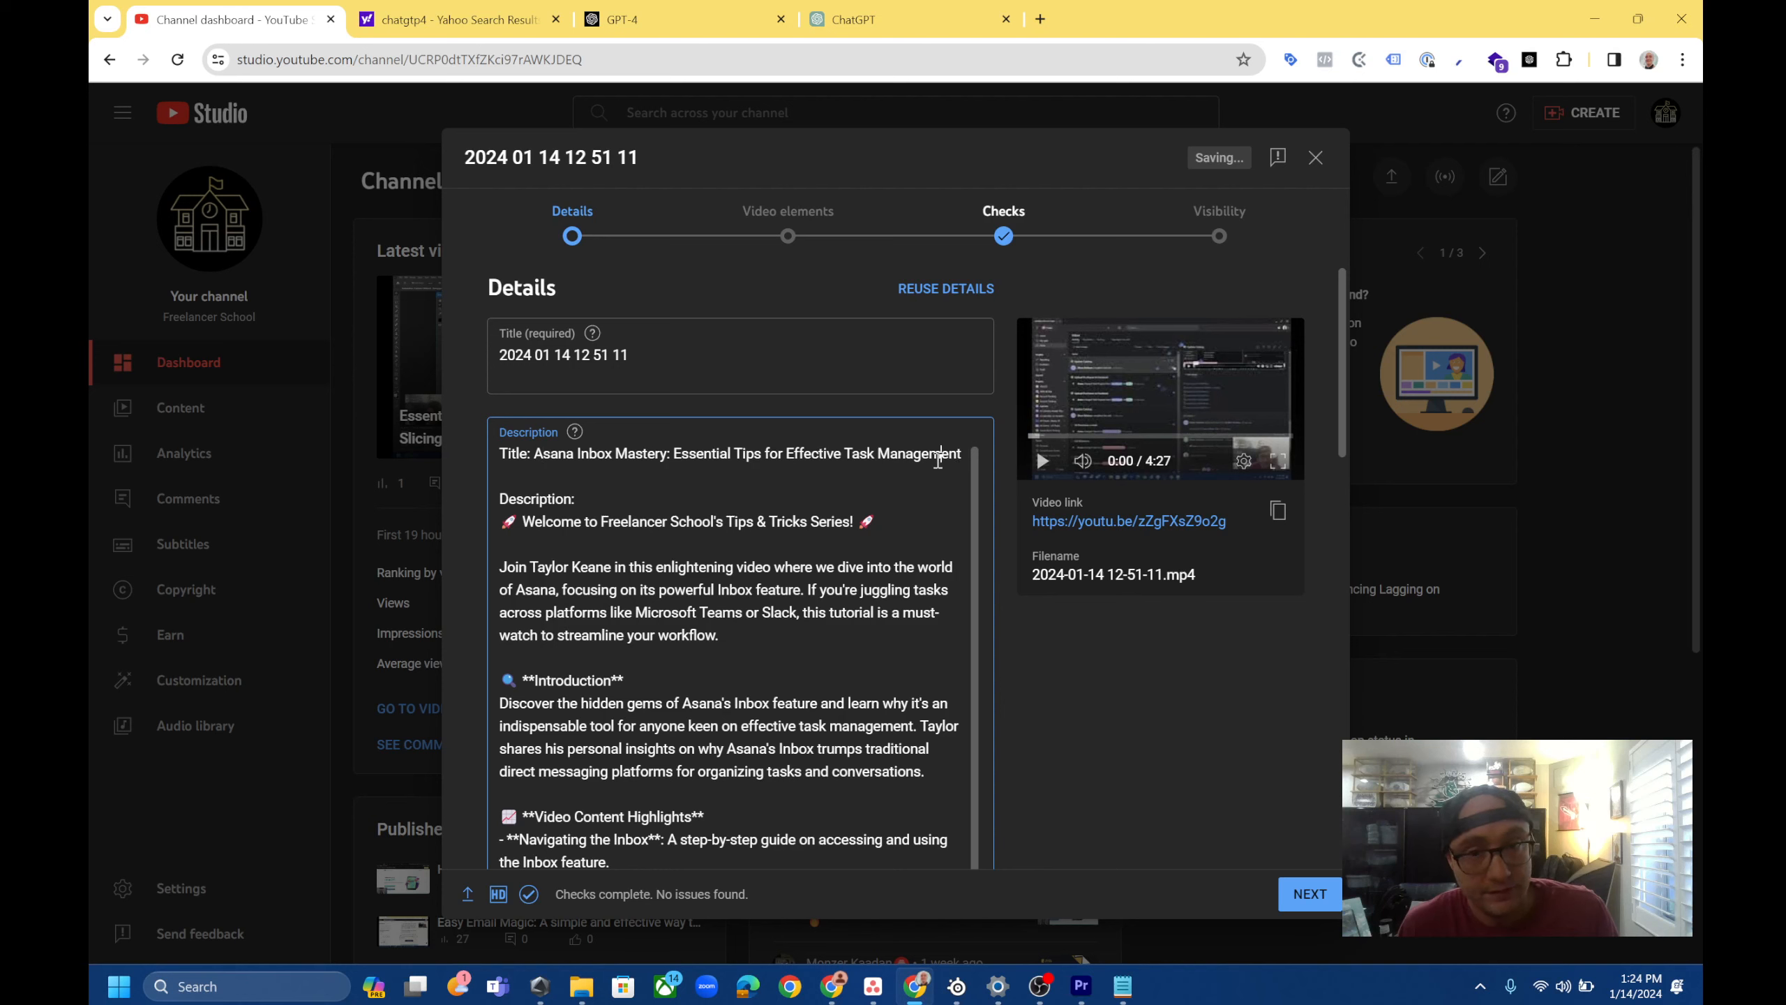
pyautogui.tripleClick(938, 459)
pyautogui.hotkey('ctrl', 'c')
pyautogui.tripleClick(758, 351)
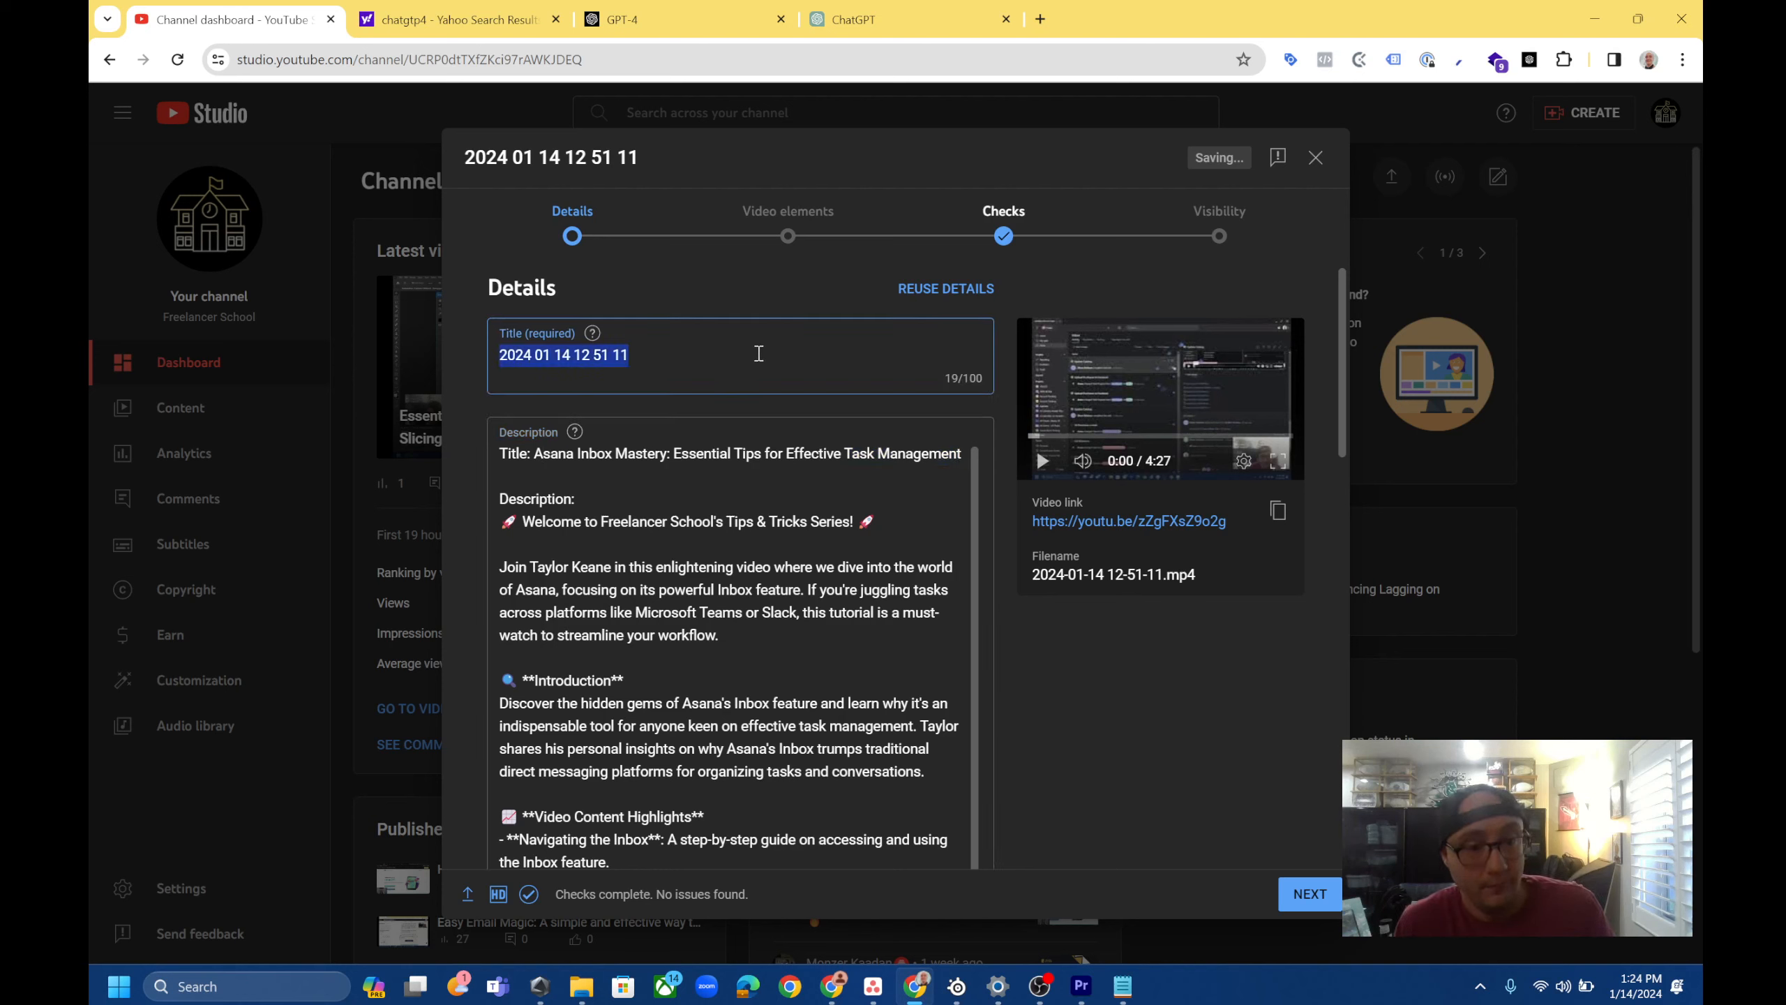
pyautogui.hotkey('ctrl', 'v')
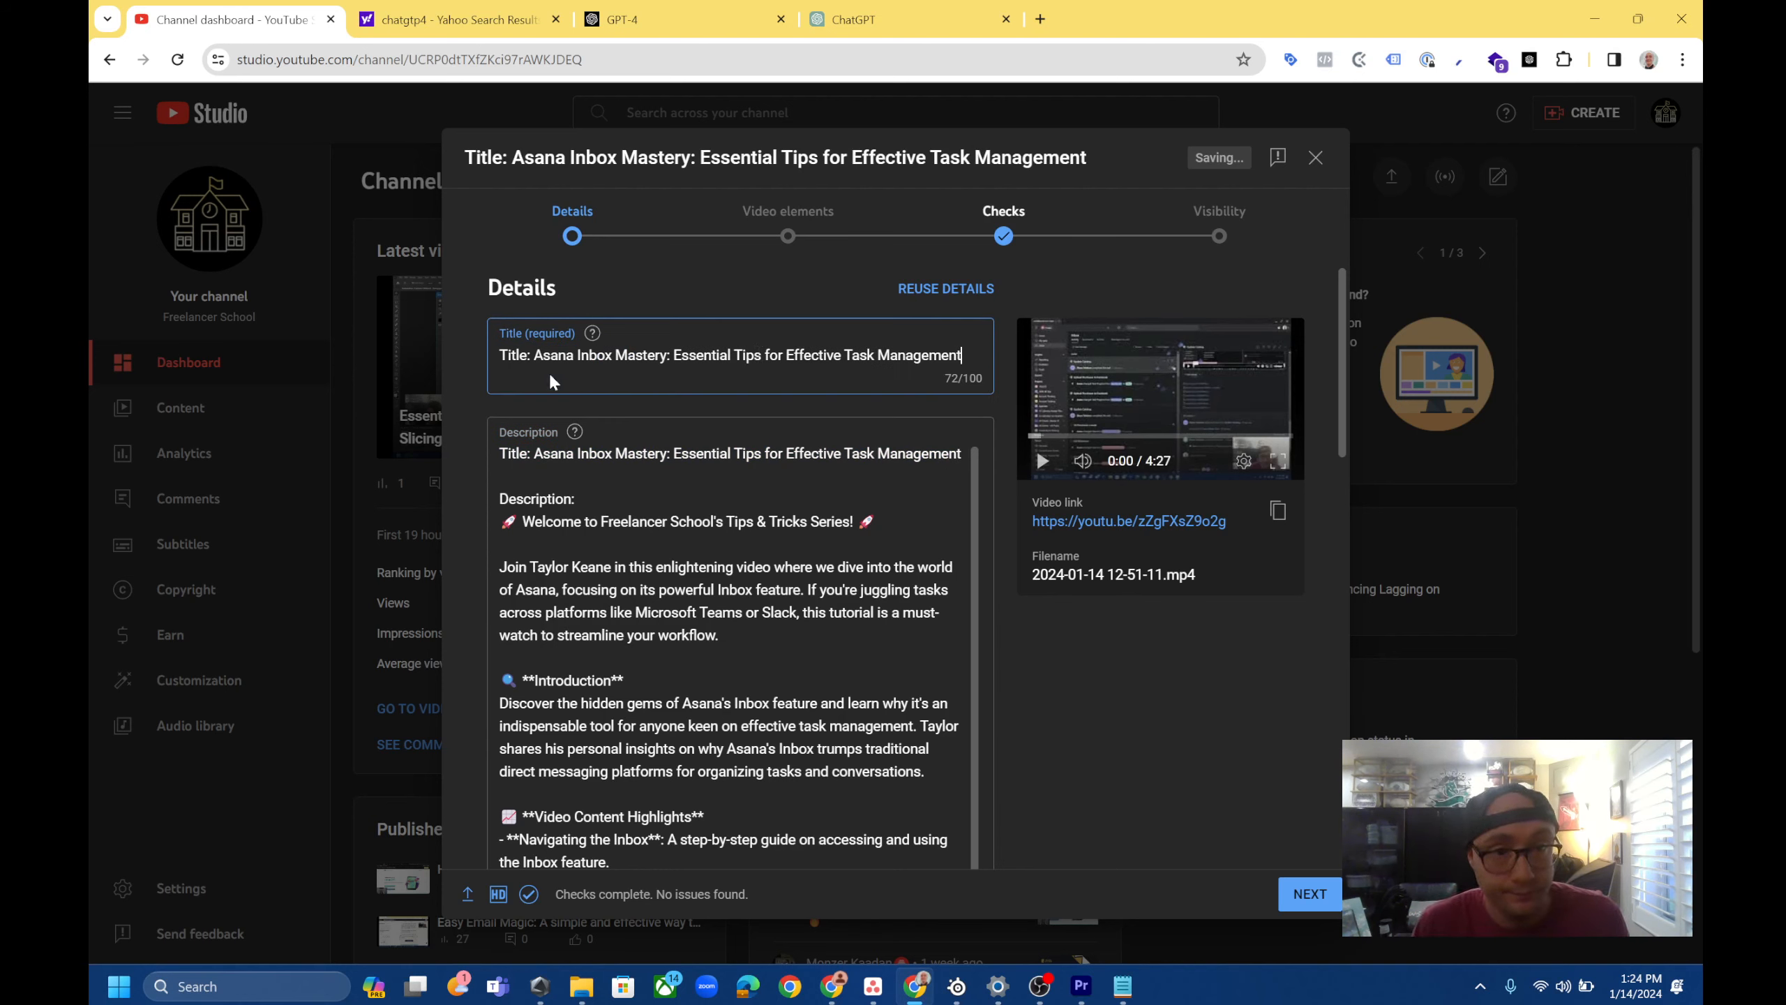
pyautogui.moveTo(532, 355); pyautogui.dragTo(457, 352)
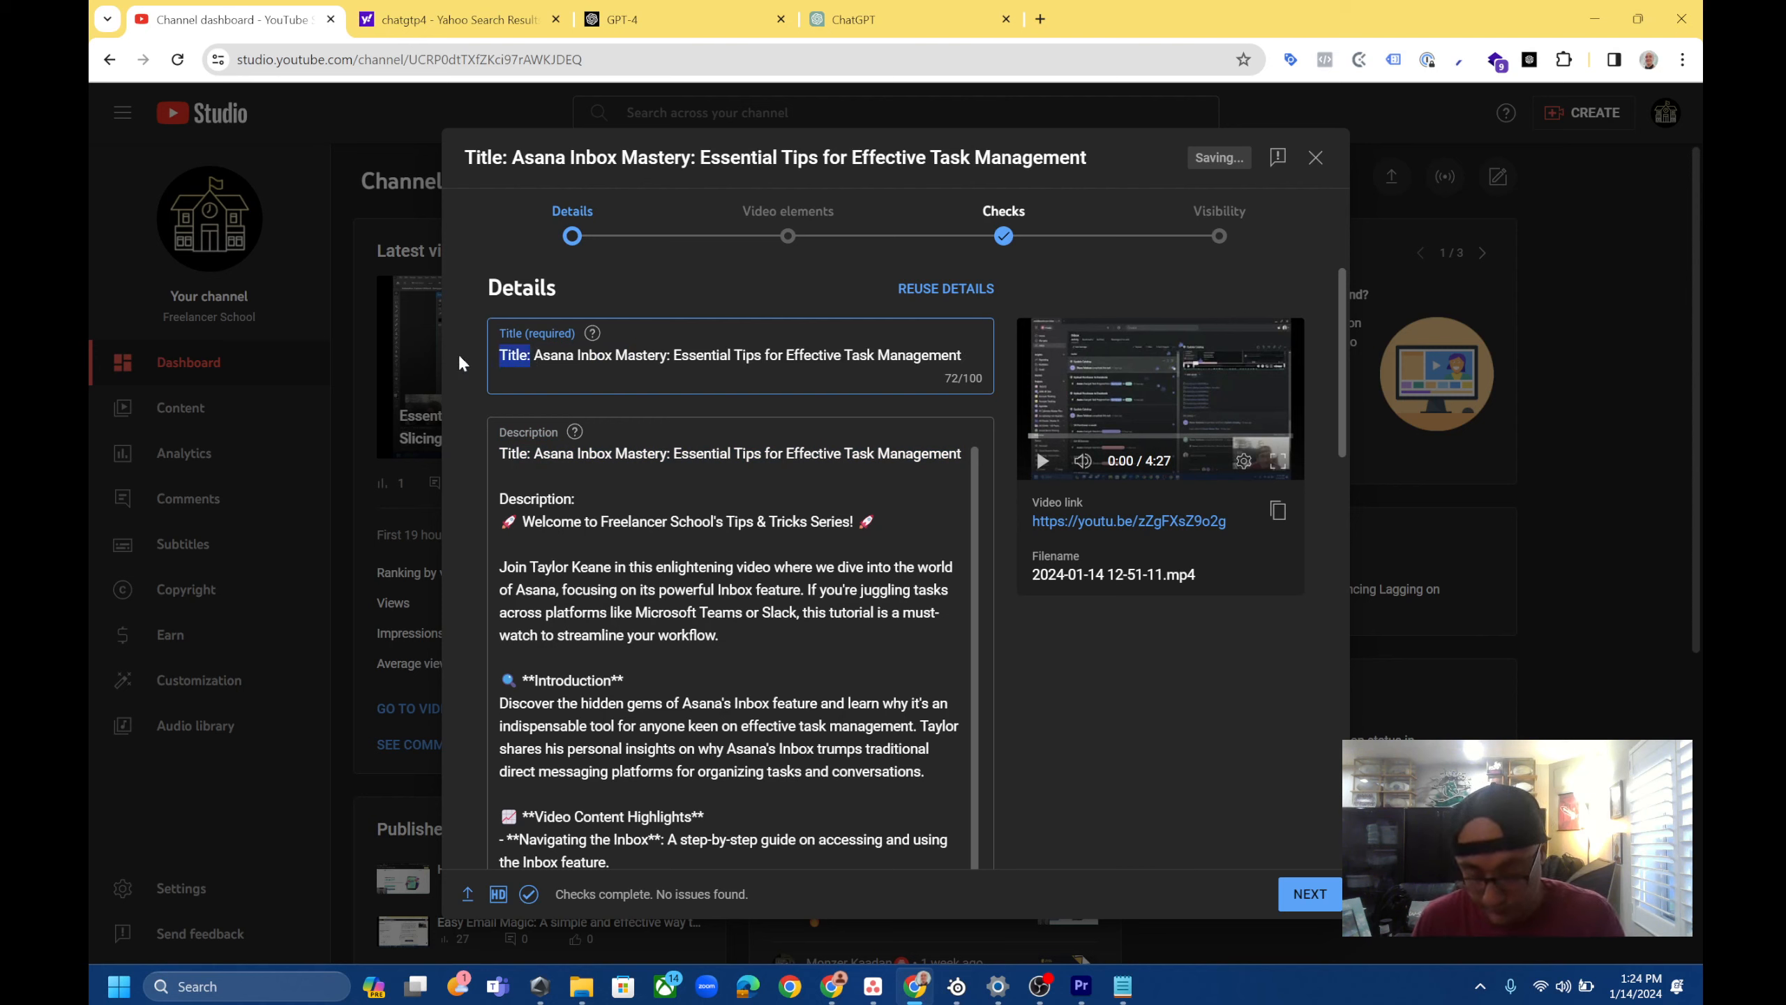
pyautogui.press('BackSpace')
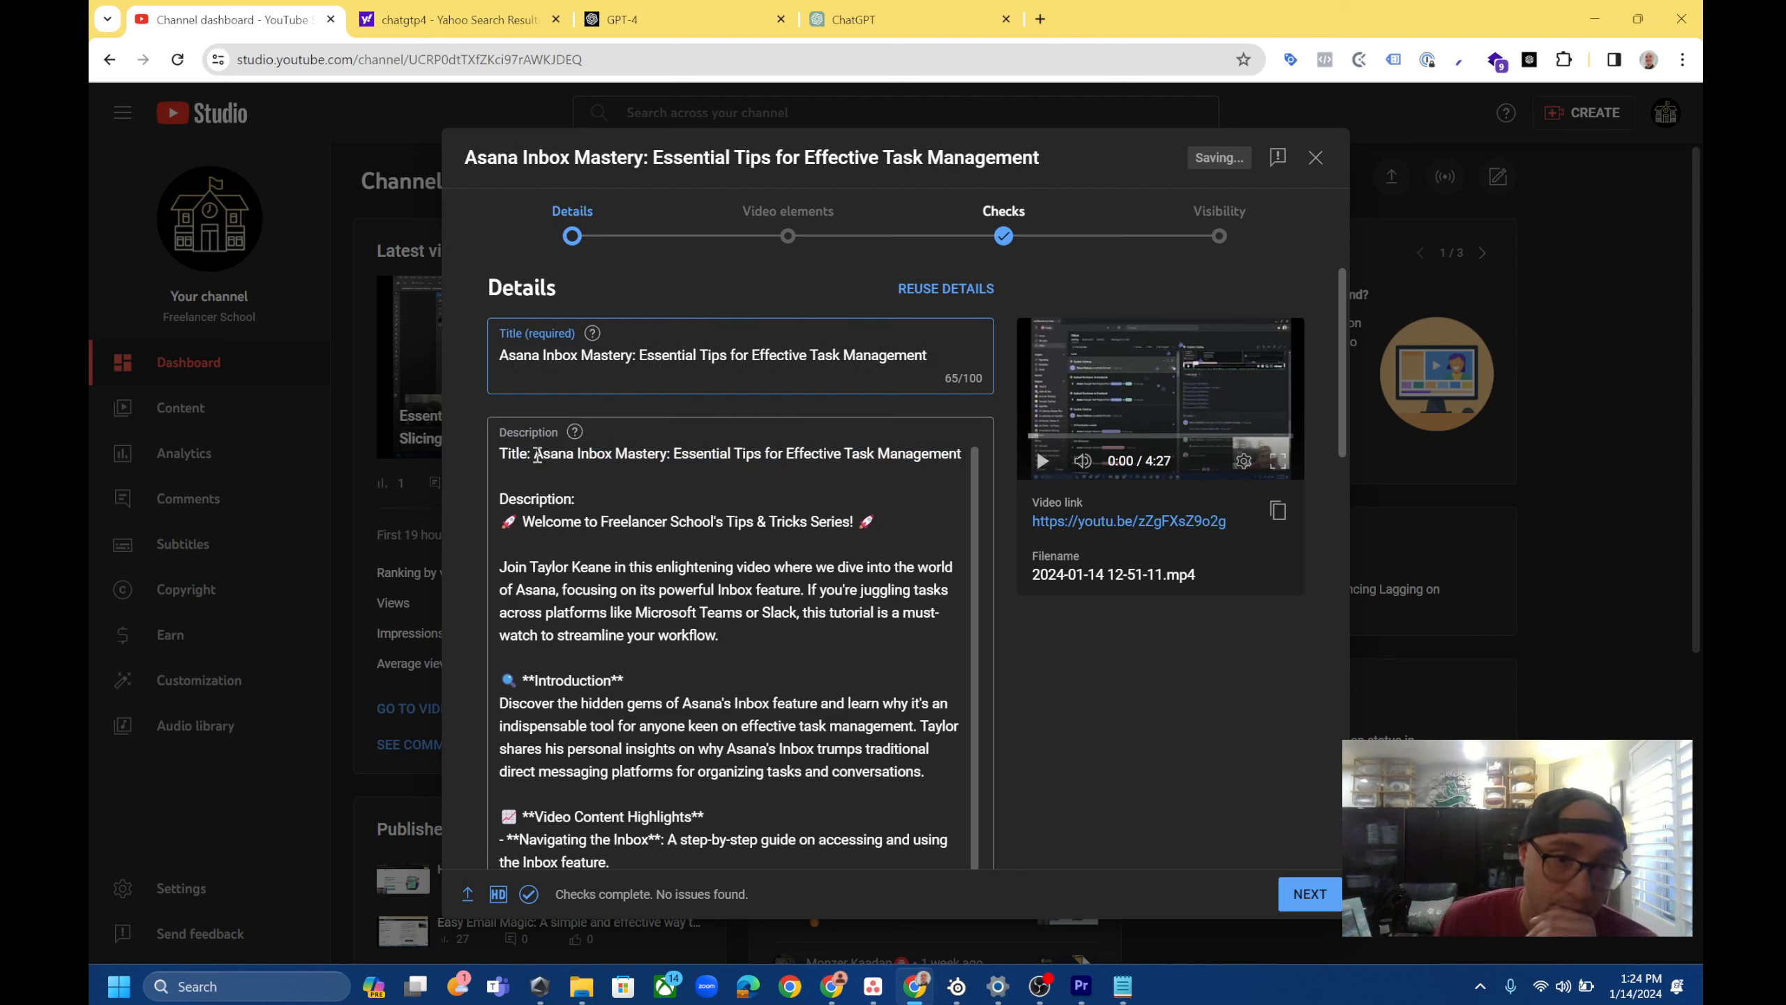
# Delete the leading title and "Description:" lines and the "Connect with Us" section with its social links from the video's description
pyautogui.moveTo(575, 498); pyautogui.dragTo(466, 458)
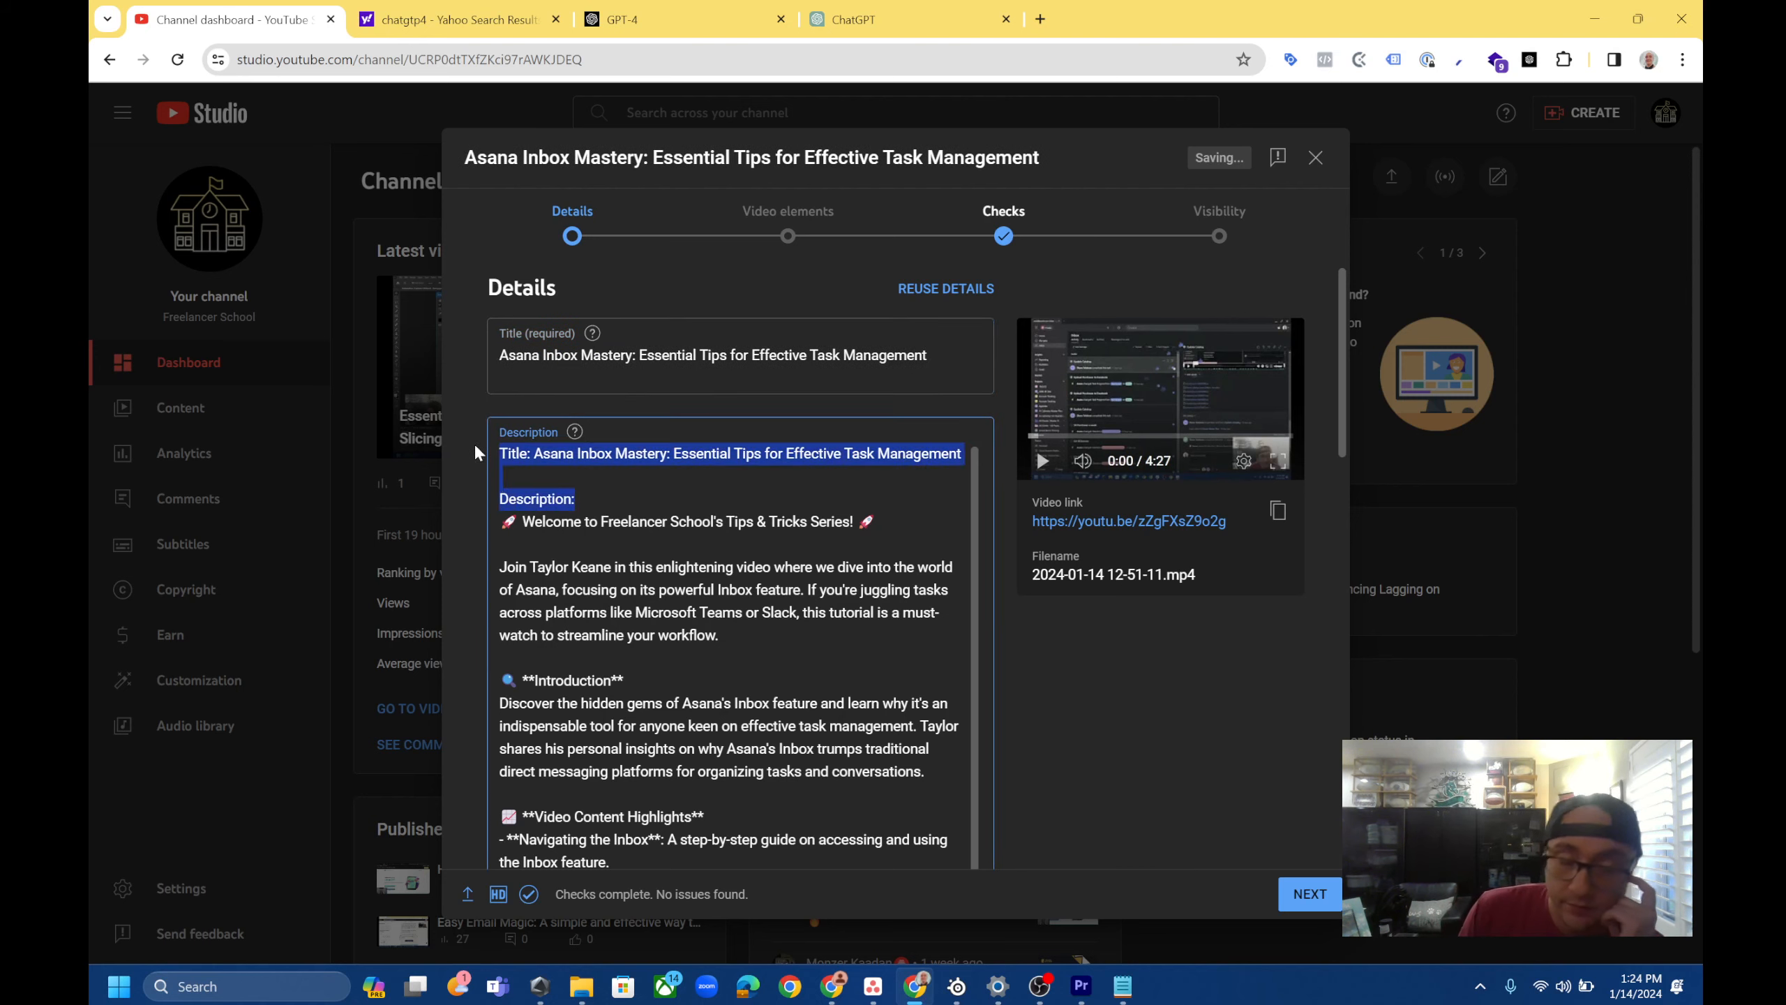
pyautogui.press('BackSpace')
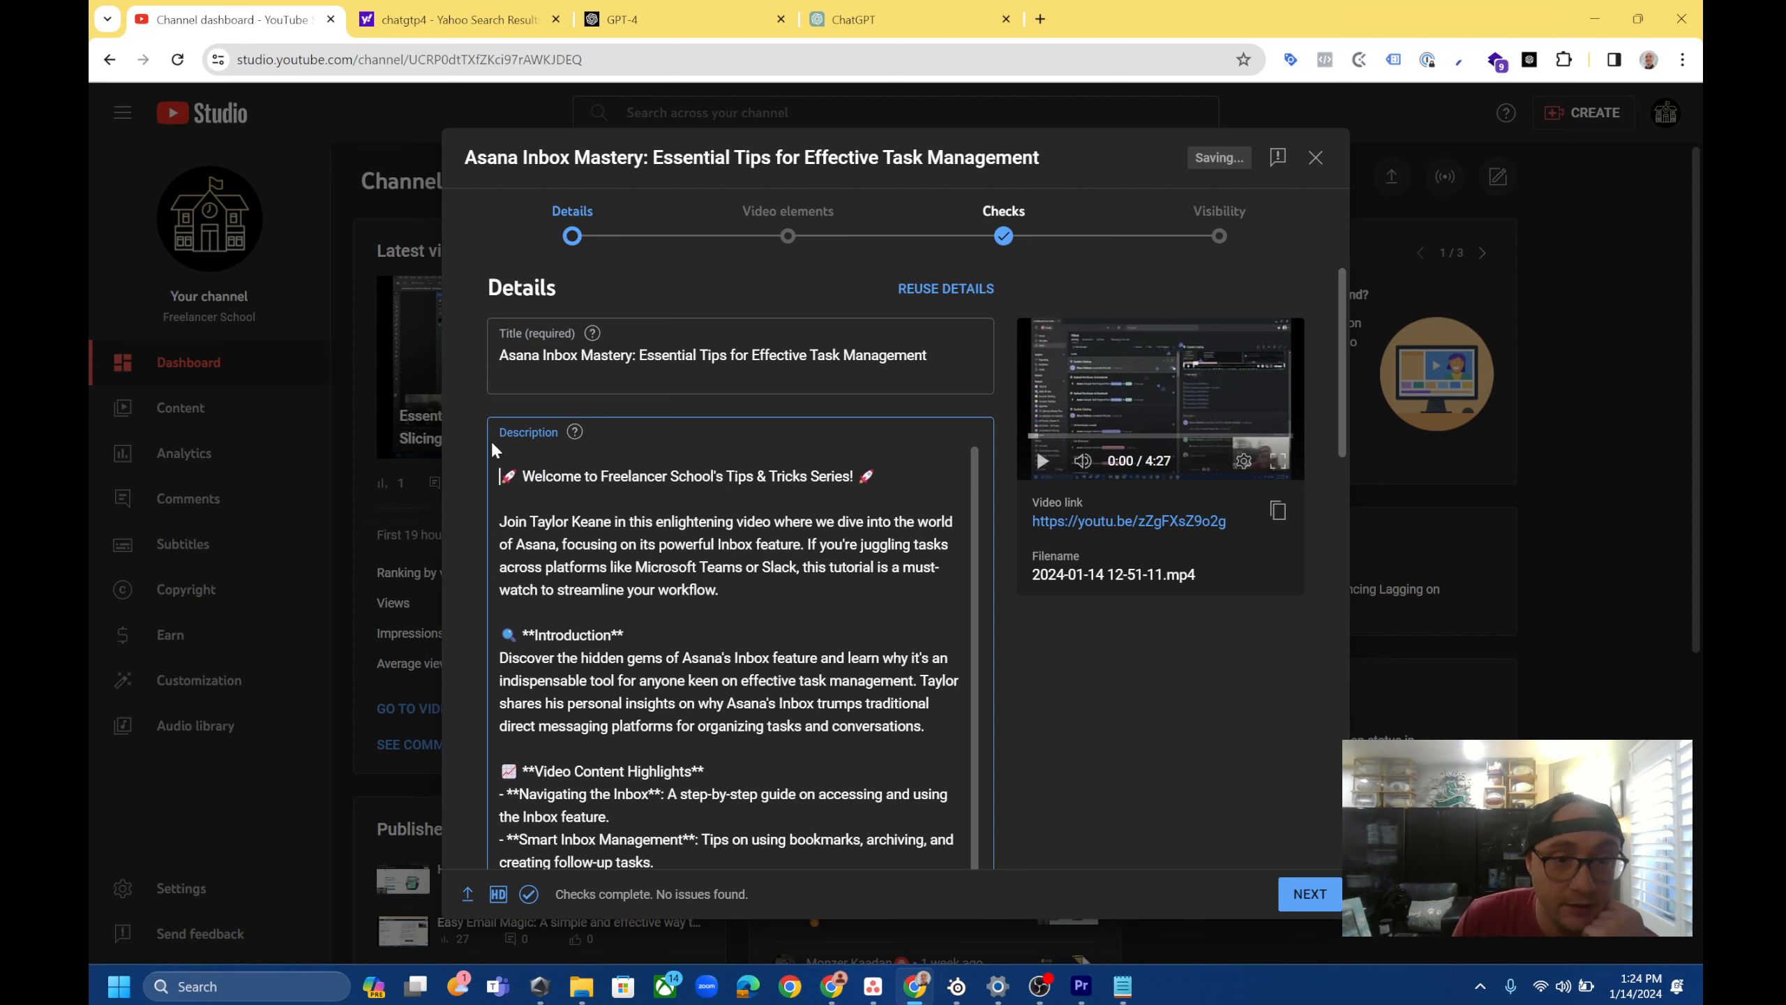
pyautogui.scroll(-6, 726, 739)
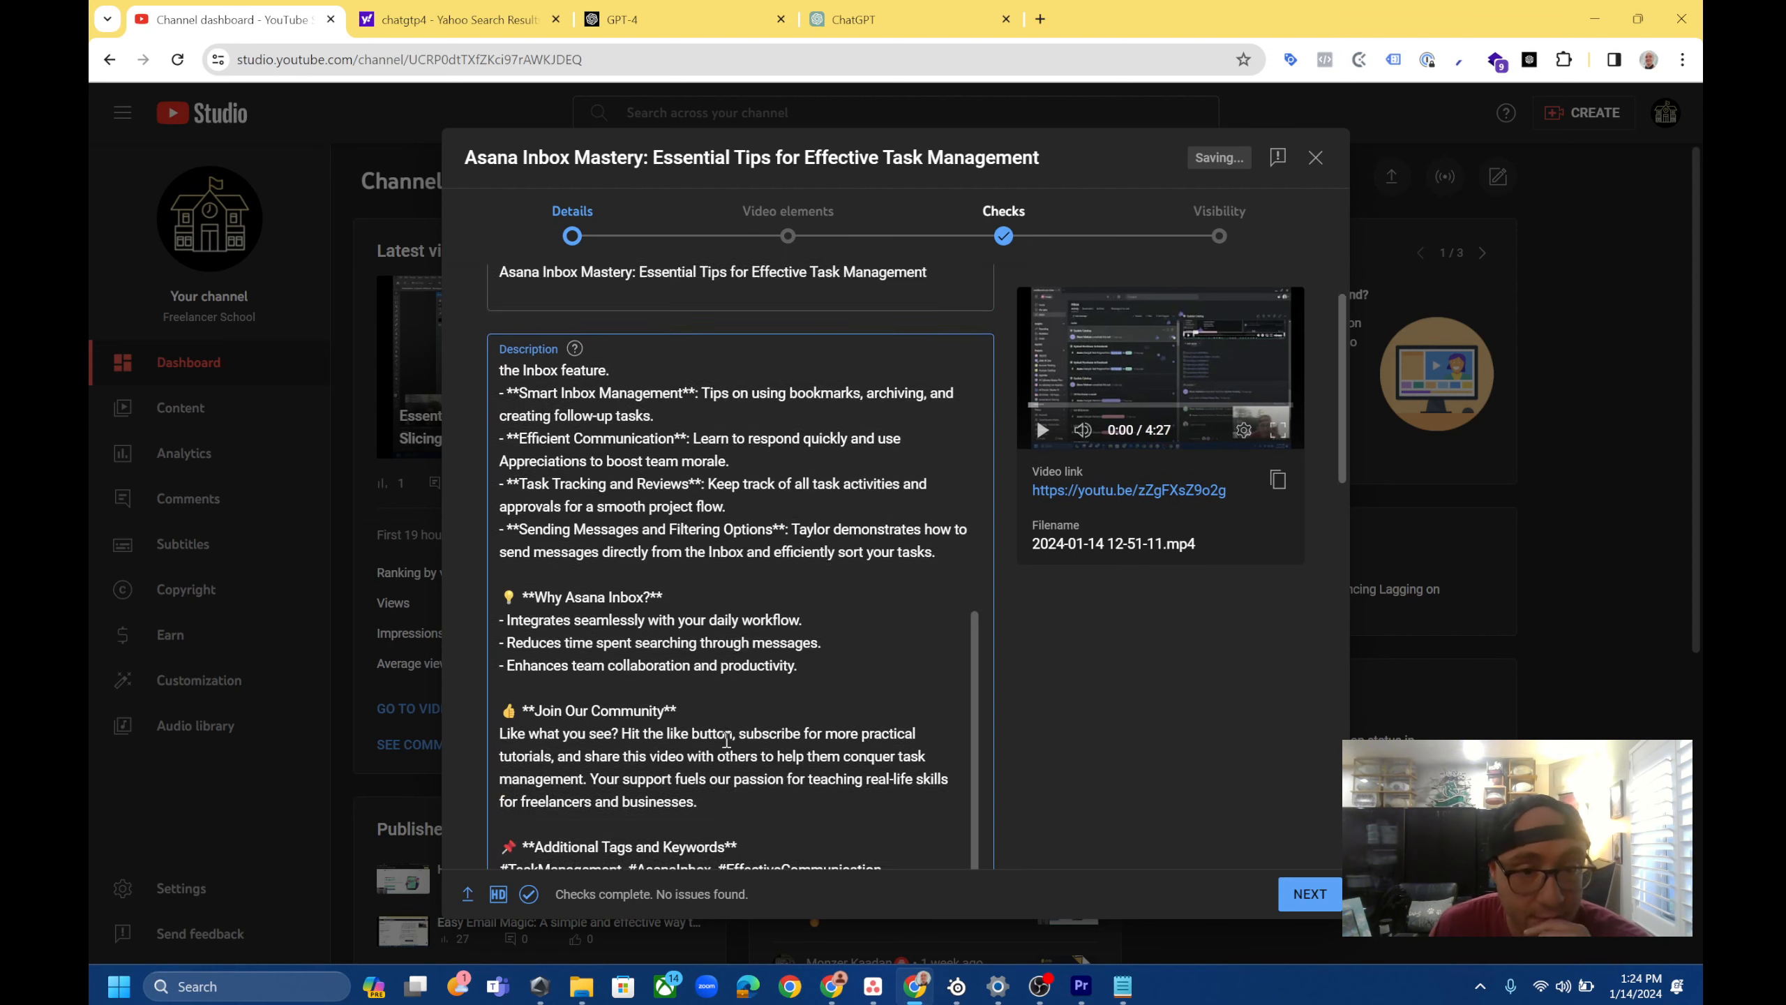
pyautogui.scroll(-1, 726, 739)
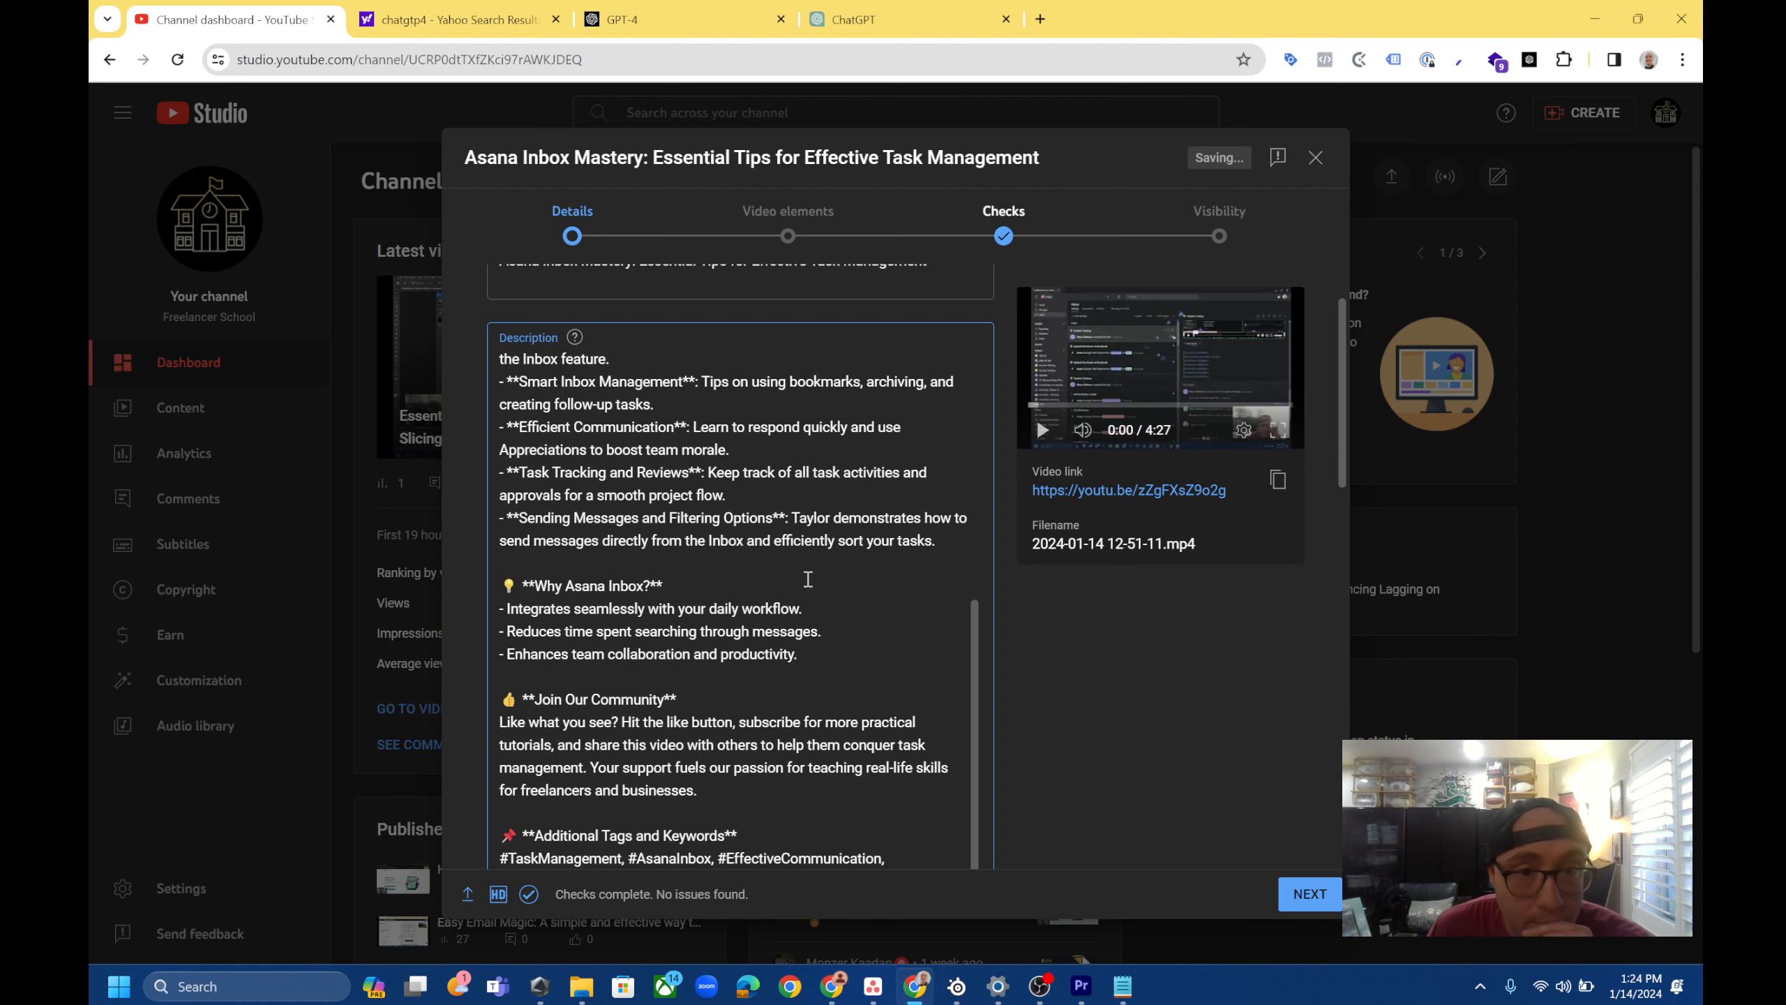
pyautogui.scroll(-3, 791, 602)
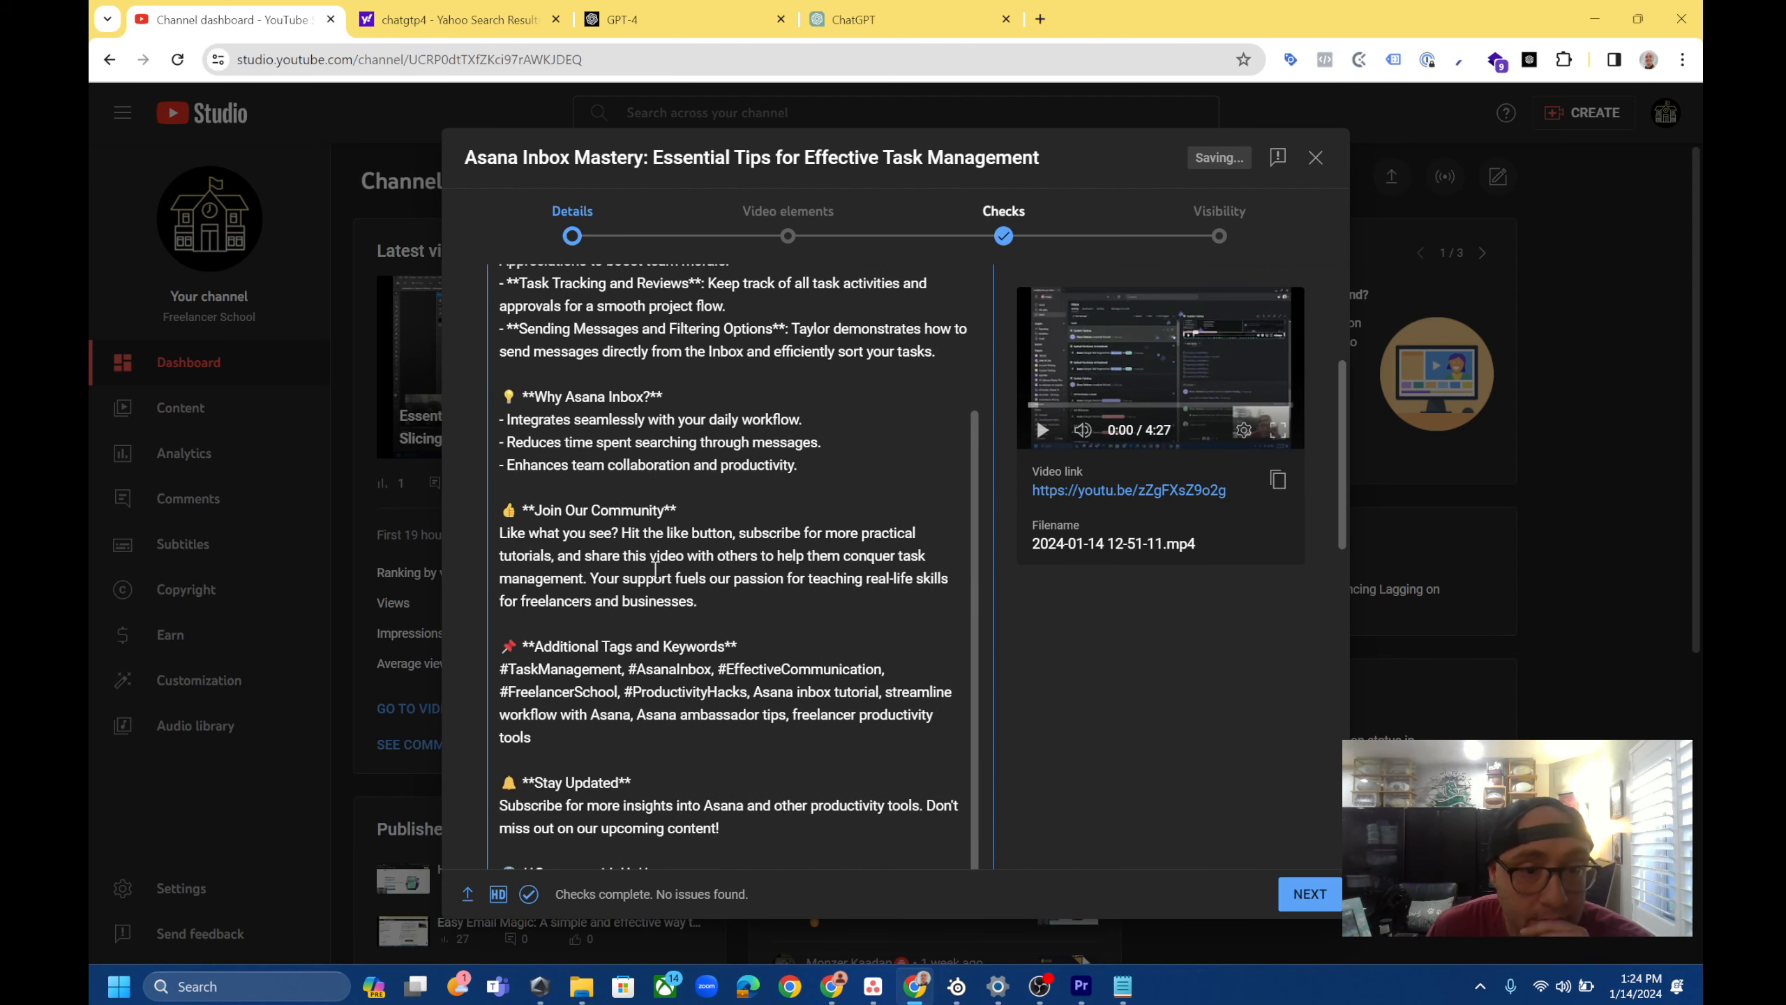
pyautogui.scroll(-2, 675, 563)
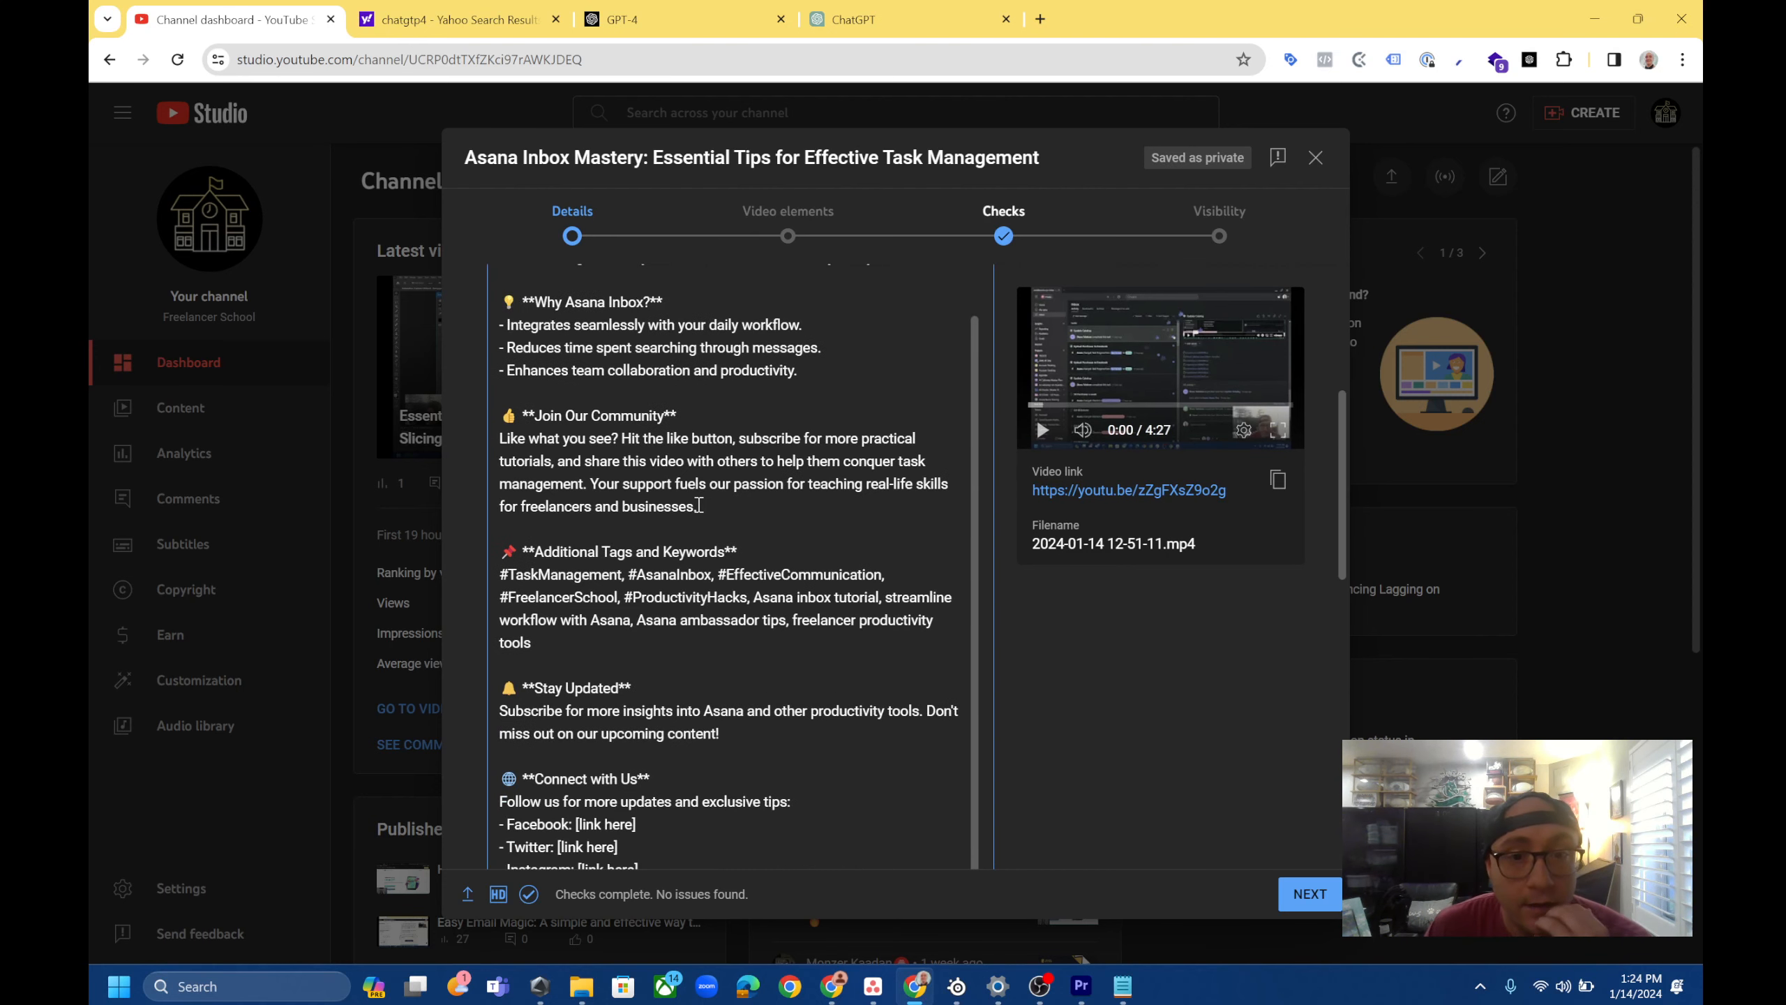
pyautogui.scroll(-3, 684, 691)
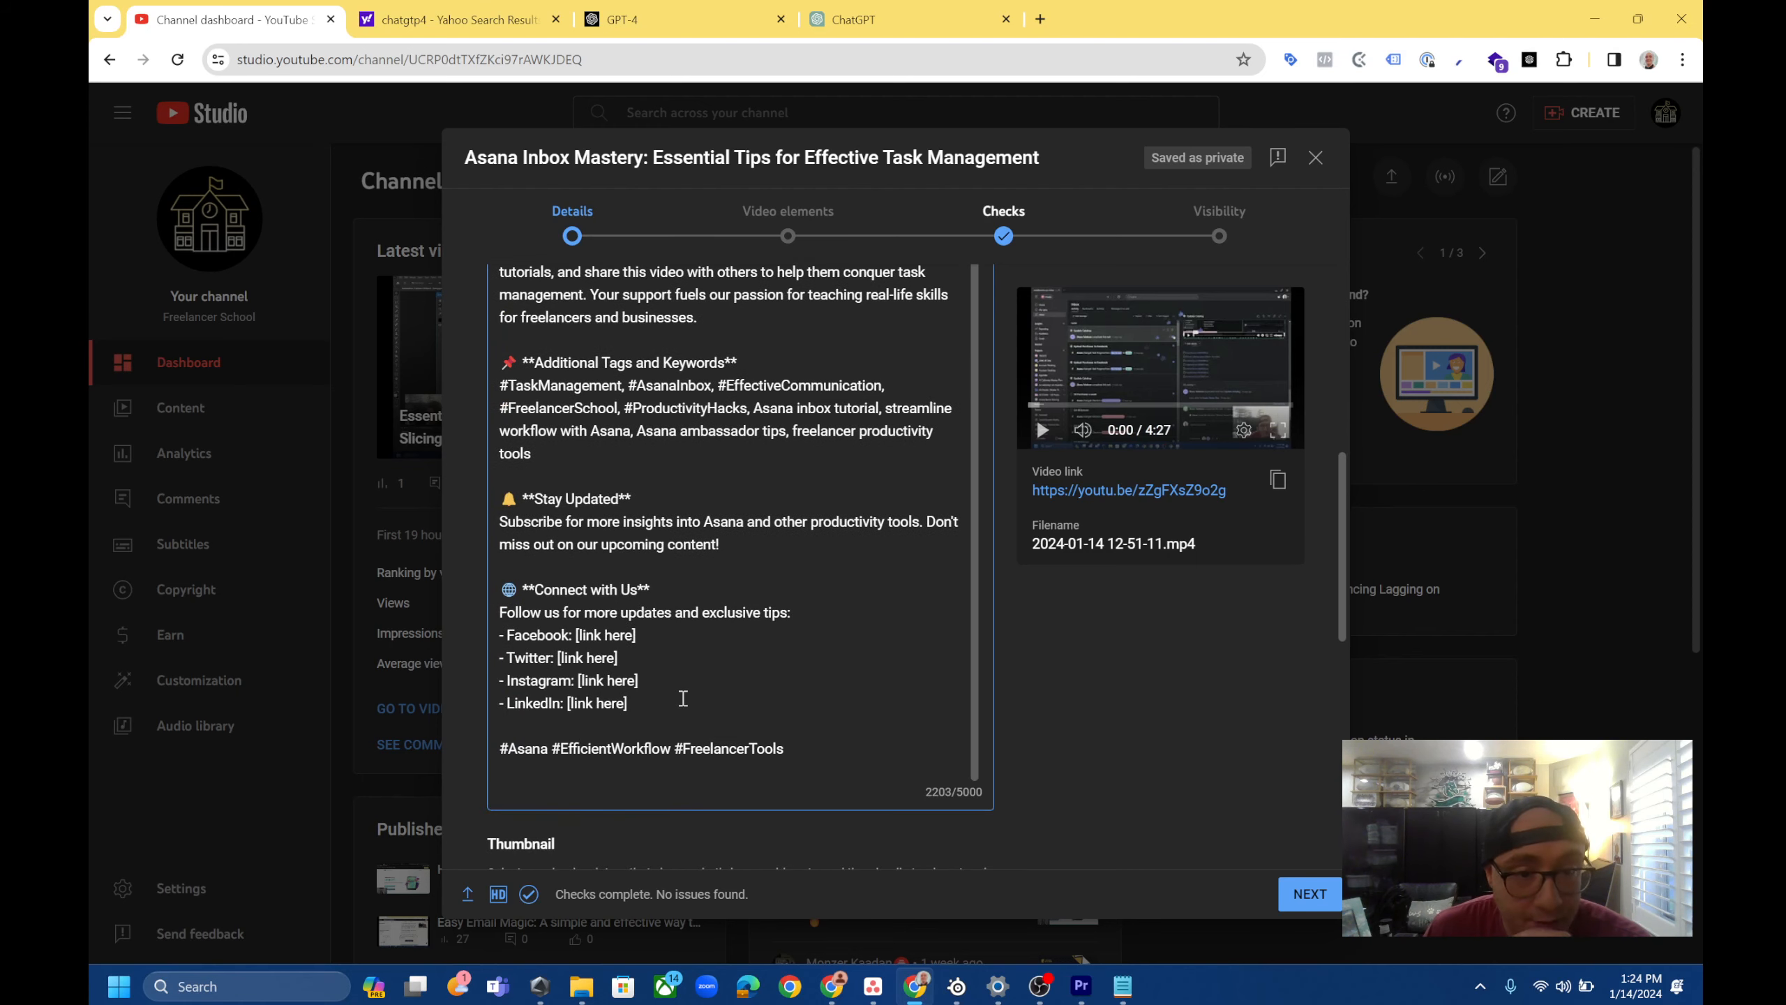
pyautogui.scroll(1, 651, 704)
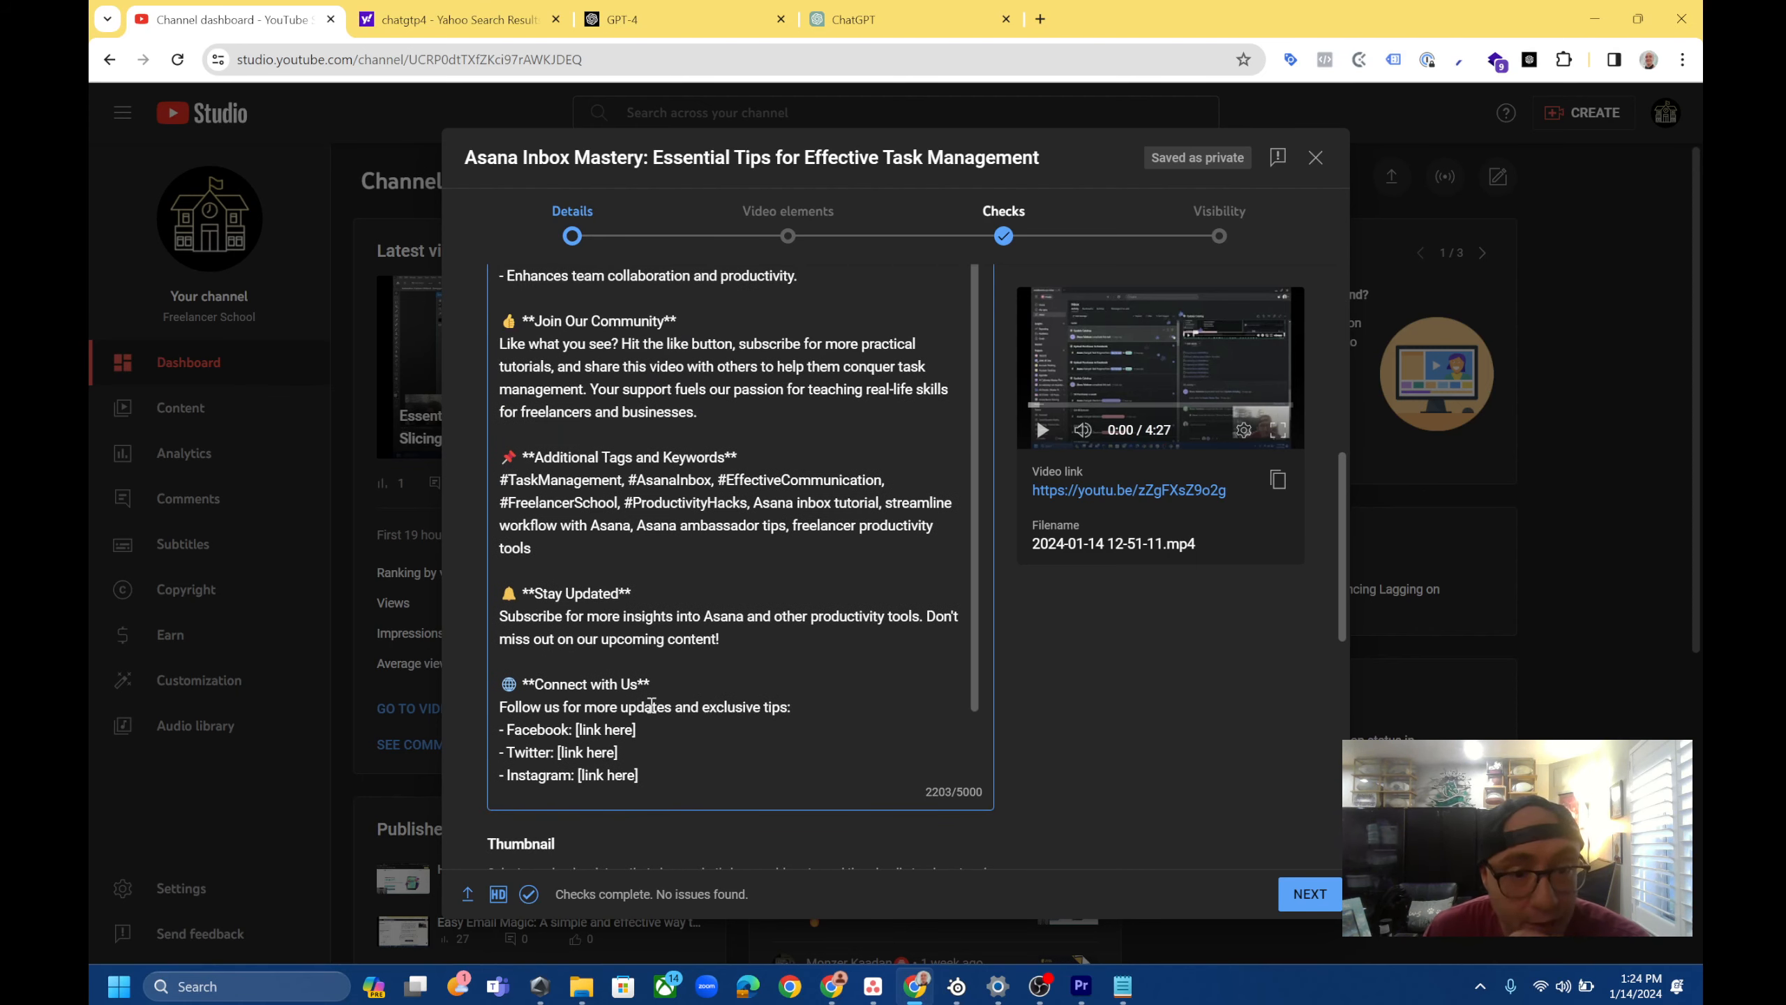
pyautogui.hotkey('ctrl', 'a')
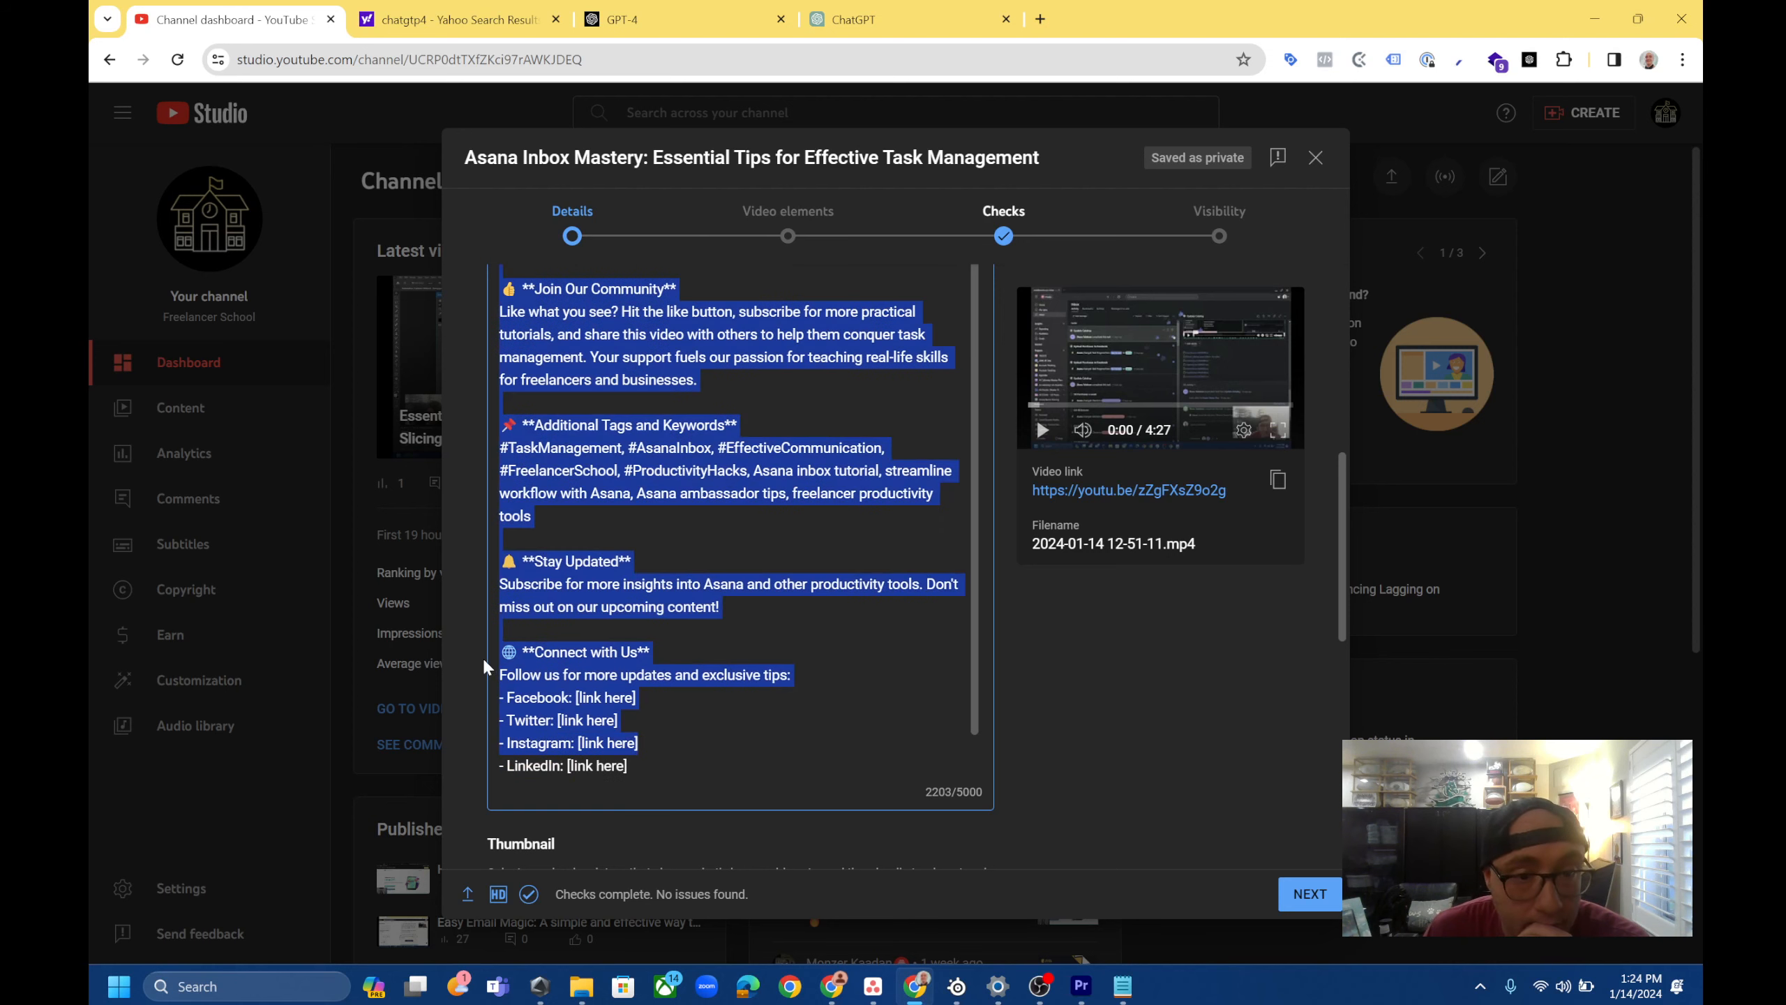
pyautogui.click(691, 723)
pyautogui.moveTo(643, 767); pyautogui.dragTo(508, 652)
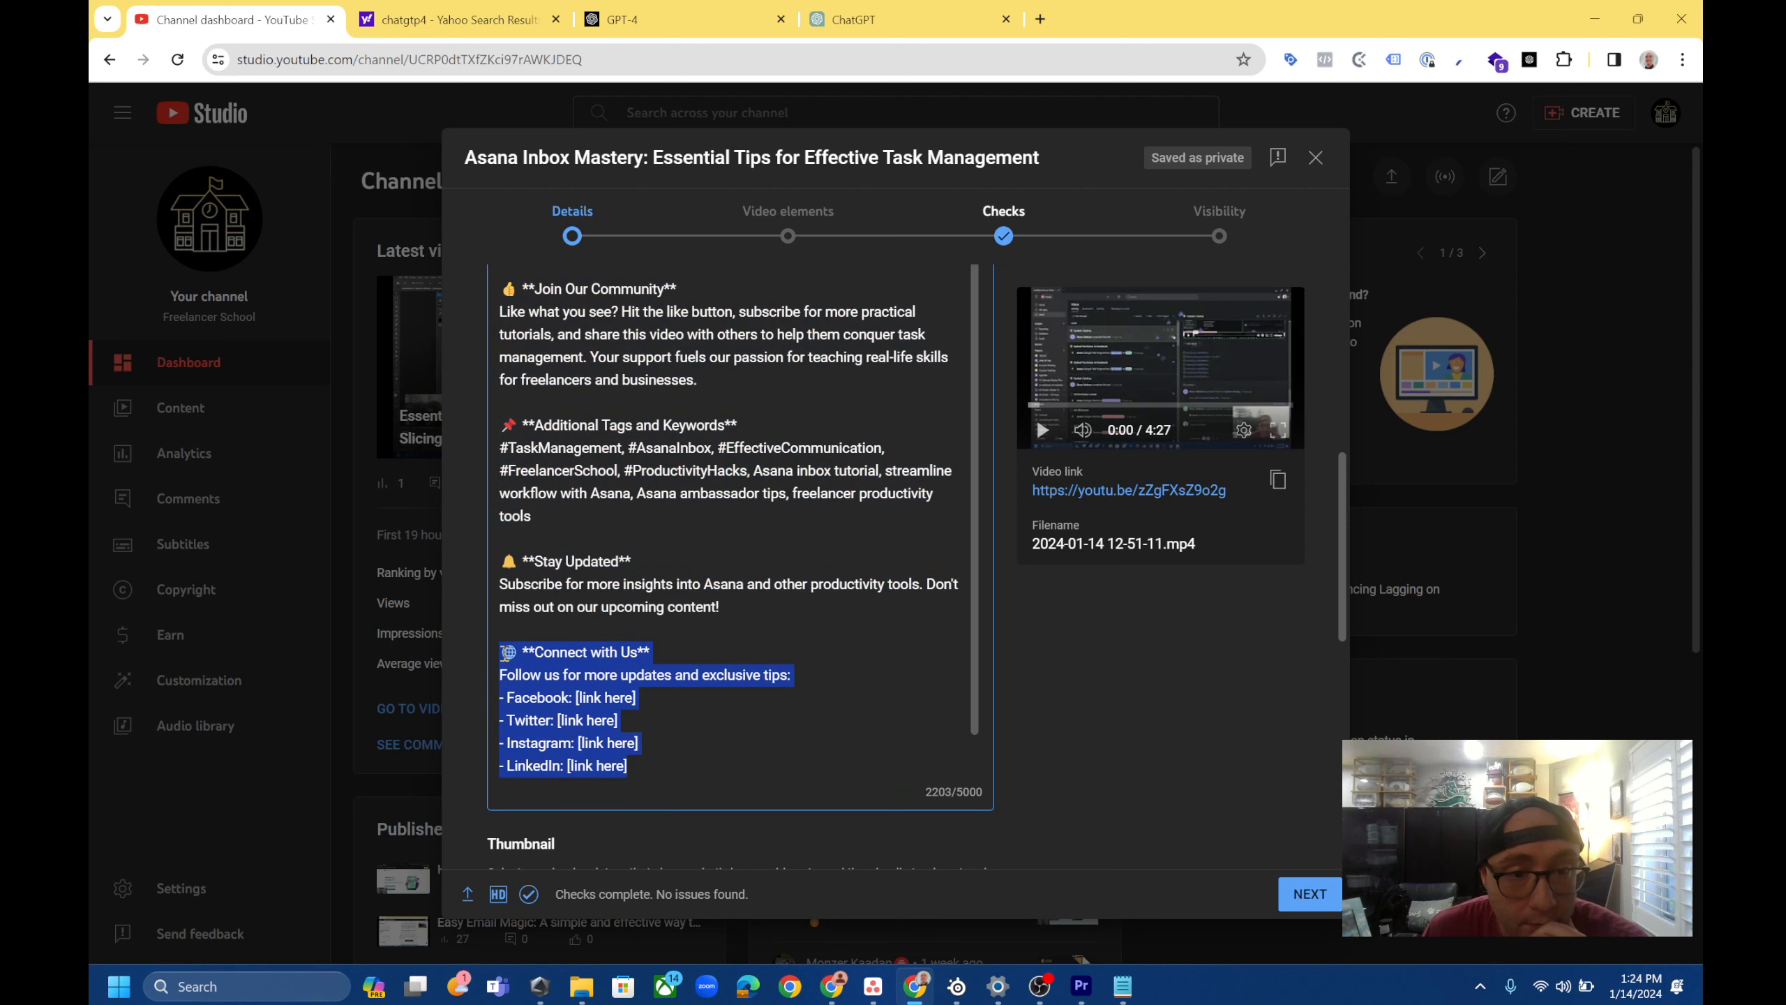
pyautogui.press('BackSpace')
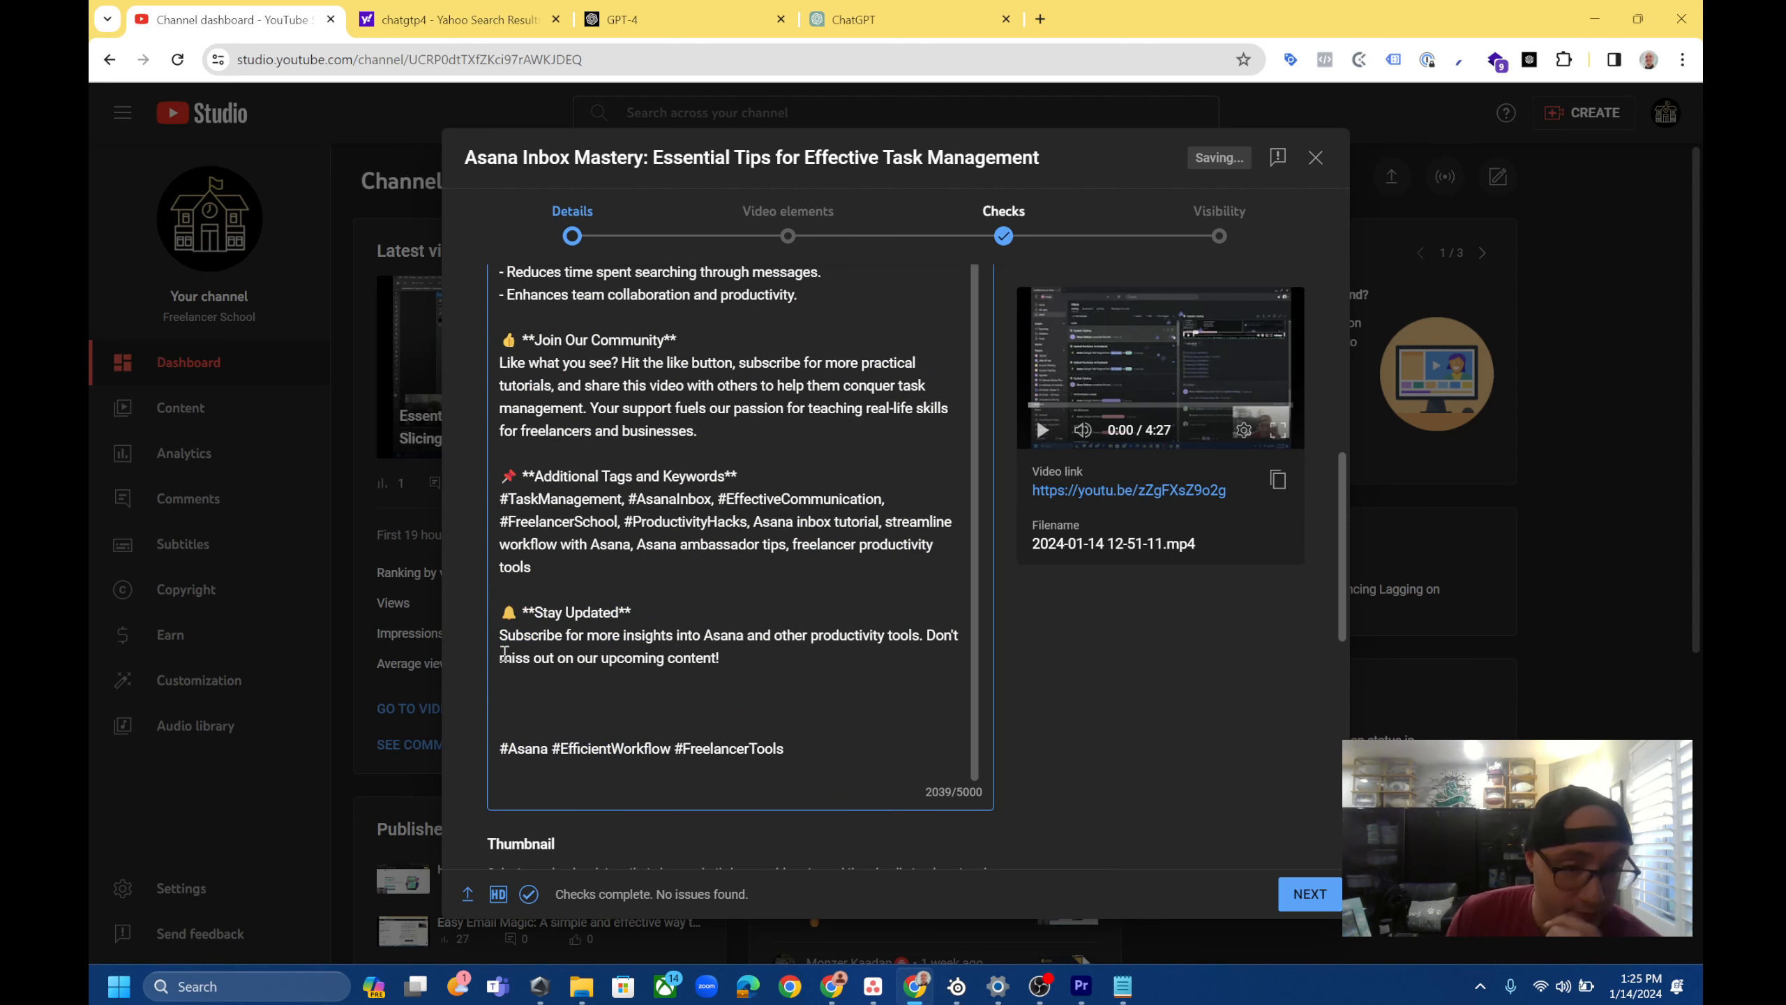
# Remove the extra blank lines above the closing hashtags in the video's description
pyautogui.press('BackSpace')
pyautogui.press('BackSpace')
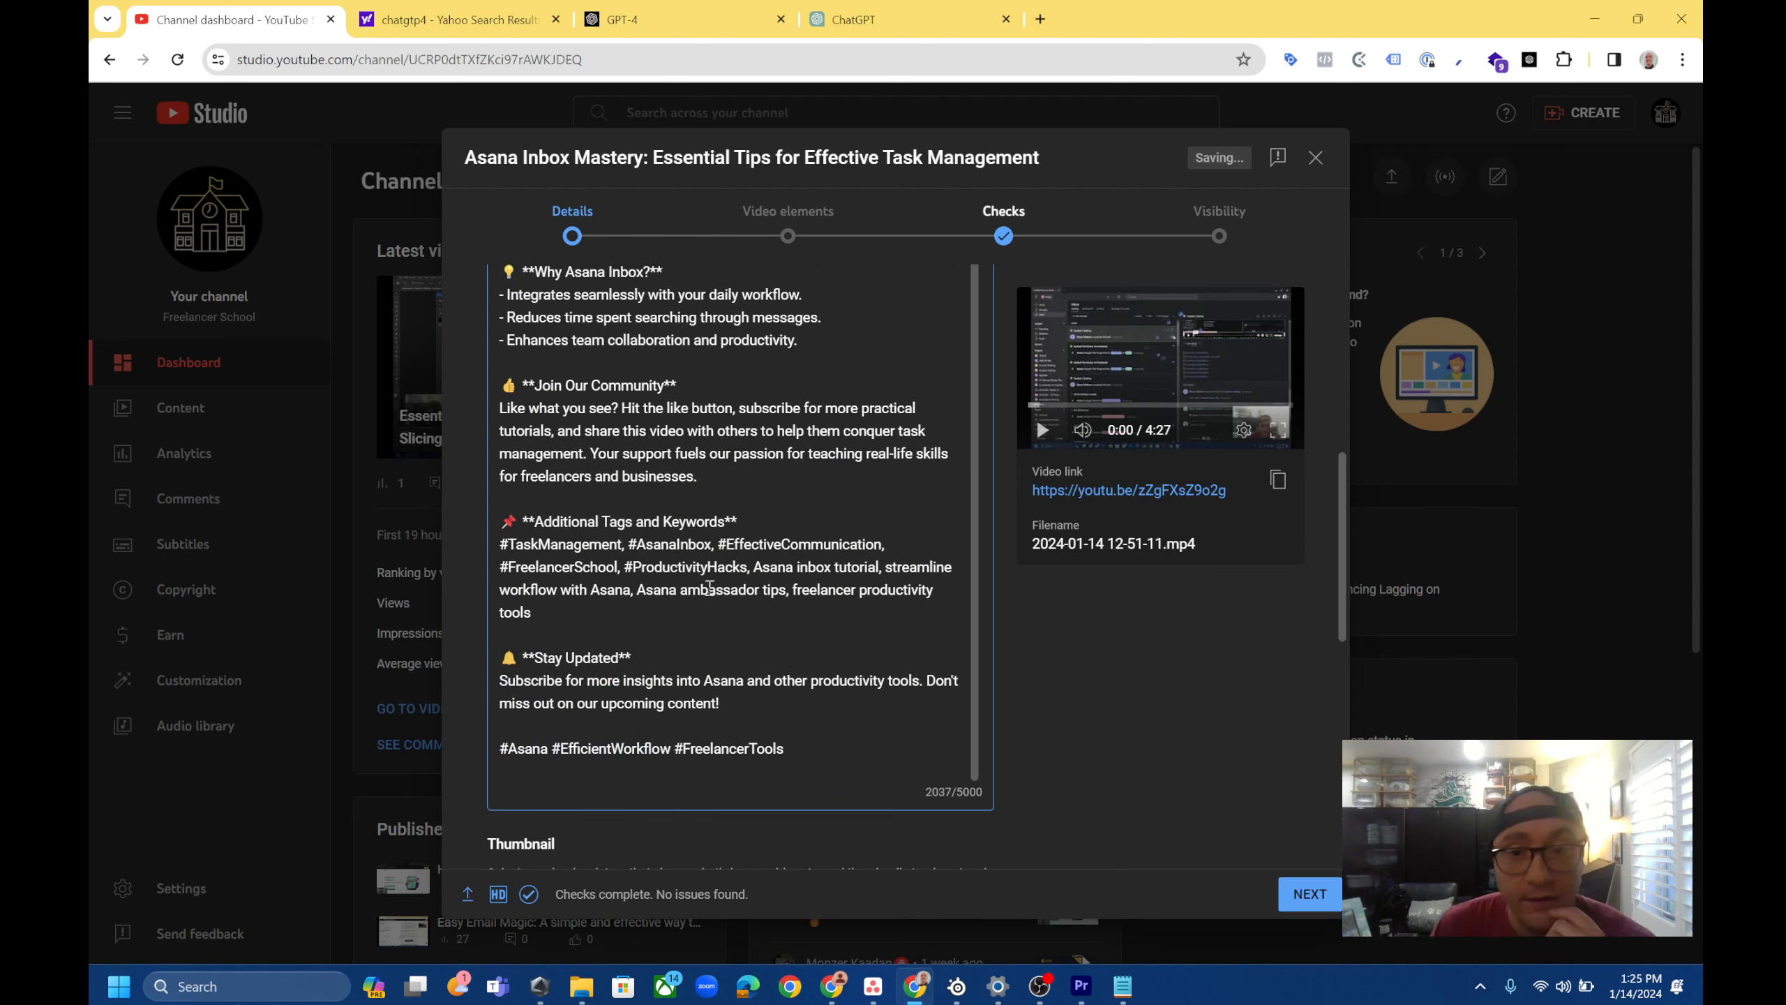
pyautogui.scroll(-4, 708, 588)
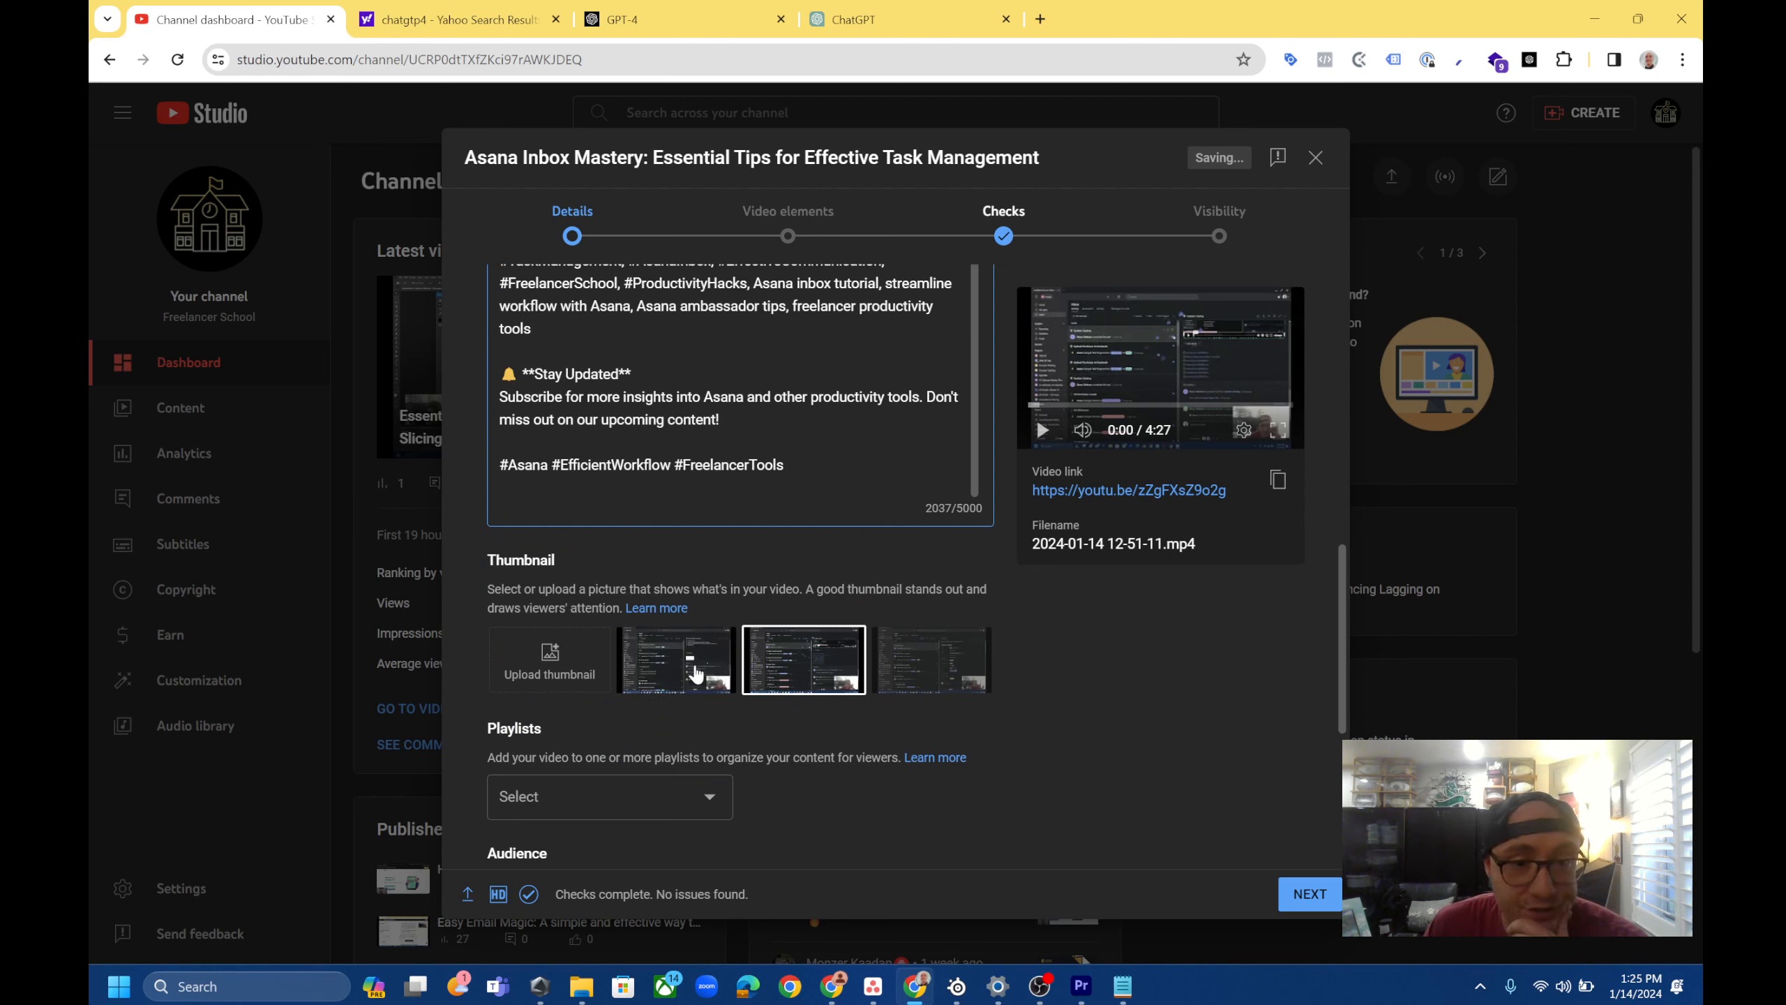
pyautogui.scroll(-3, 558, 675)
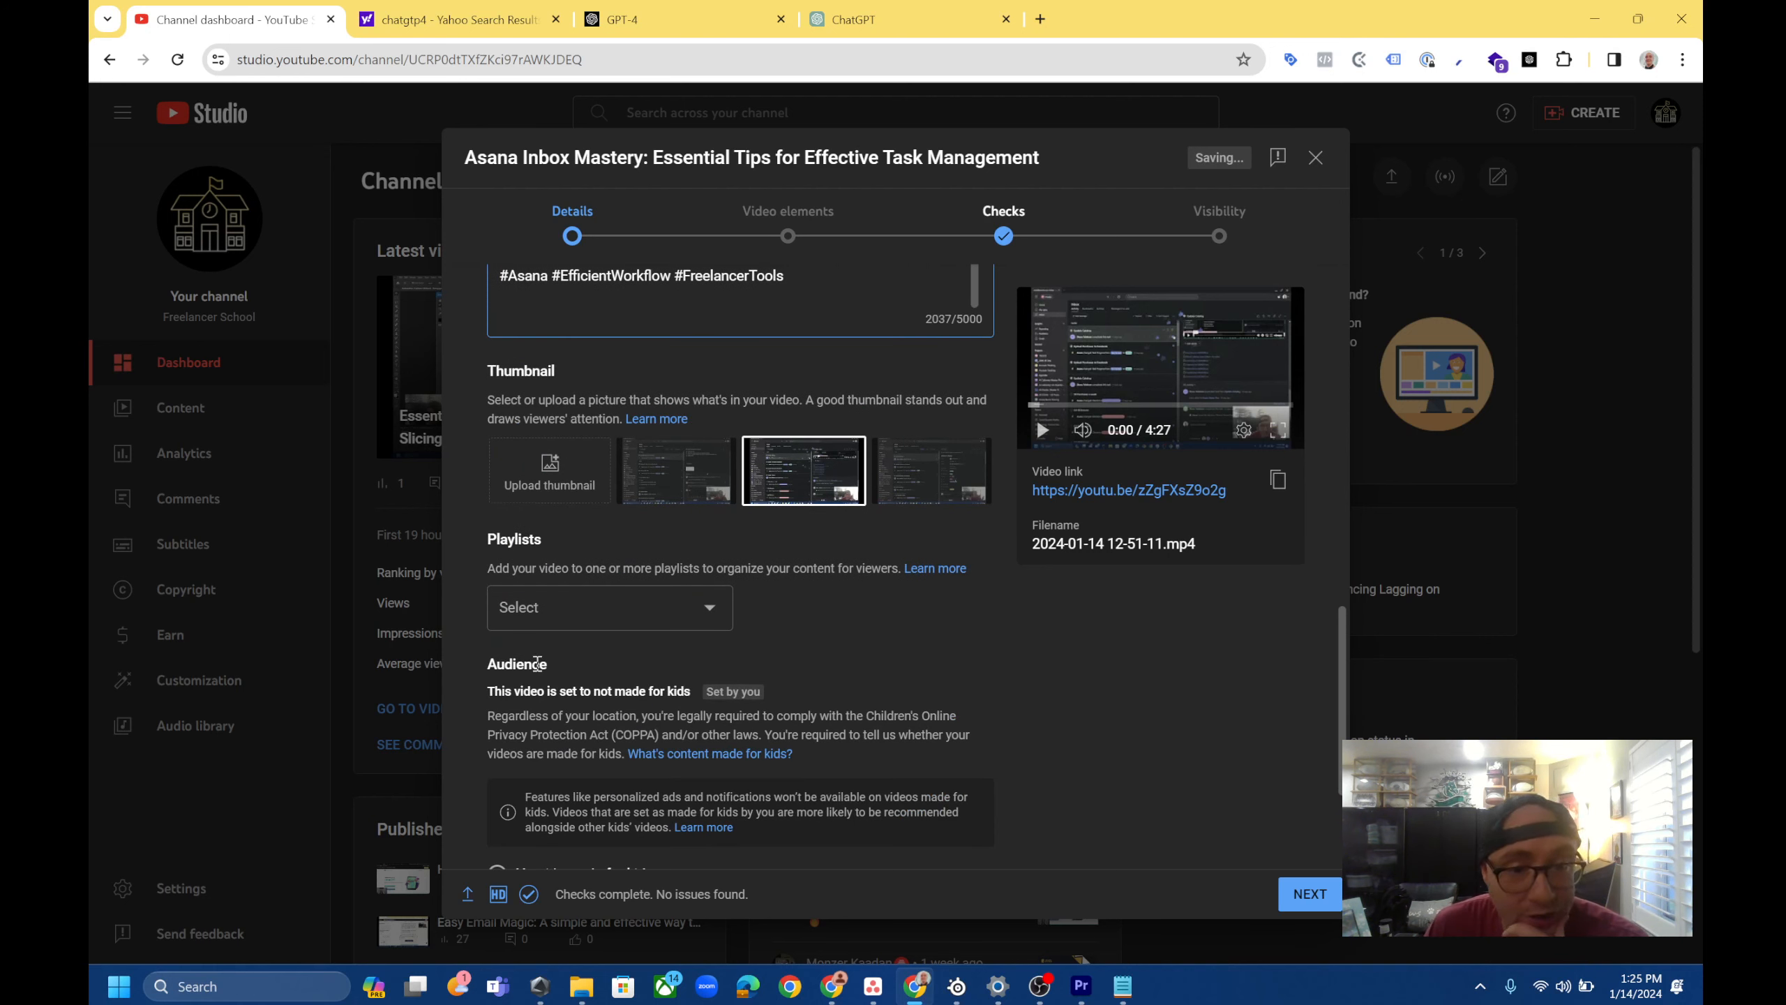
# Switch to Premiere Pro to check the video's preview frame, and return to the upload details in YouTube Studio
pyautogui.click(1074, 998)
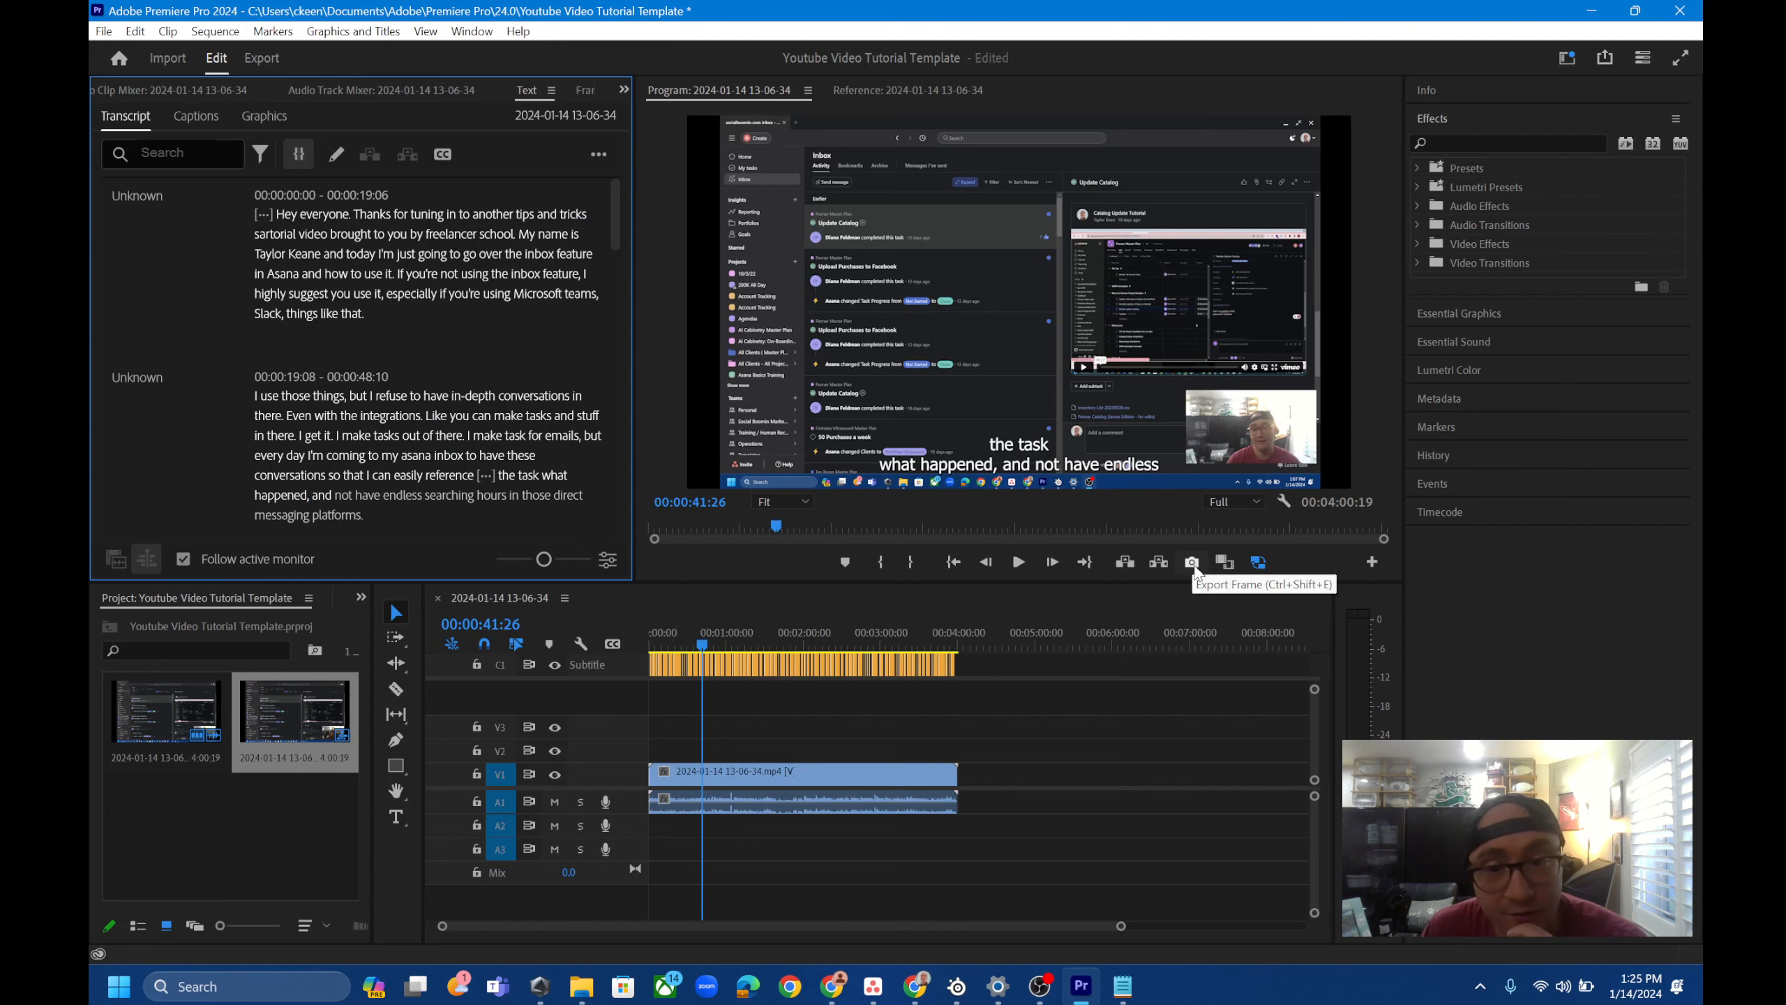
pyautogui.moveTo(1048, 988)
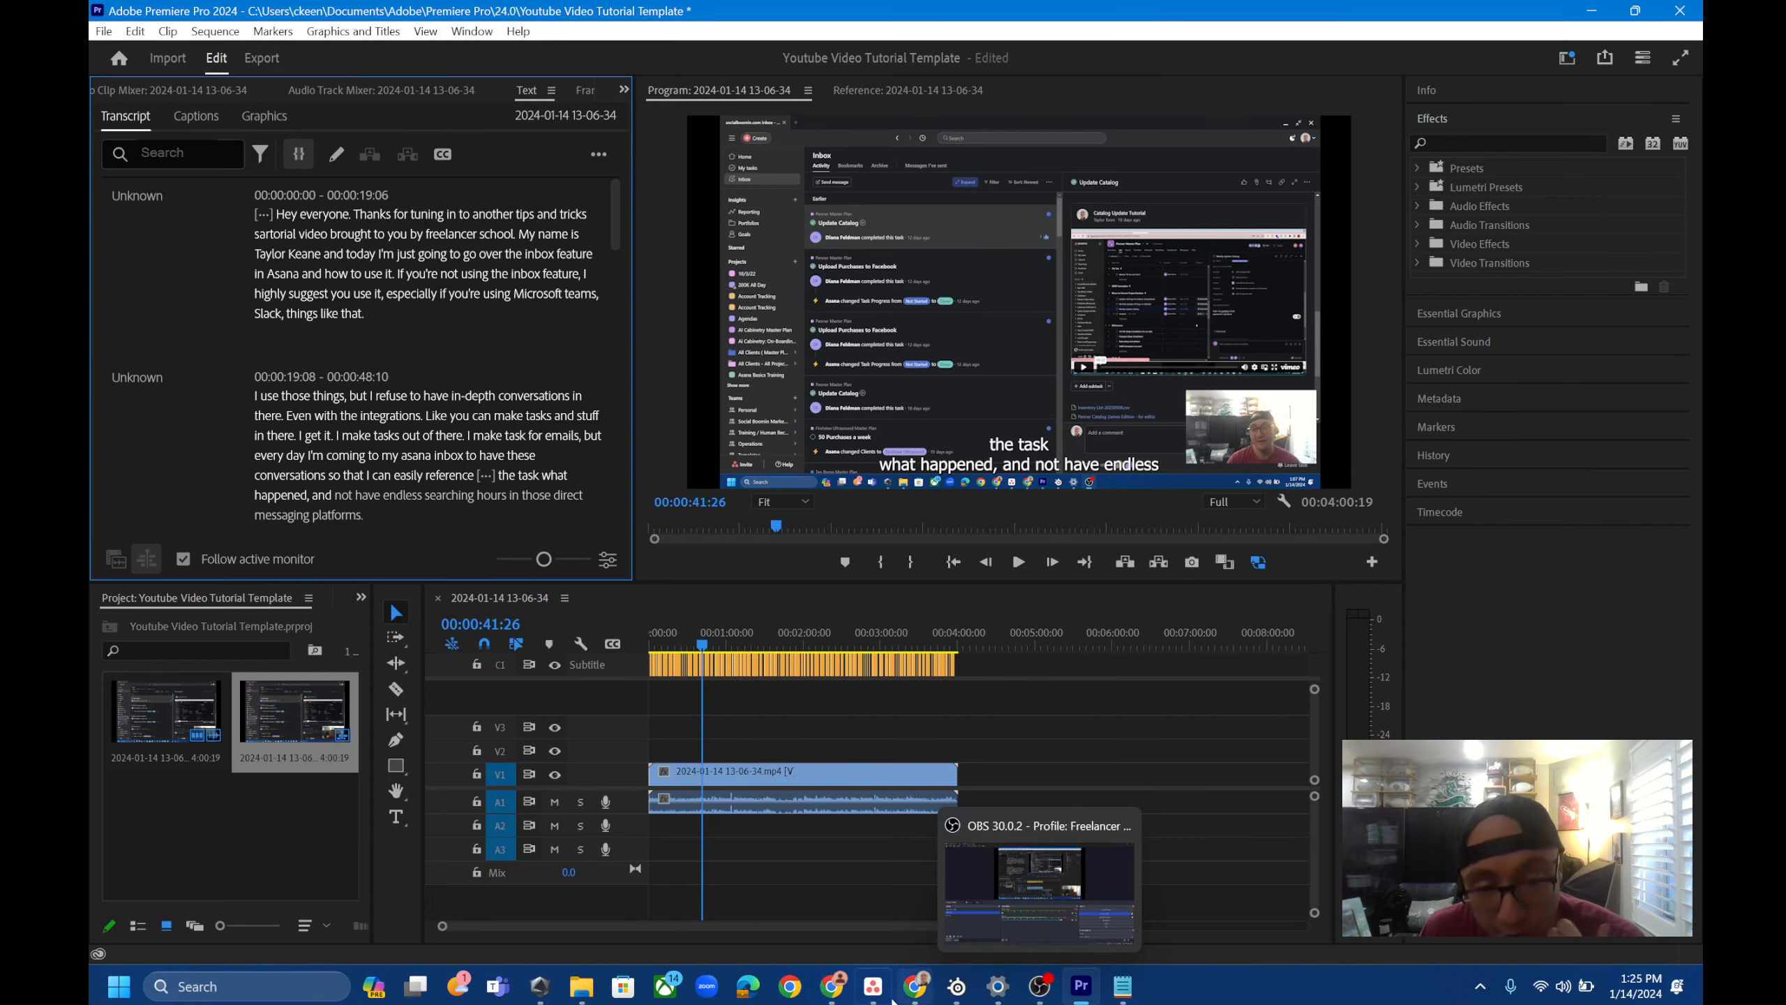
pyautogui.click(846, 905)
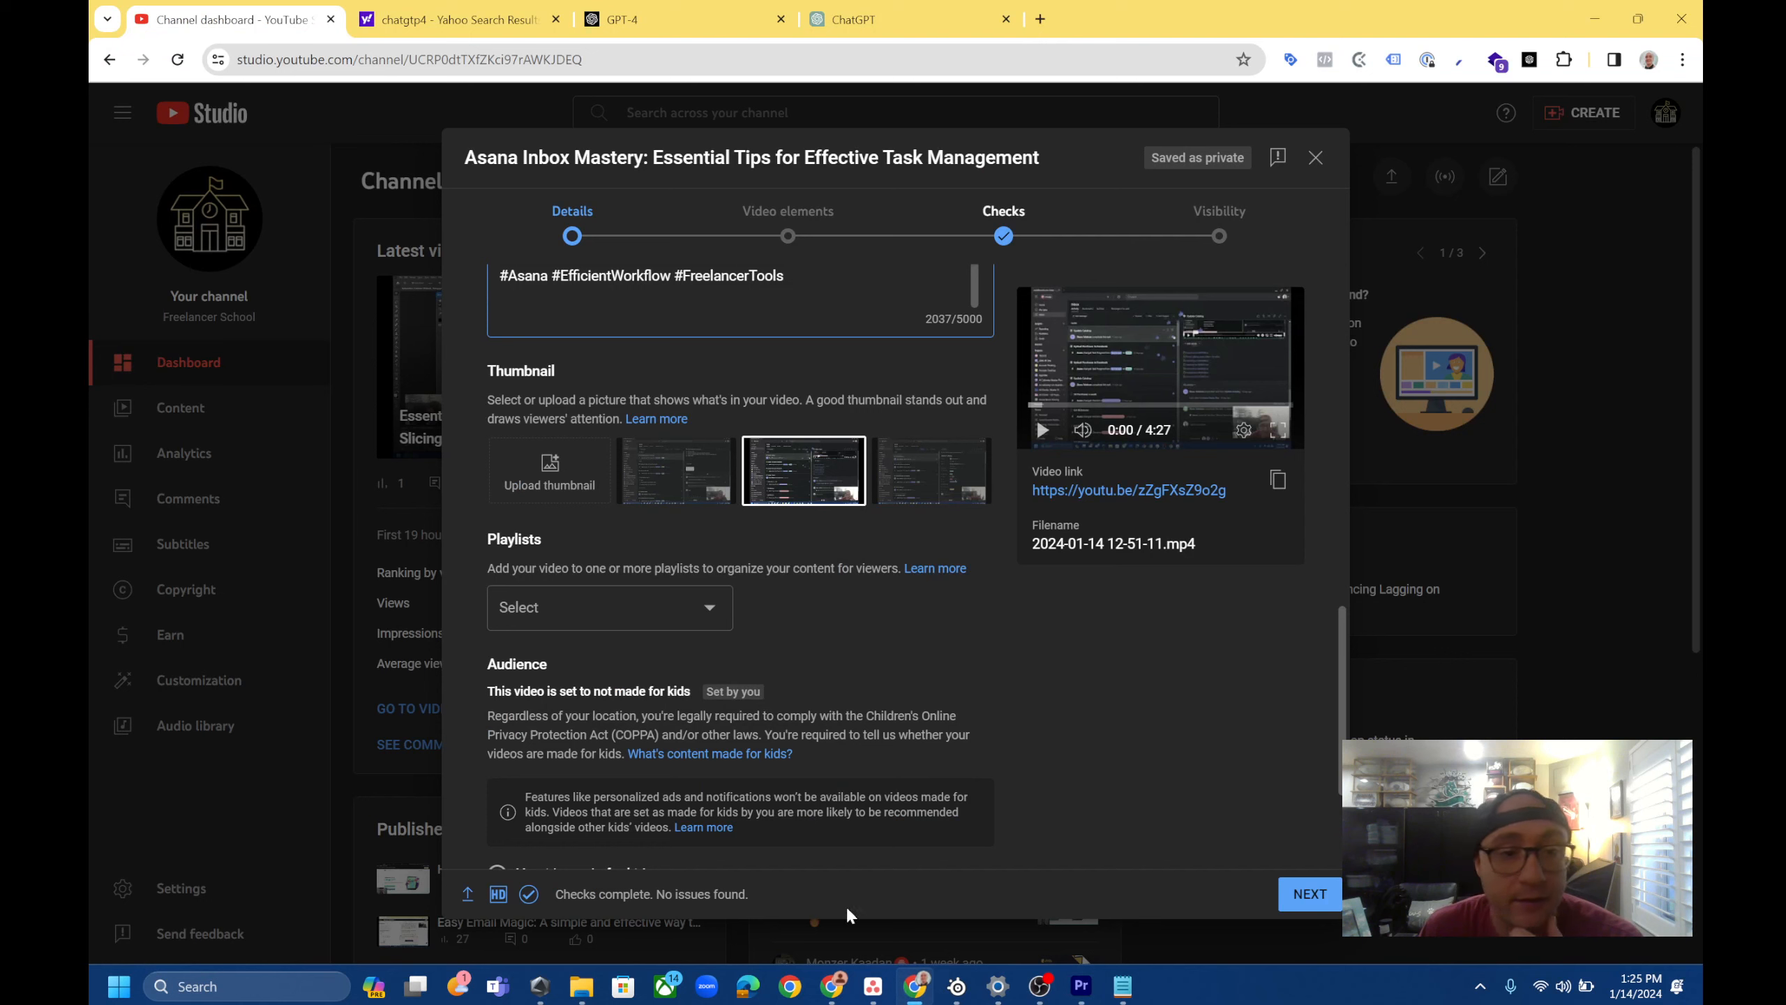
# Create a new playlist titled "Asana Basics" and assign the video to it
pyautogui.click(692, 609)
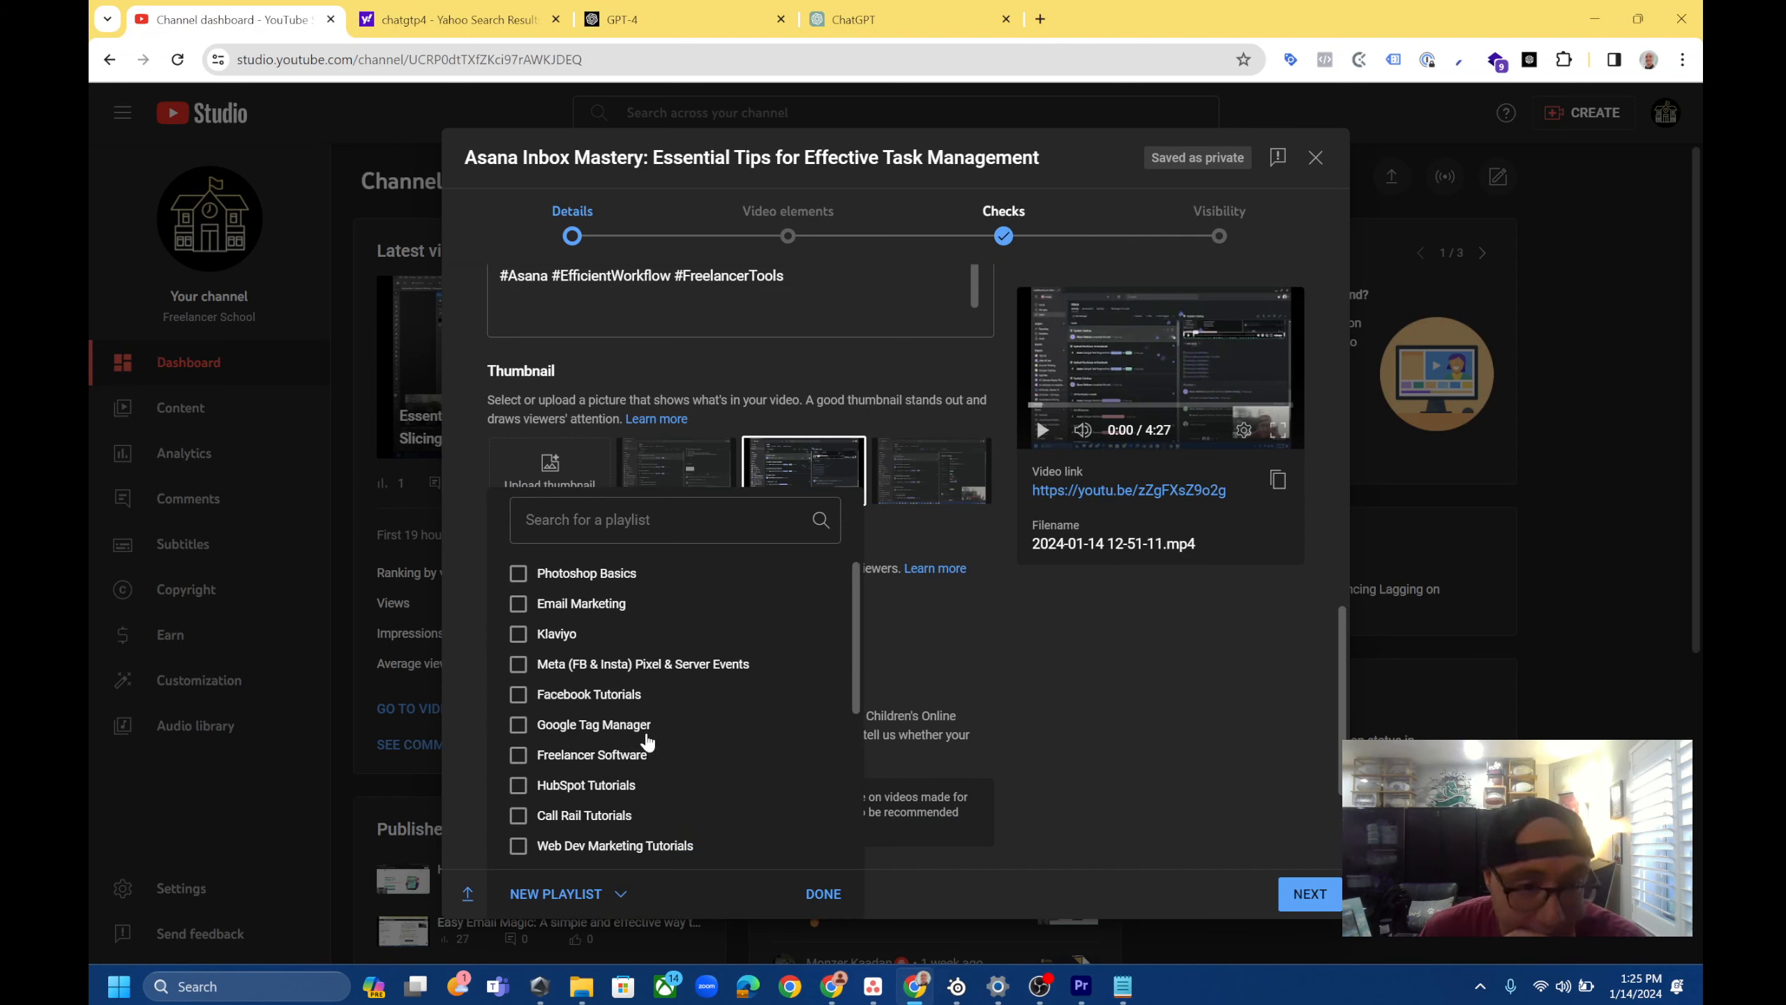
pyautogui.scroll(-2, 647, 741)
pyautogui.scroll(-3, 647, 741)
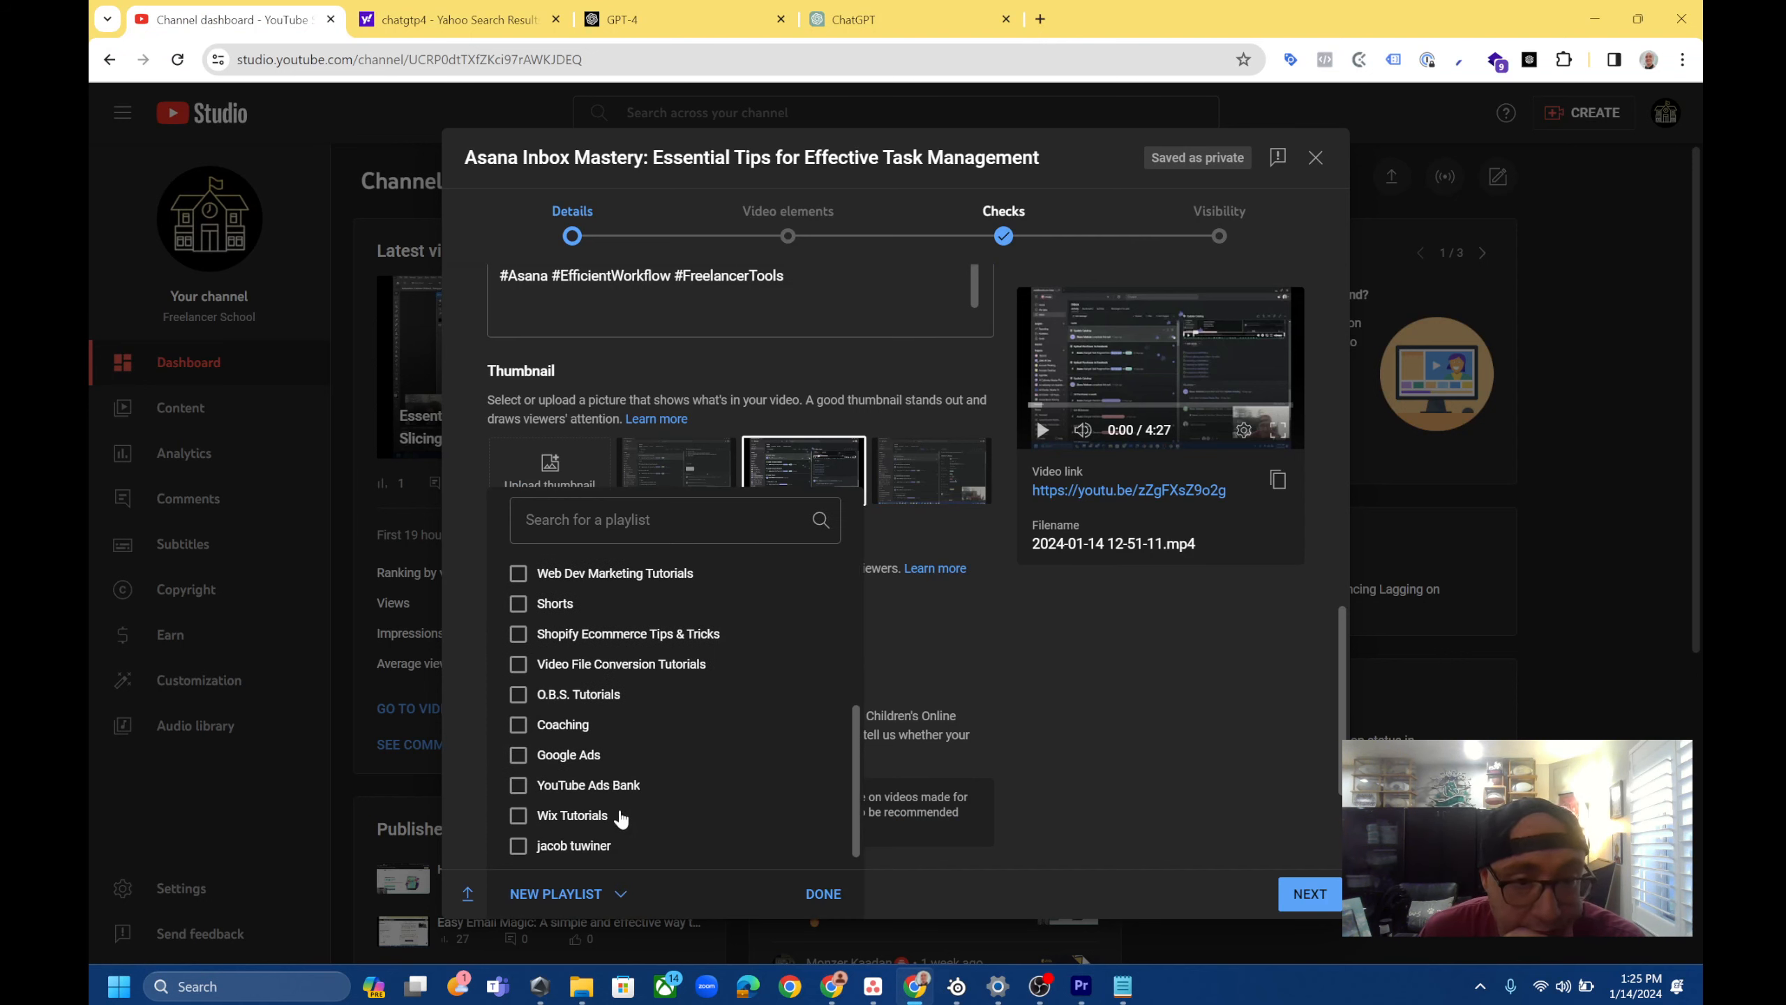
pyautogui.scroll(4, 621, 818)
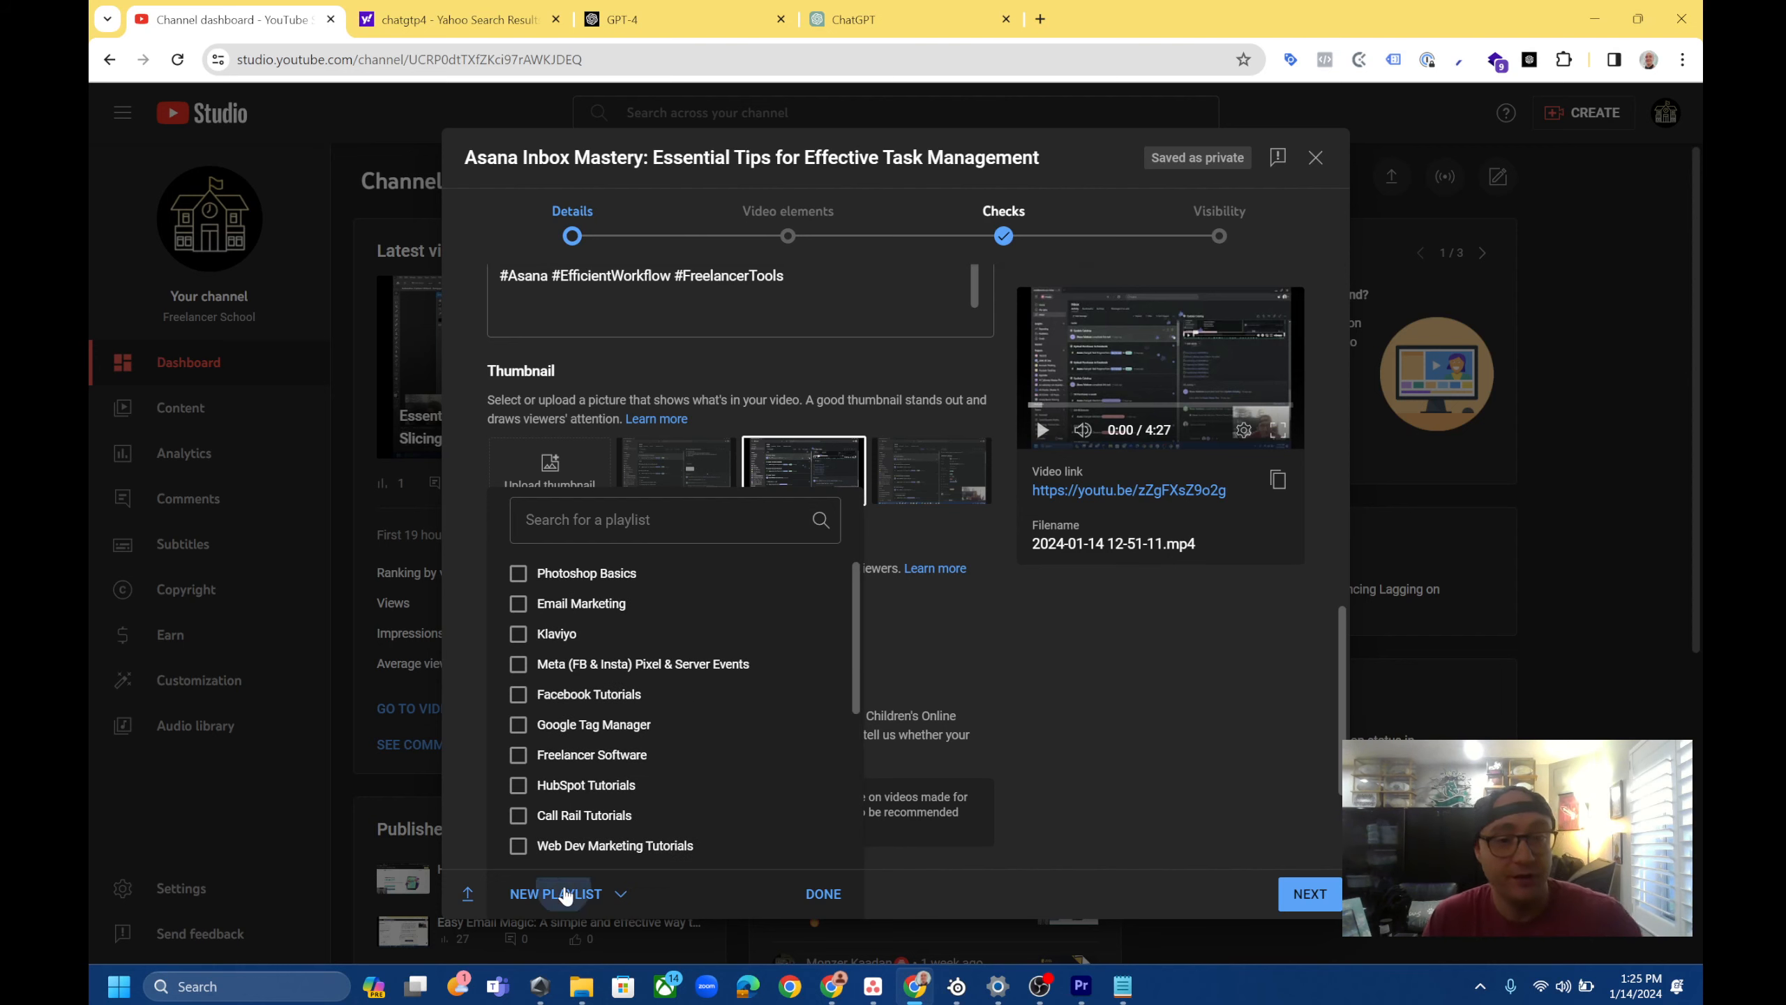
pyautogui.click(565, 895)
pyautogui.click(606, 833)
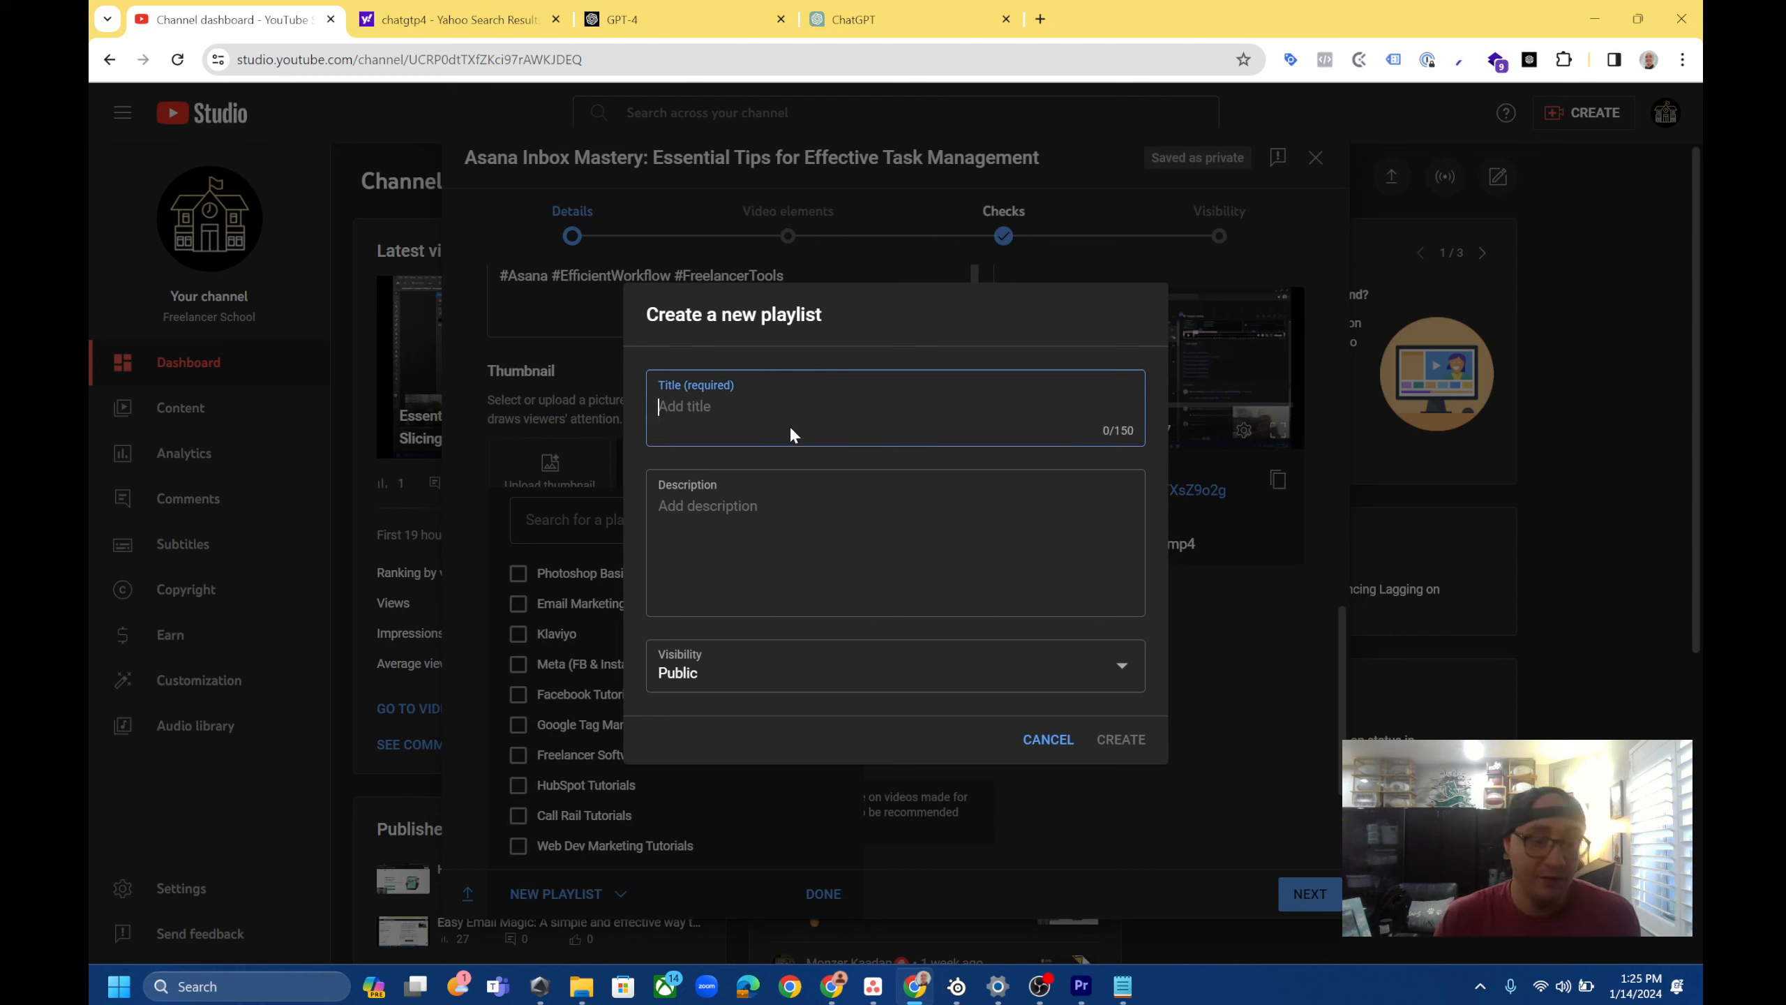
pyautogui.write('Asana T')
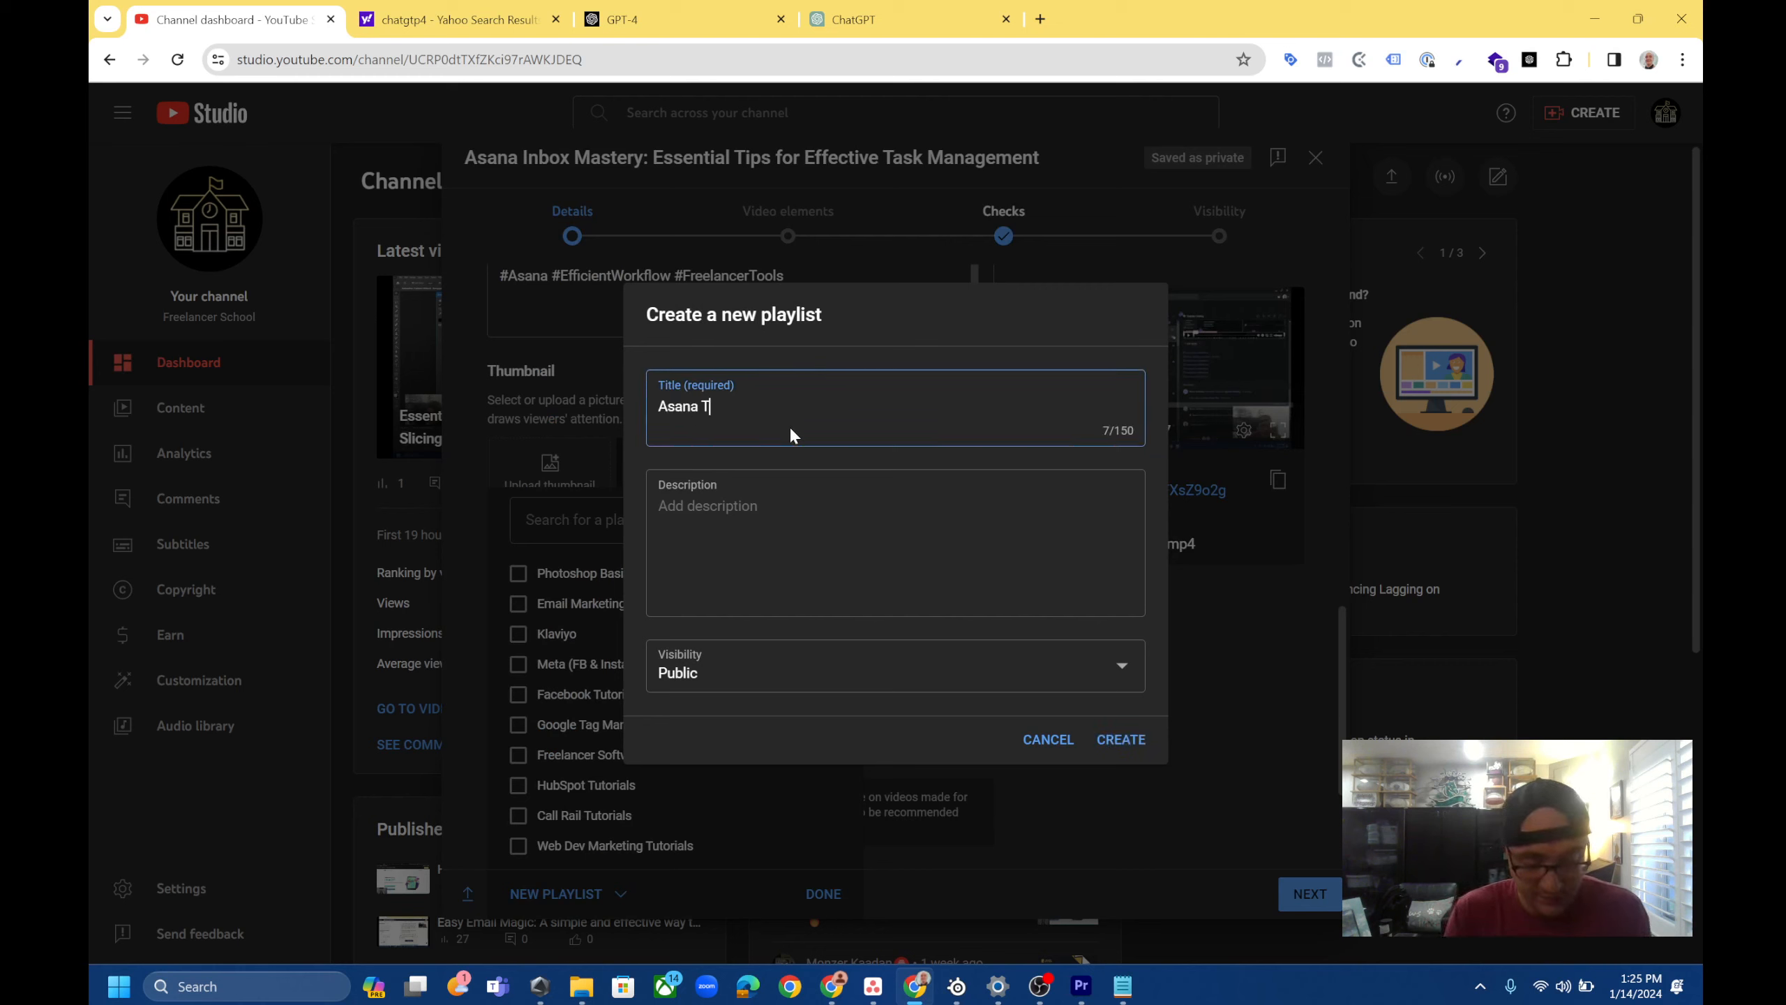
pyautogui.write('utot')
pyautogui.press('BackSpace')
pyautogui.press('BackSpace')
pyautogui.press('BackSpace')
pyautogui.press('BackSpace')
pyautogui.press('BackSpace')
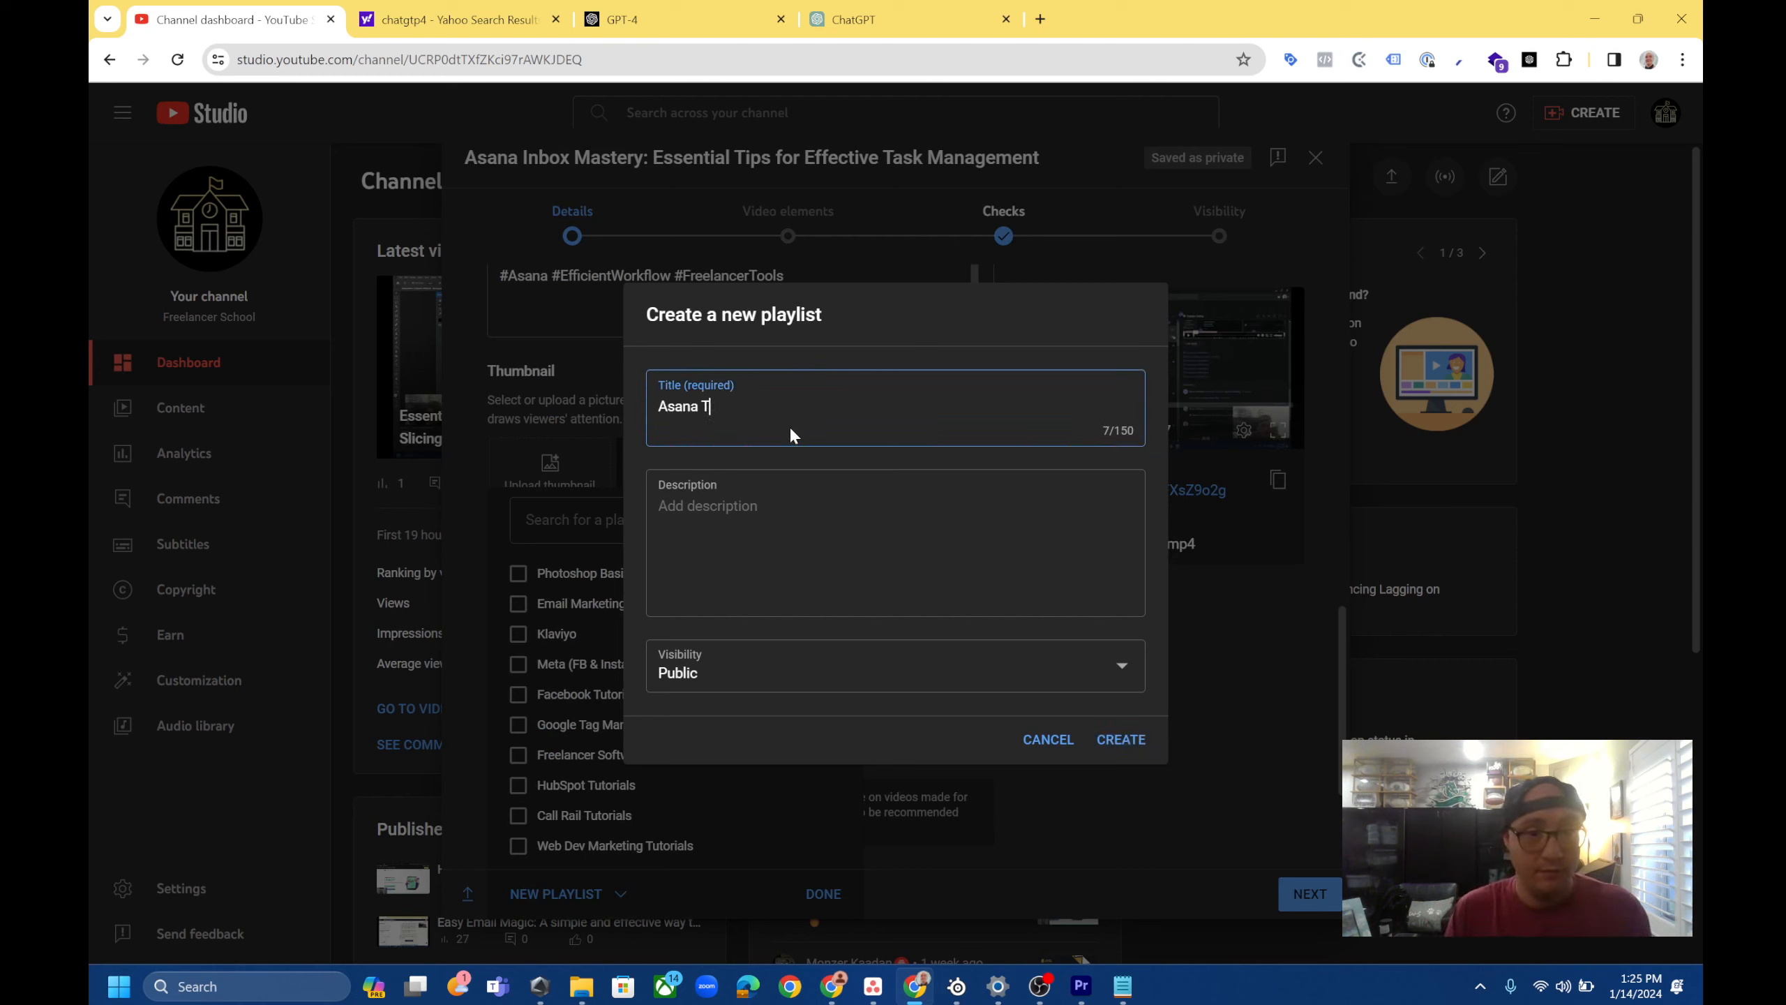
pyautogui.write('Basics')
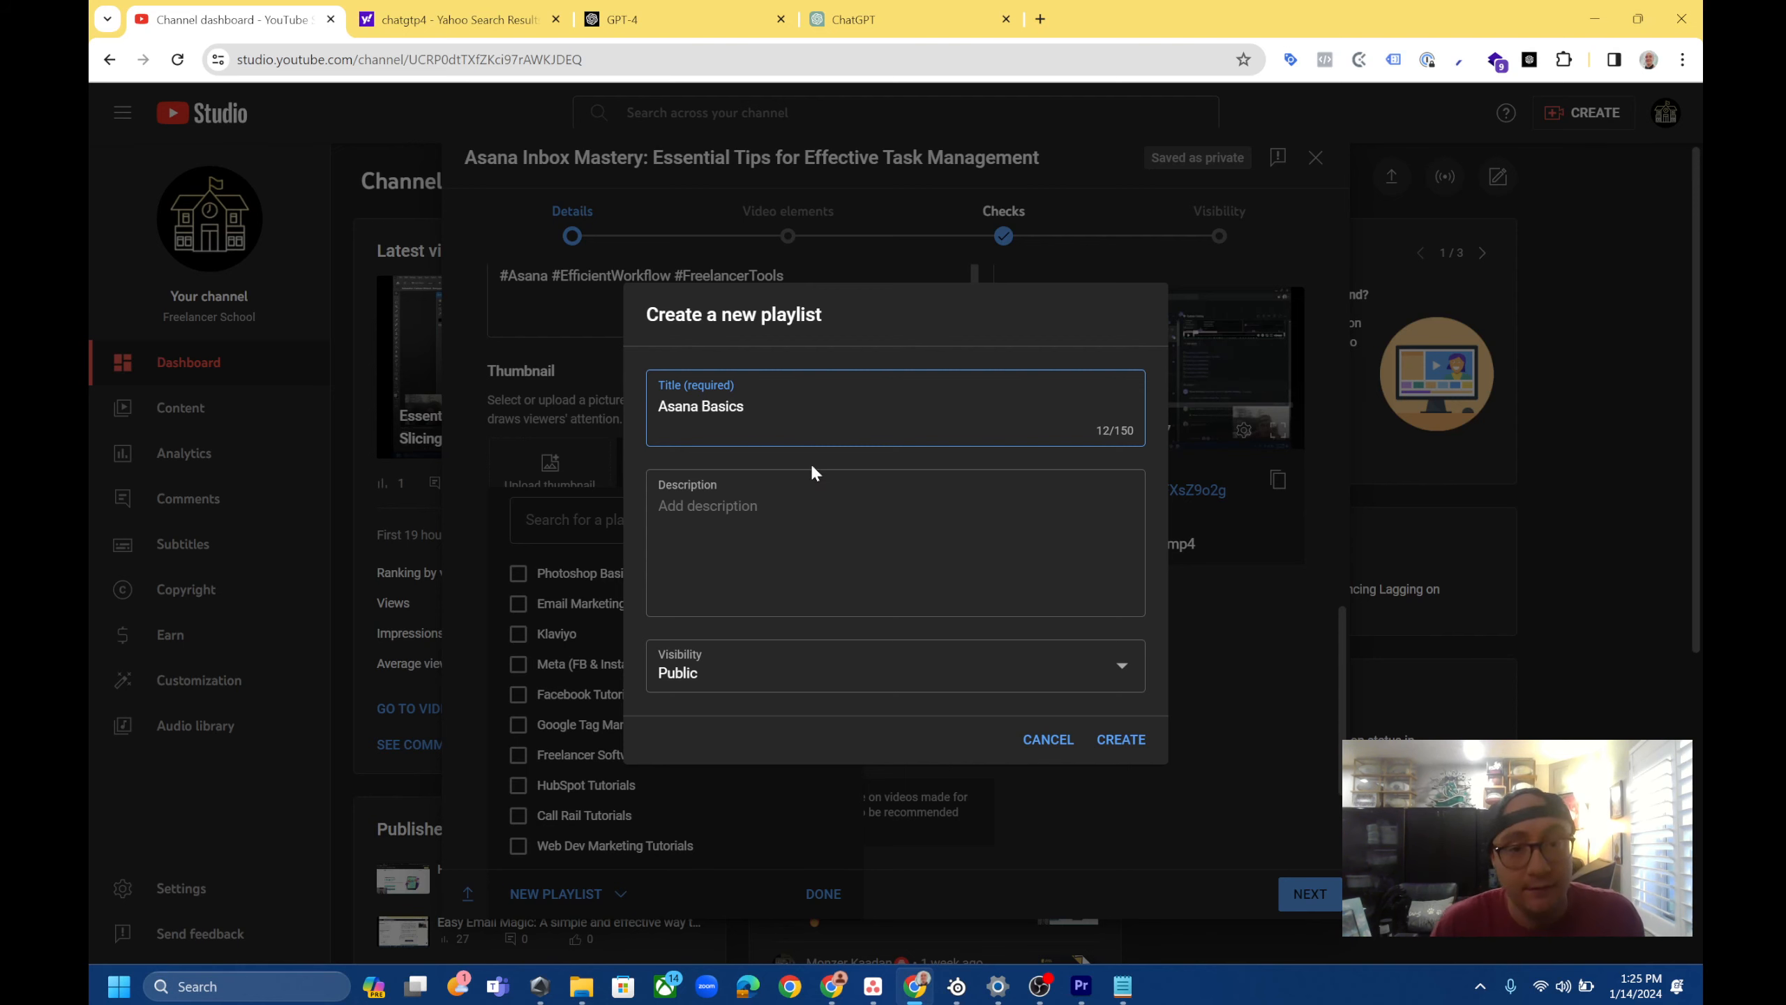
pyautogui.click(1101, 746)
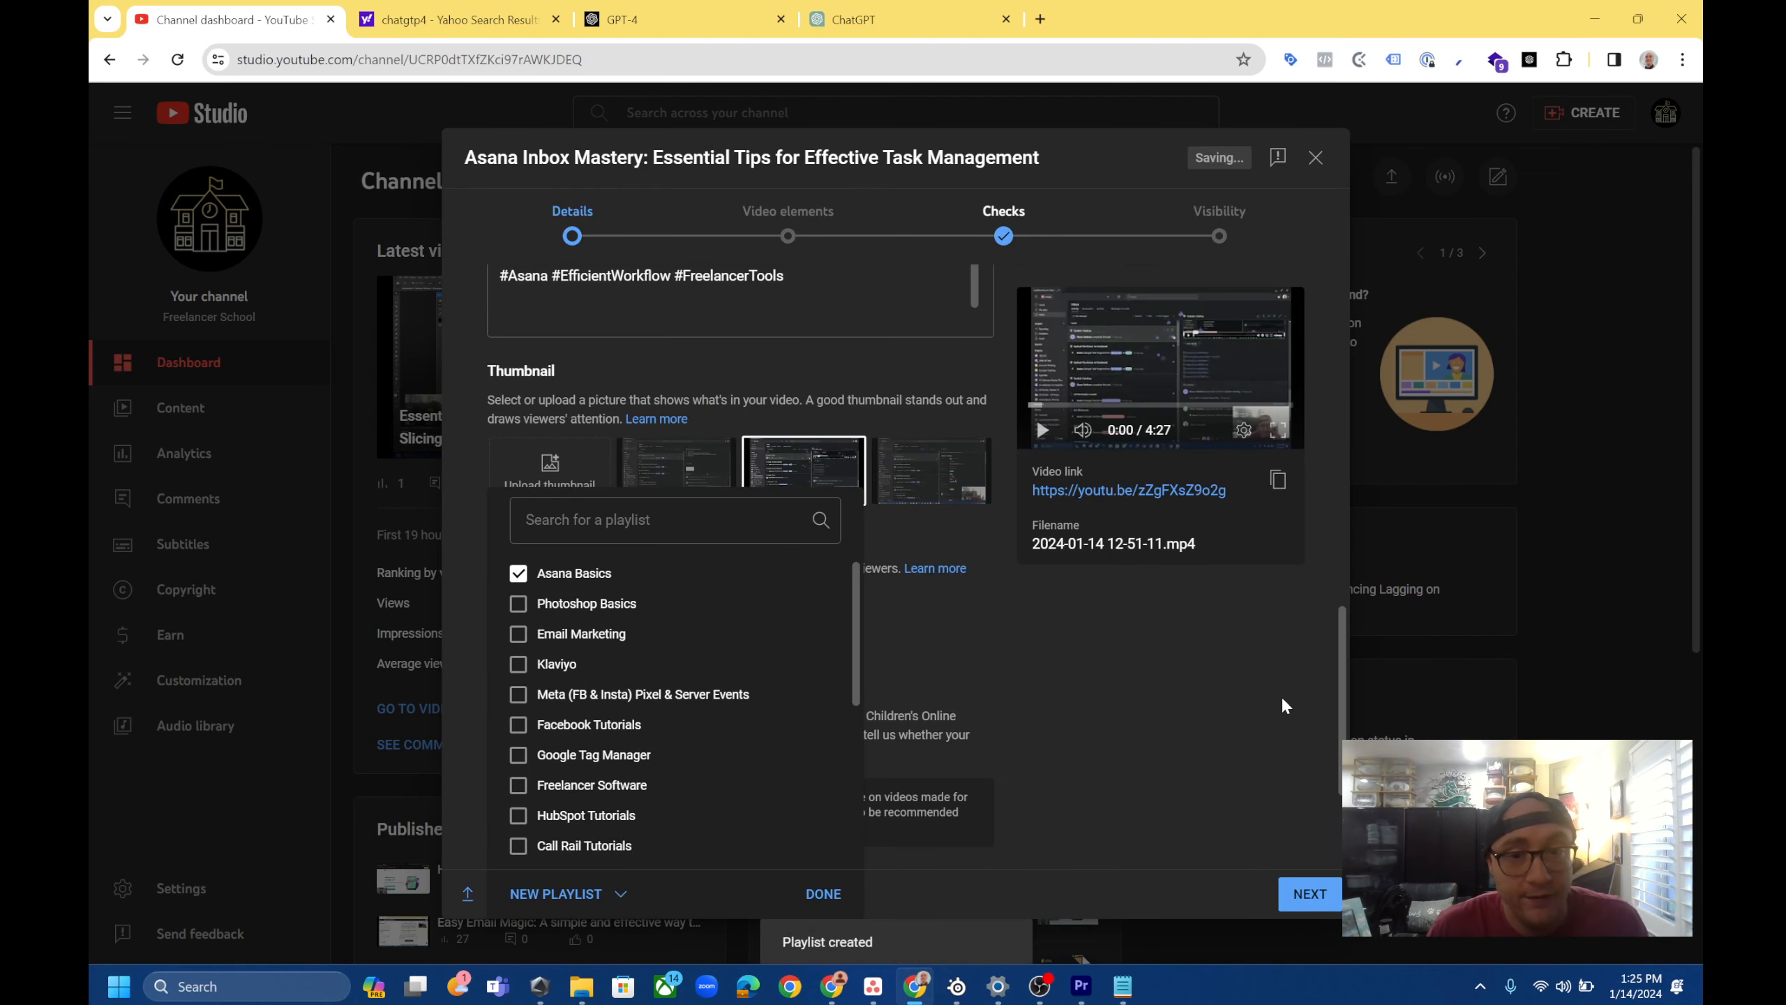
pyautogui.click(822, 891)
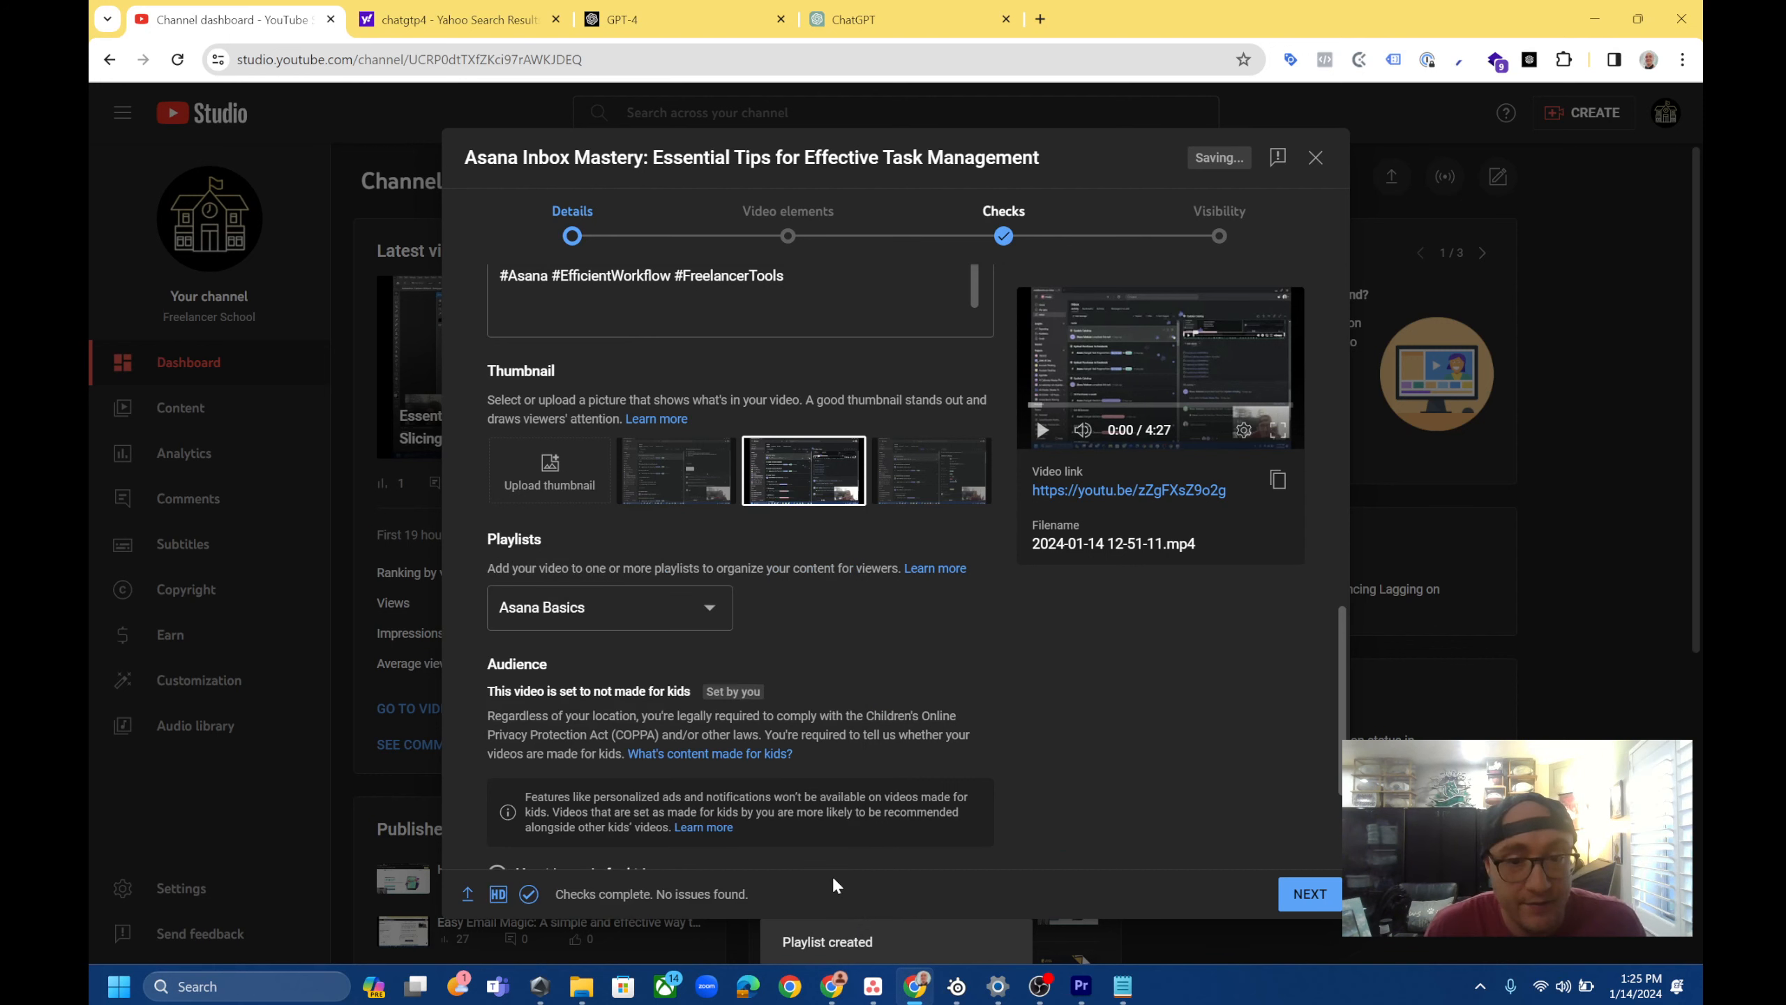
# Expand the advanced age restriction options and the additional settings for paid promotion, tags and subtitles
pyautogui.scroll(-3, 575, 642)
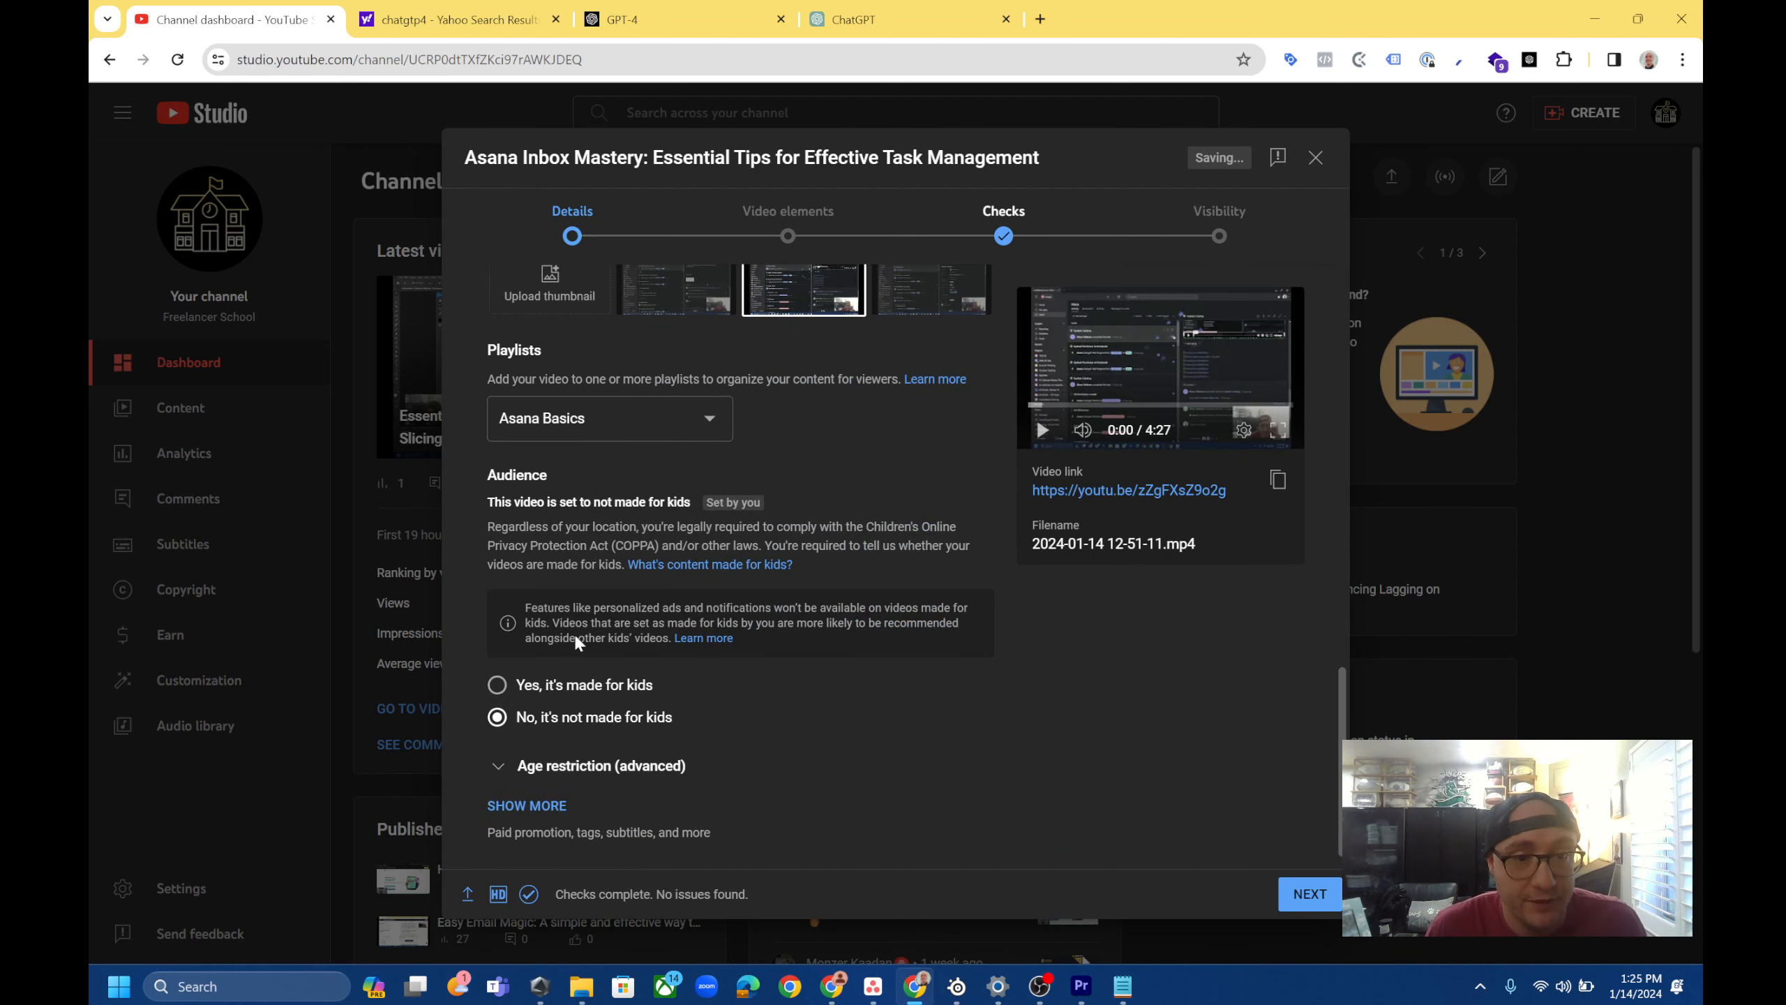
pyautogui.scroll(-1, 722, 548)
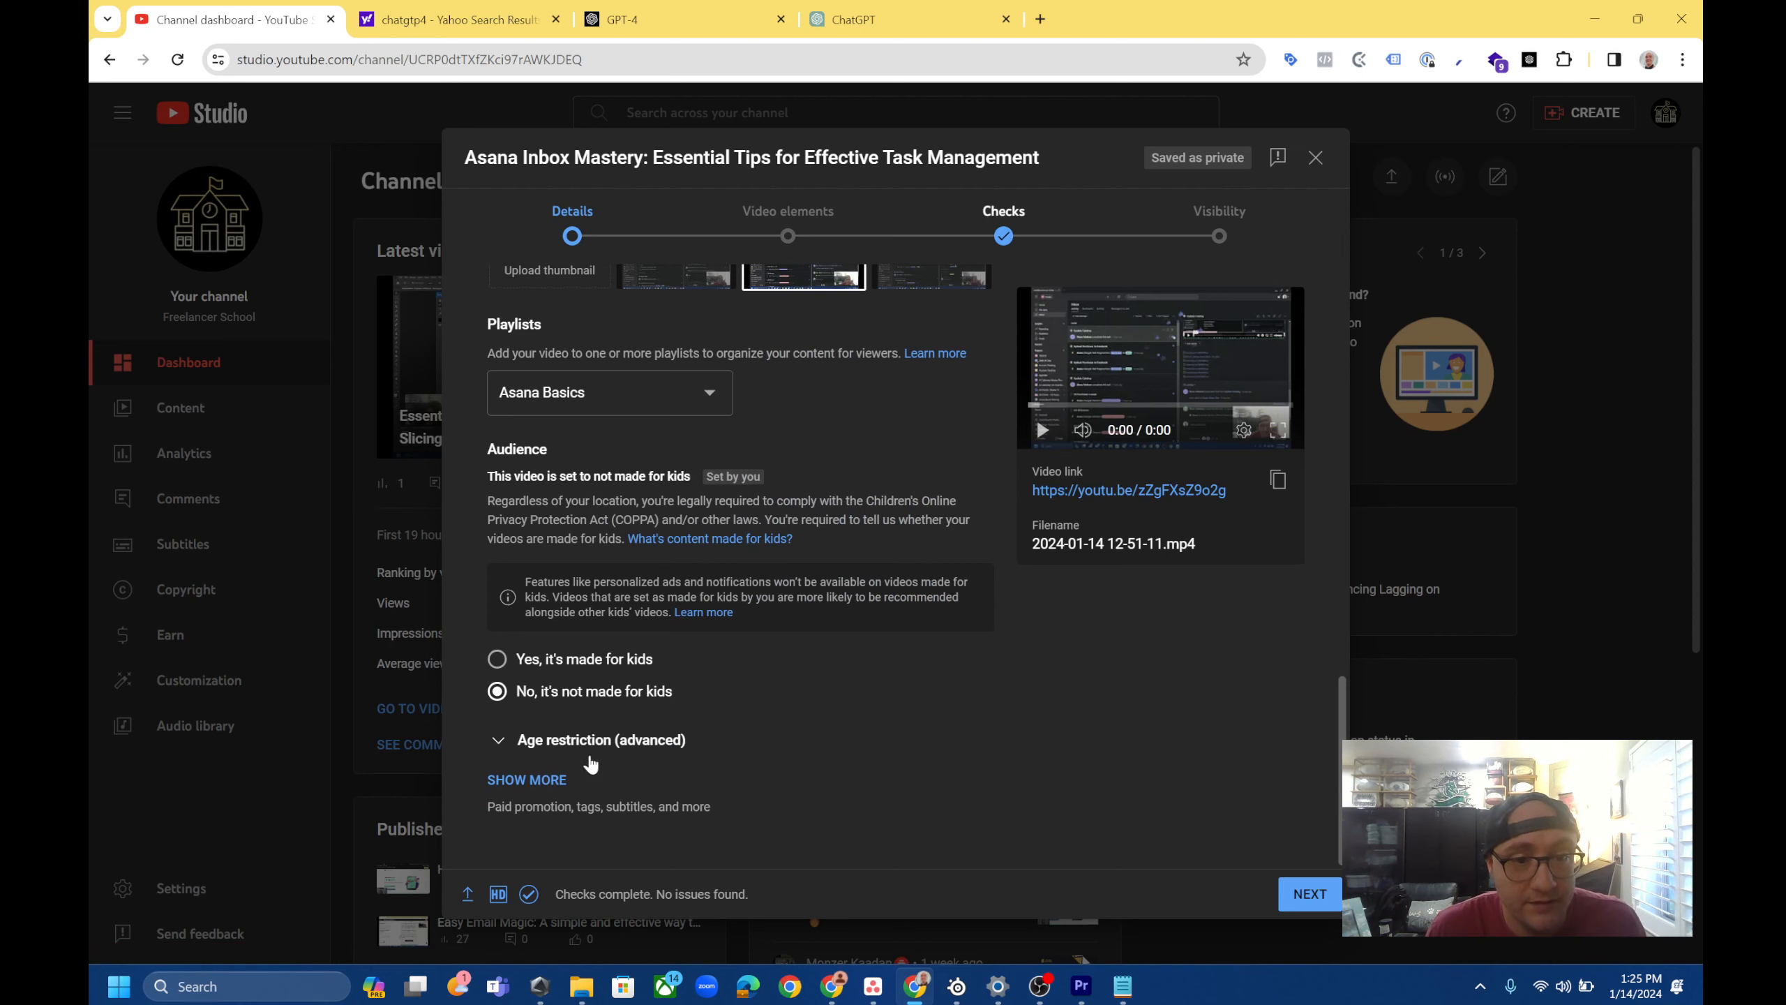
pyautogui.click(550, 742)
pyautogui.scroll(-2, 774, 703)
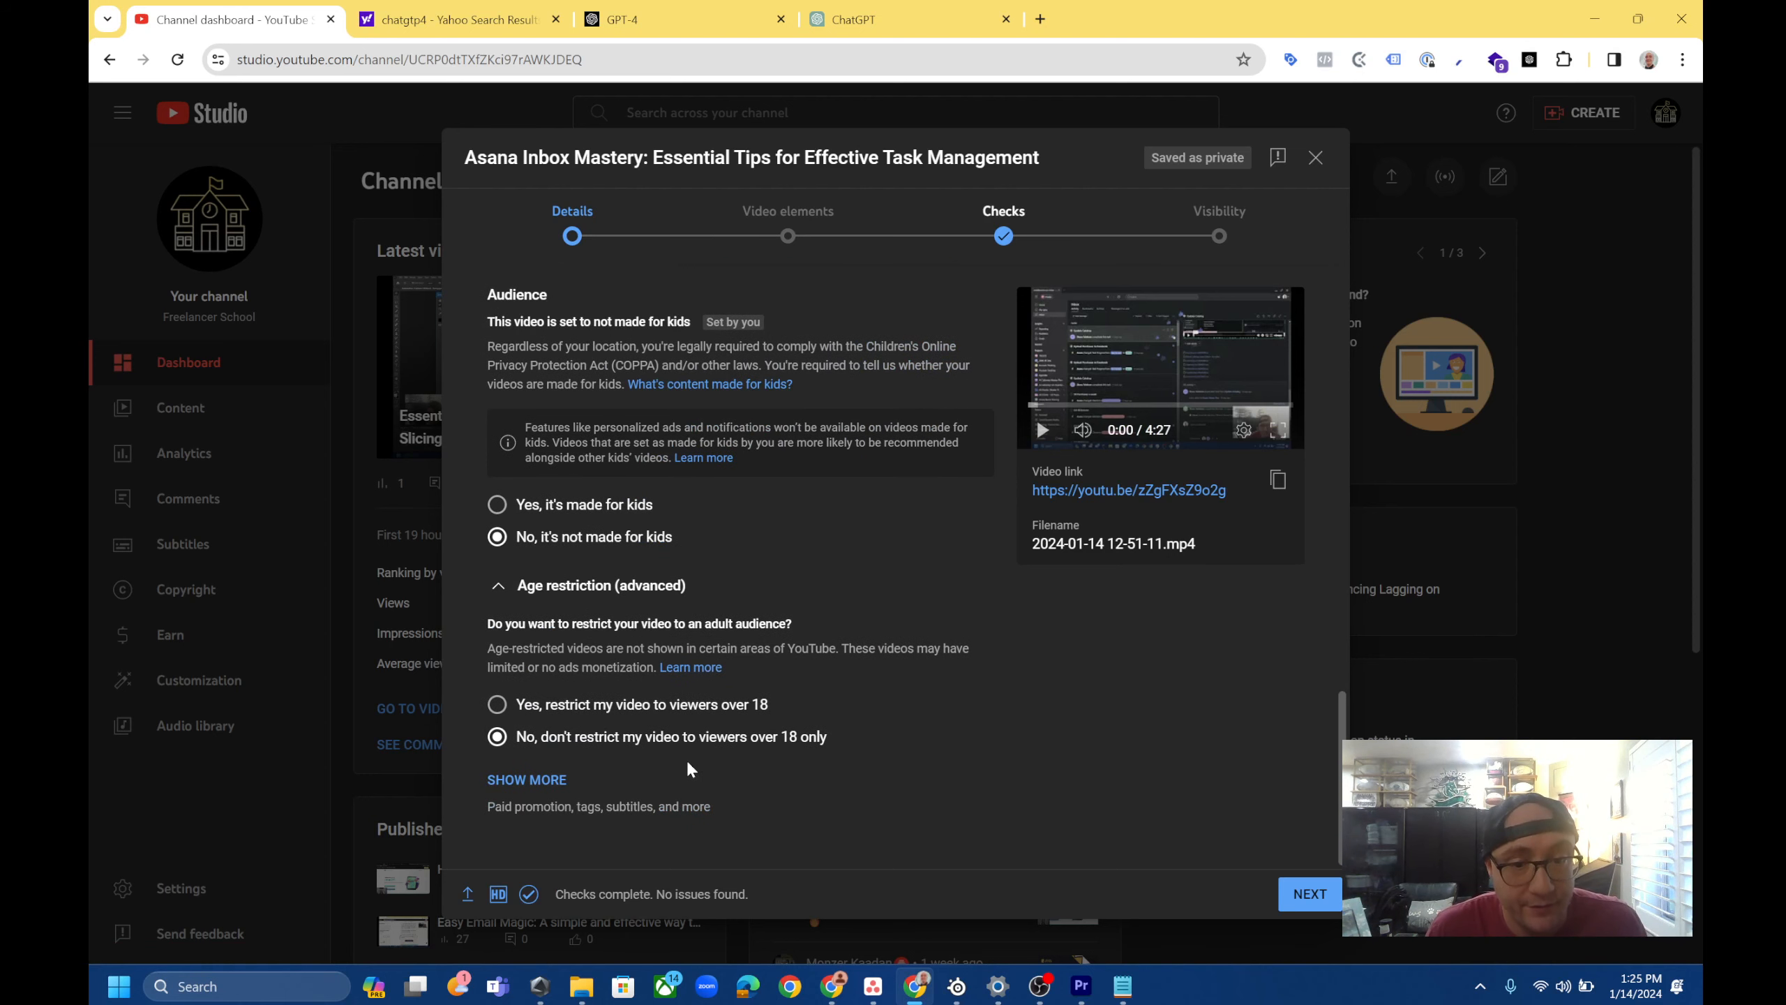
pyautogui.click(517, 780)
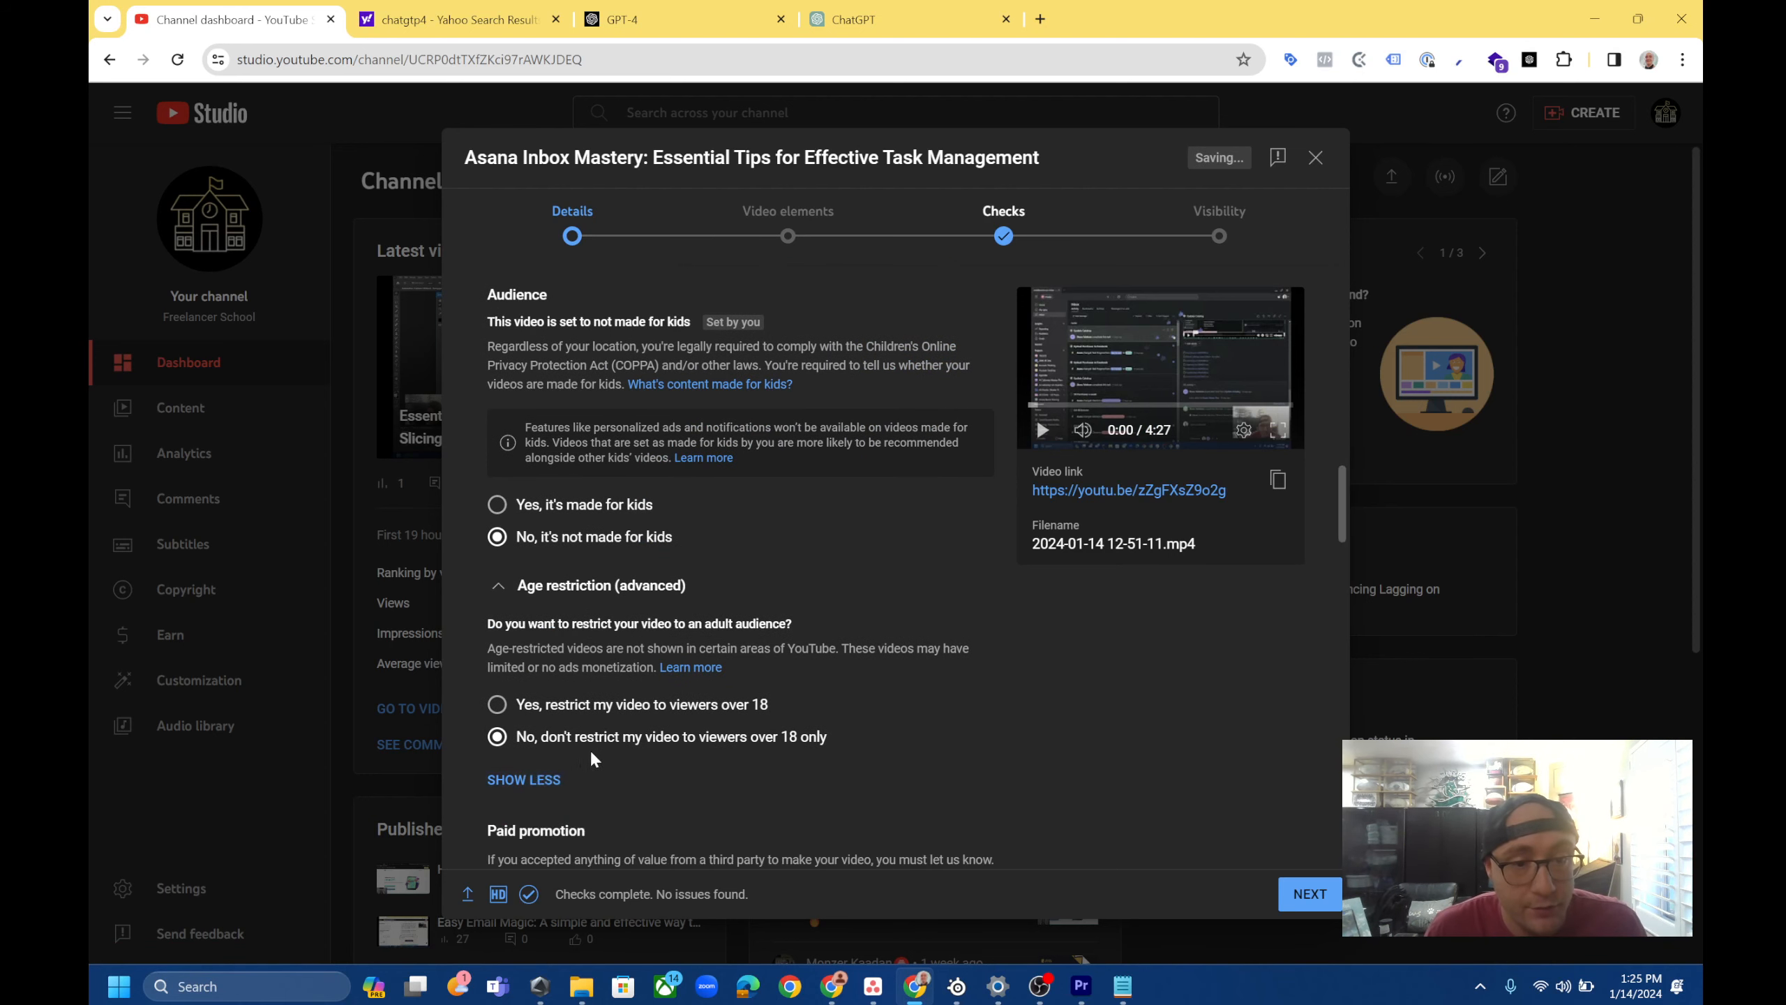
# Set the video language to English (United States) and look at the caption certification options
pyautogui.scroll(-7, 581, 732)
pyautogui.scroll(-4, 848, 549)
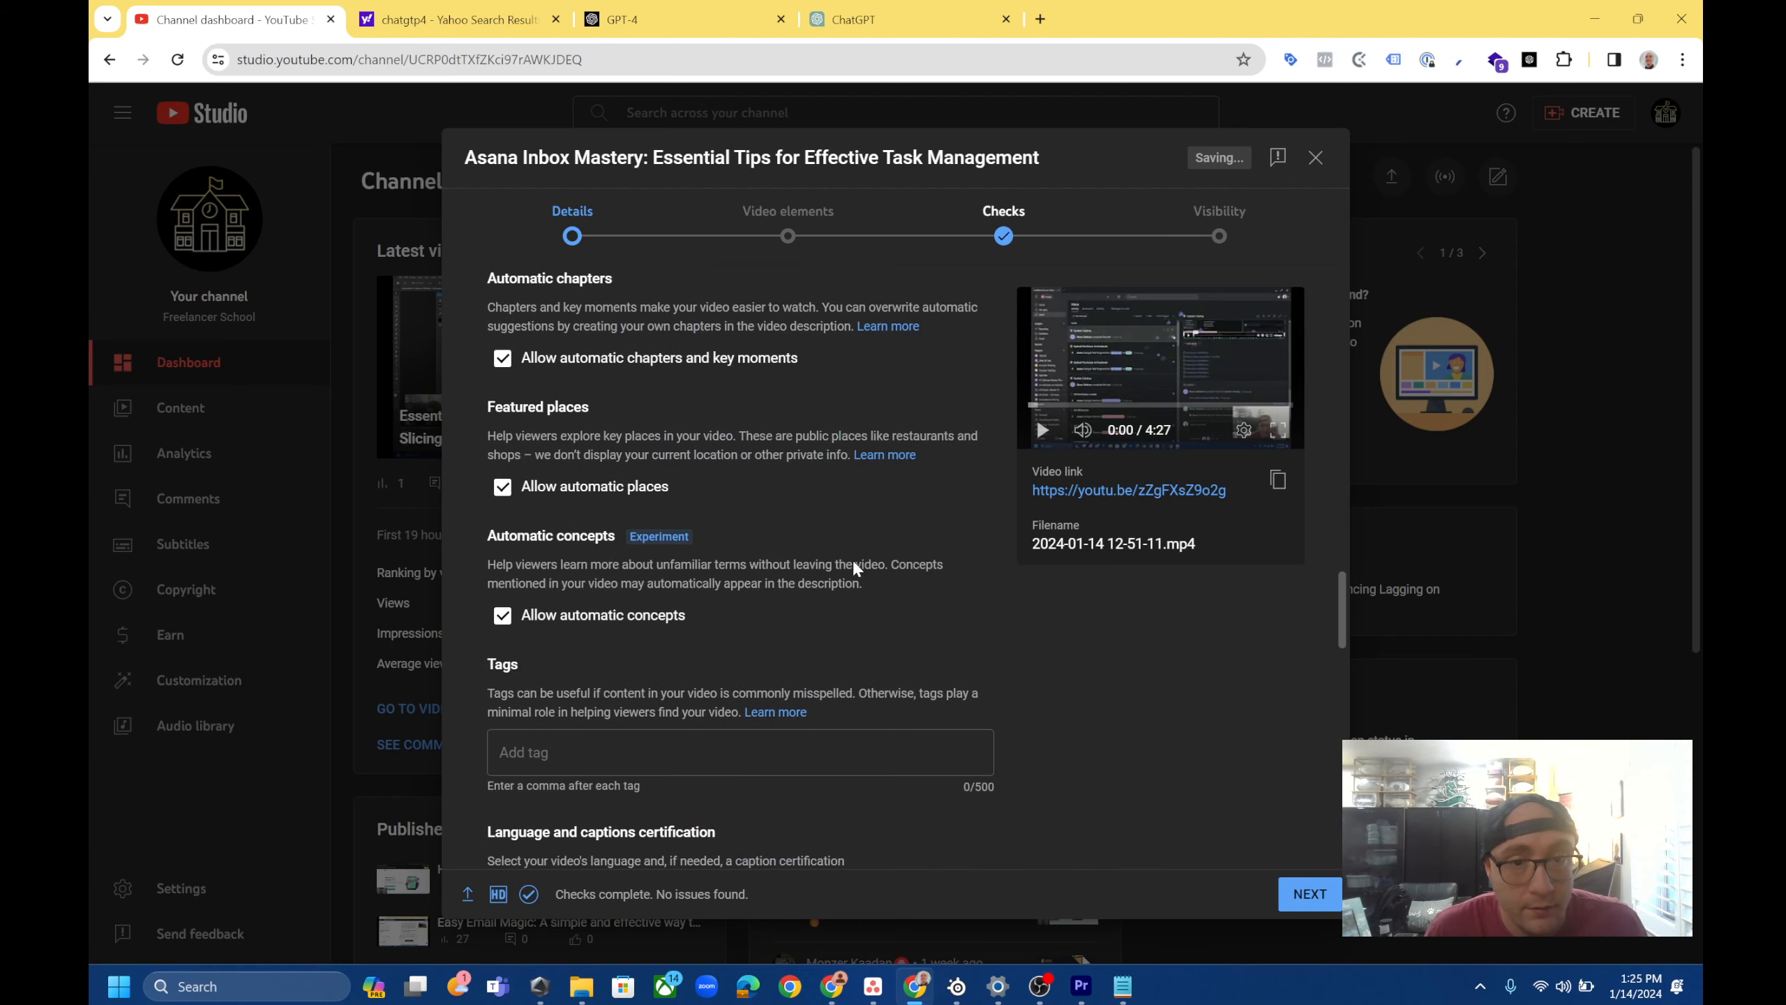
pyautogui.scroll(-3, 760, 591)
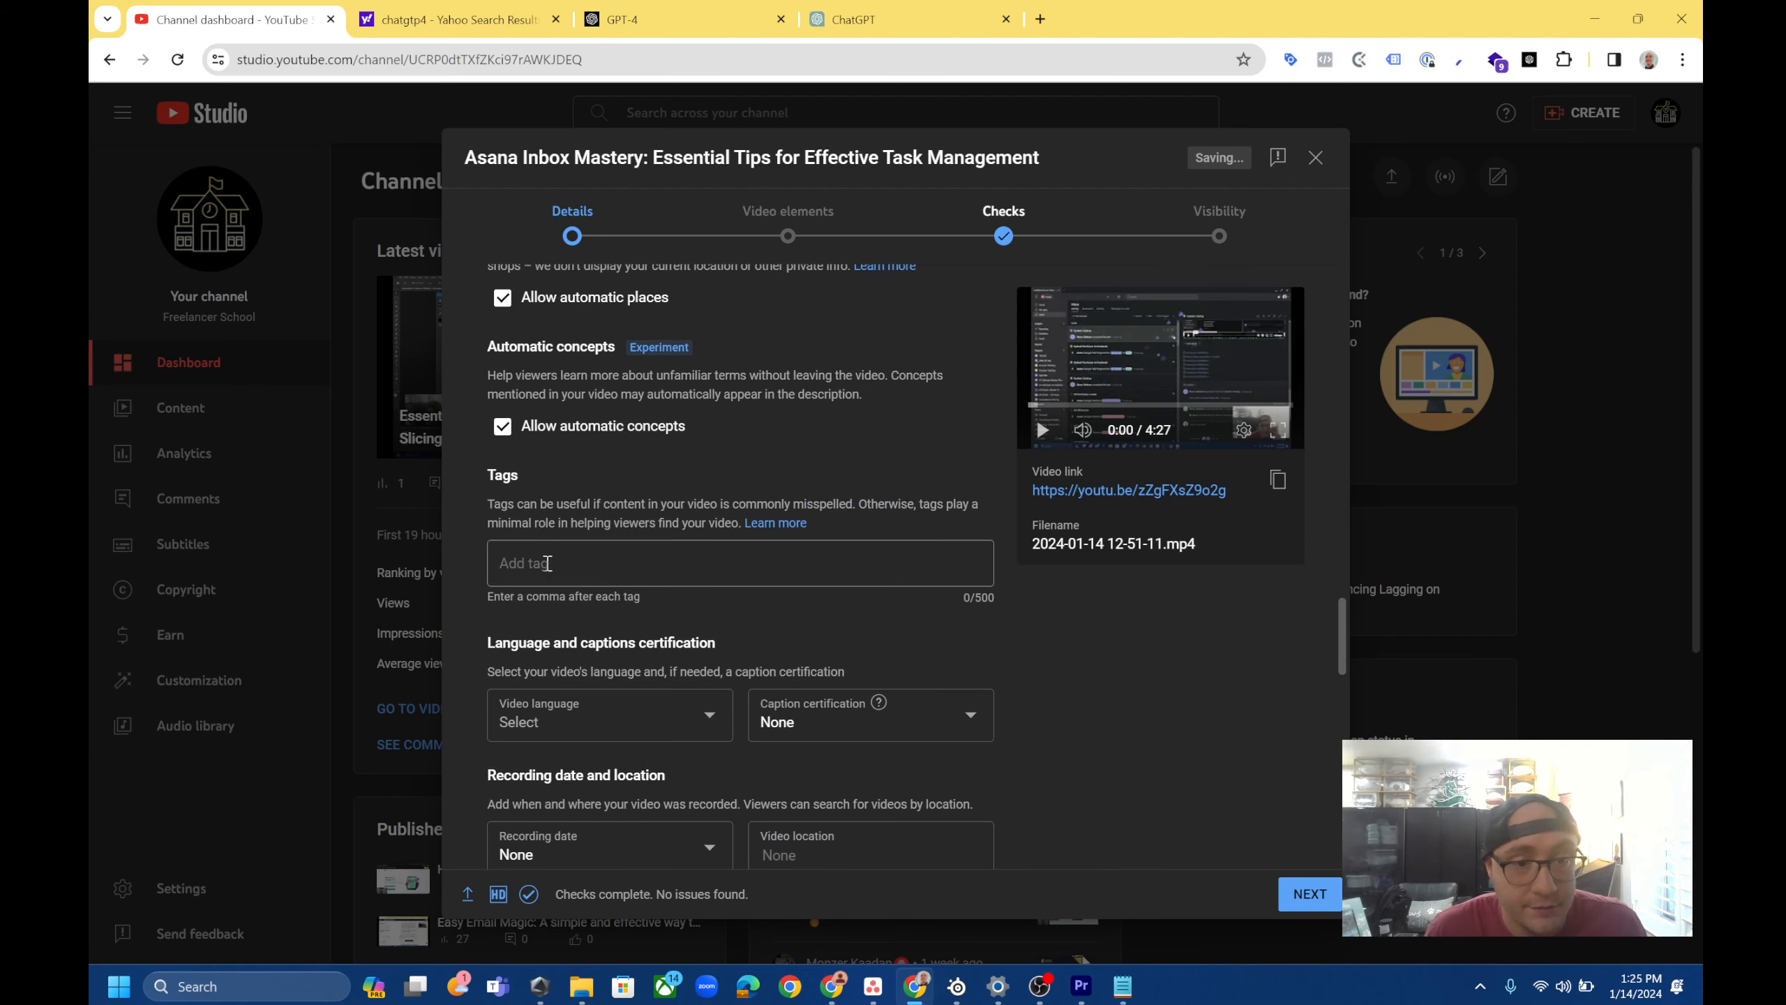
pyautogui.scroll(-1, 723, 637)
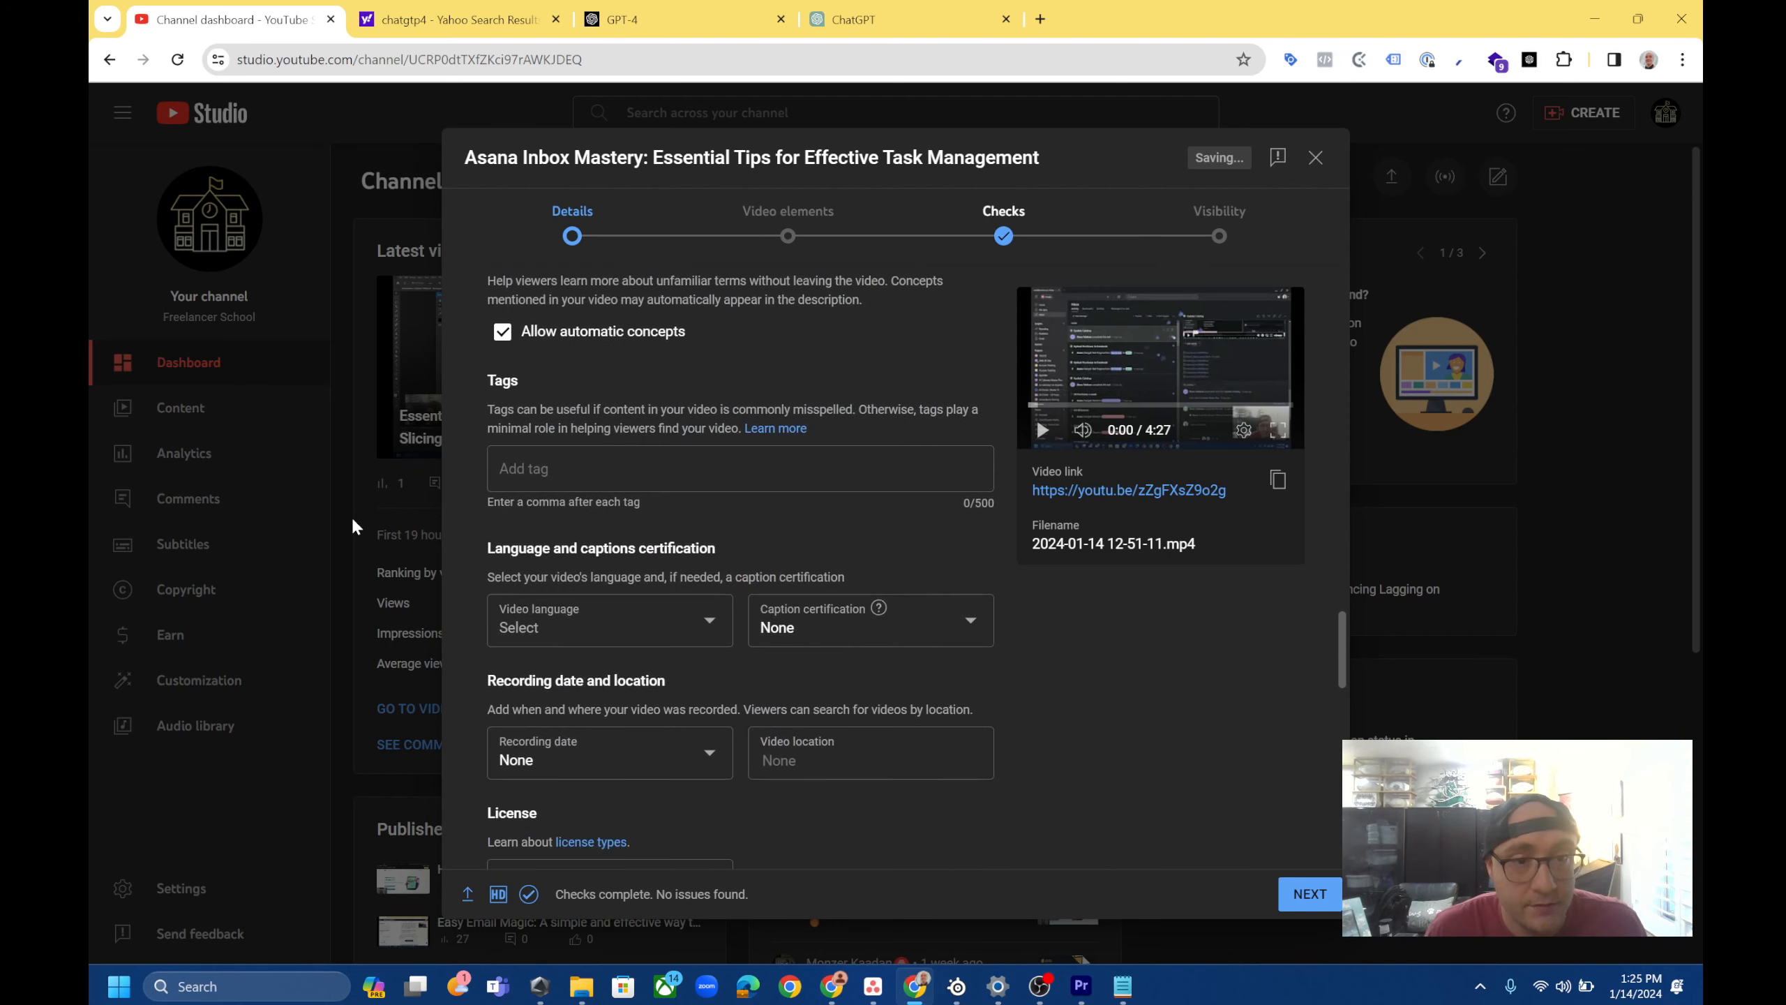
pyautogui.click(590, 630)
pyautogui.scroll(-15, 591, 619)
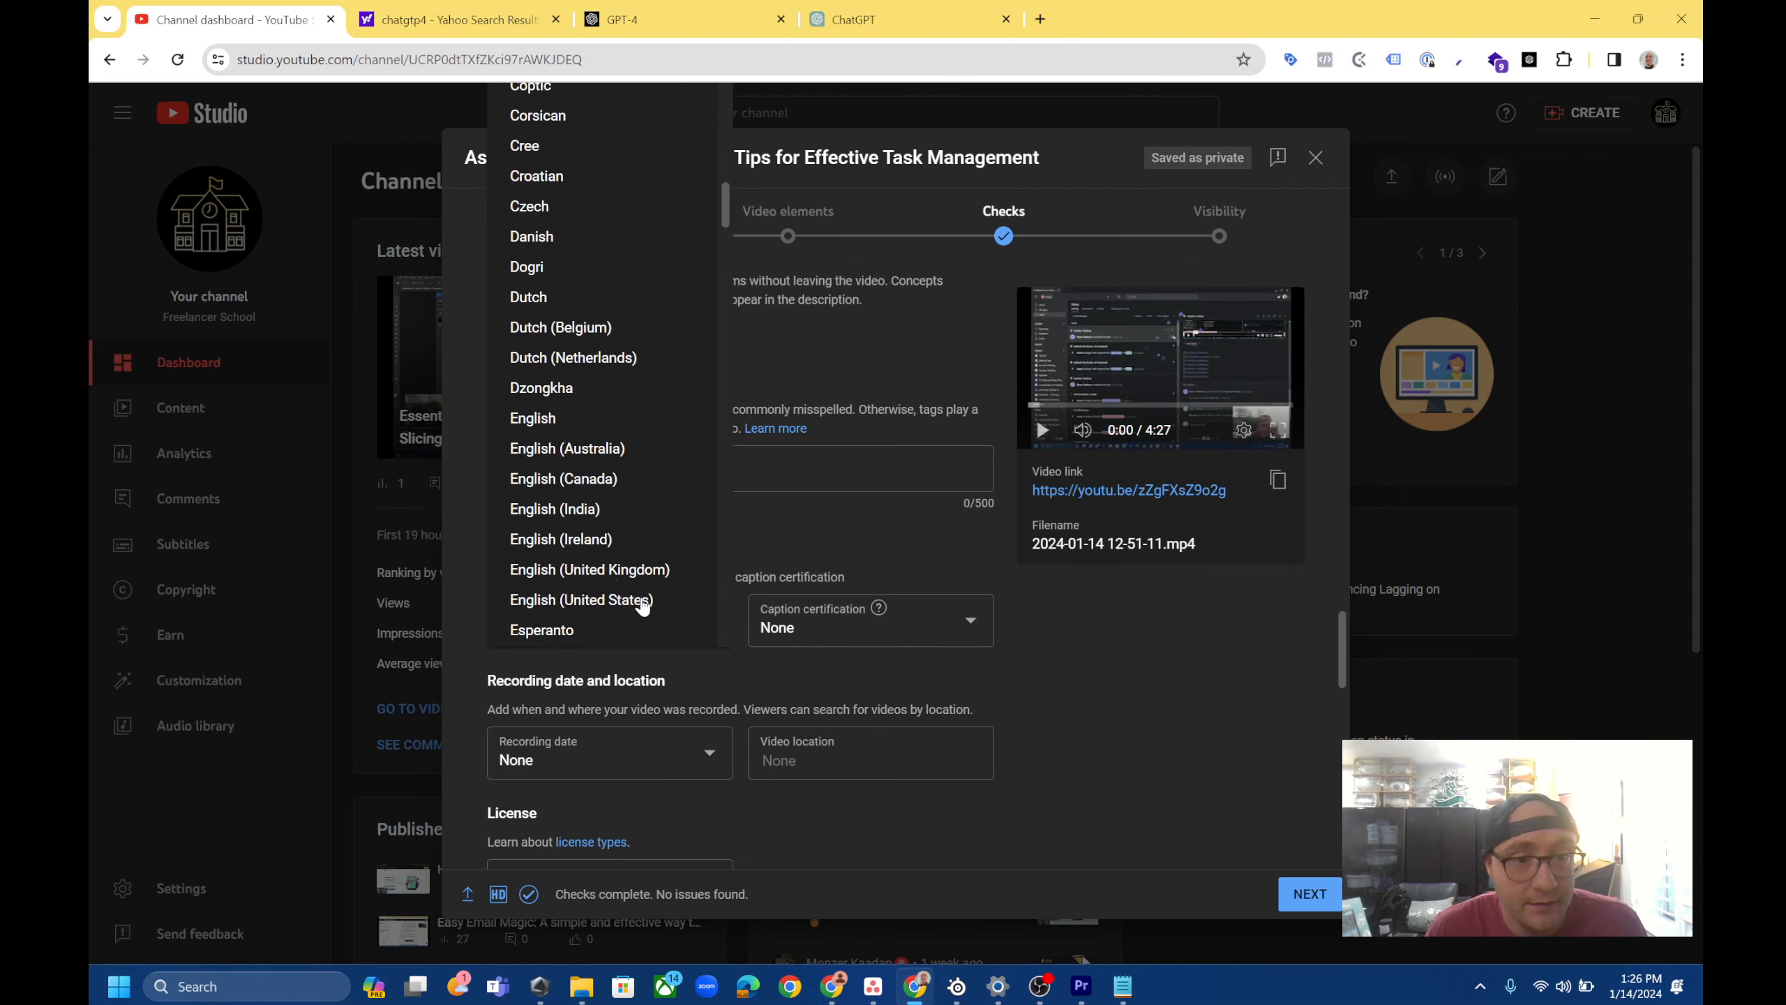
pyautogui.click(643, 604)
pyautogui.click(925, 630)
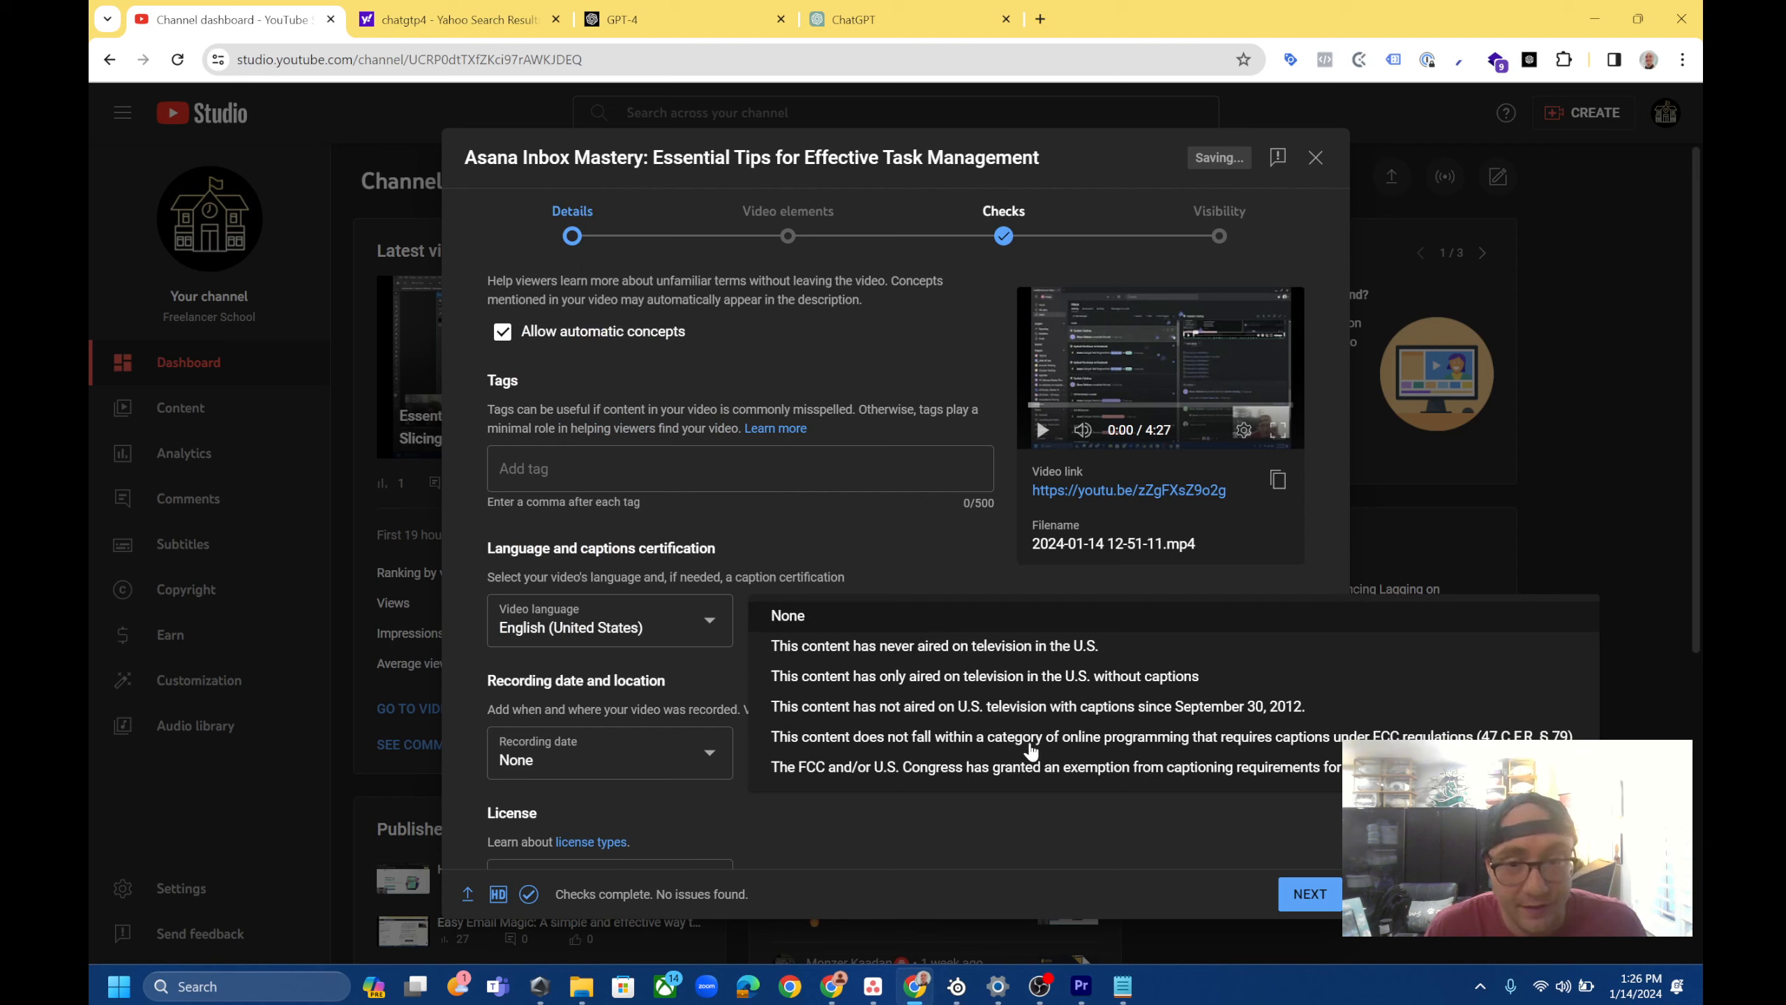
pyautogui.click(1022, 829)
# Set the type of the Education category video to How-to
pyautogui.scroll(-4, 670, 753)
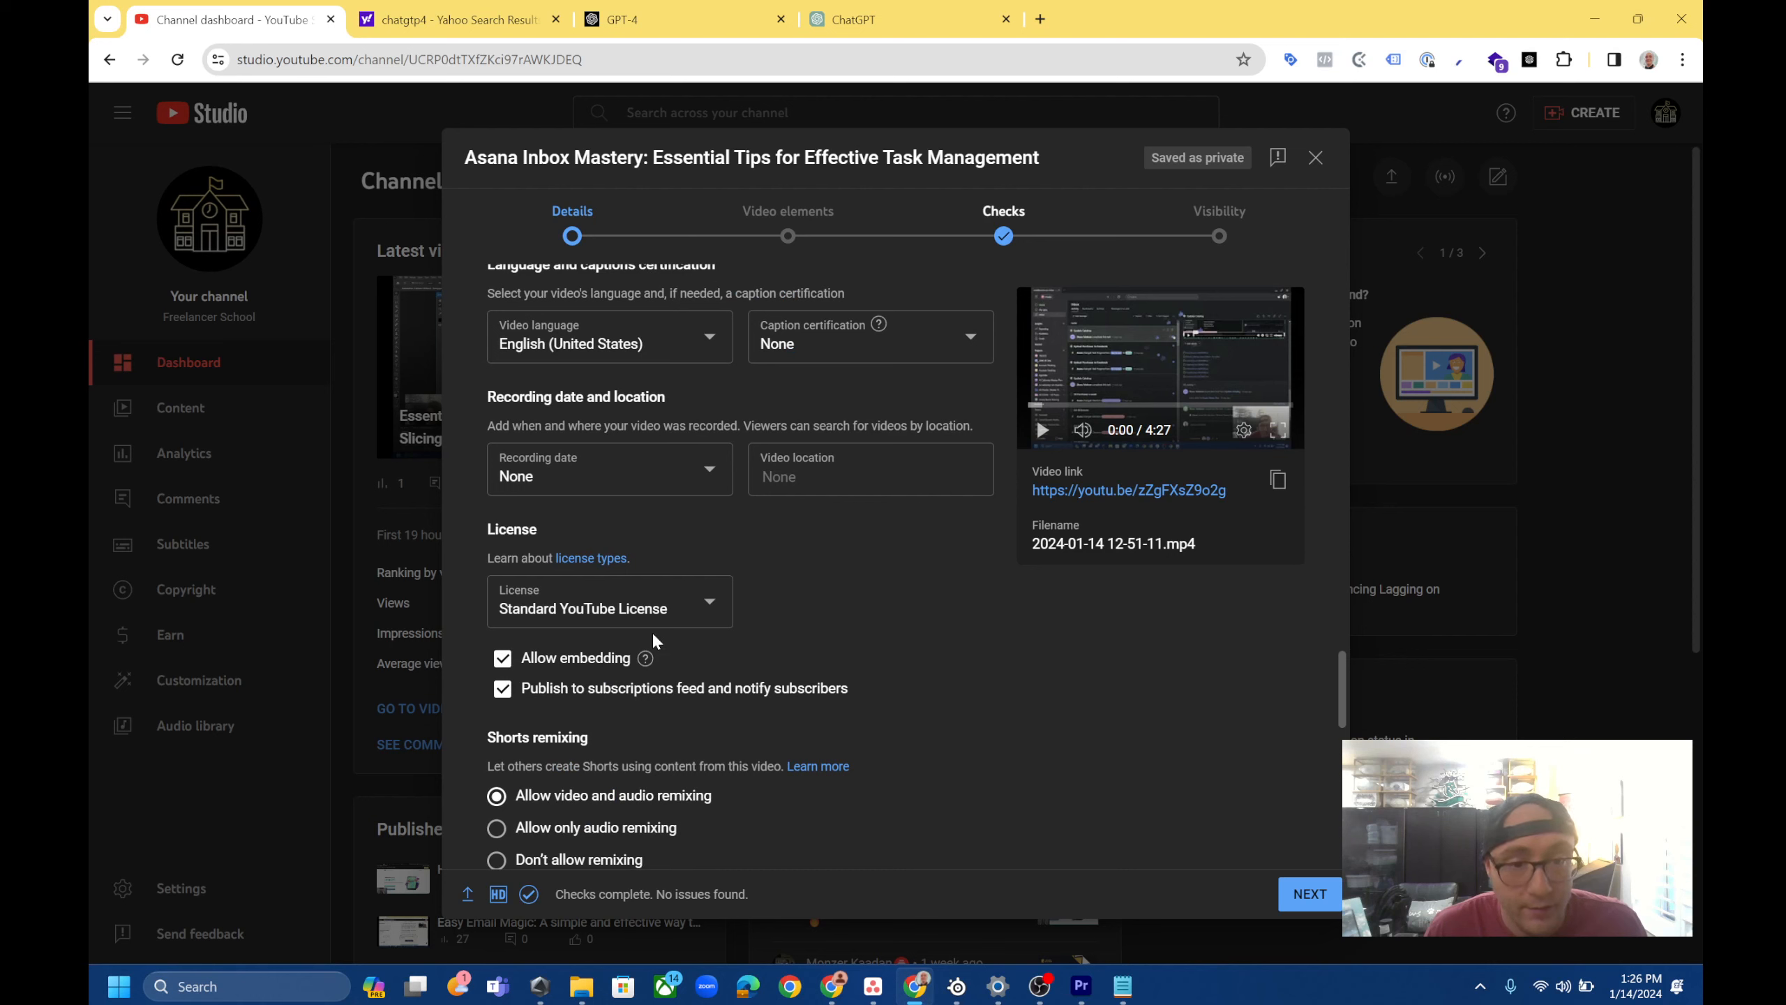
pyautogui.scroll(-3, 591, 739)
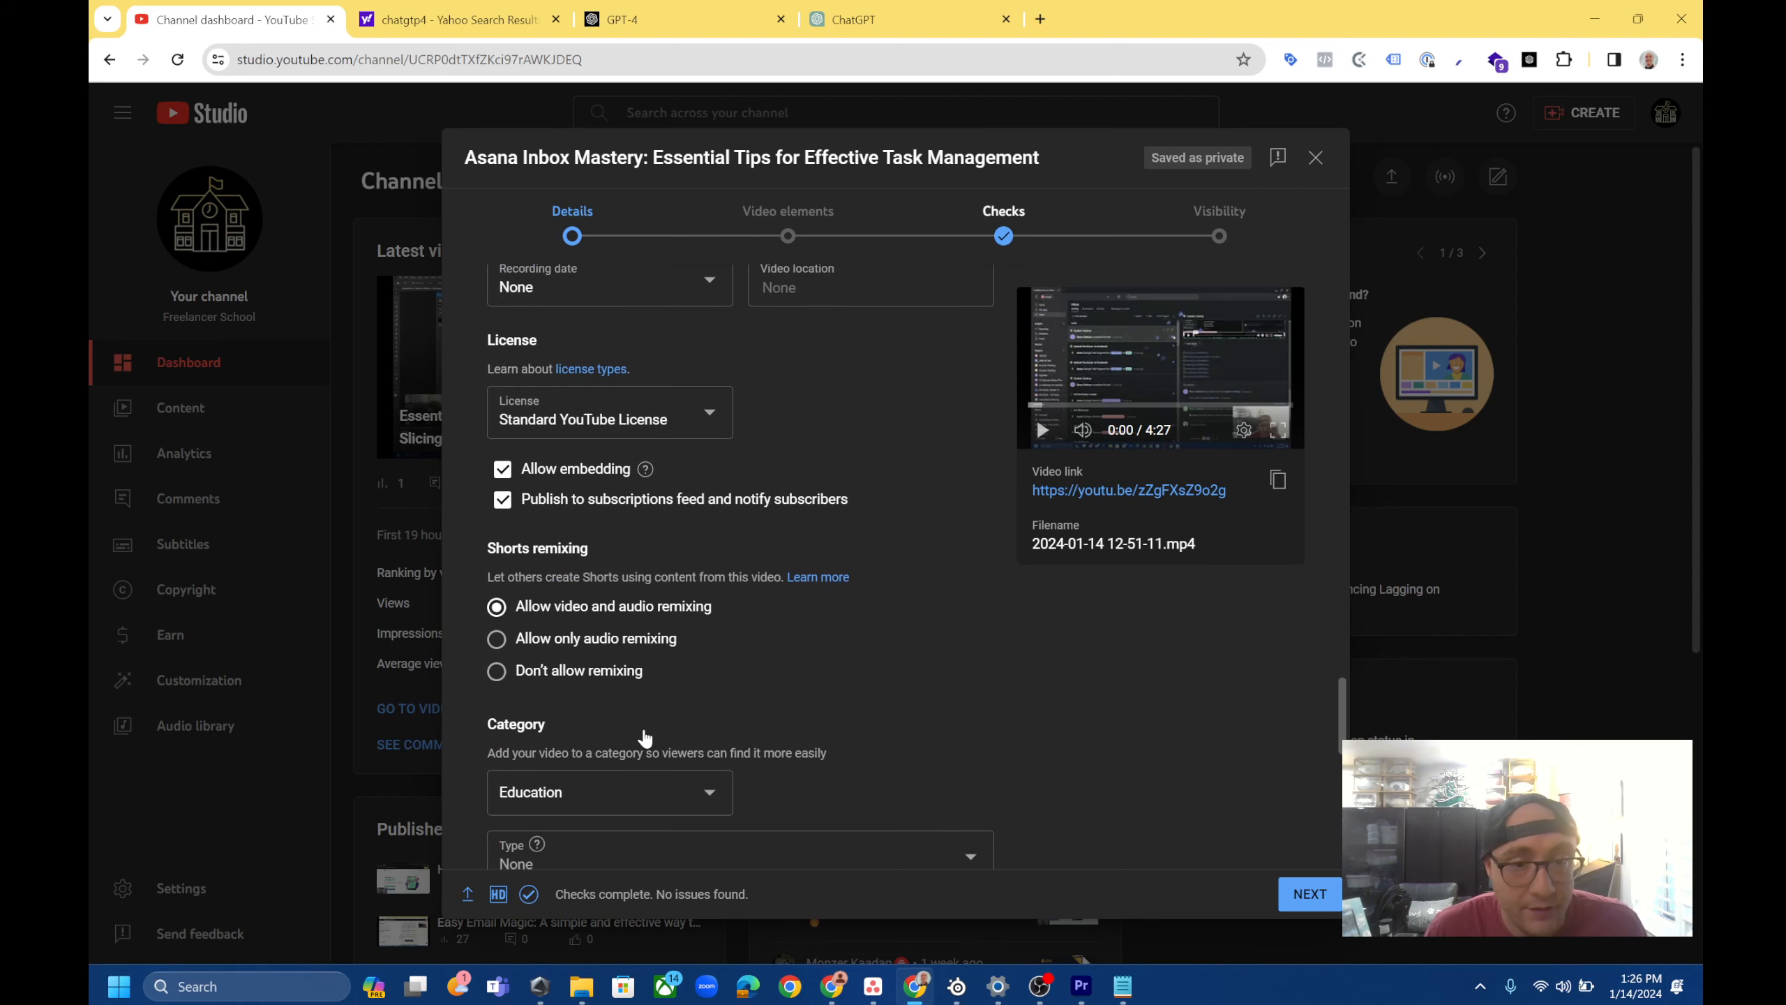
pyautogui.scroll(-6, 642, 732)
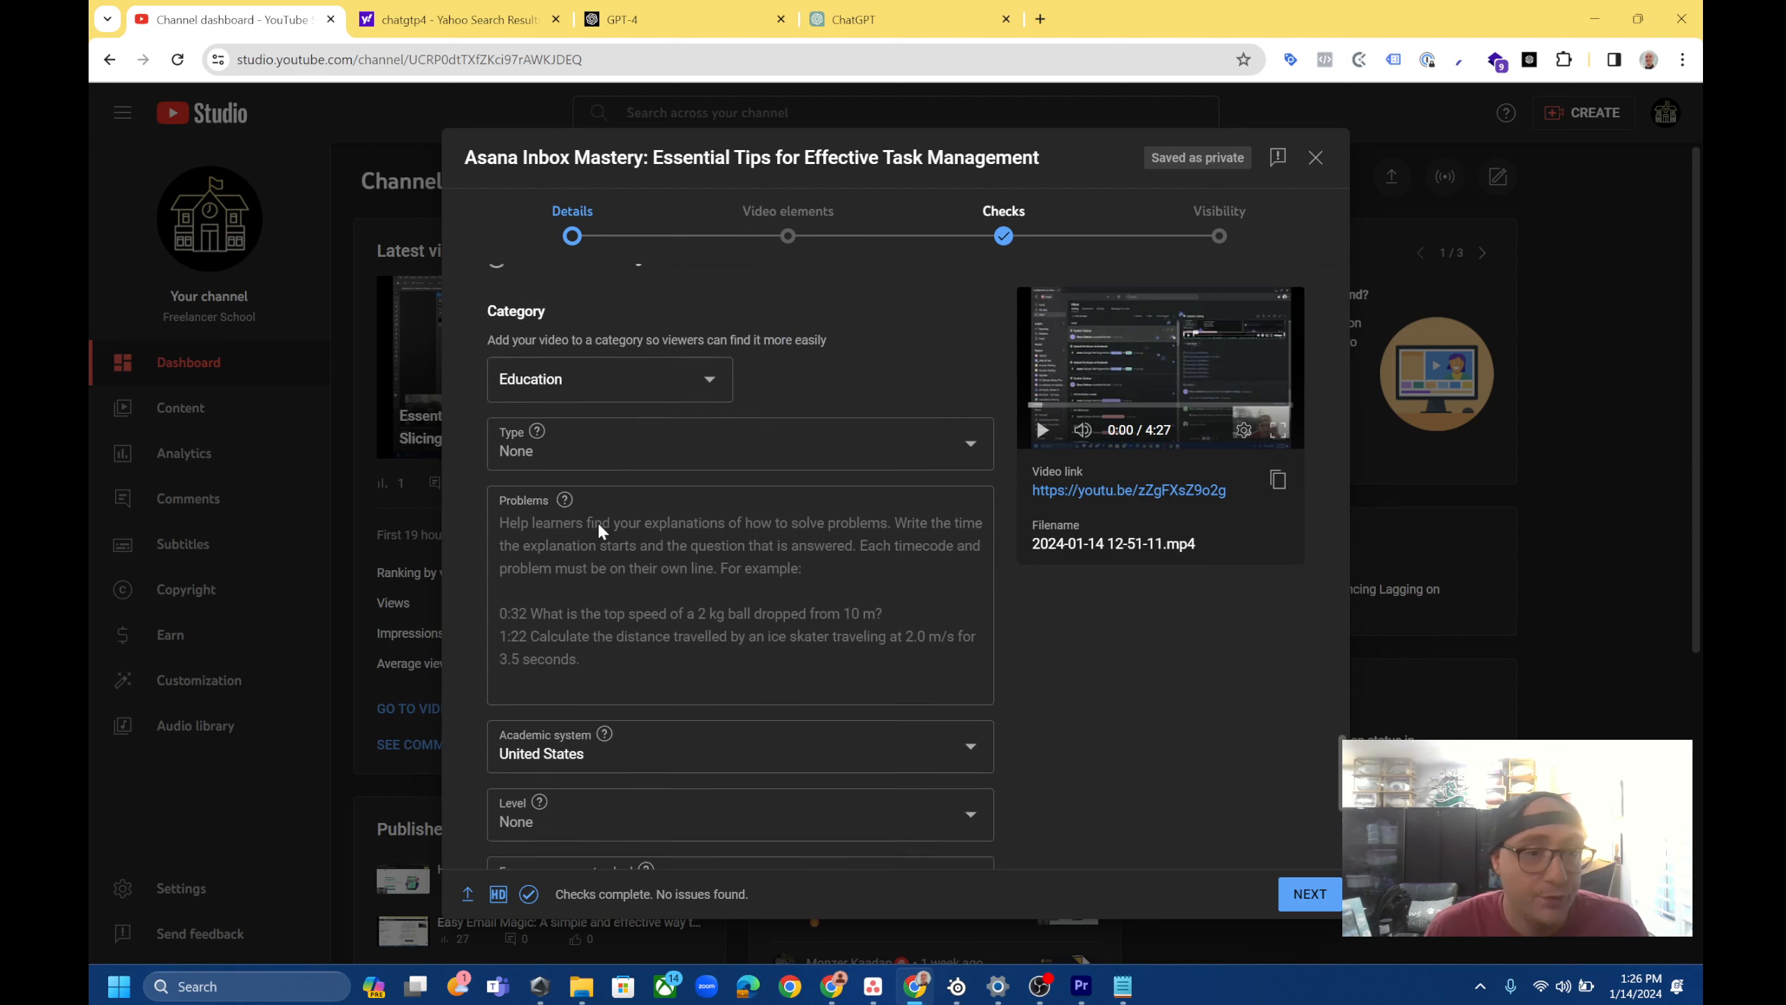
pyautogui.scroll(-1, 597, 521)
pyautogui.scroll(2, 606, 323)
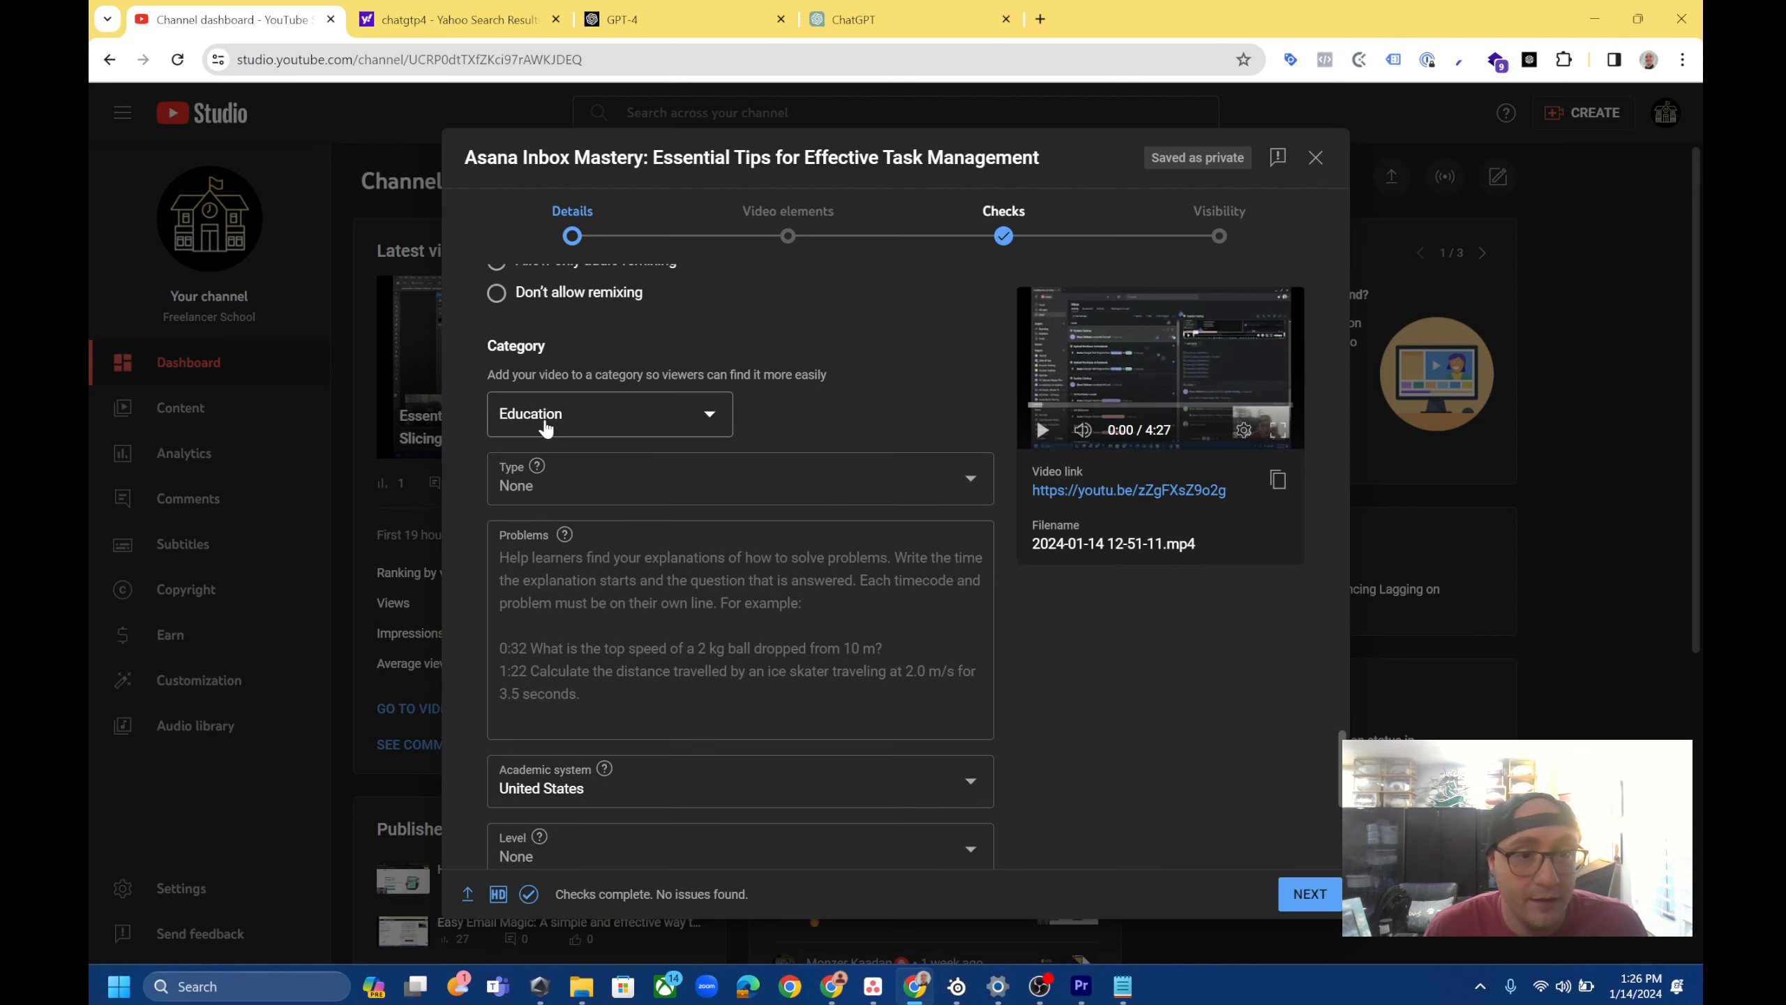
pyautogui.click(553, 488)
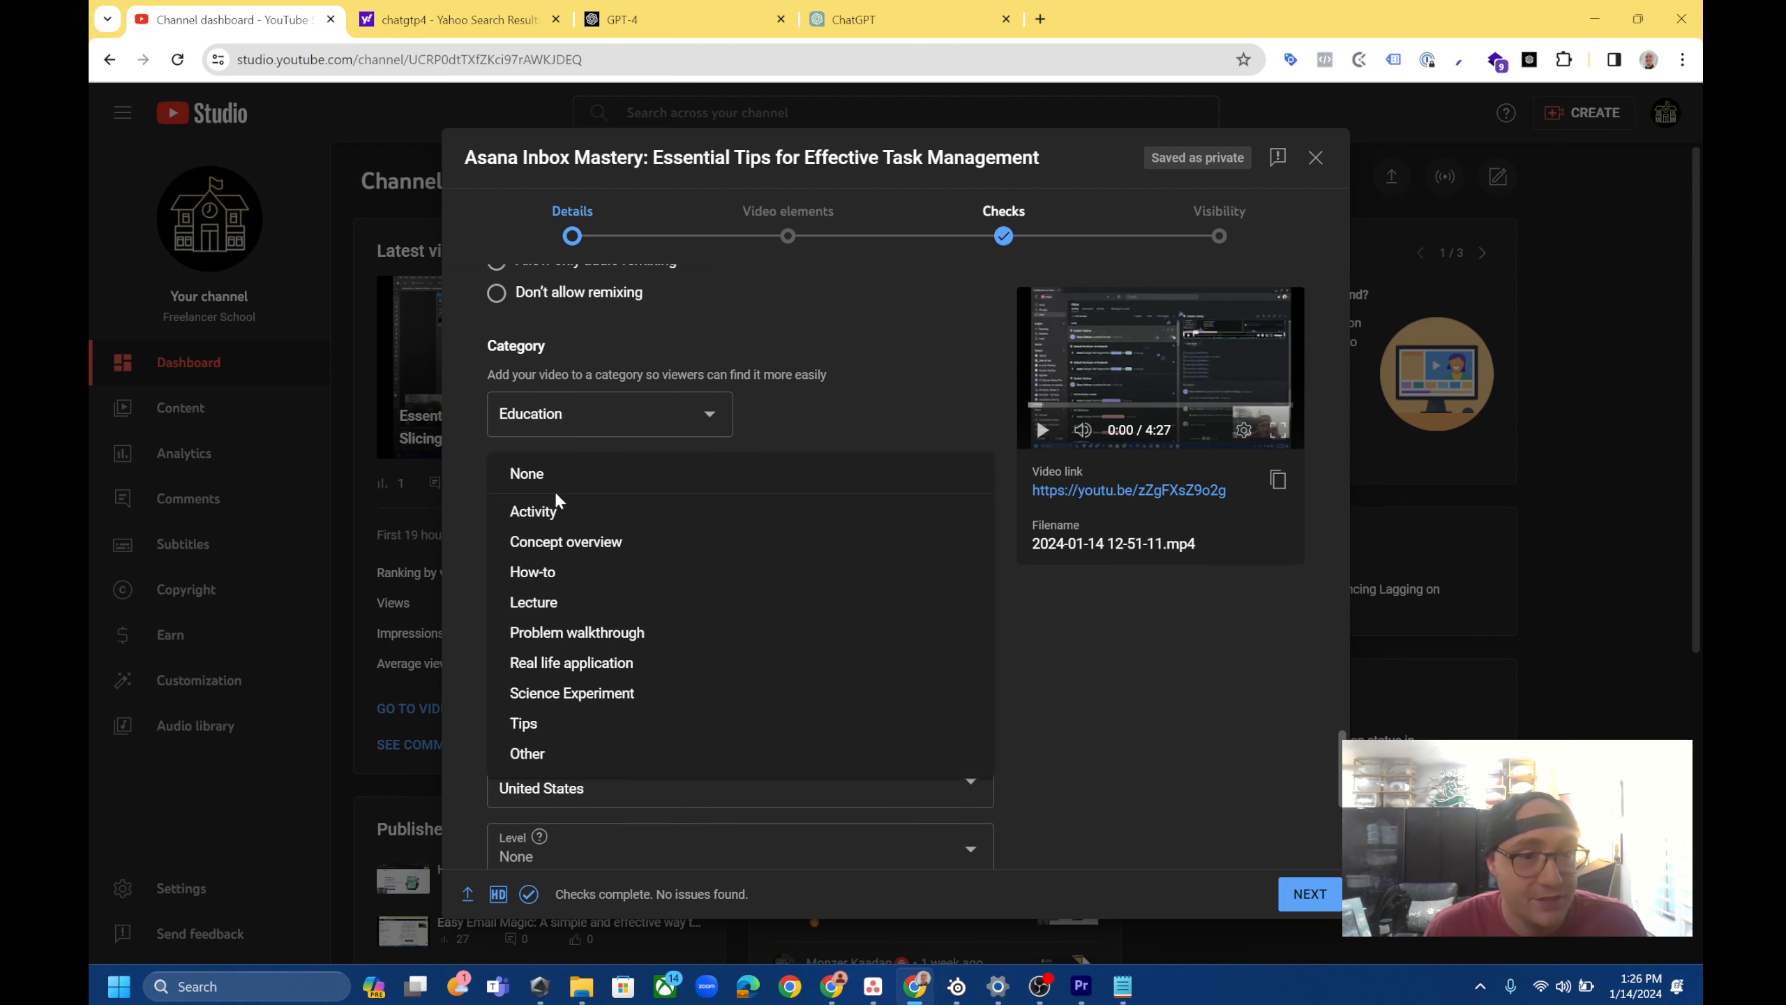
pyautogui.click(546, 573)
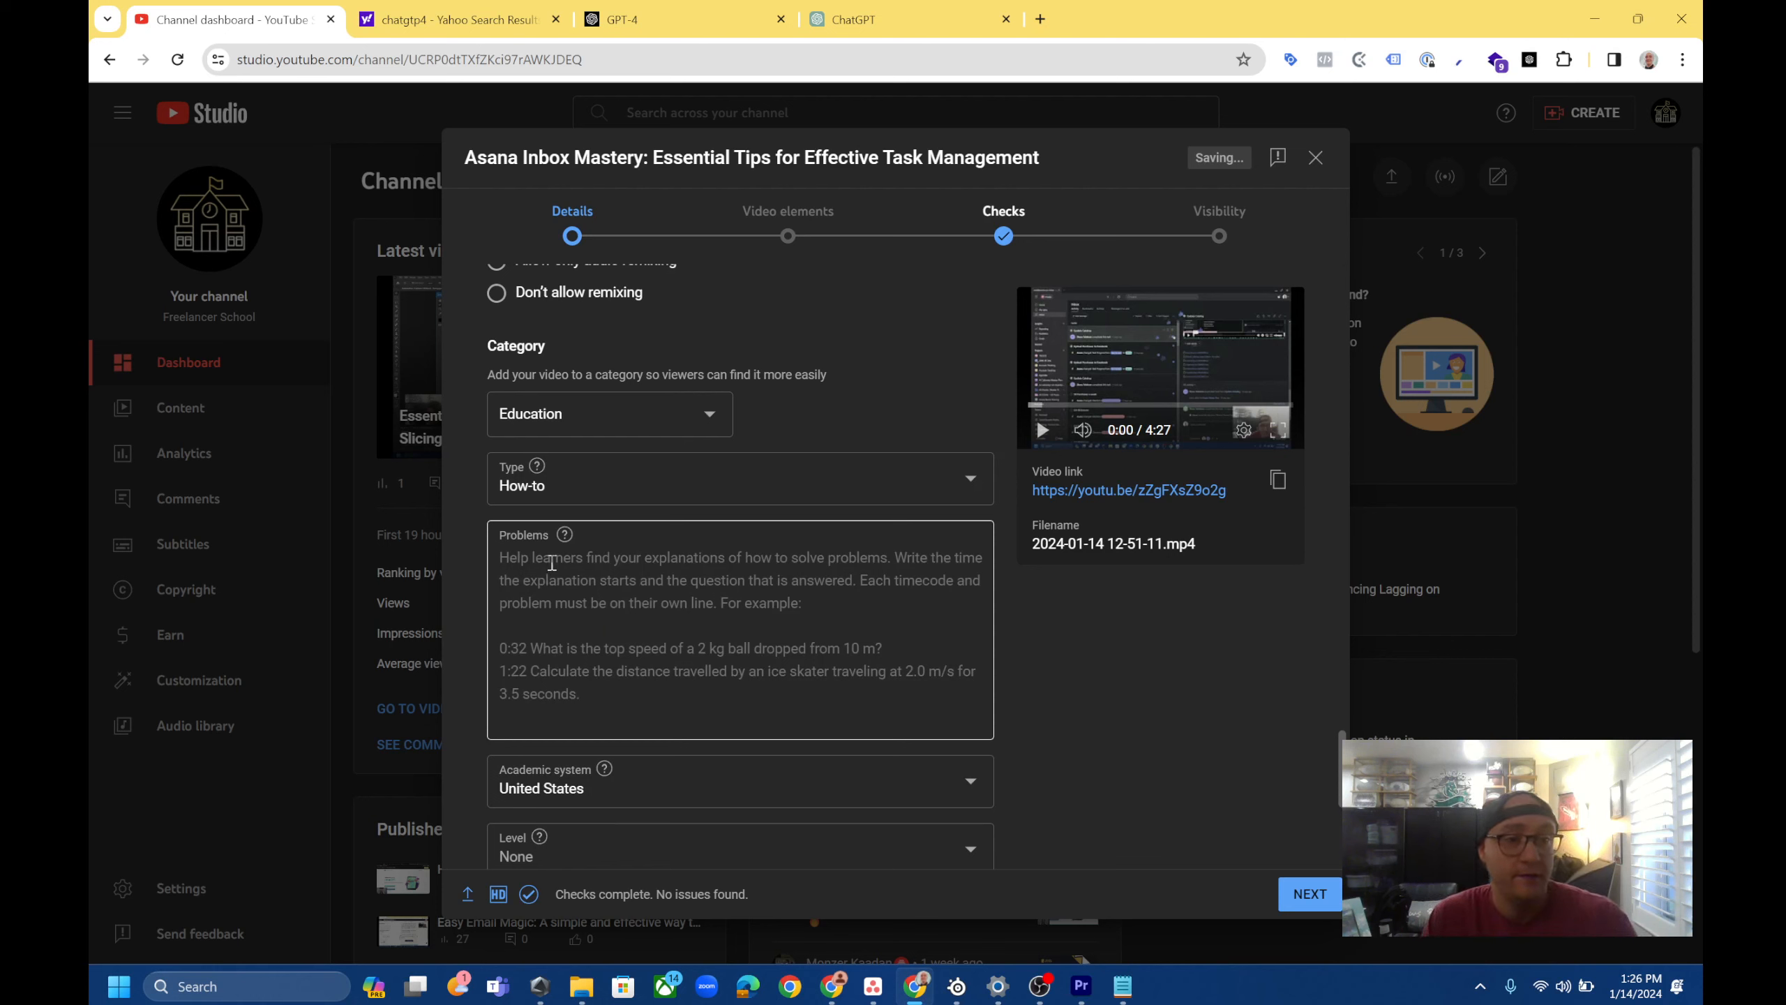
# Copy the help text of the Problems field and send it to ChatGPT, introduced by "Google asked me to do this..."
pyautogui.moveTo(567, 536)
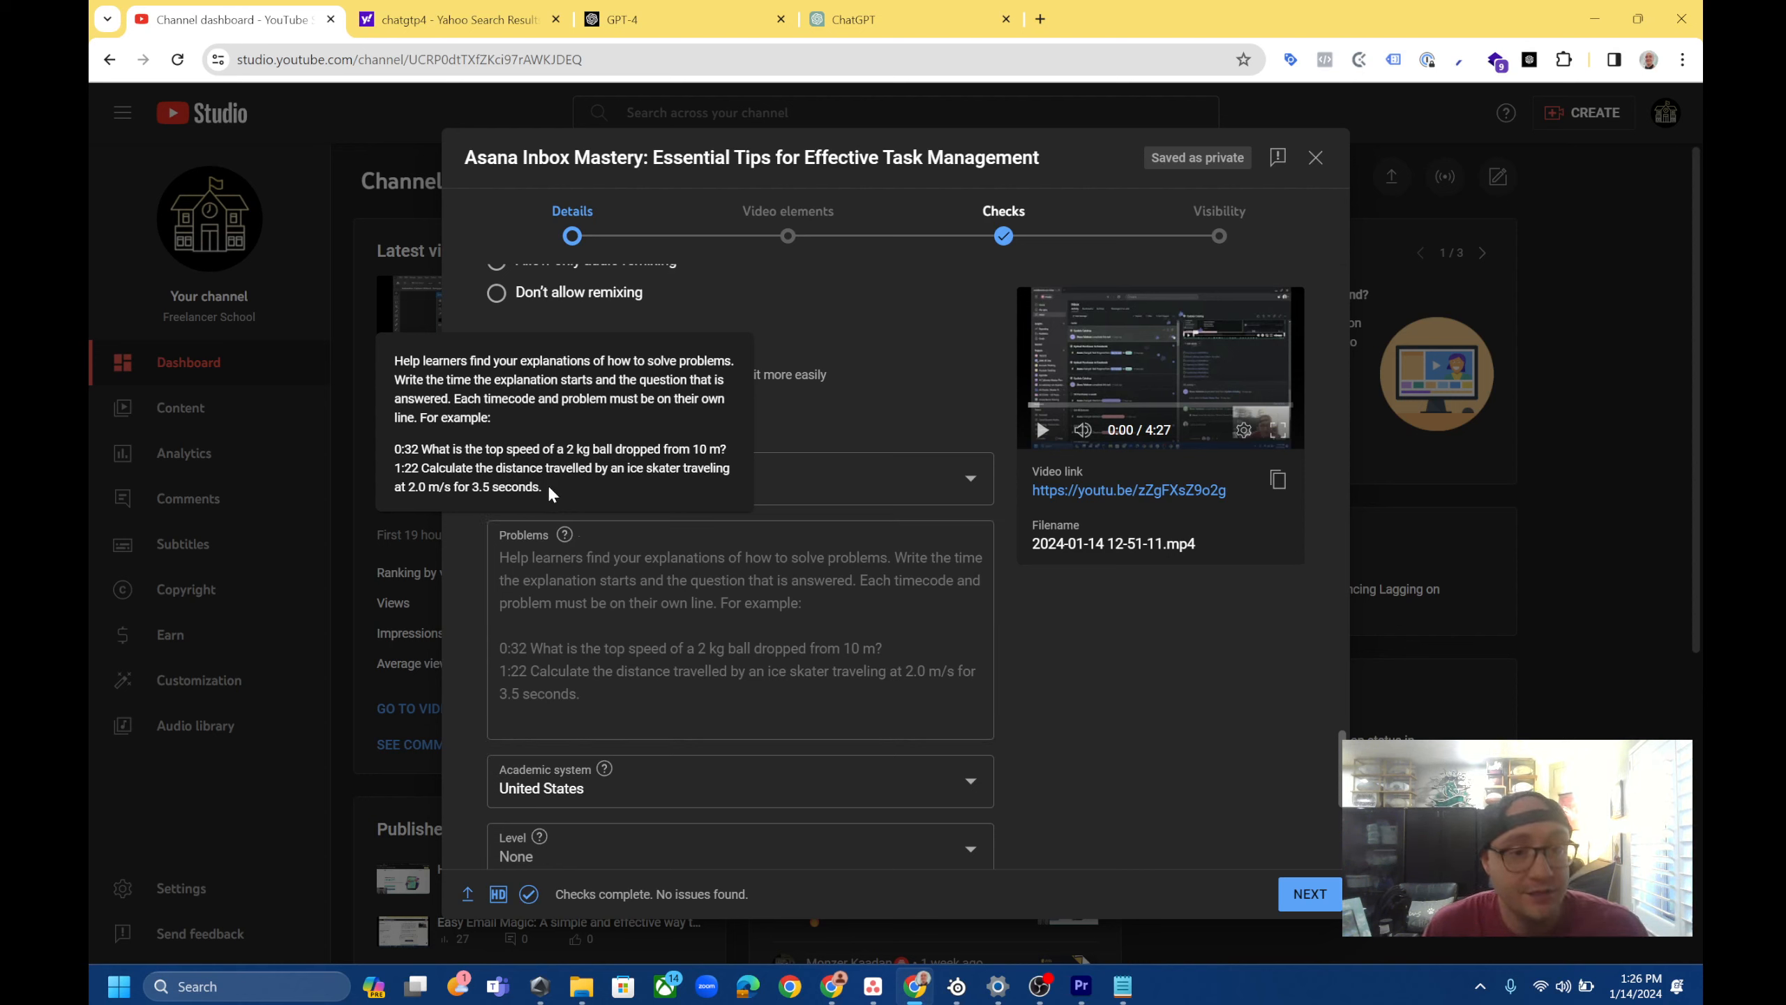
pyautogui.moveTo(545, 487); pyautogui.dragTo(396, 357)
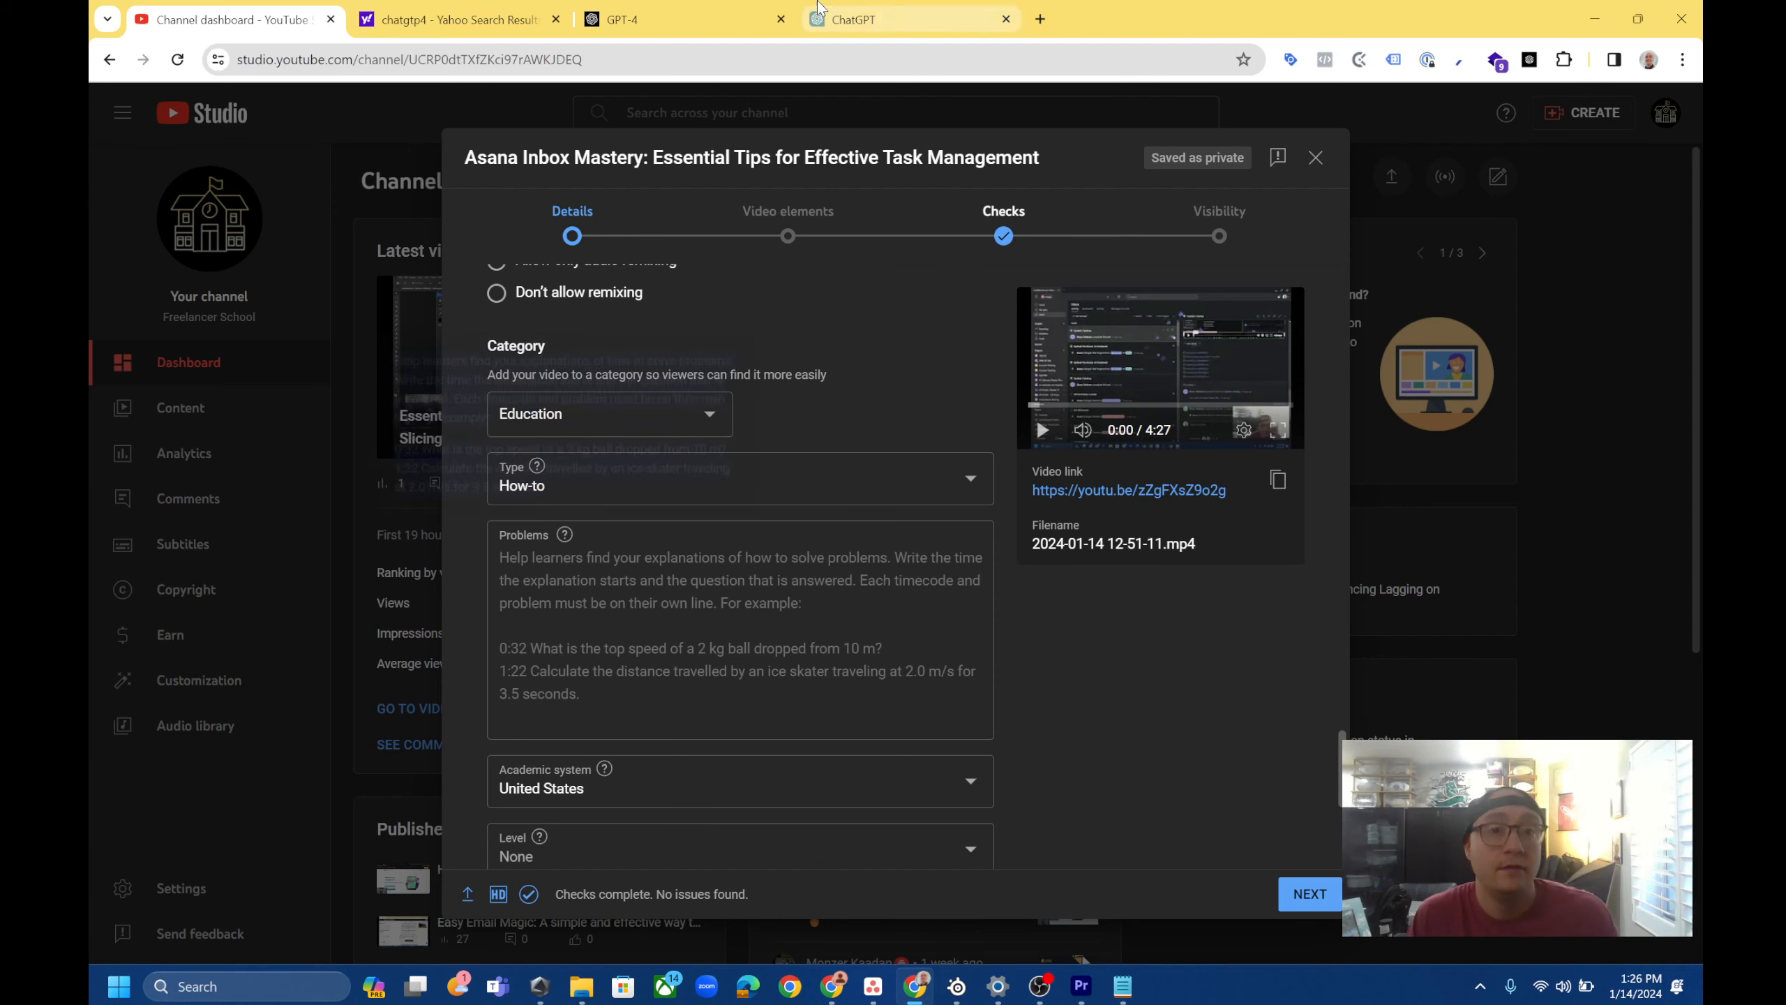
pyautogui.click(866, 19)
pyautogui.scroll(-8, 869, 742)
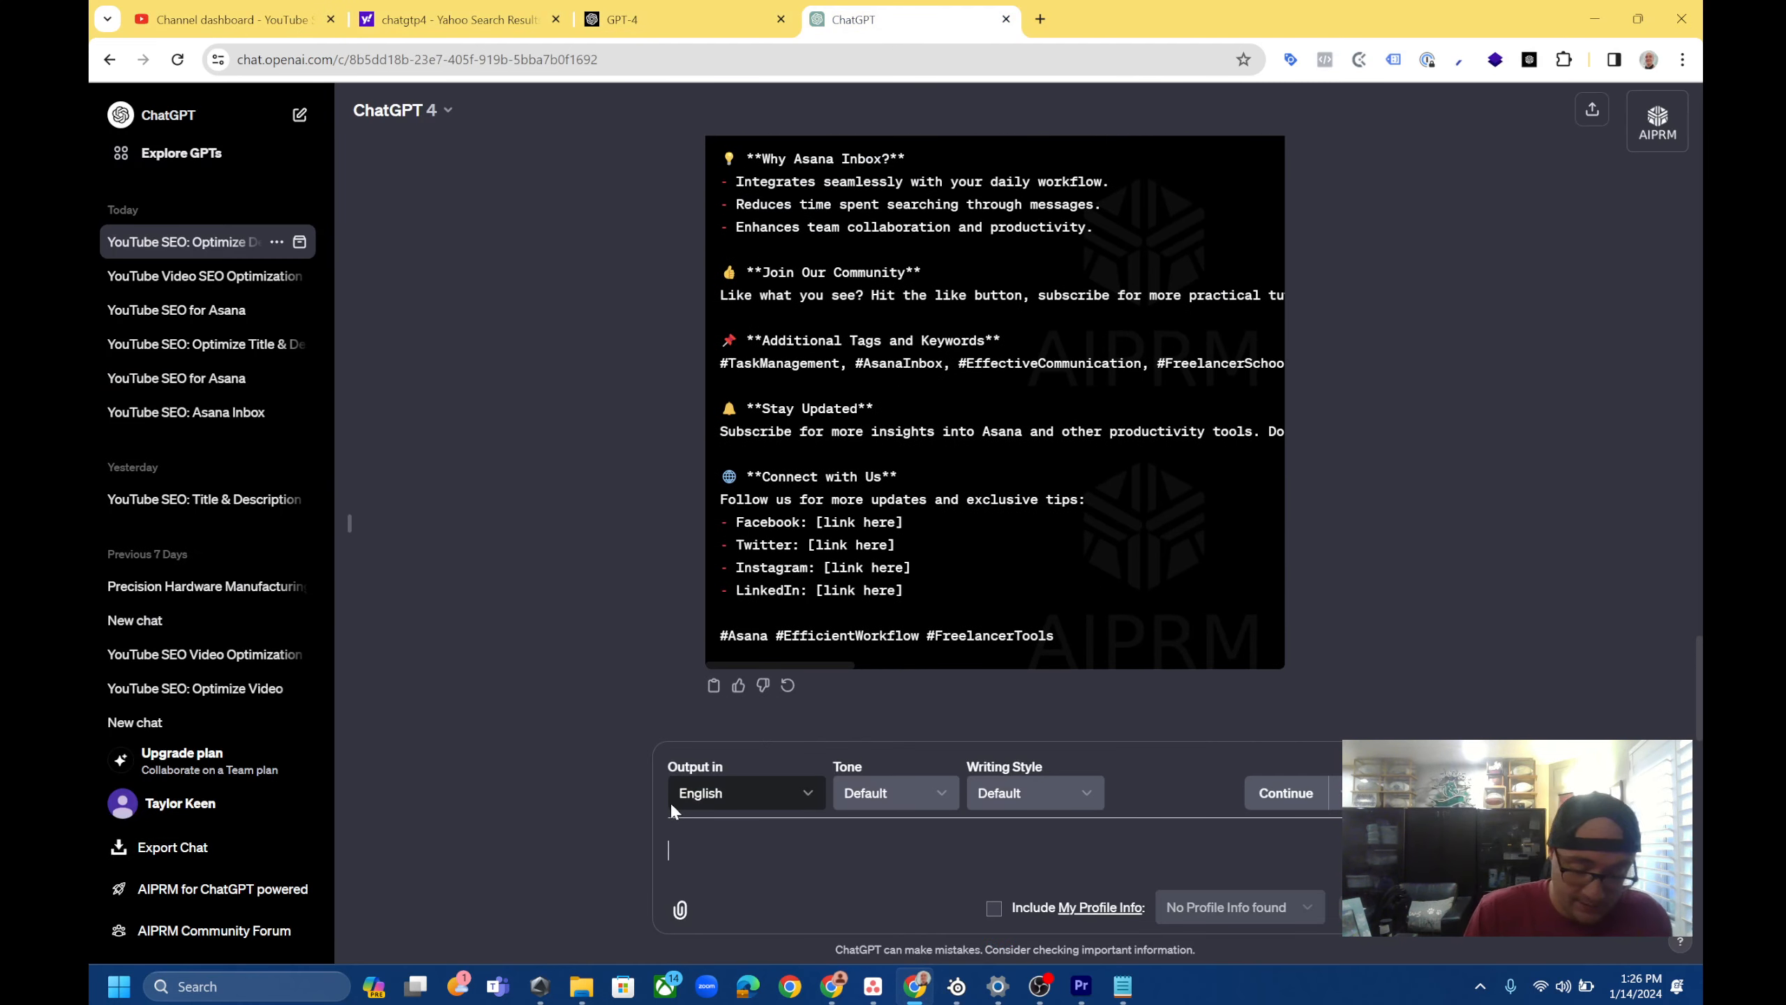
pyautogui.write('Google asked m')
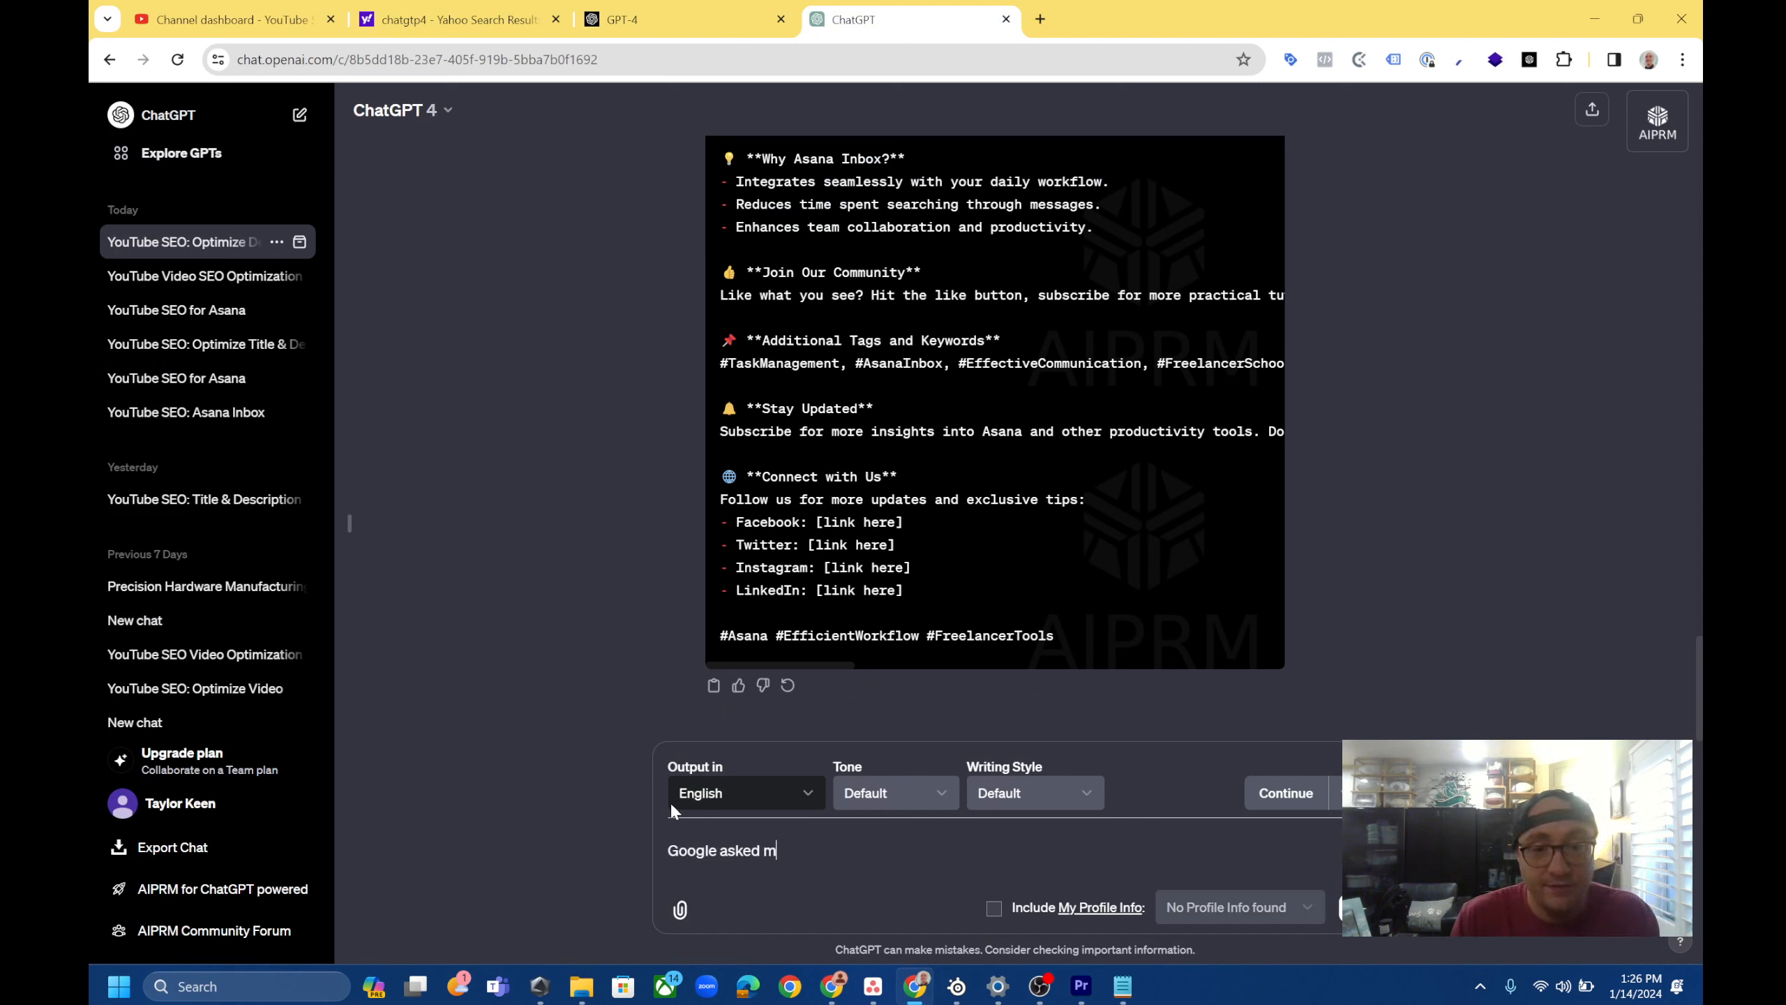
pyautogui.write('e to d')
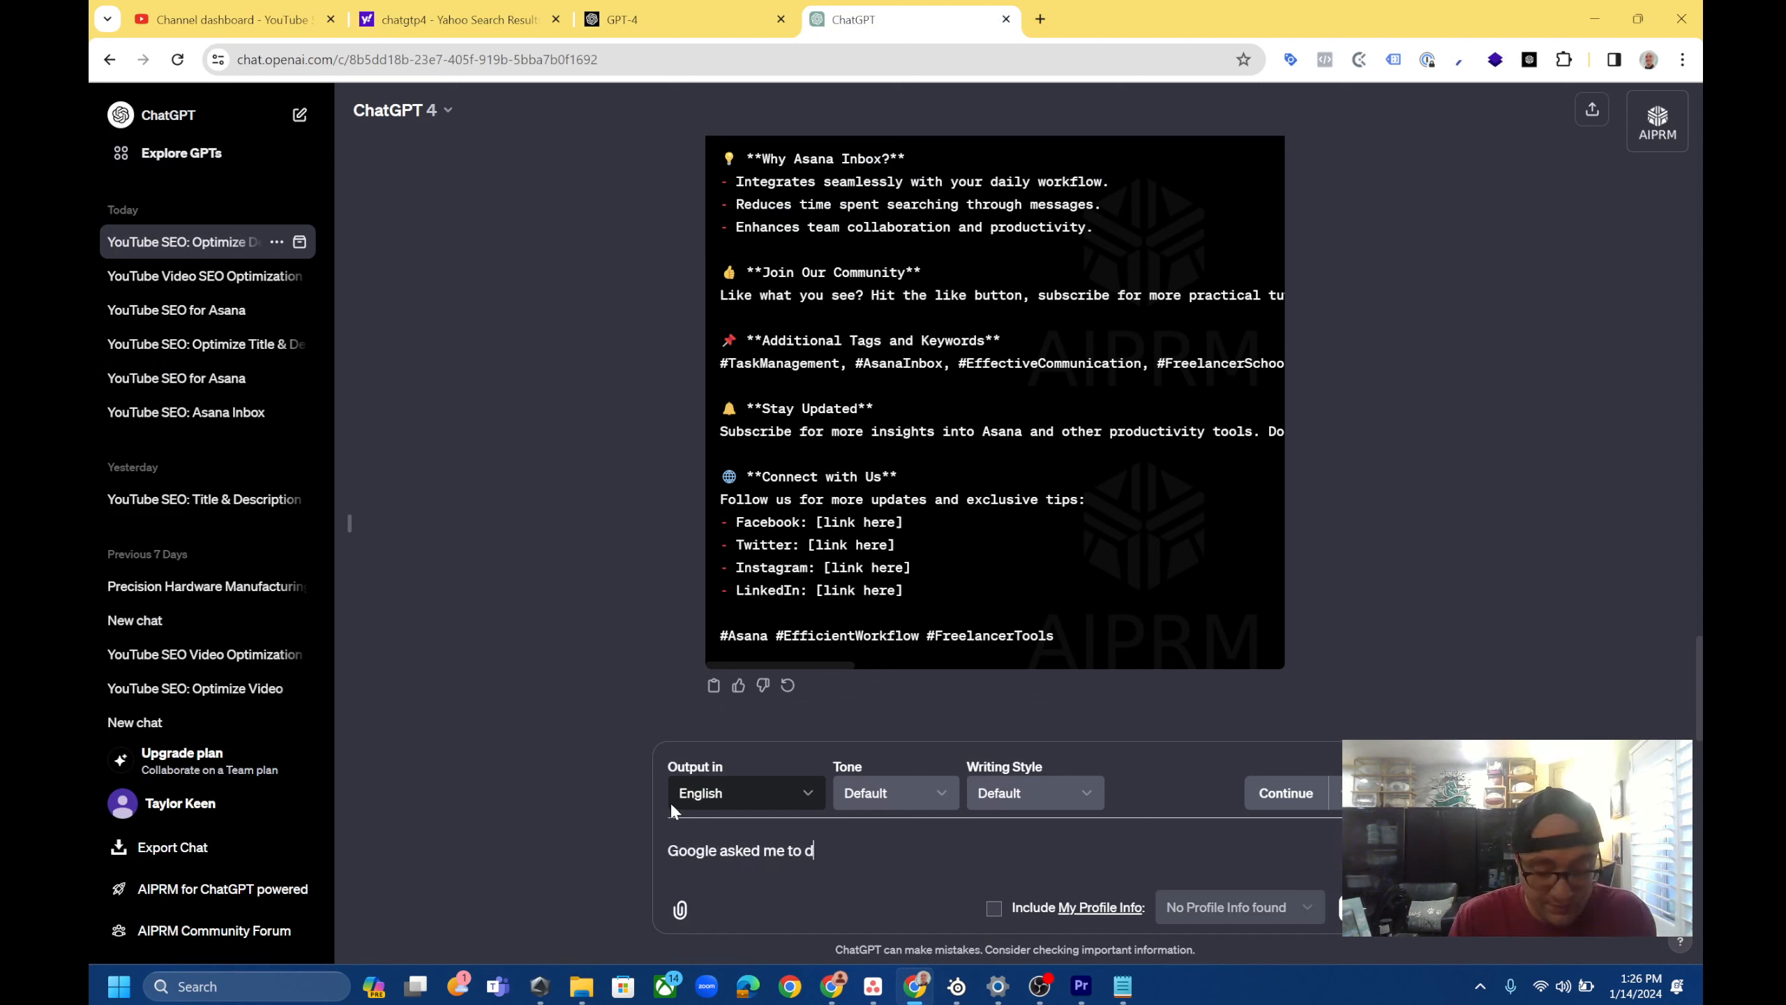
pyautogui.write('o this...')
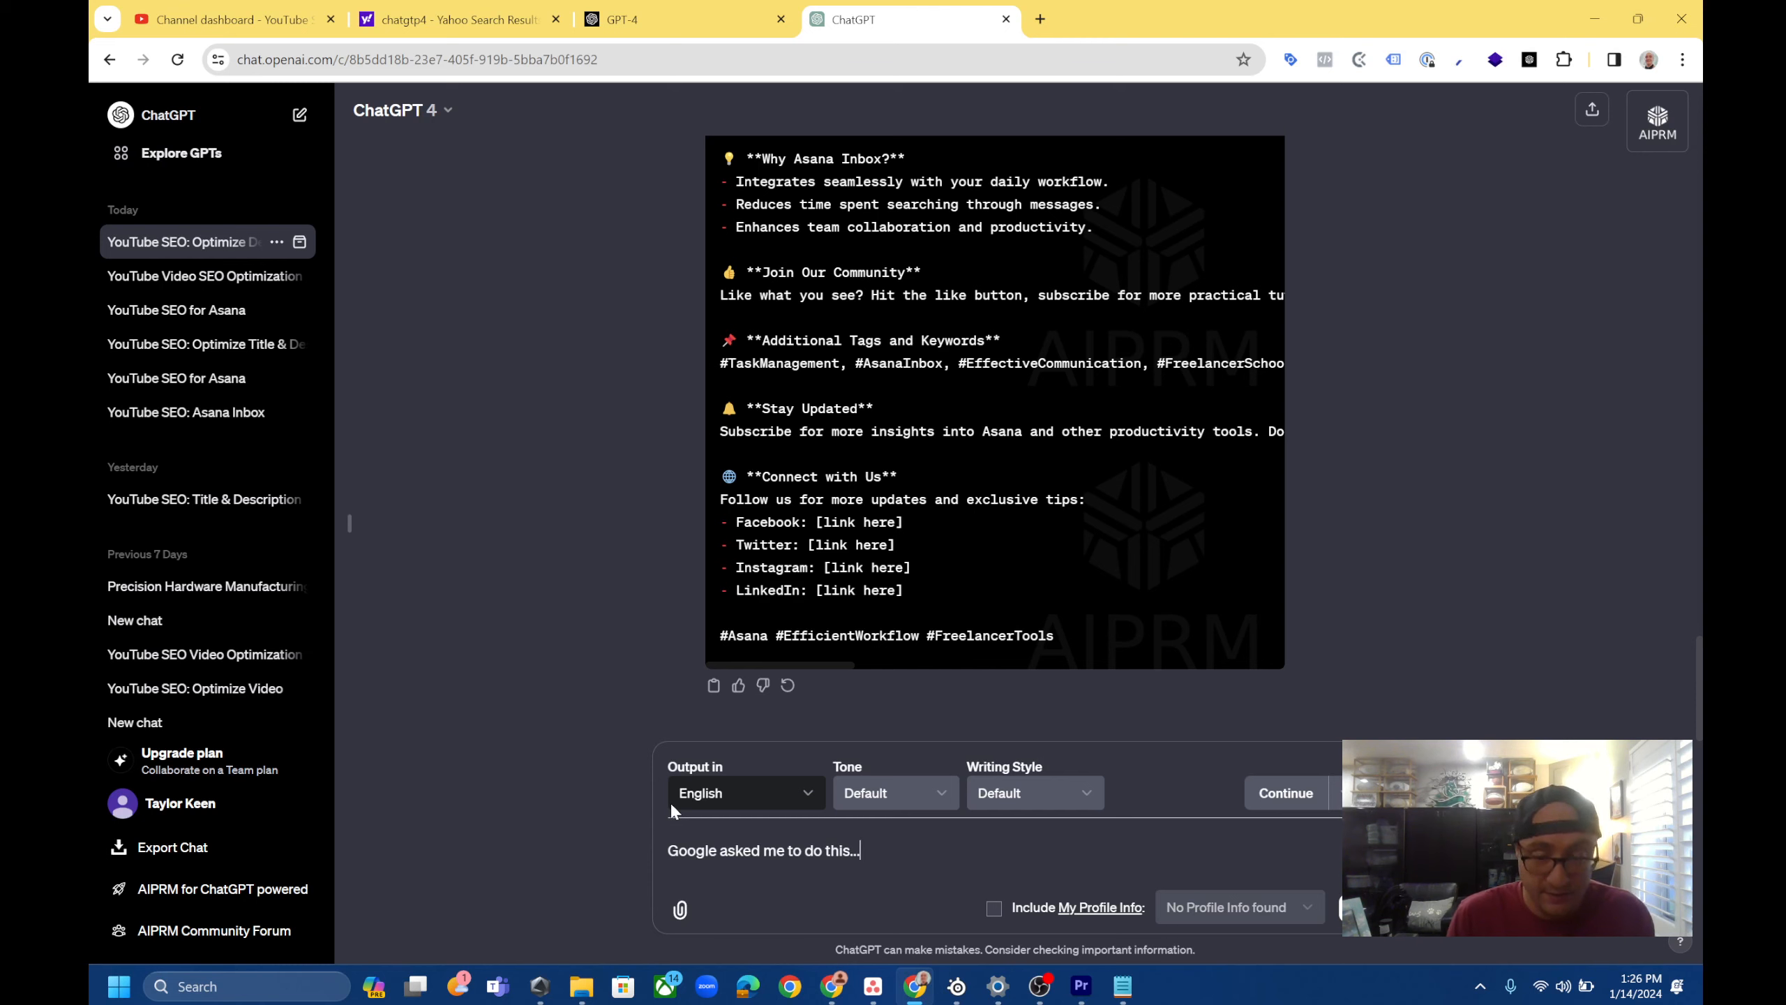
pyautogui.hotkey('ctrl', 'v')
pyautogui.press('Return')
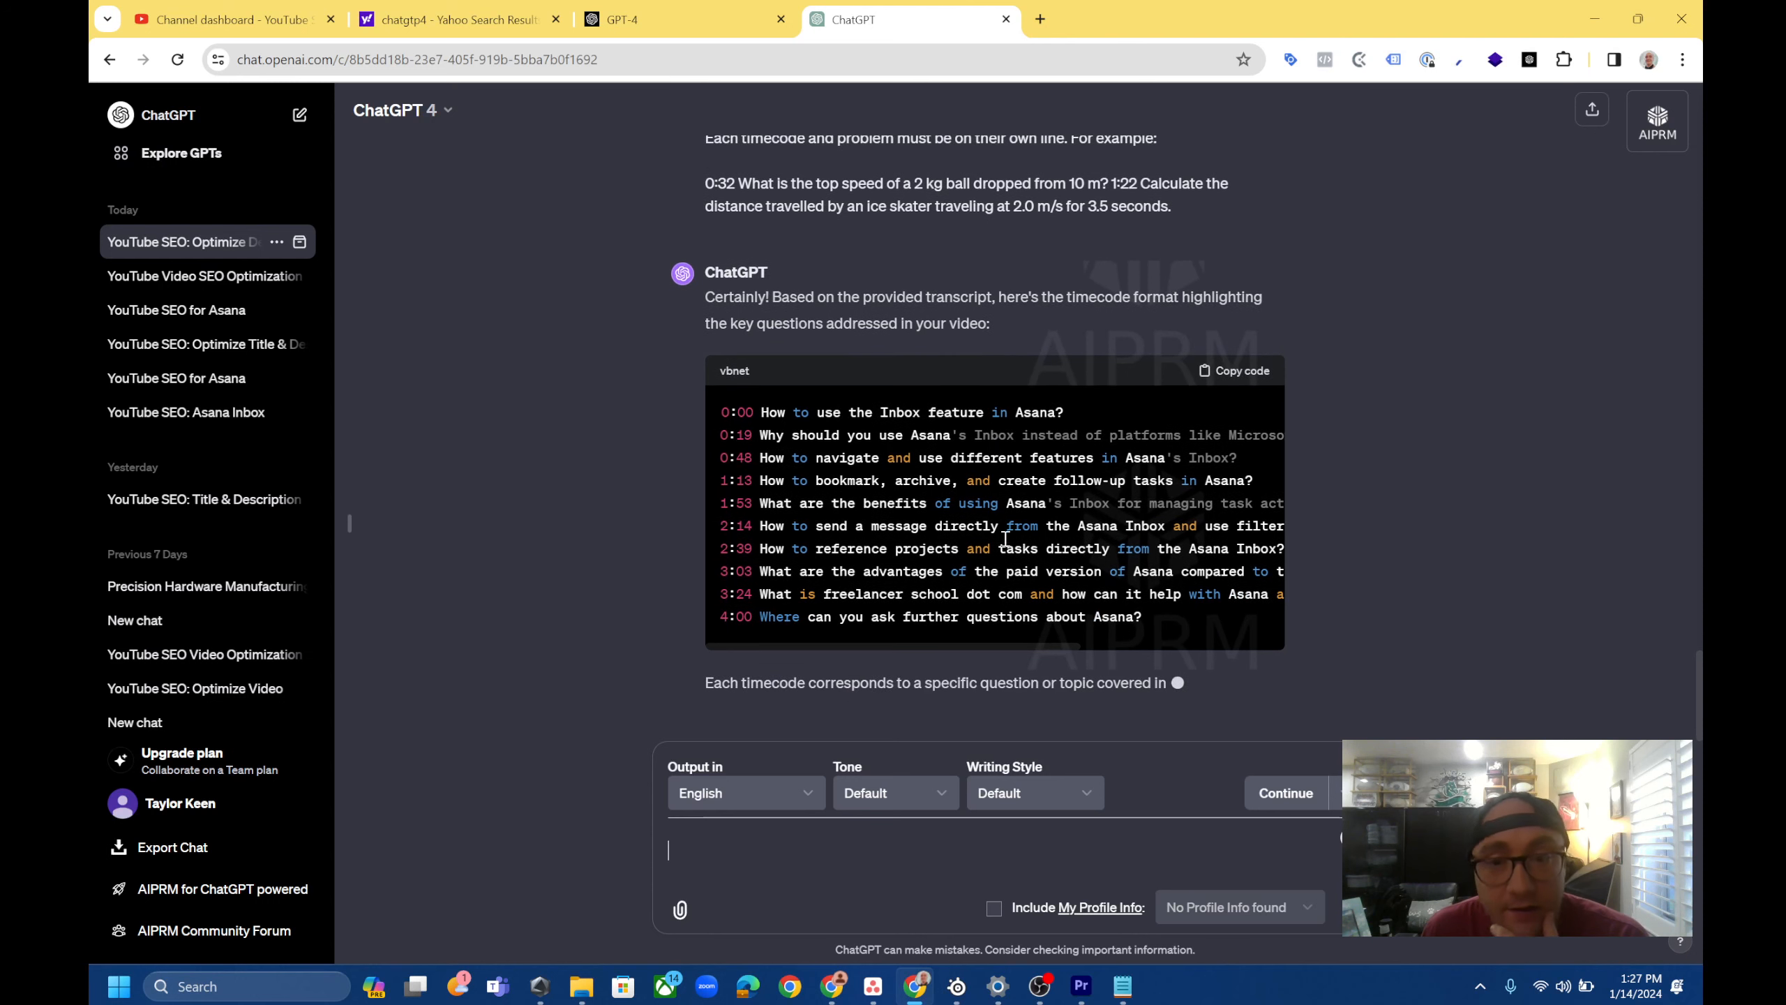
# Copy ChatGPT's timecoded question list into the video's Problems field in YouTube Studio and remove the trailing blank line
pyautogui.click(1243, 344)
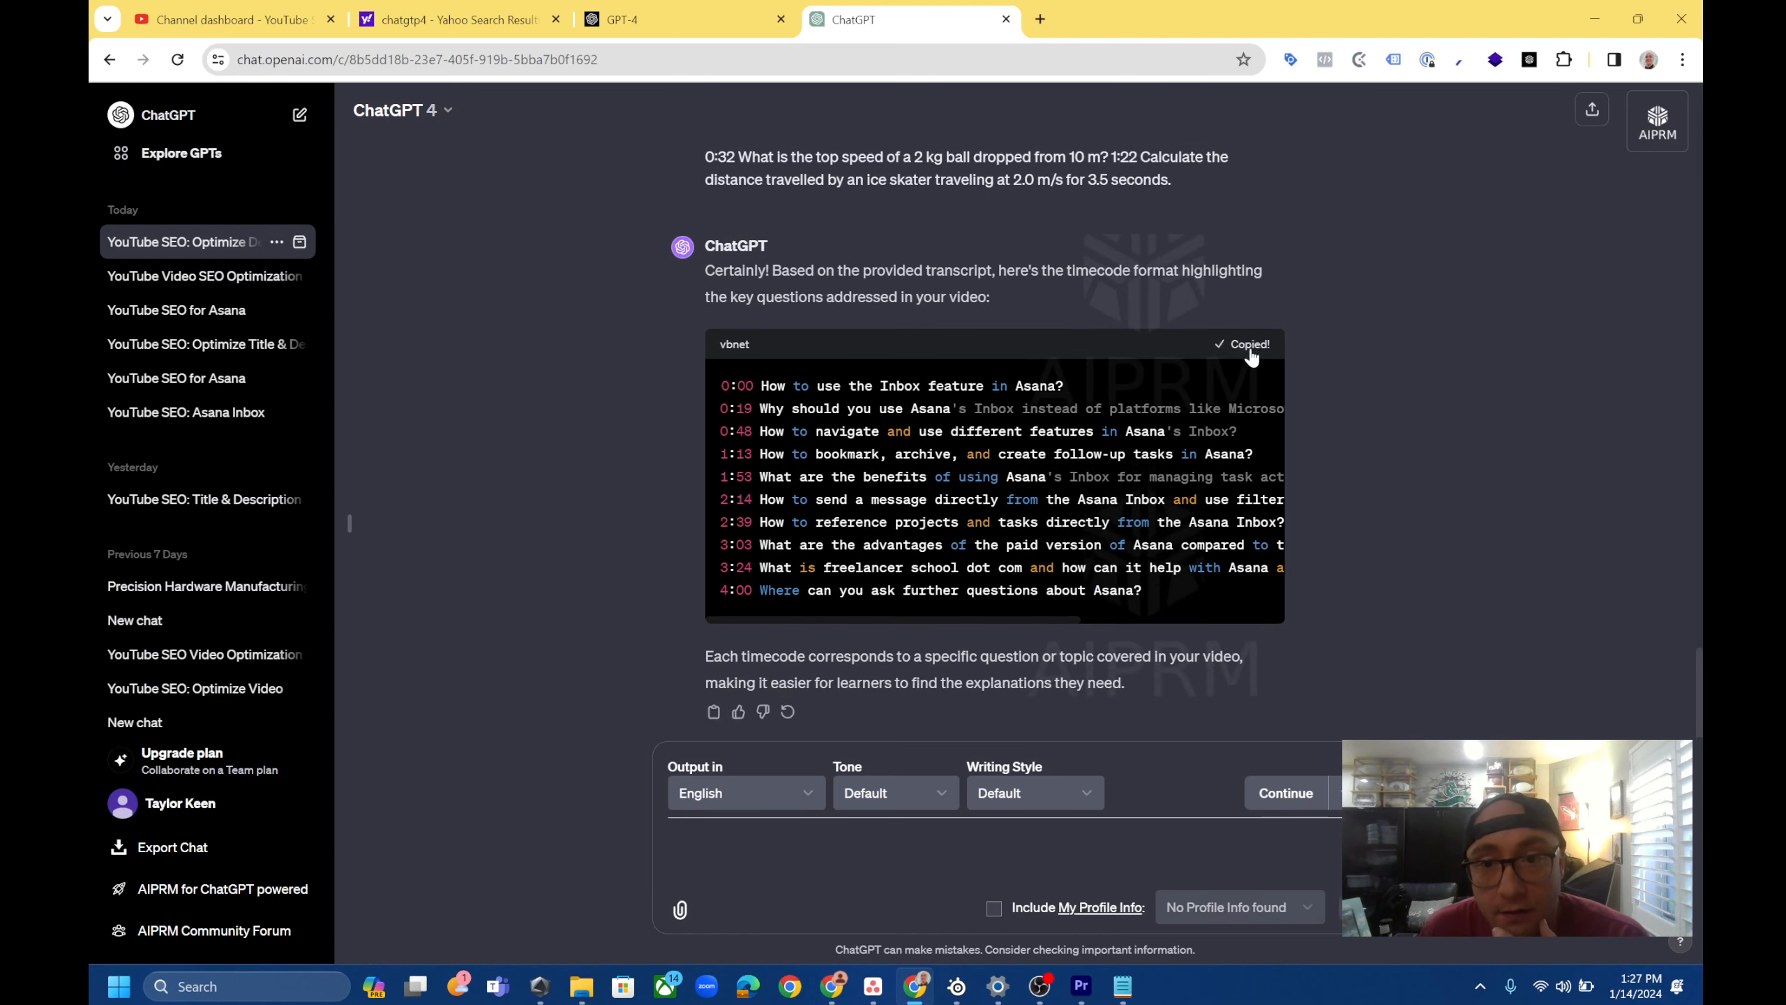
pyautogui.click(290, 32)
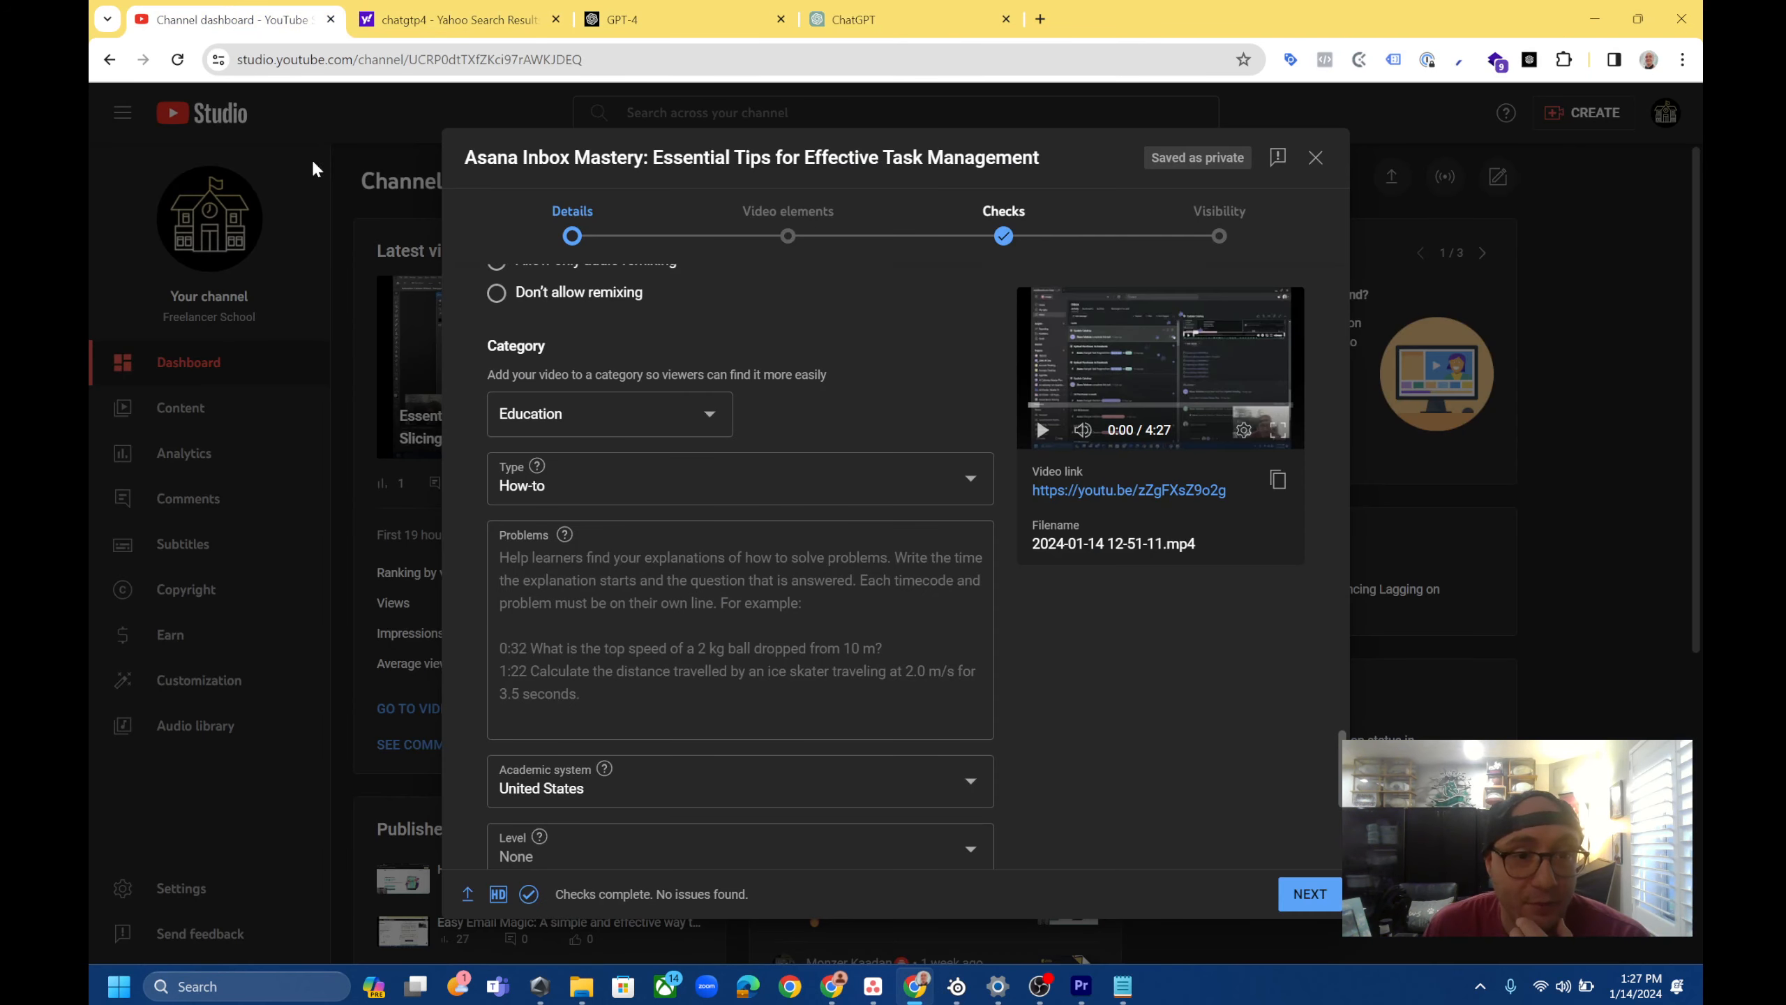
pyautogui.click(614, 546)
pyautogui.hotkey('ctrl', 'v')
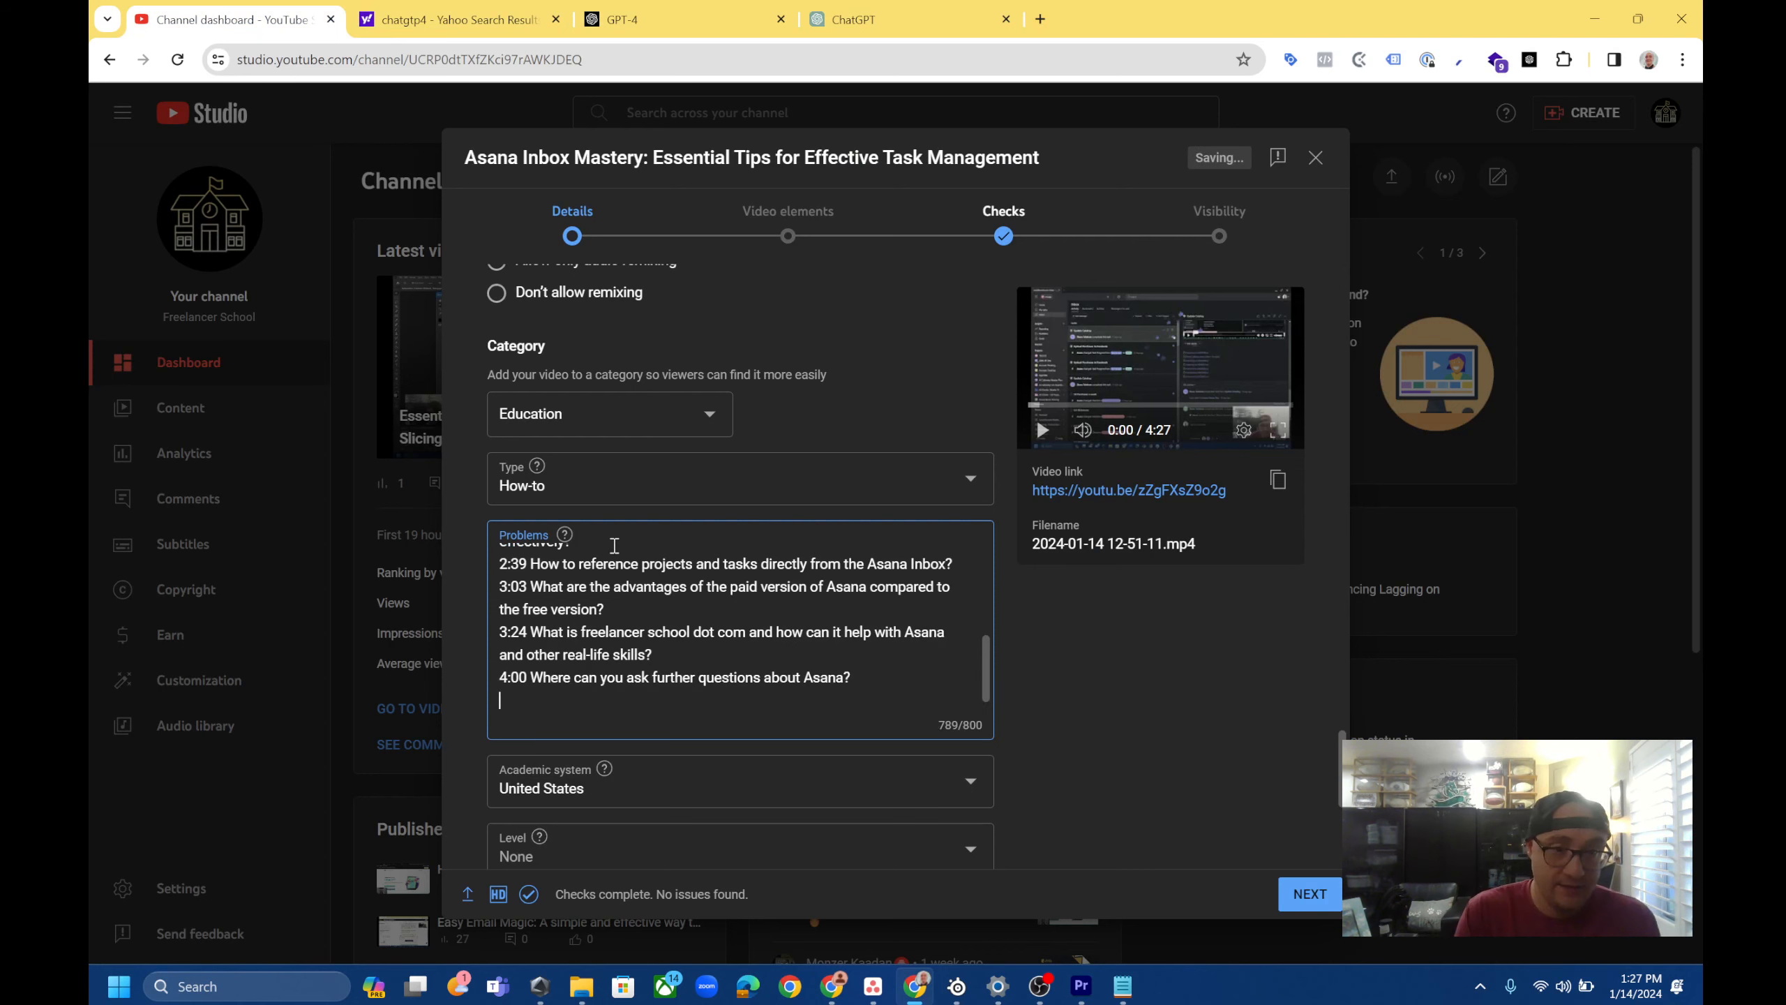
pyautogui.press('BackSpace')
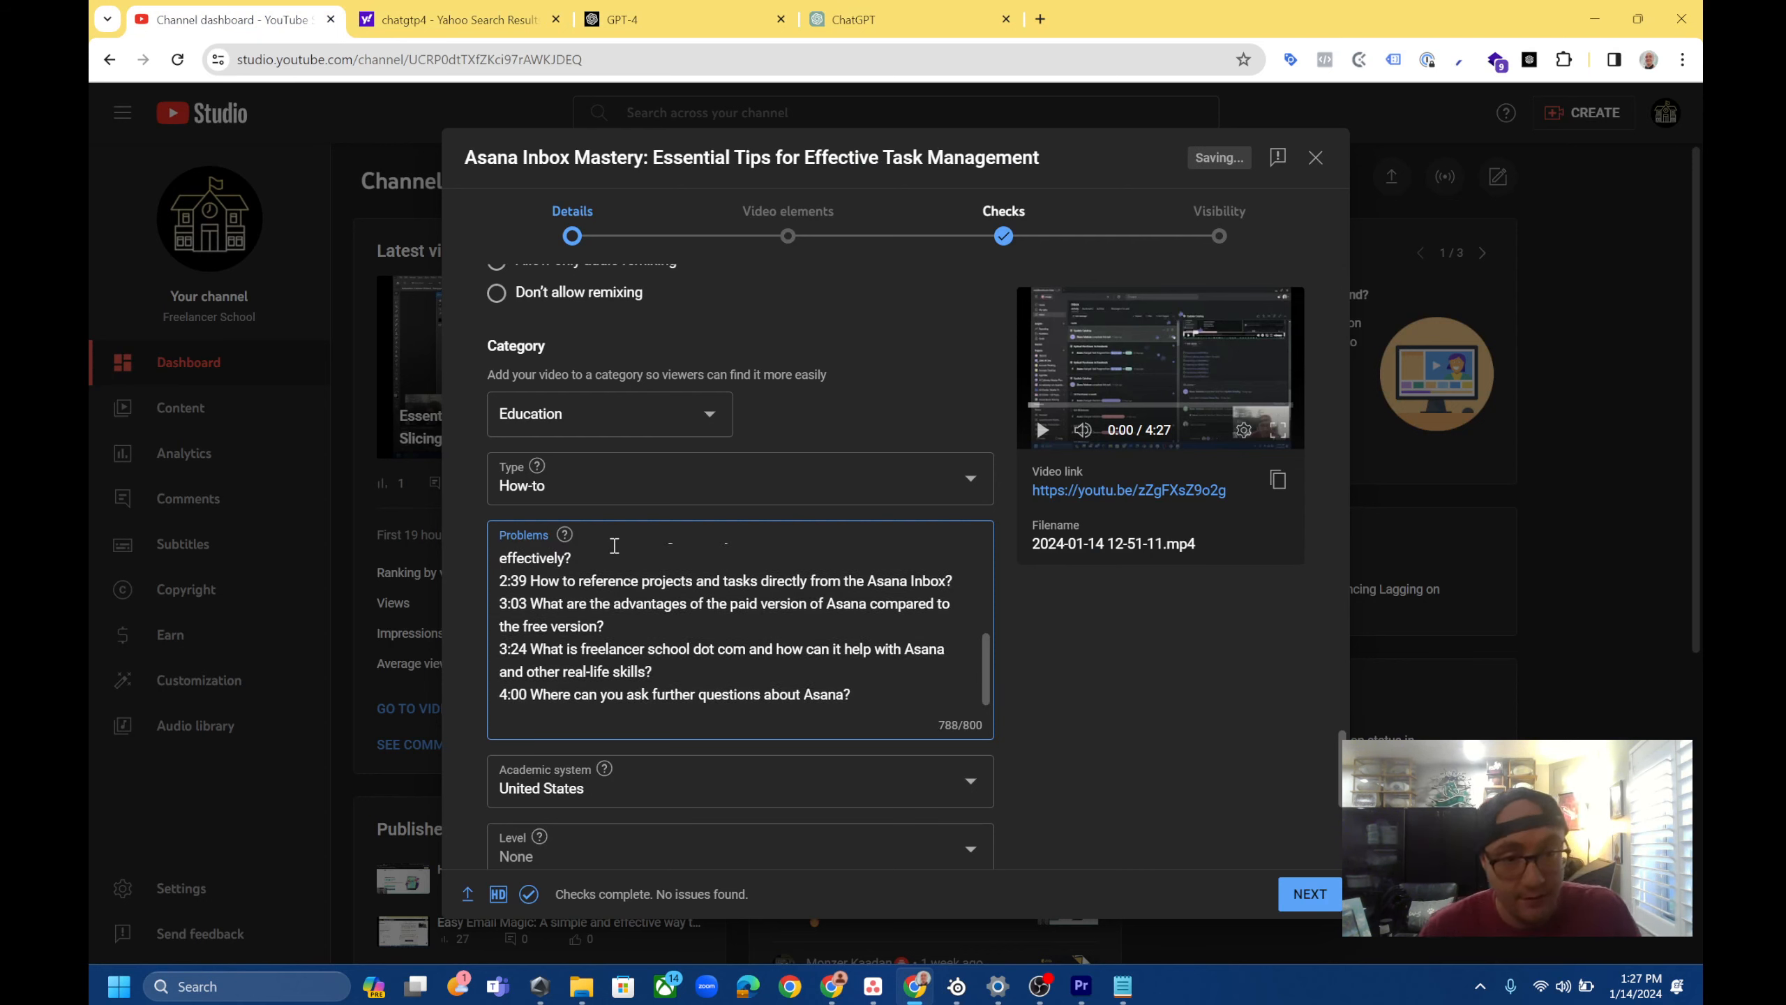
# Set the video's level to Beginner, leave the comment and rating settings as they are, and continue to the video elements
pyautogui.scroll(-3, 639, 657)
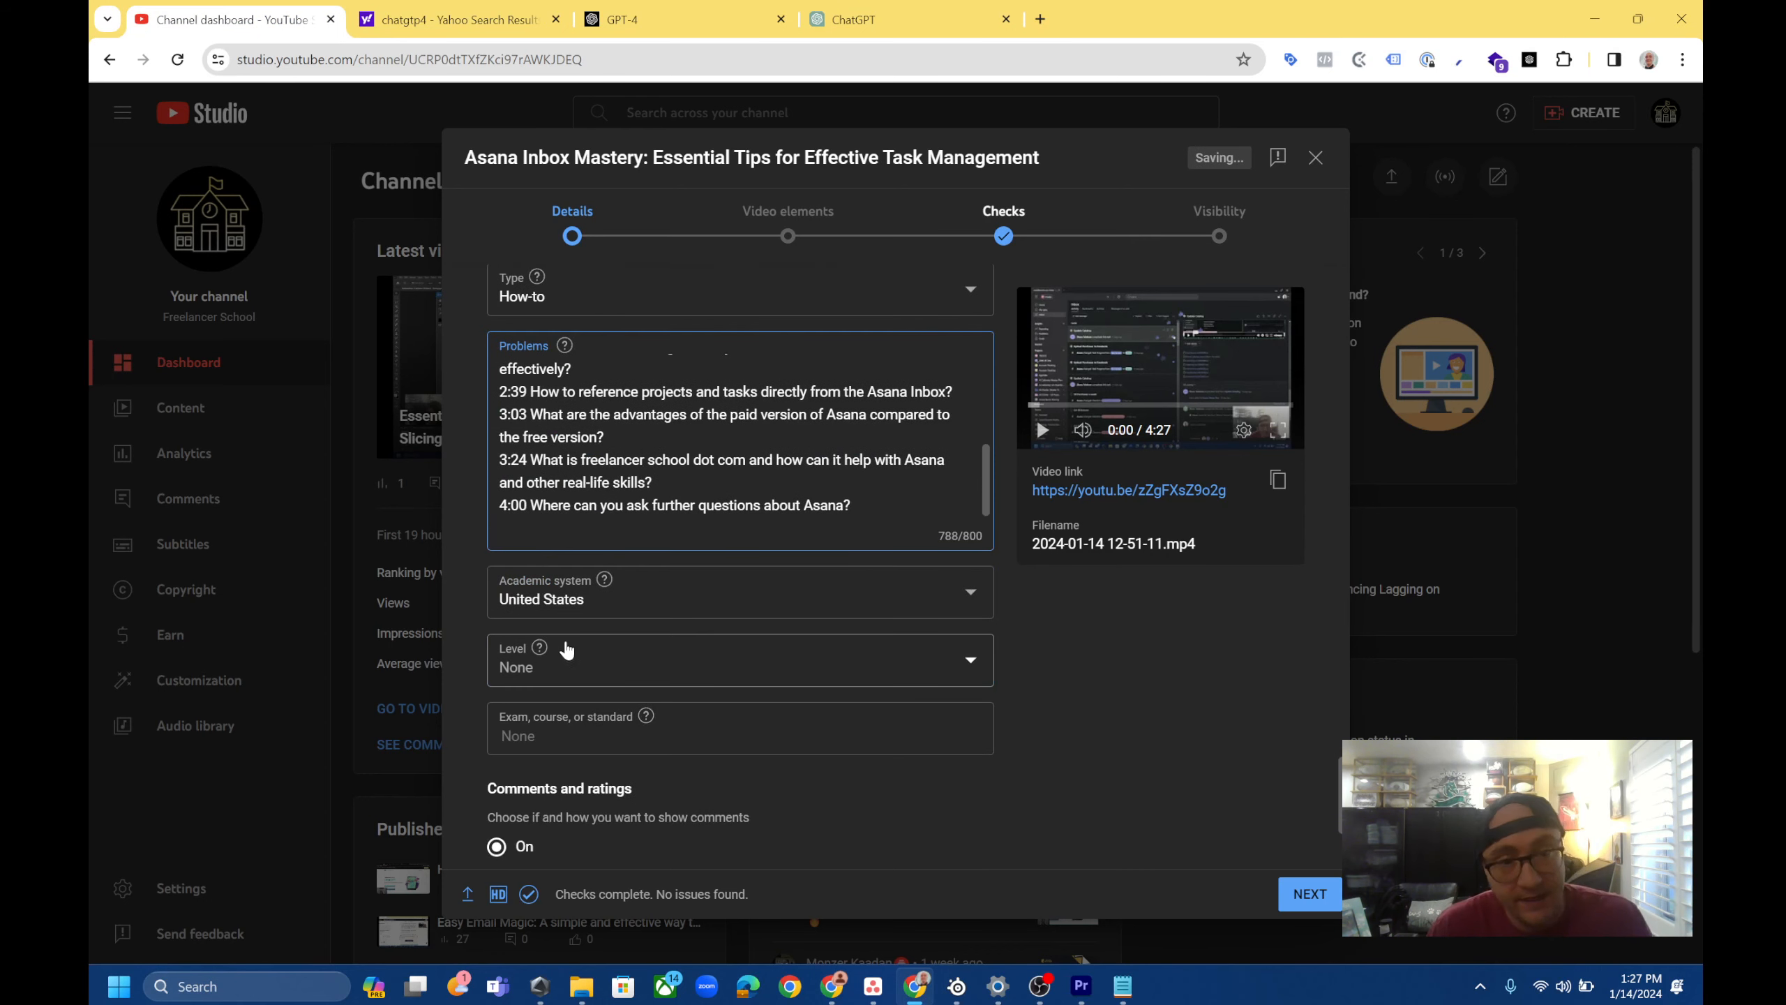
pyautogui.click(566, 650)
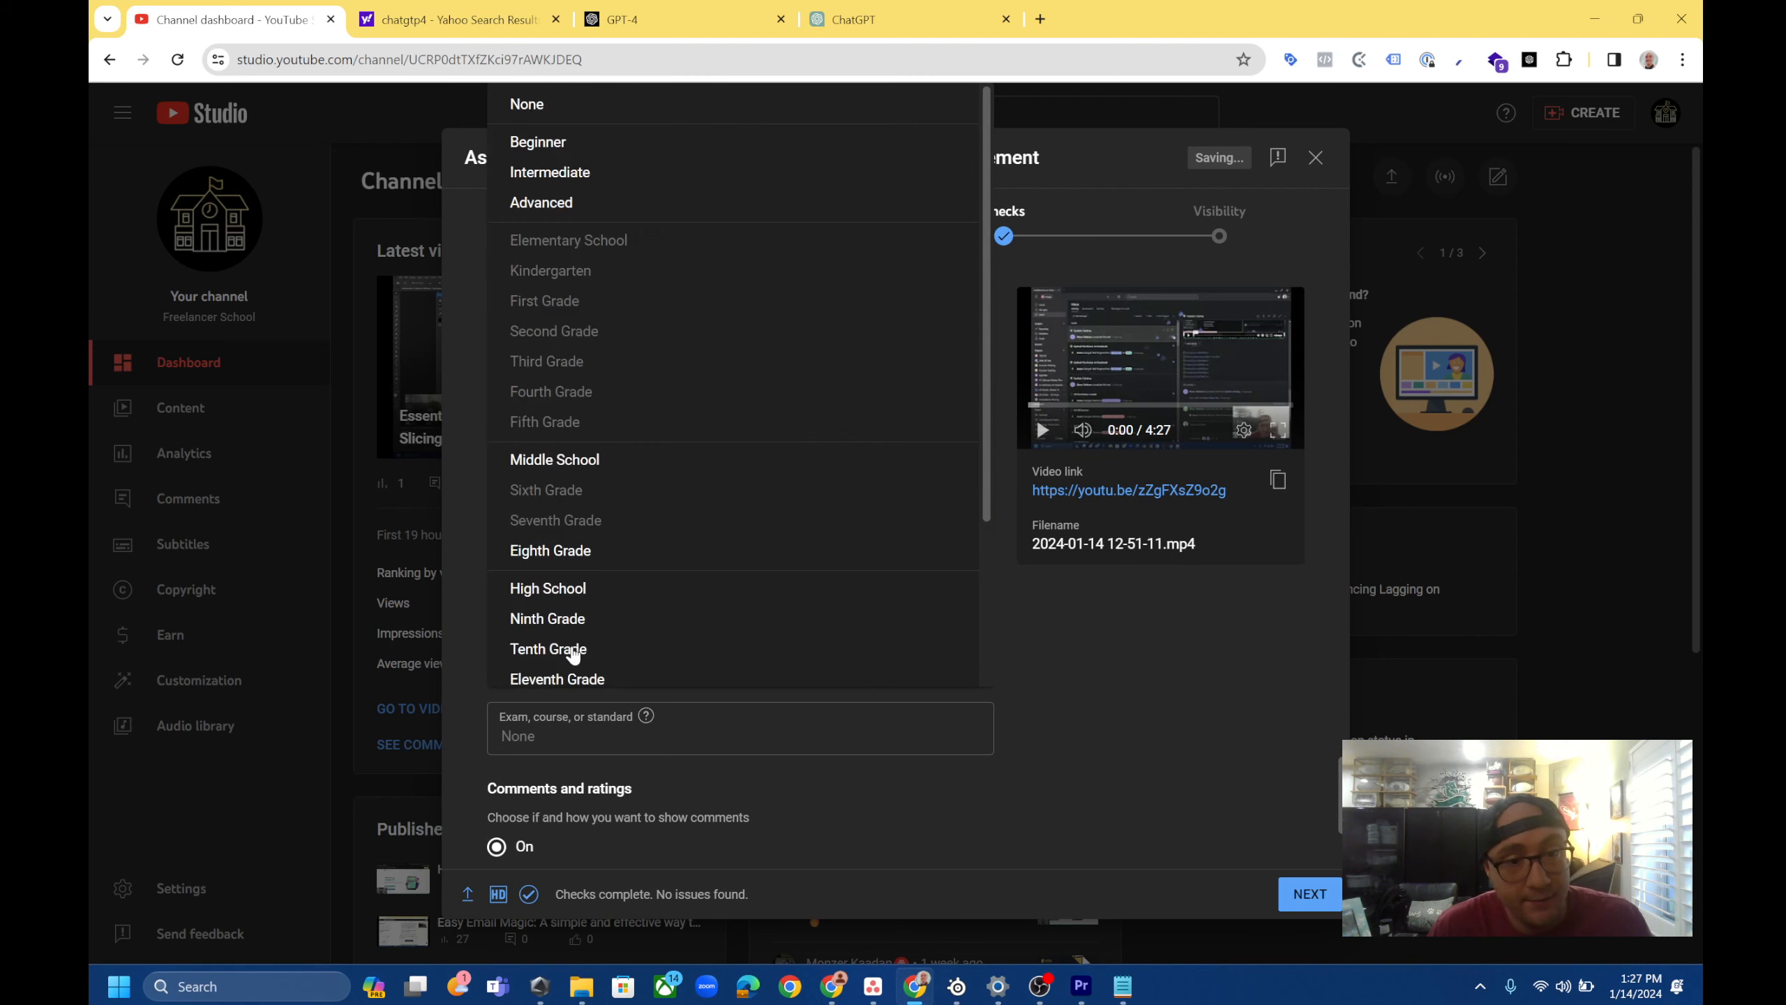
pyautogui.click(573, 149)
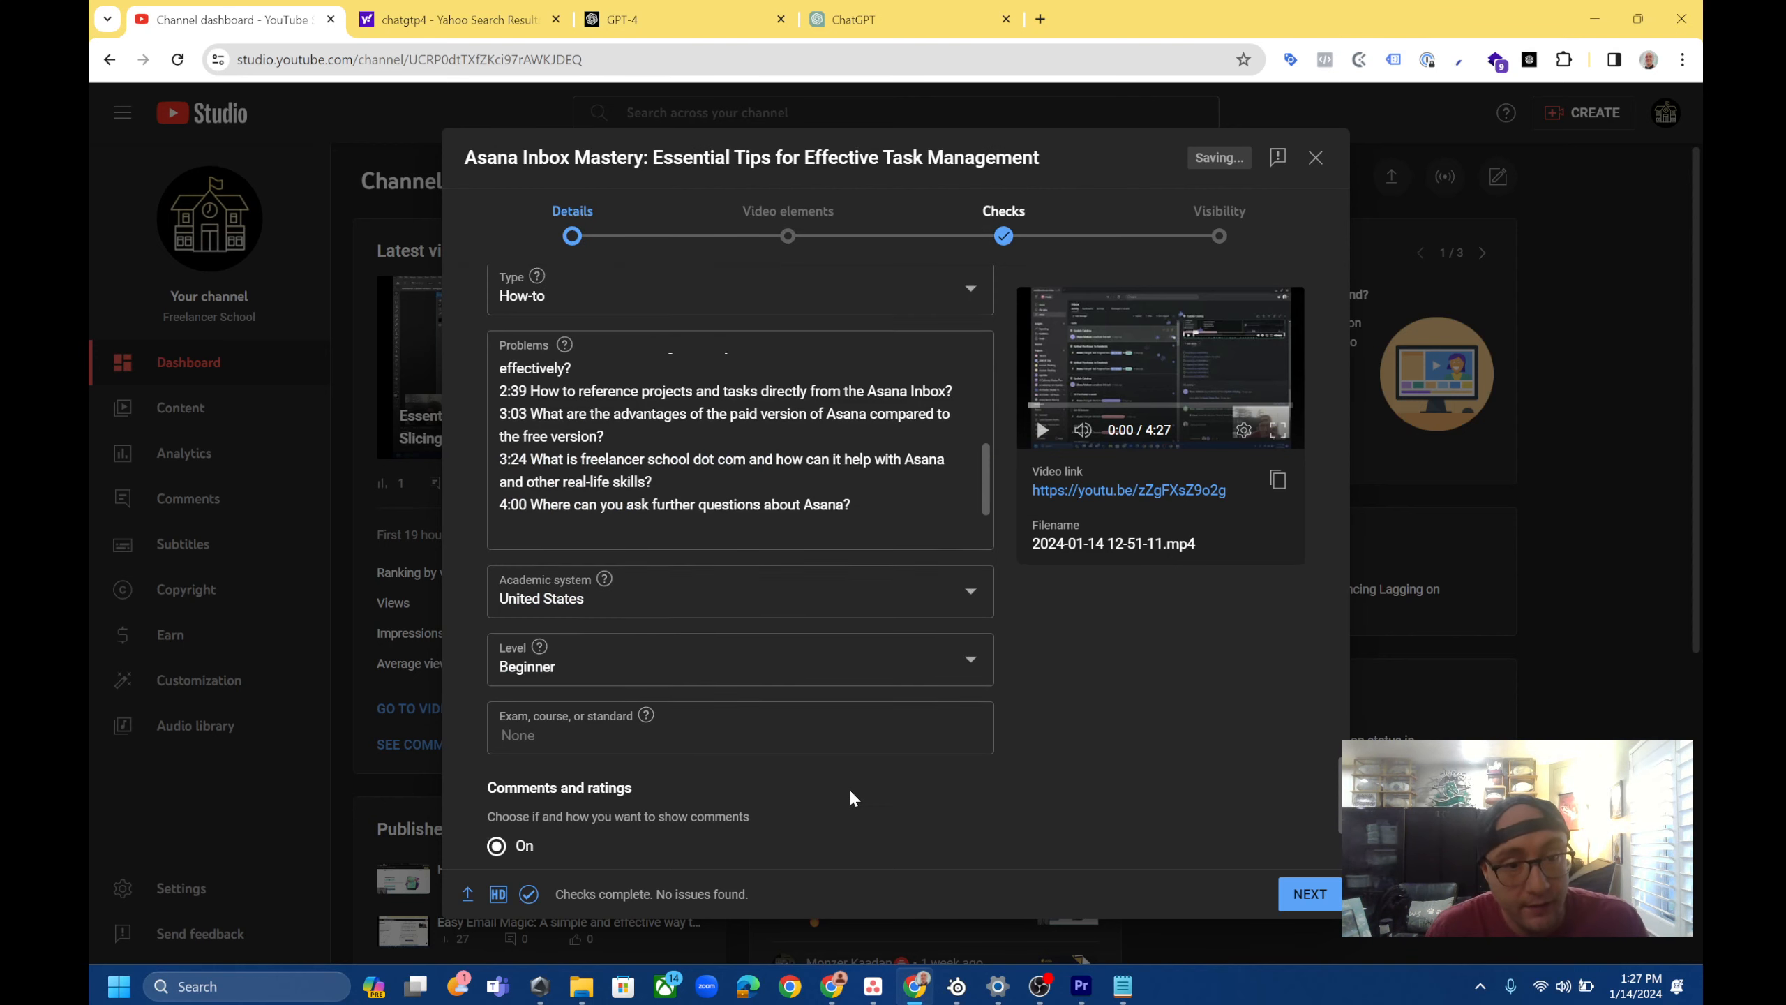
pyautogui.scroll(-3, 847, 787)
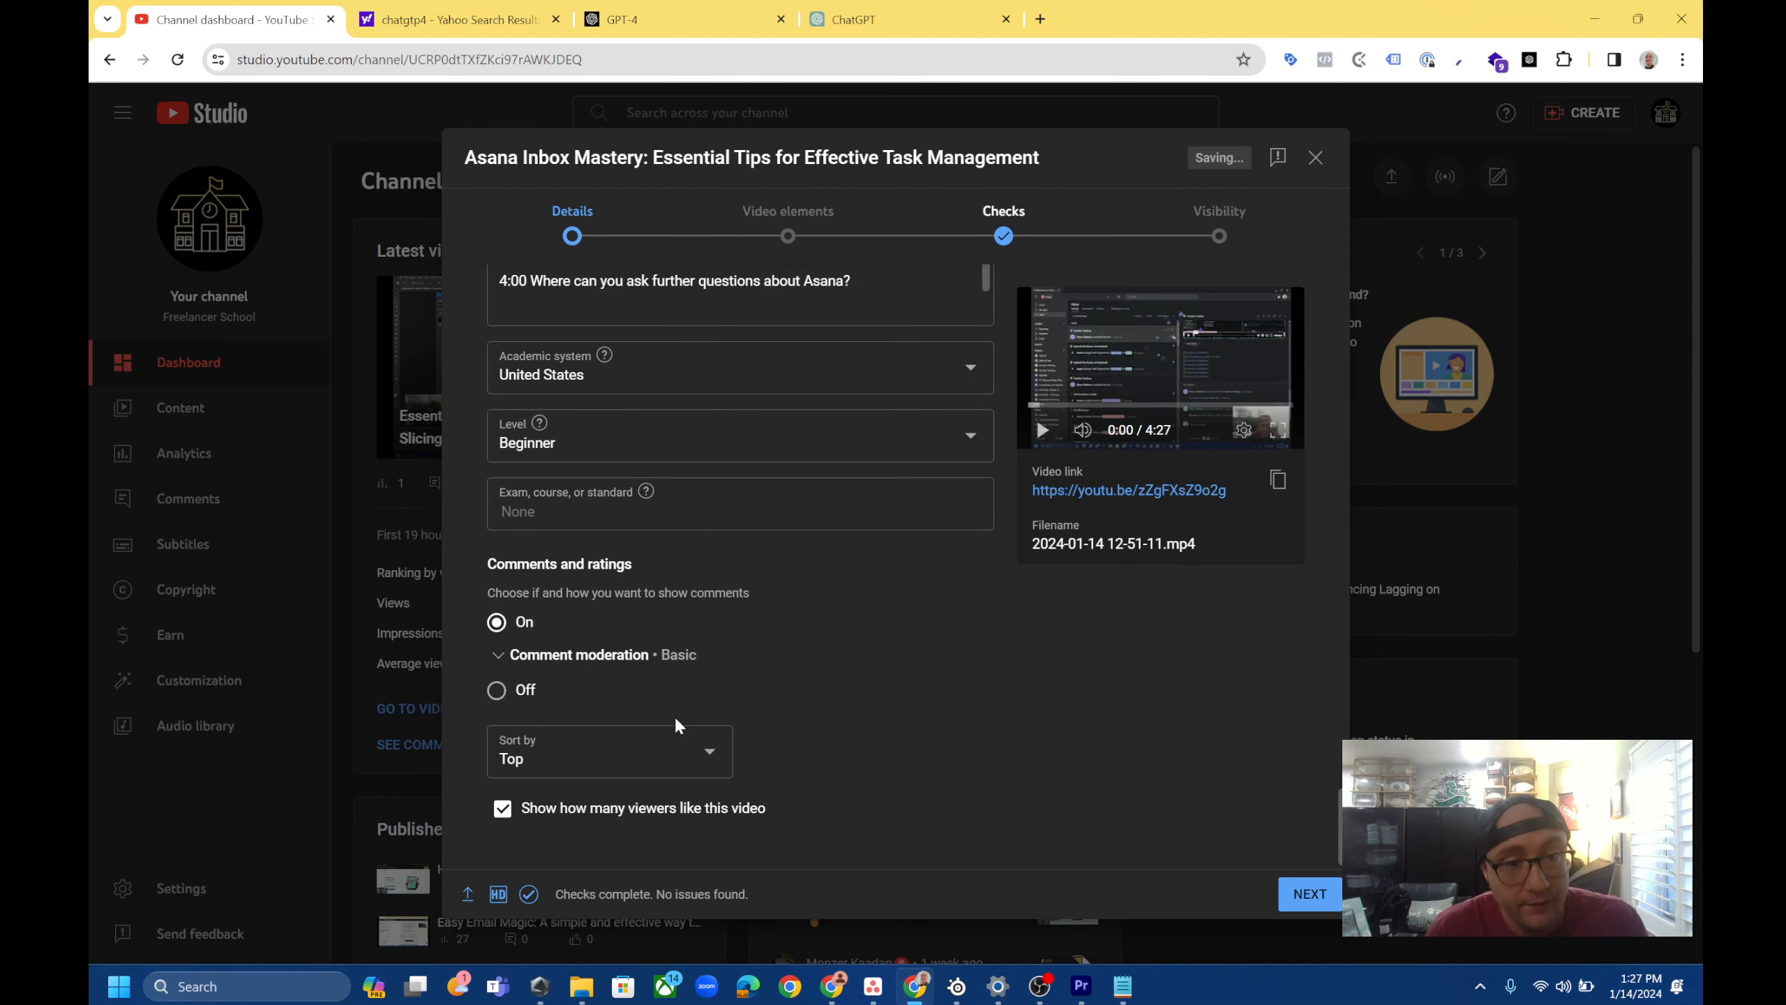
pyautogui.click(1303, 894)
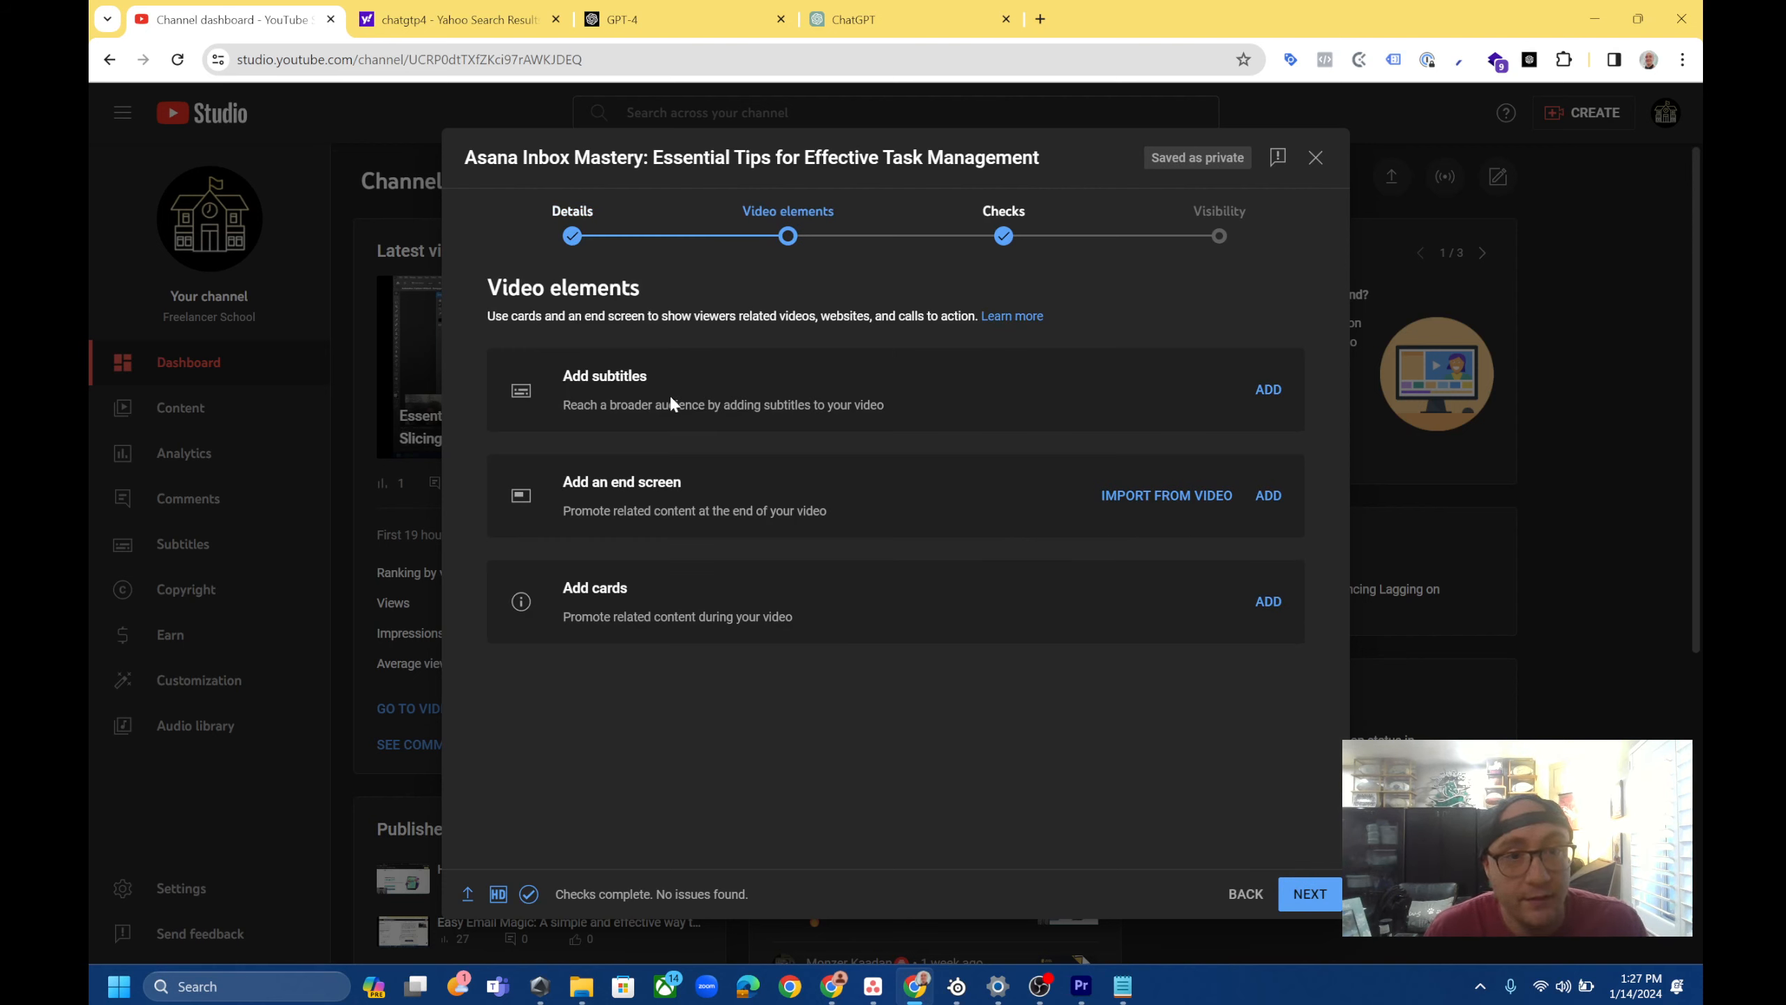
pyautogui.click(1266, 390)
pyautogui.click(566, 315)
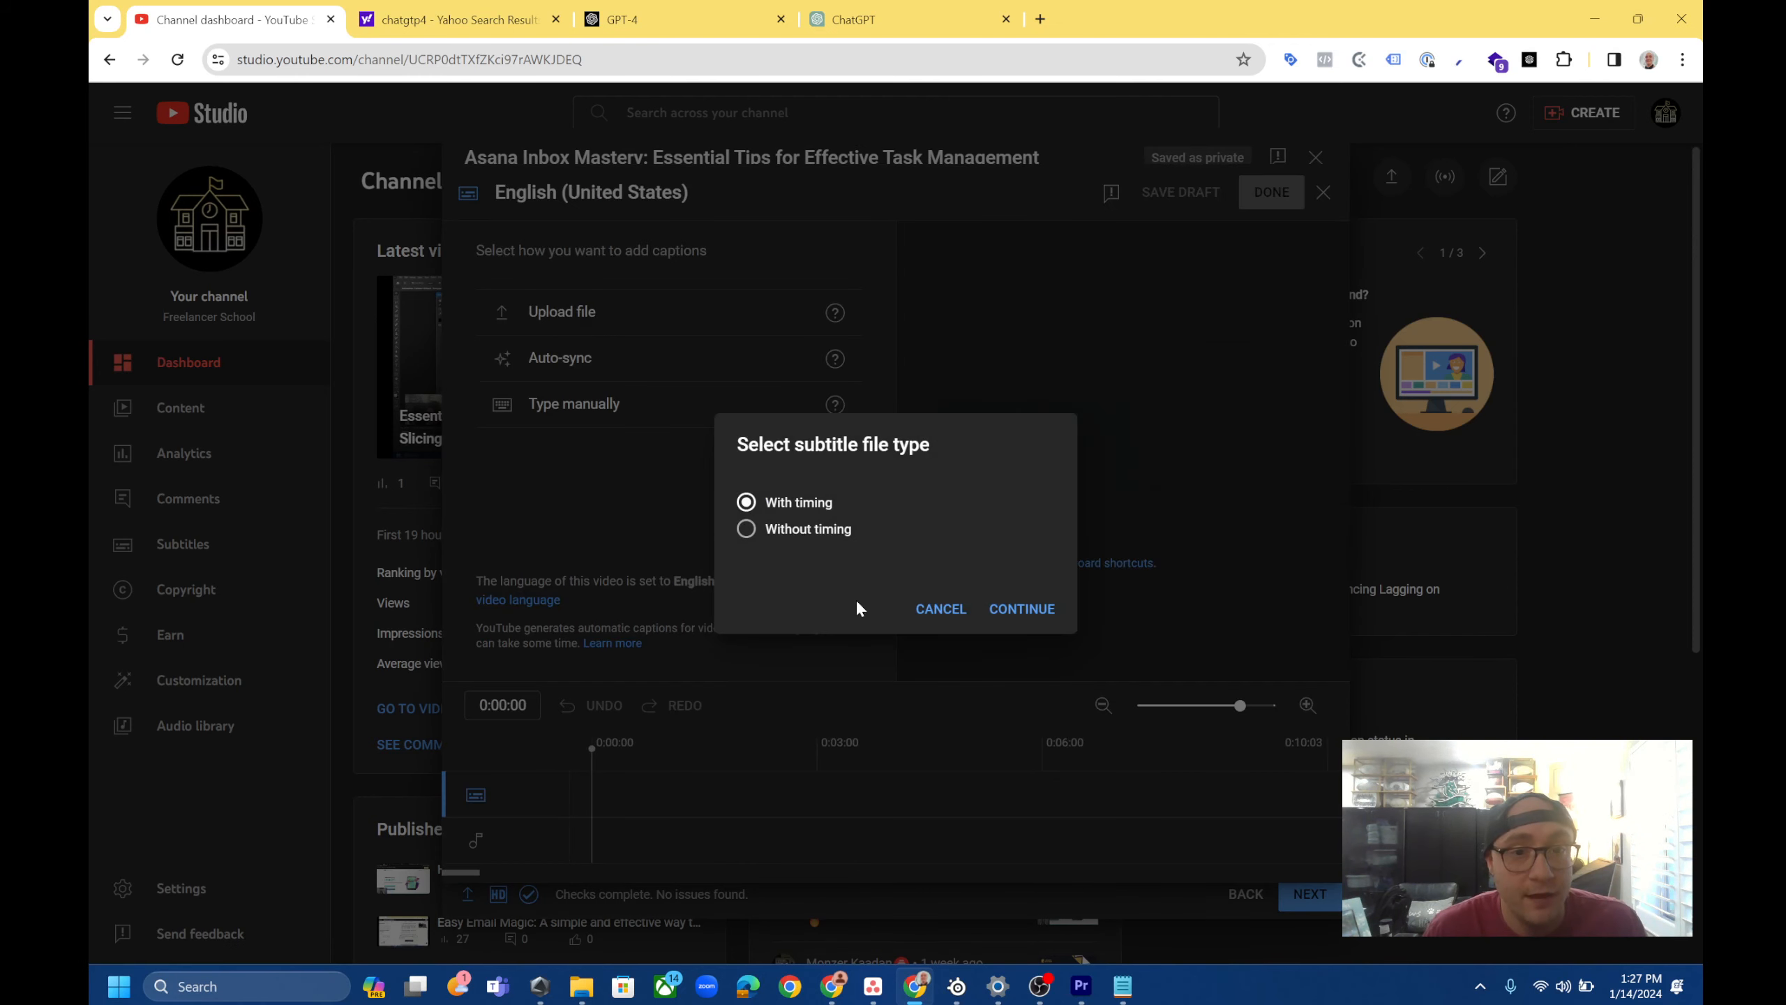
pyautogui.click(1024, 609)
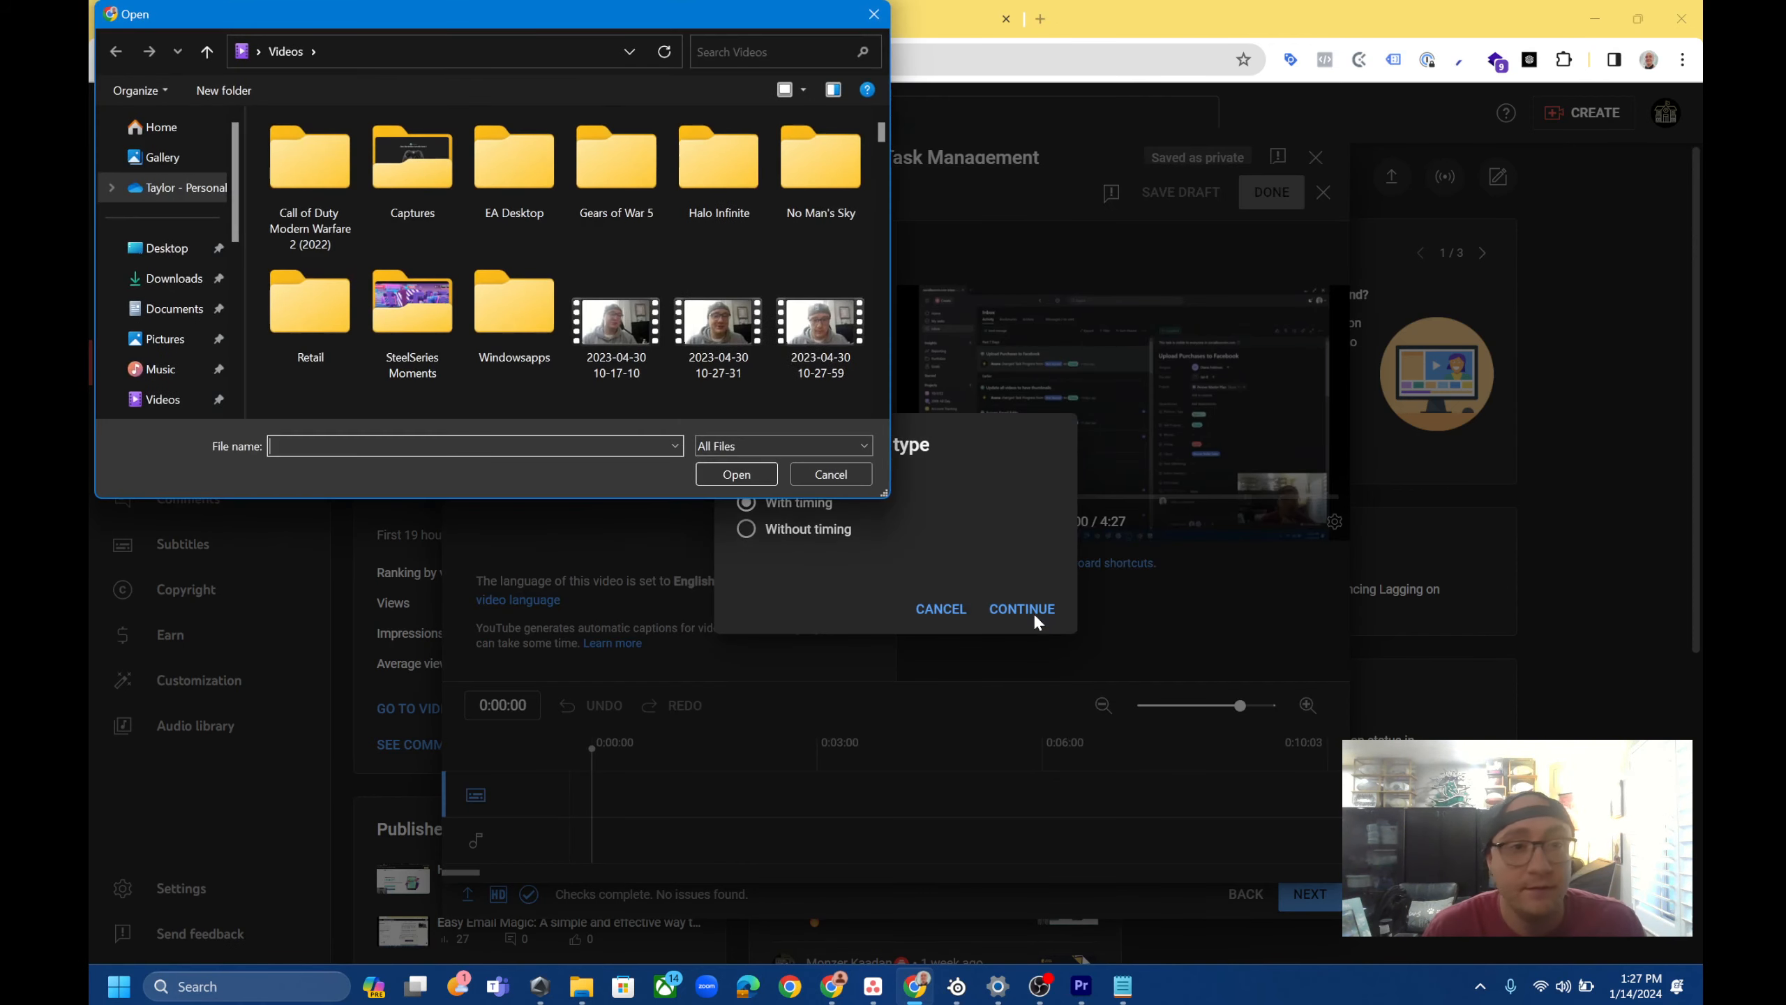
pyautogui.click(166, 278)
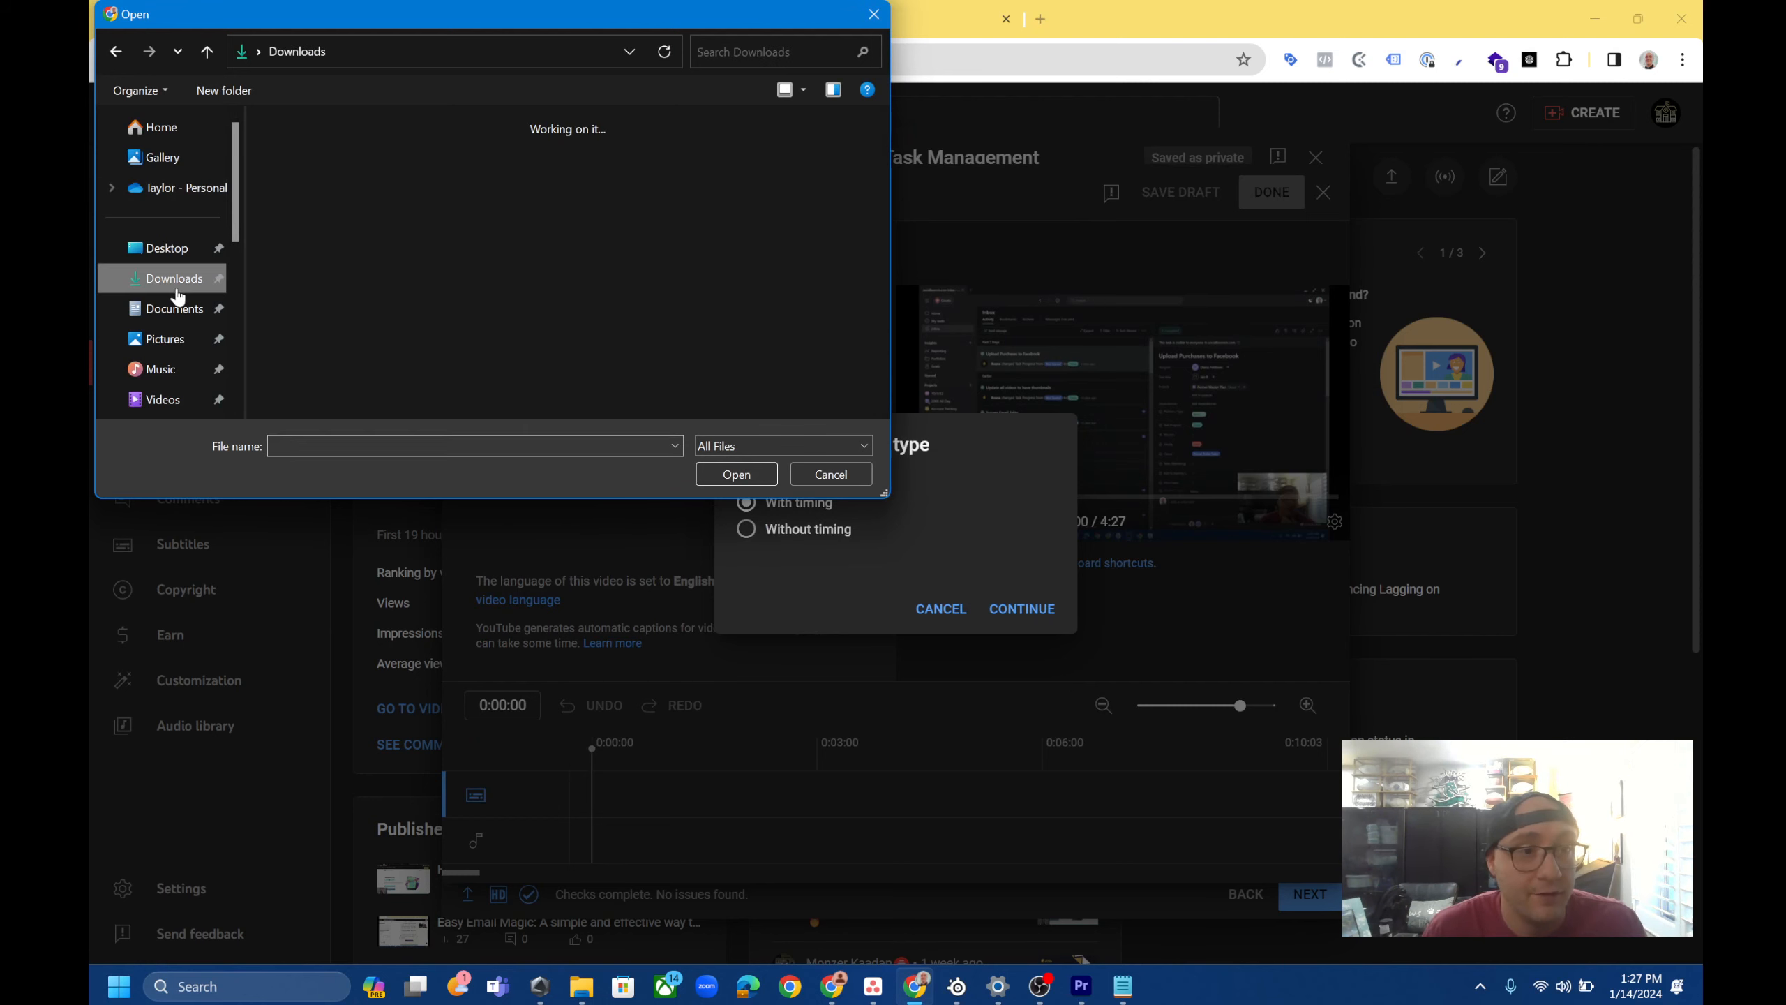
pyautogui.click(454, 216)
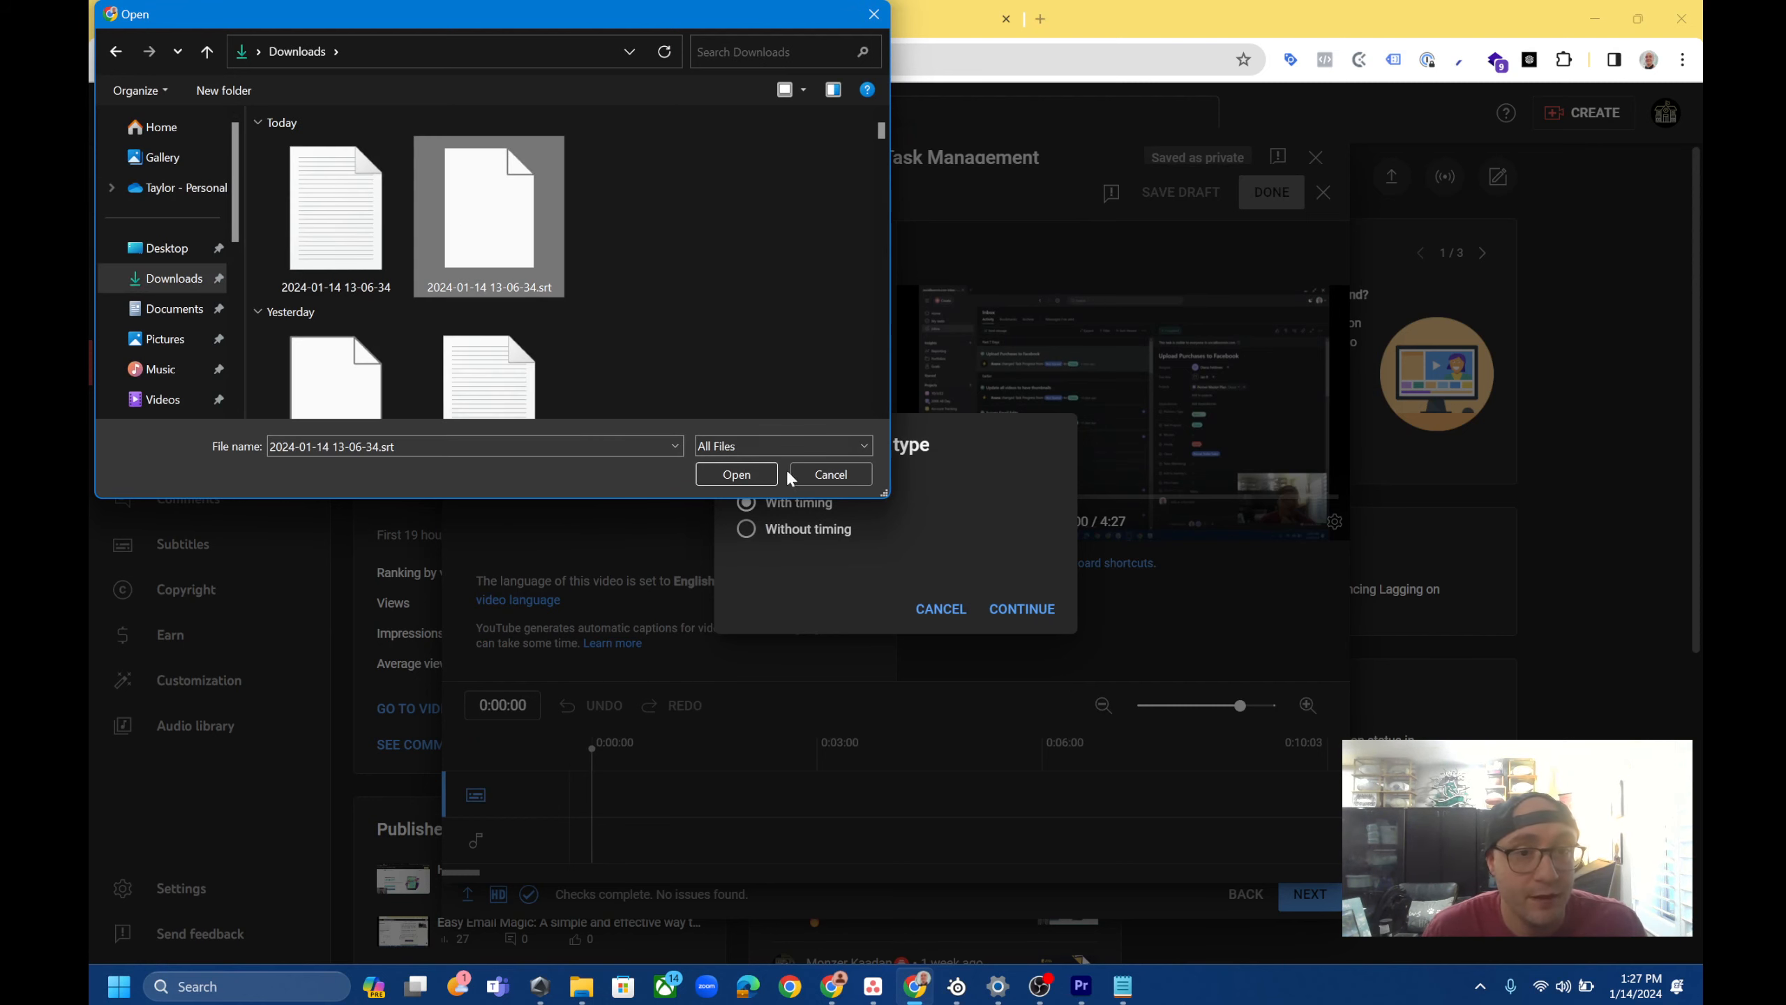
pyautogui.click(768, 472)
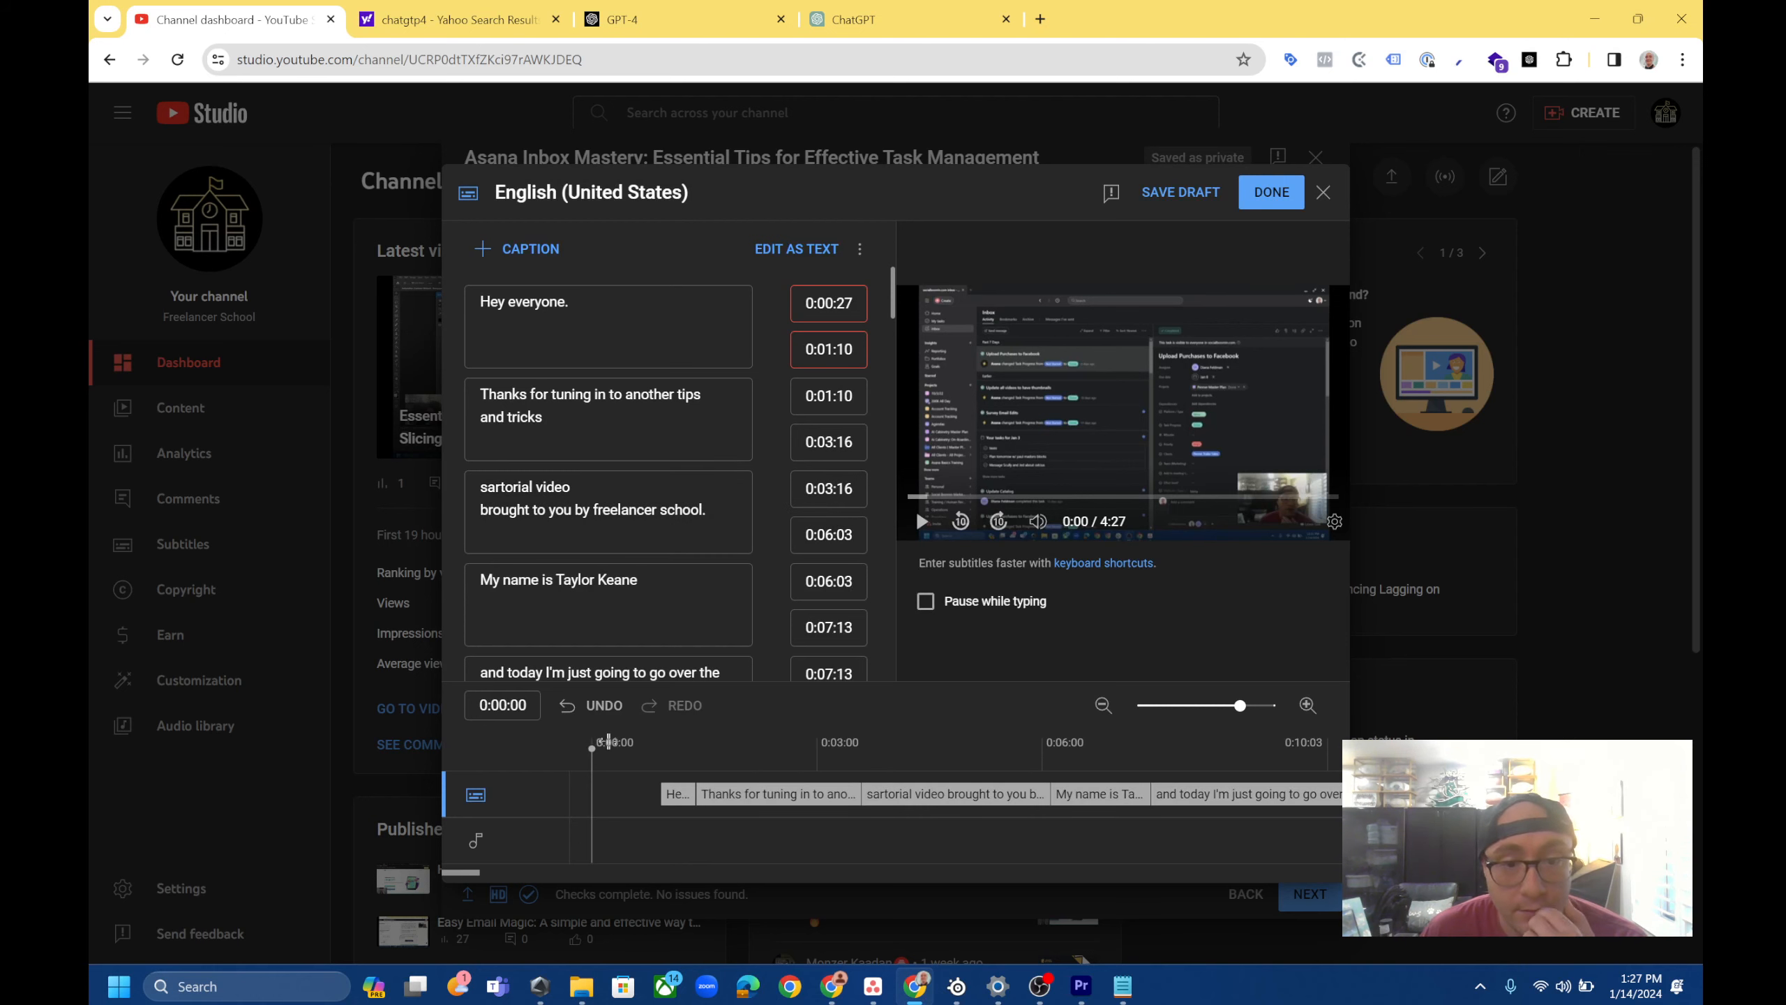
pyautogui.click(1271, 192)
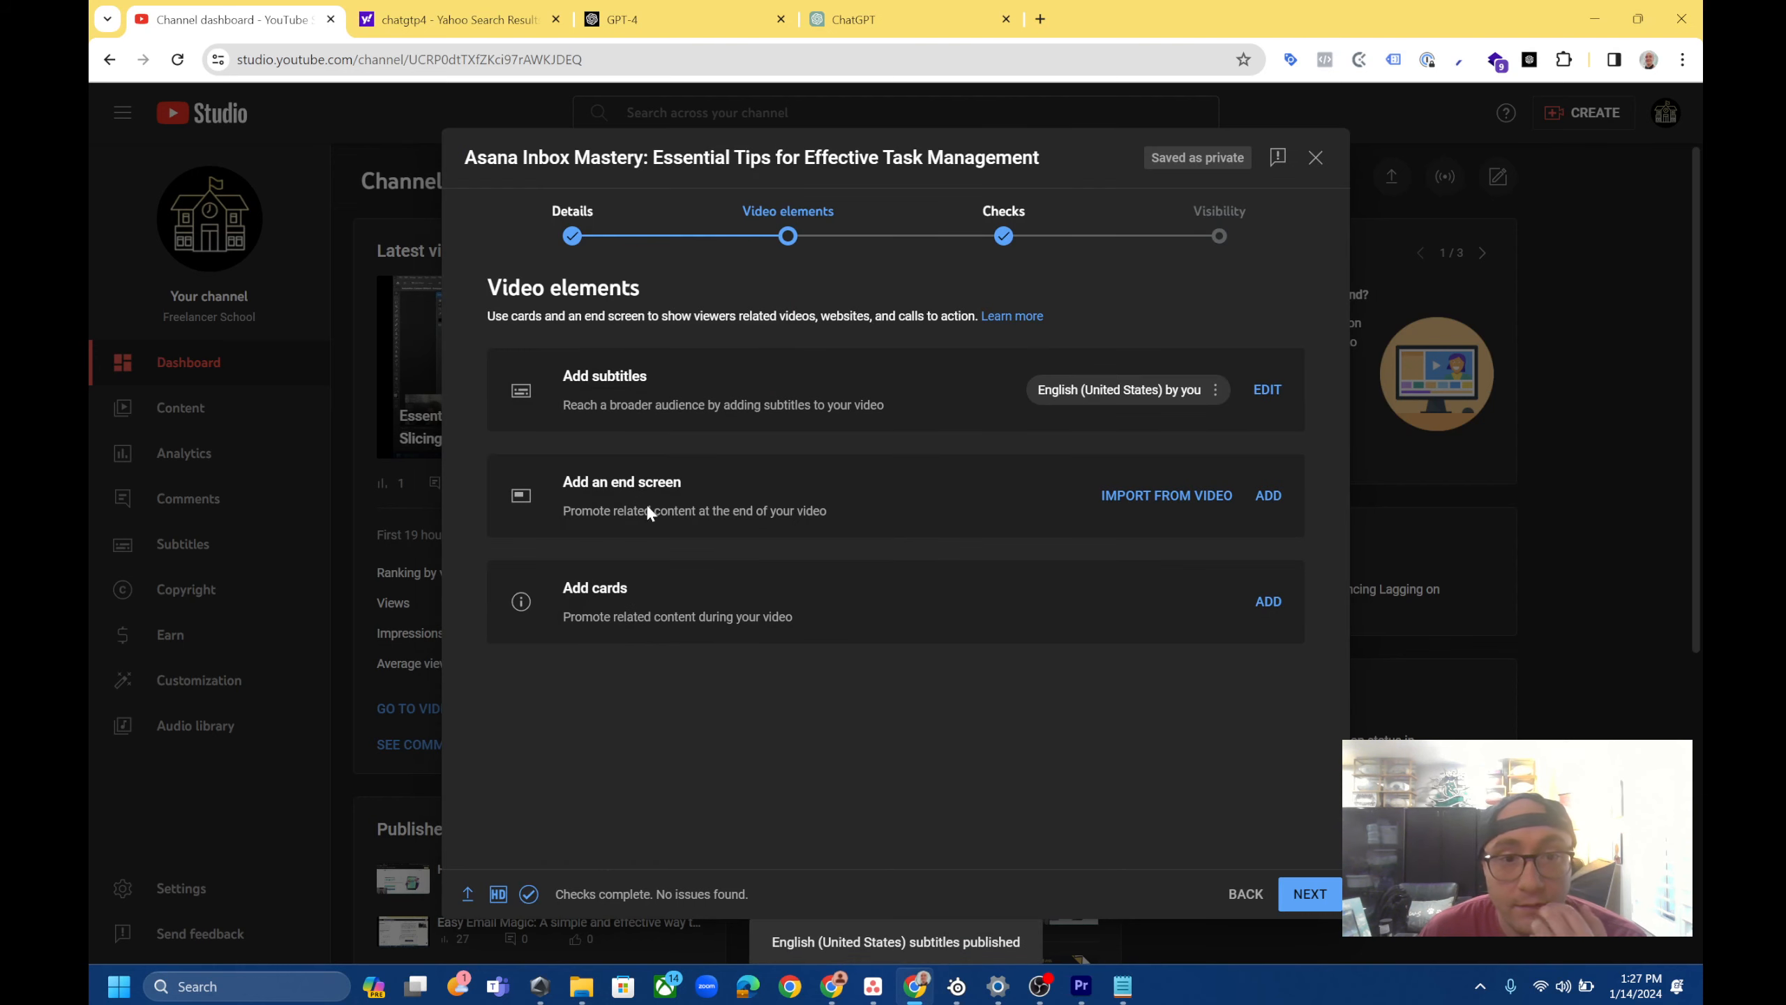
# Add and save an end screen template with a best-for-viewer video, the Facebook Tutorials playlist and a Freelancer School subscribe element
pyautogui.click(1268, 495)
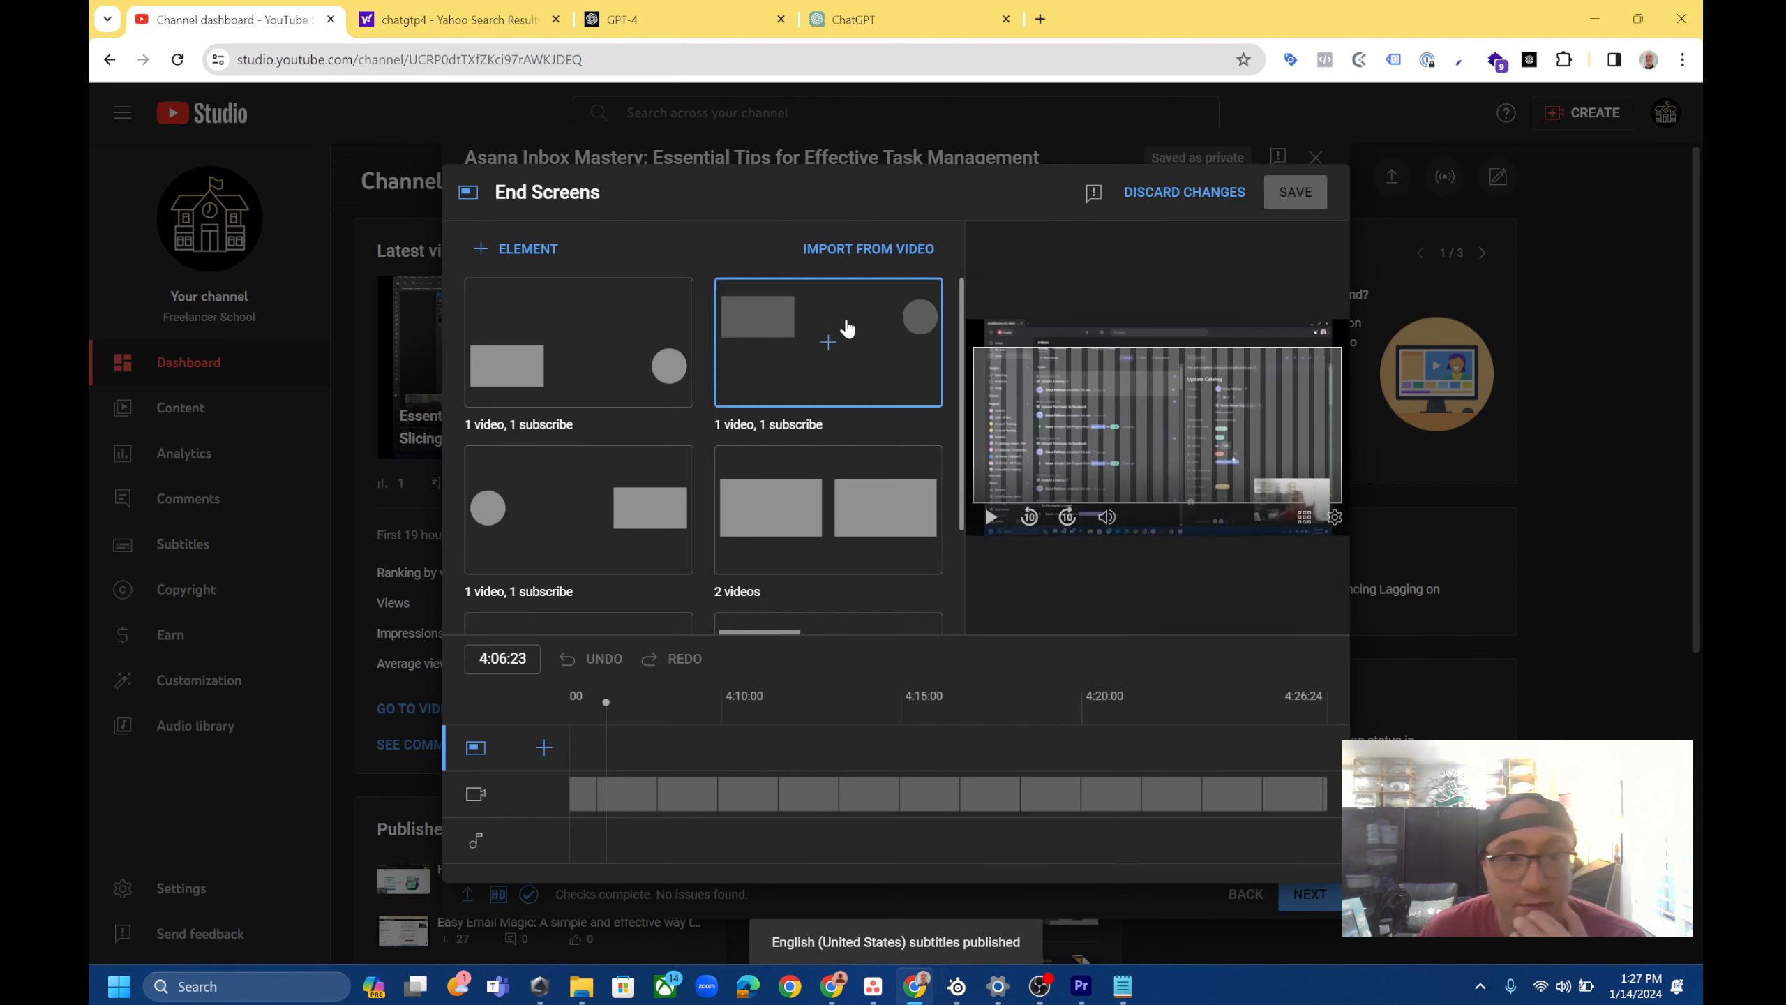
pyautogui.click(552, 335)
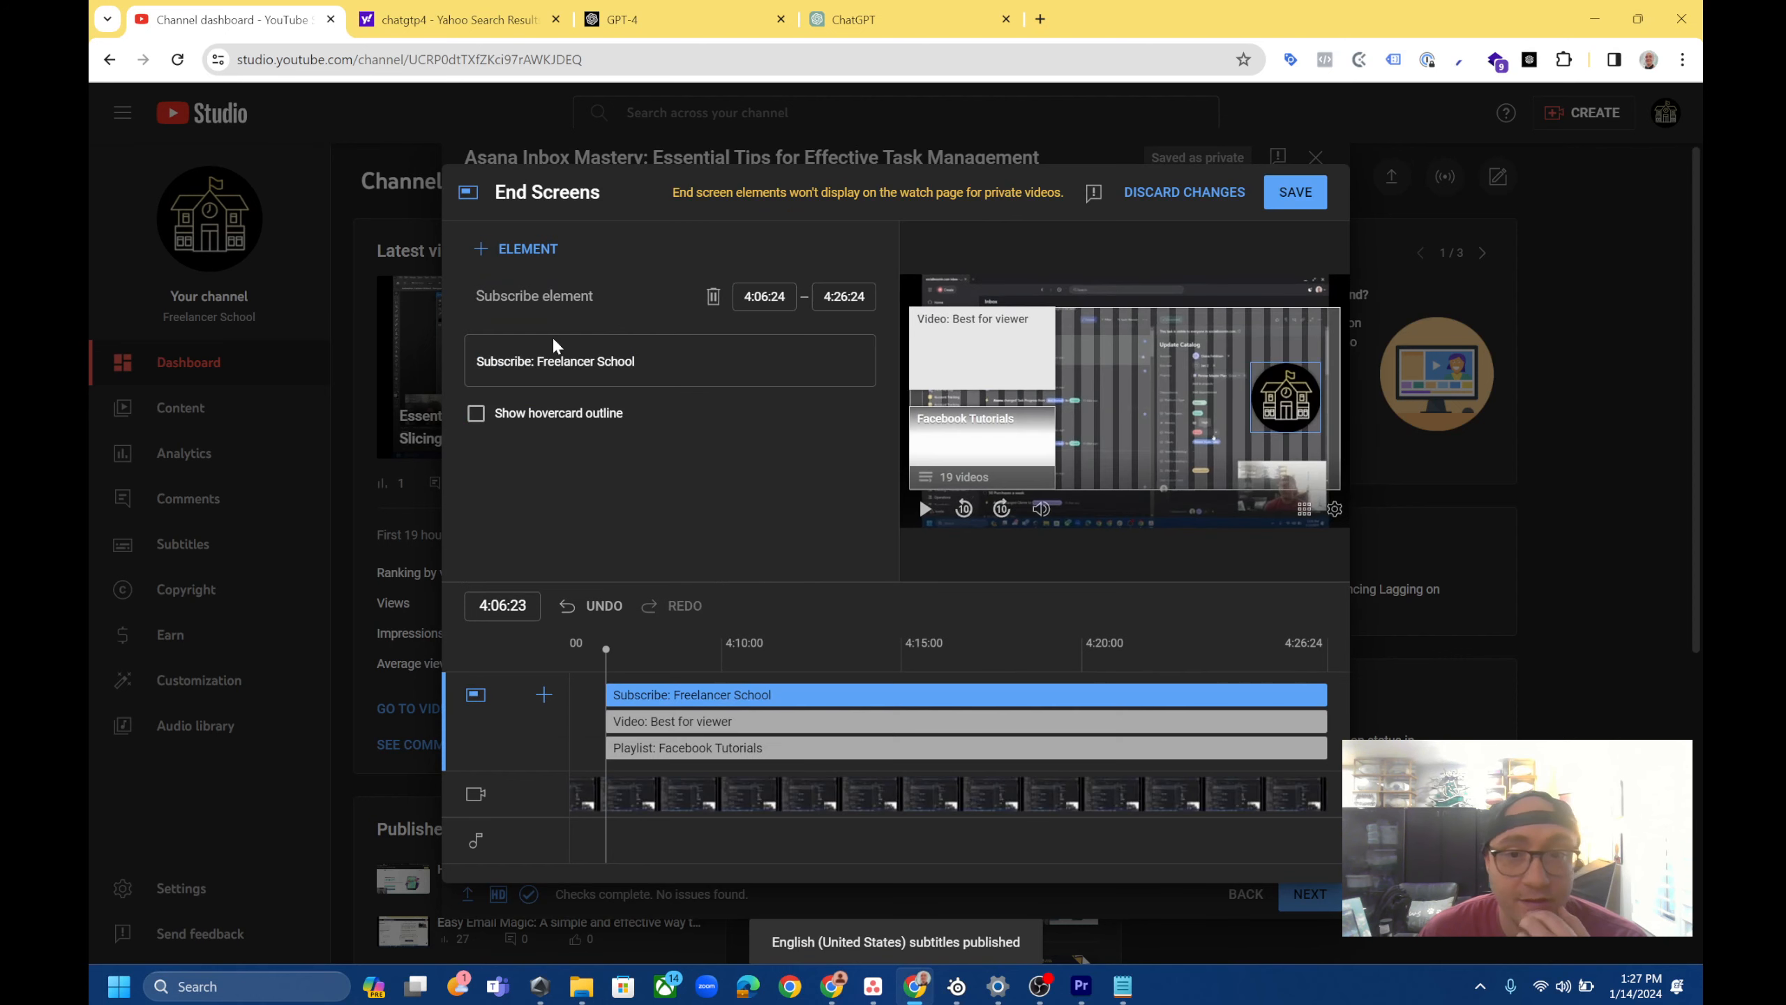
pyautogui.click(915, 350)
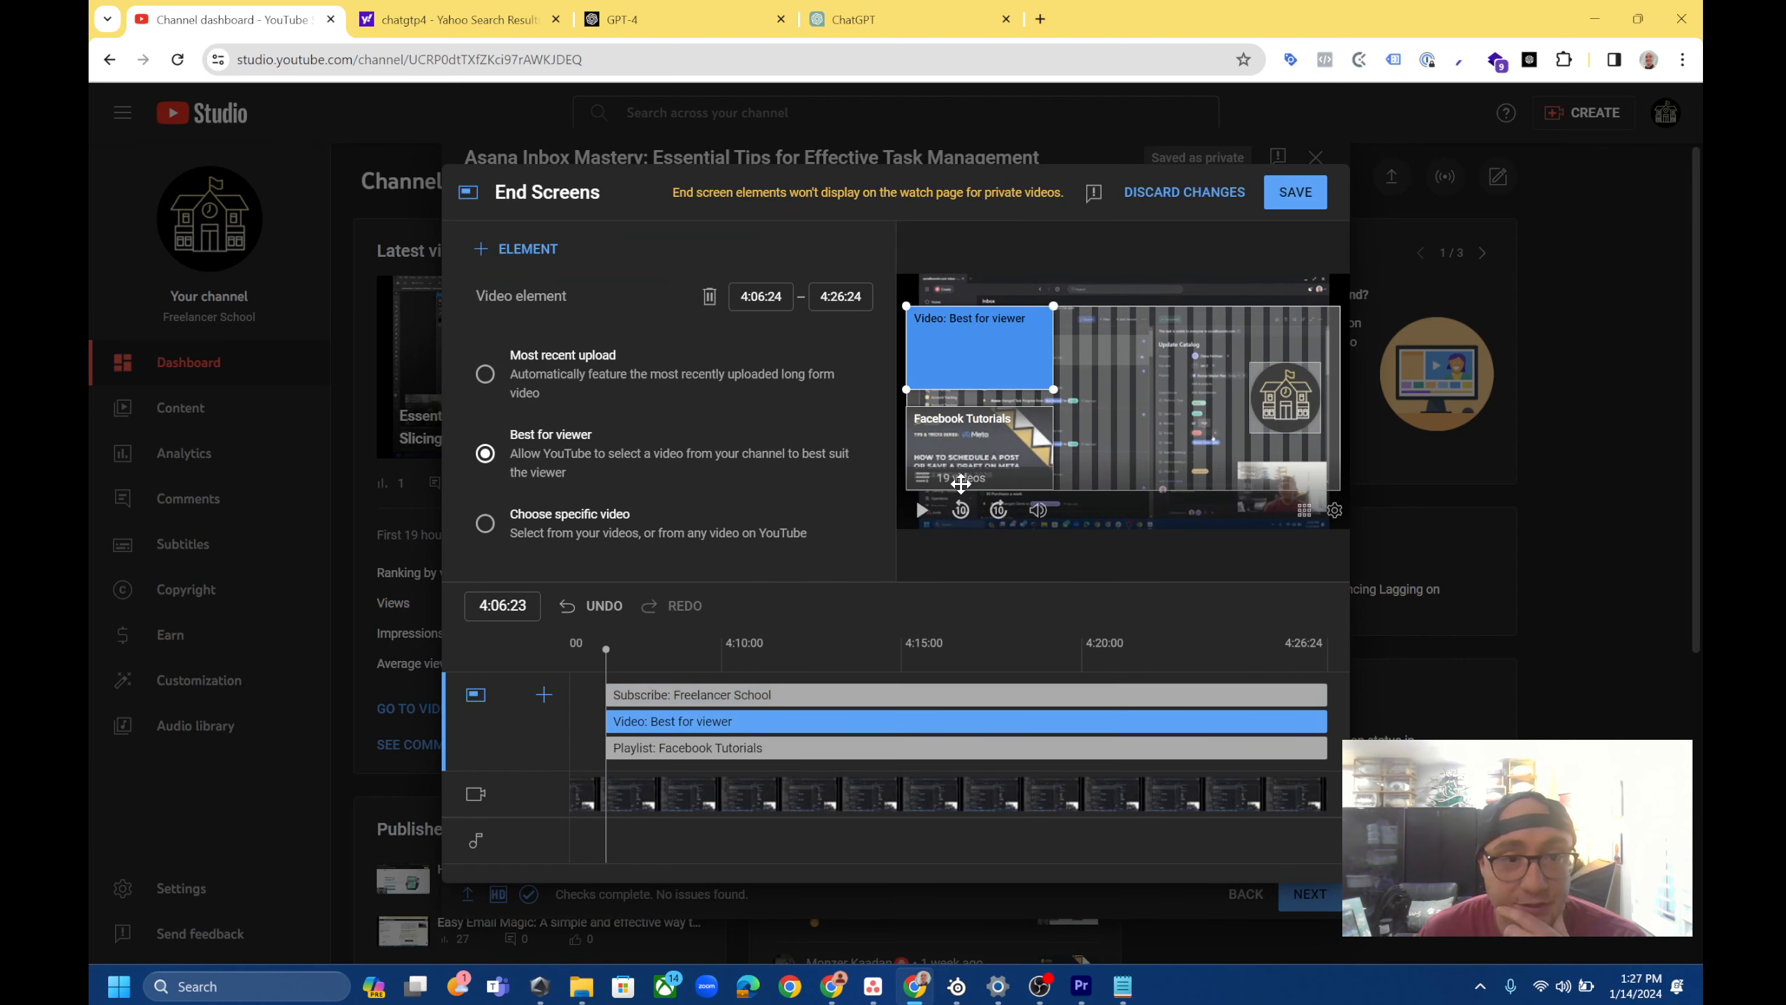
pyautogui.click(962, 481)
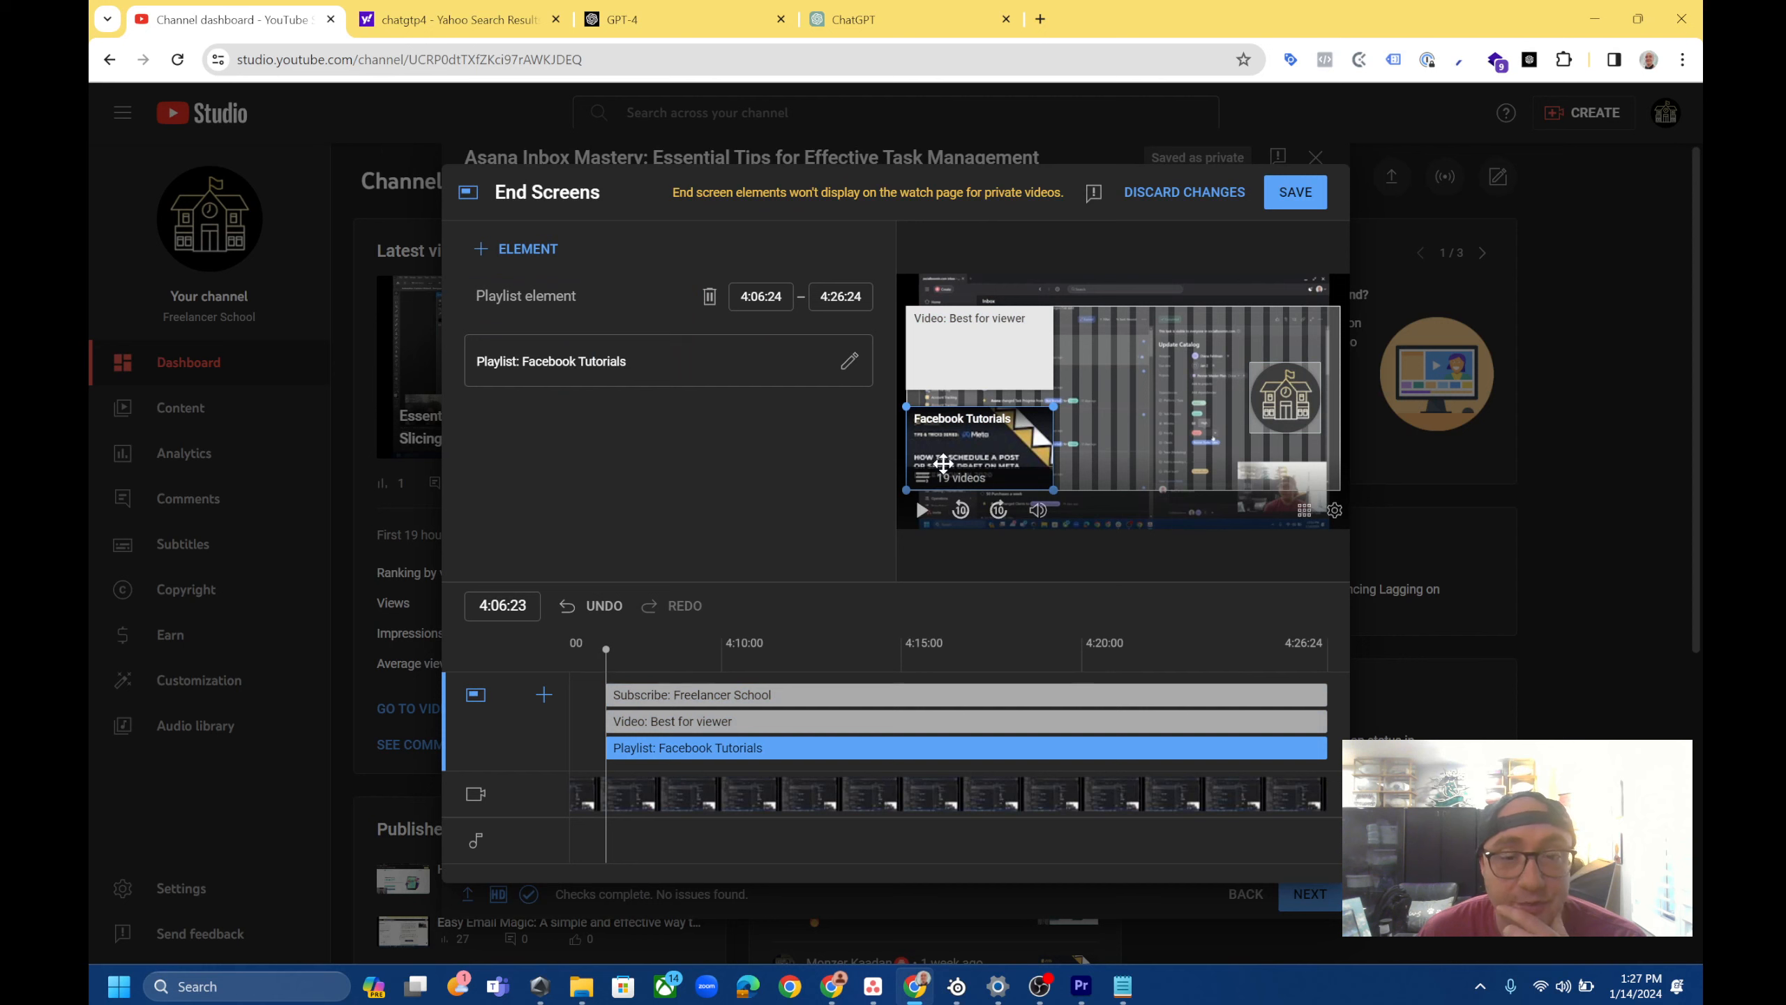
pyautogui.click(960, 370)
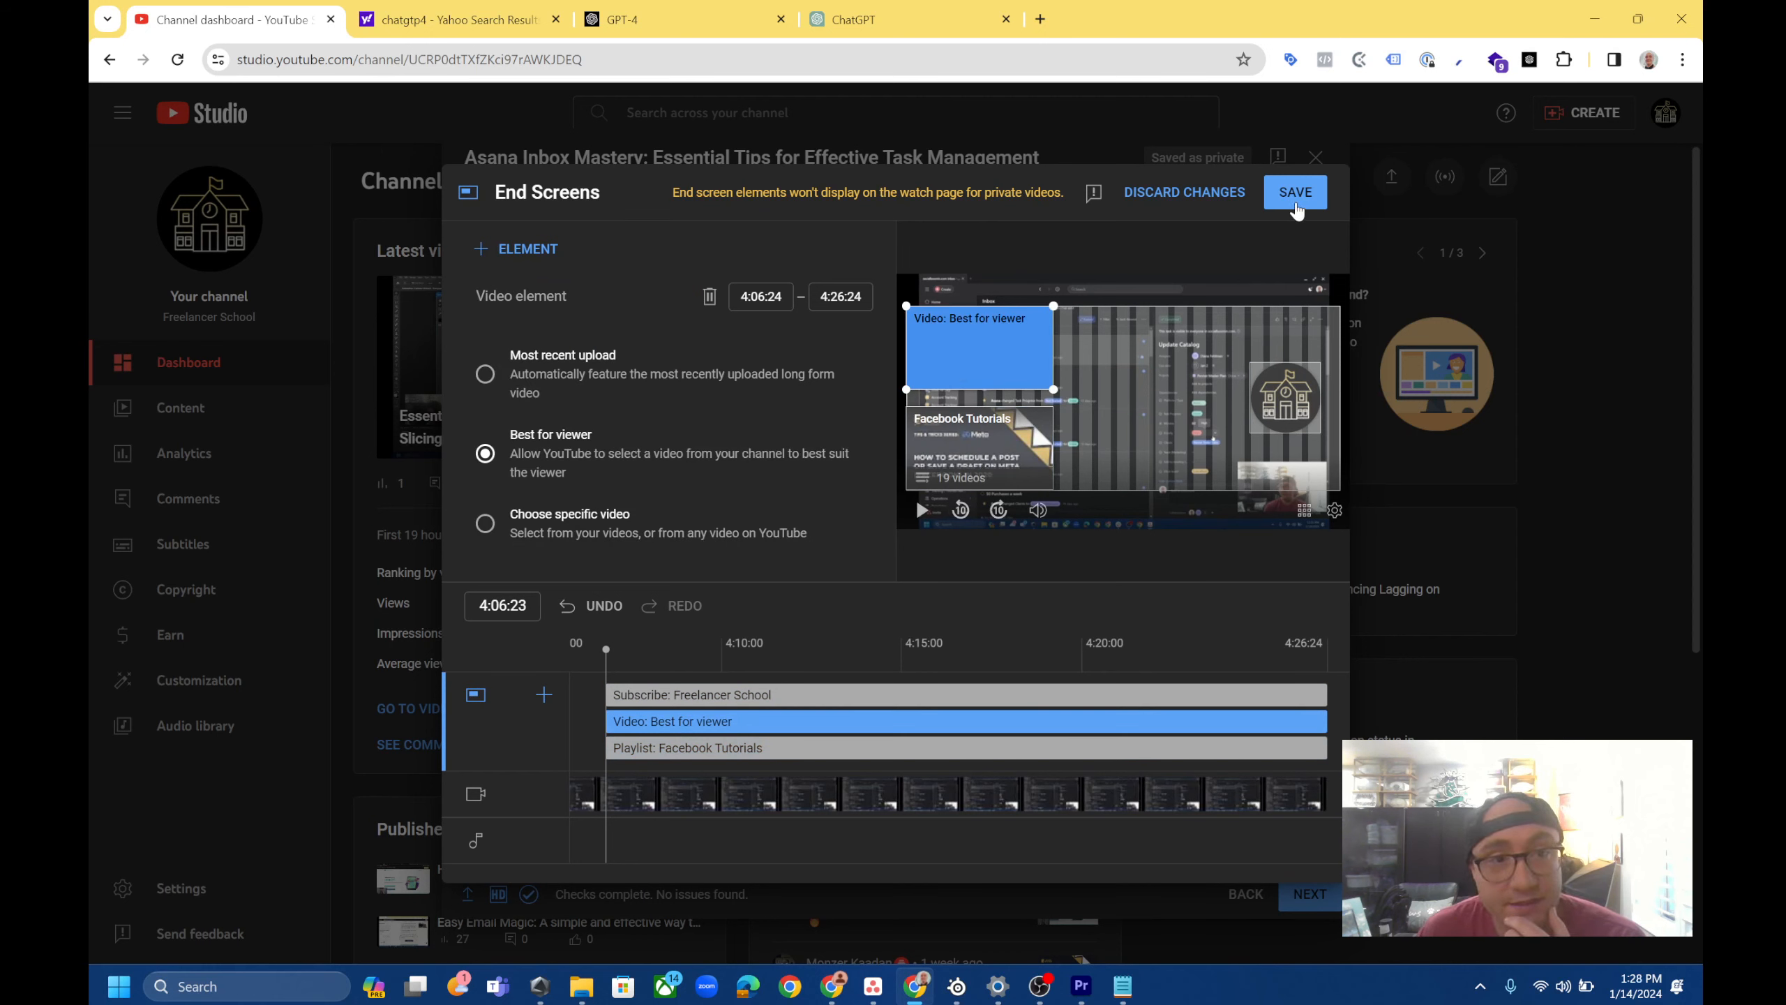
pyautogui.click(1296, 193)
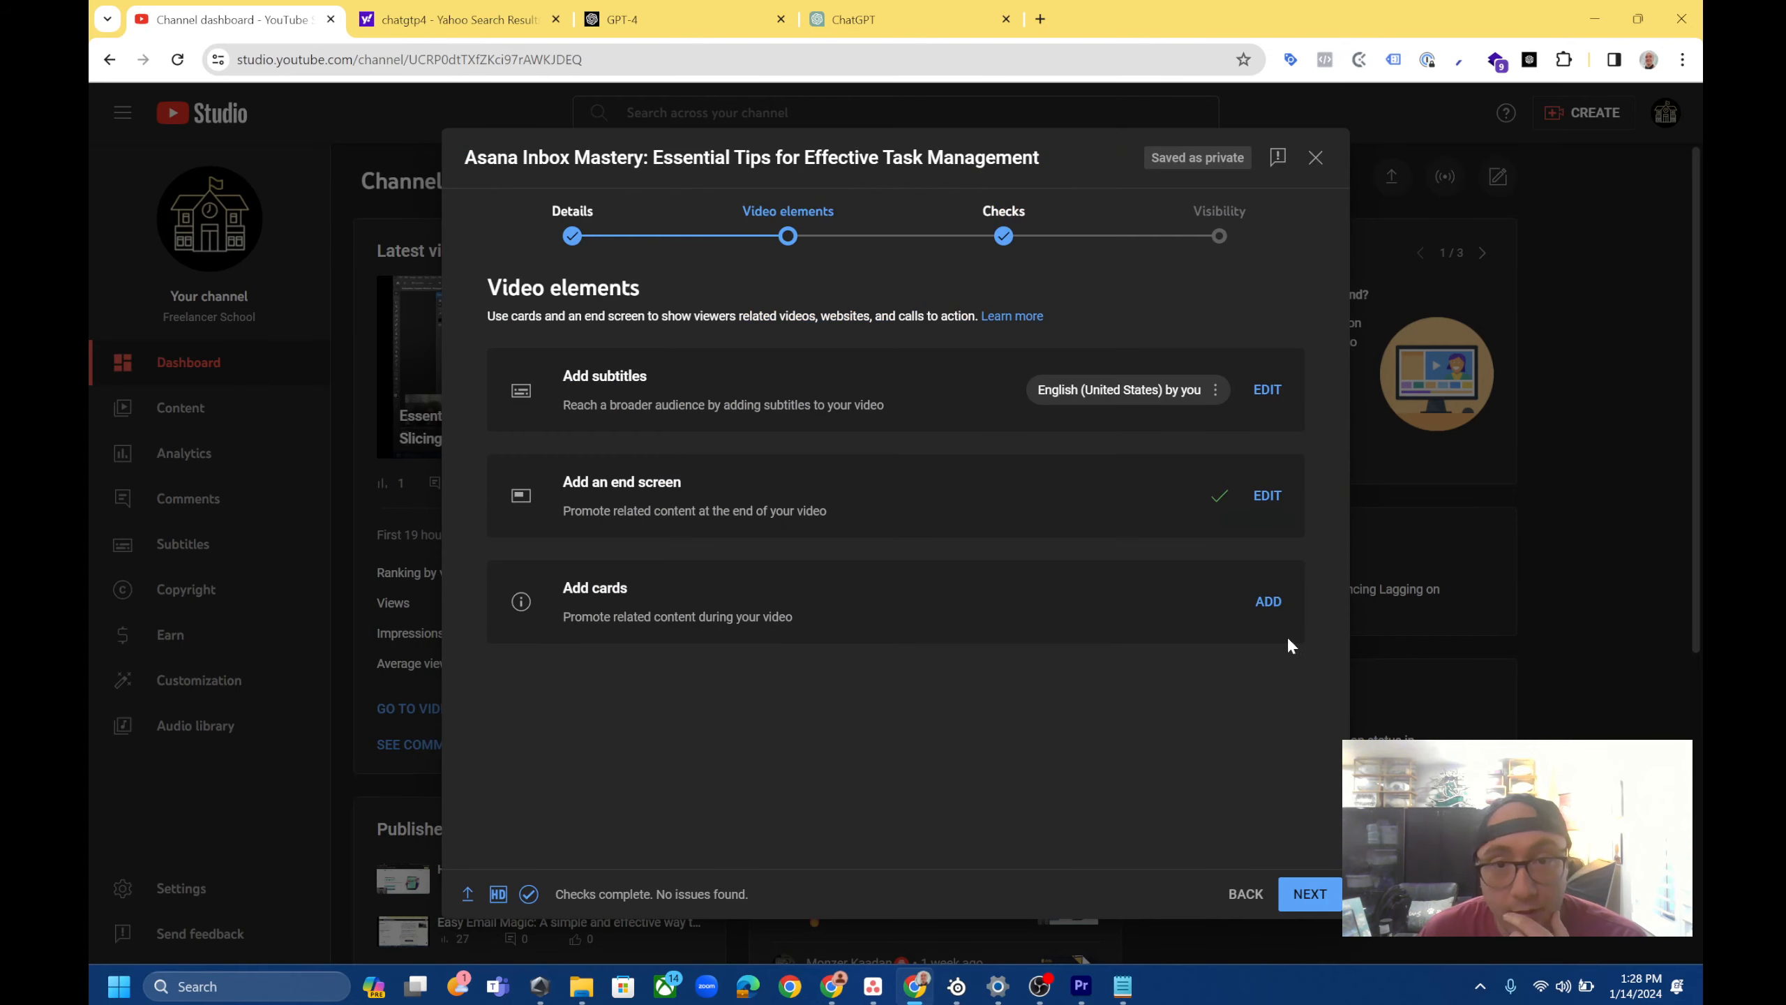
# Continue past the checks without adding cards, set the visibility to Public and publish the video
pyautogui.click(1300, 901)
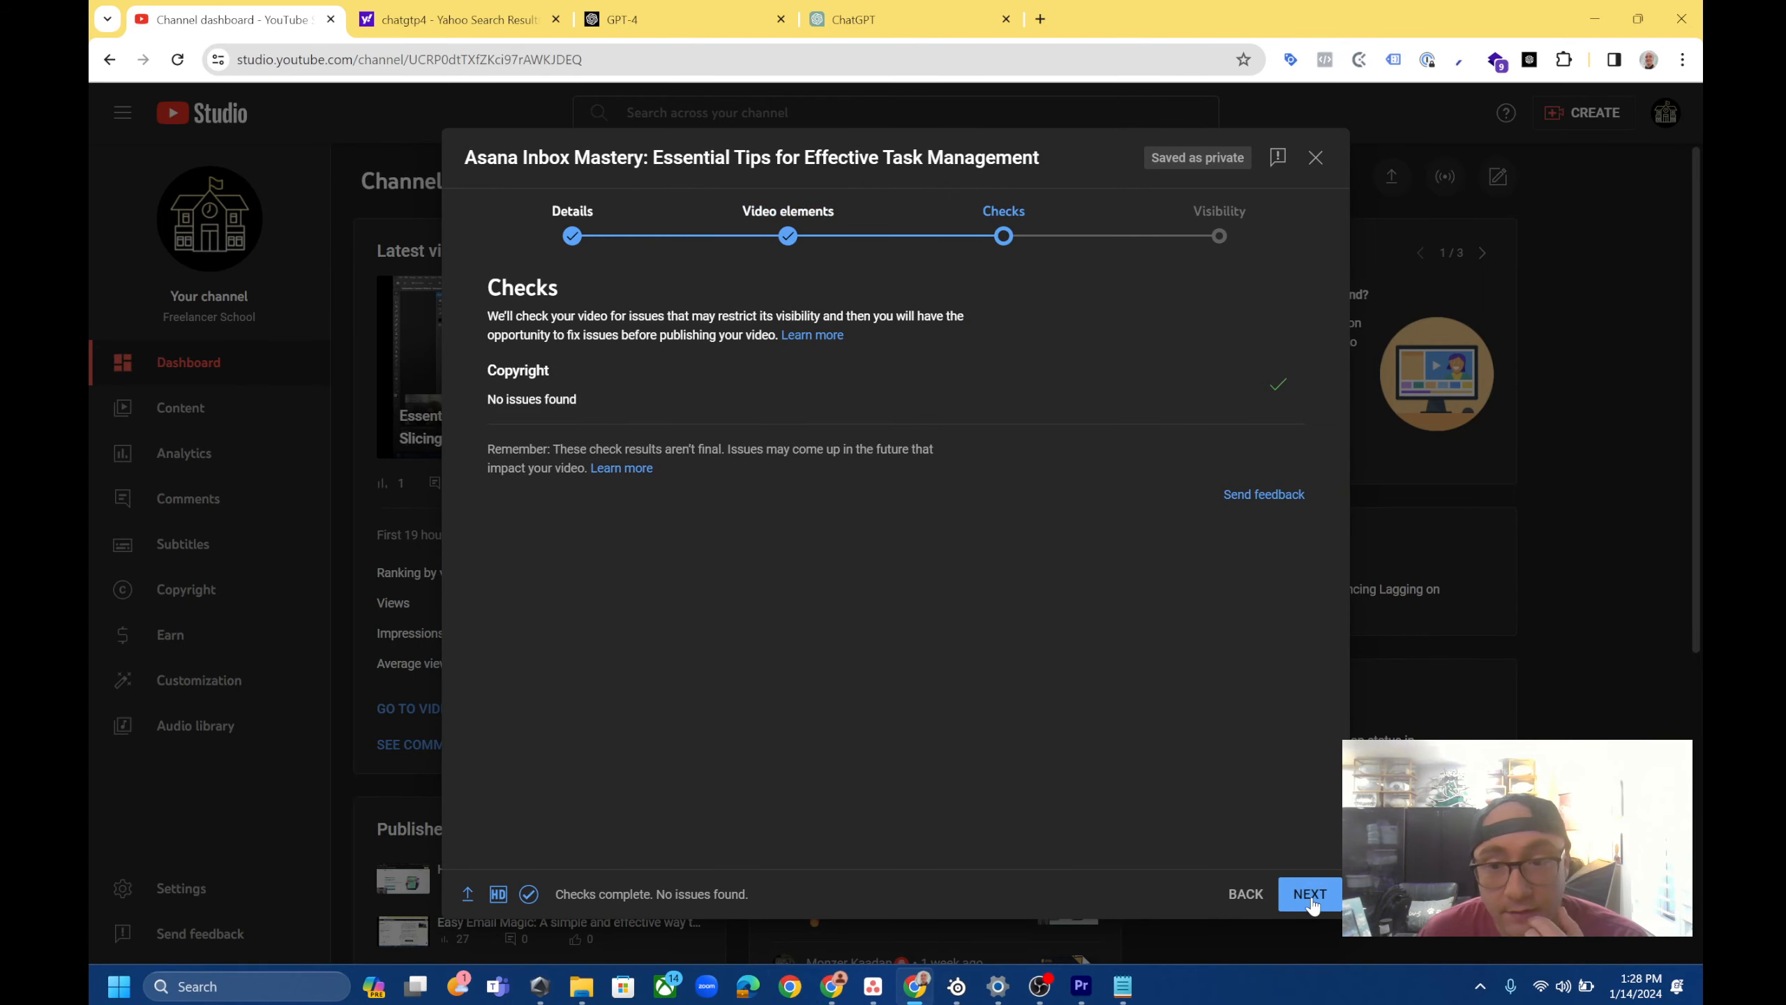
pyautogui.click(1310, 903)
pyautogui.click(572, 529)
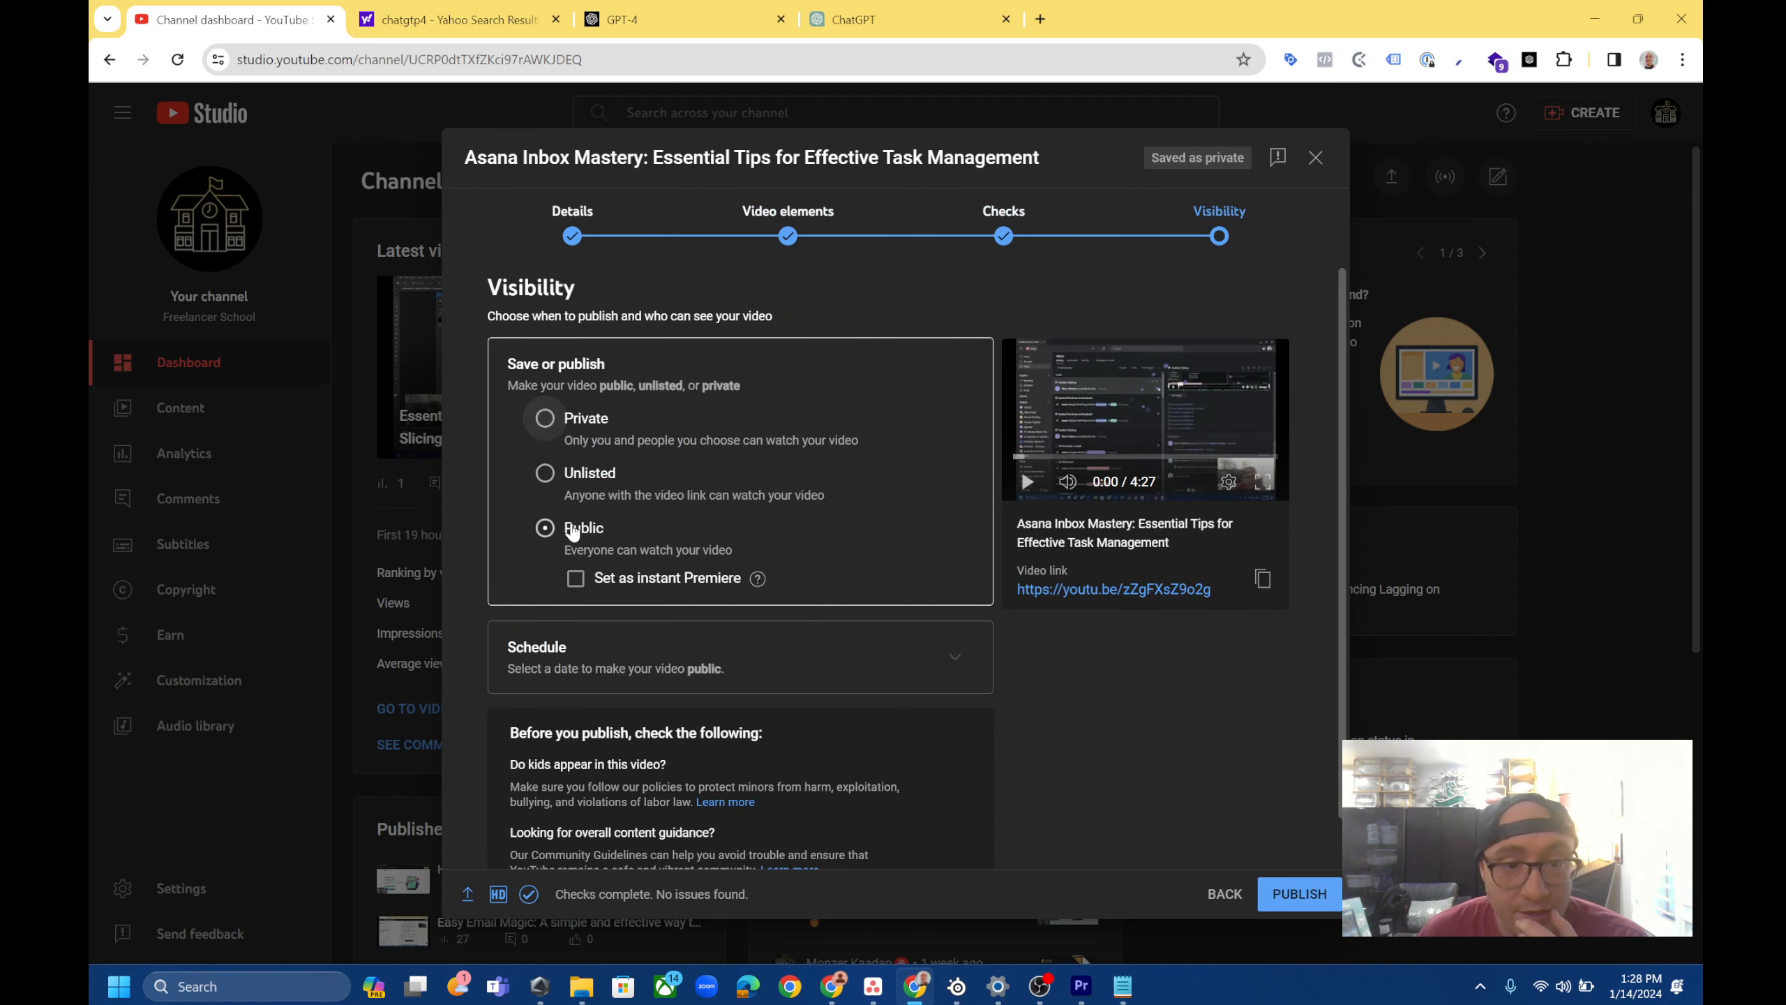
pyautogui.scroll(-1, 1011, 695)
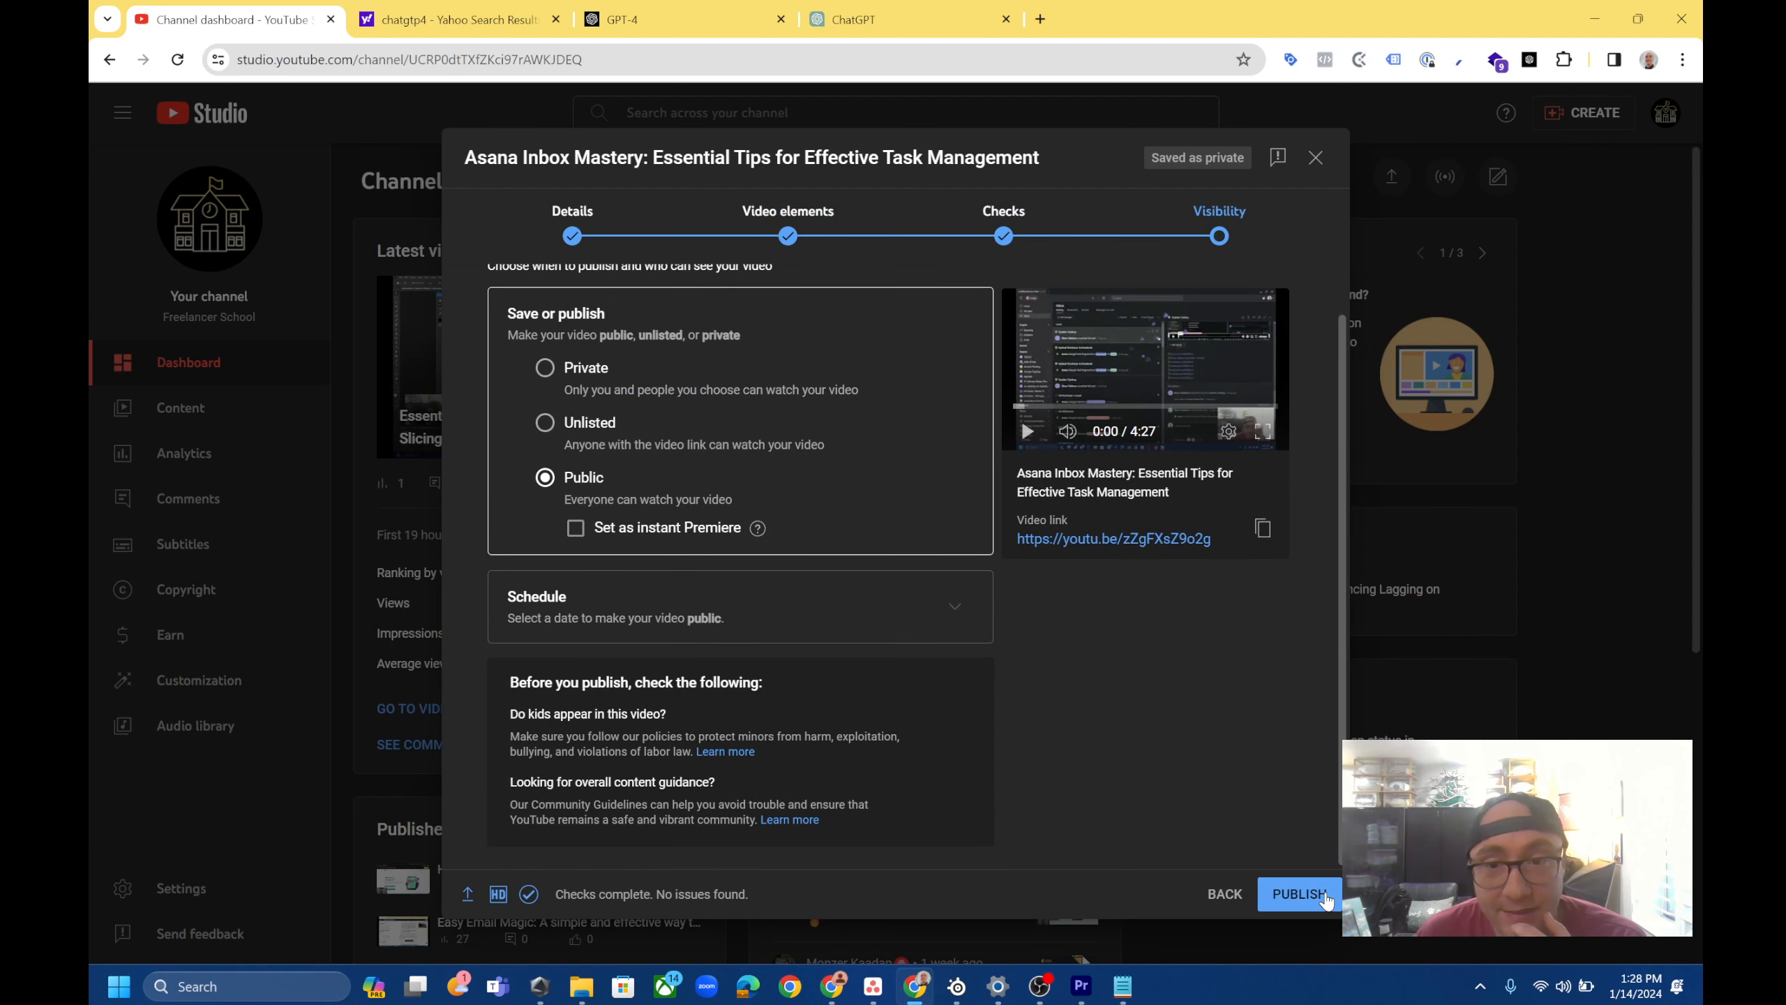
pyautogui.click(1299, 895)
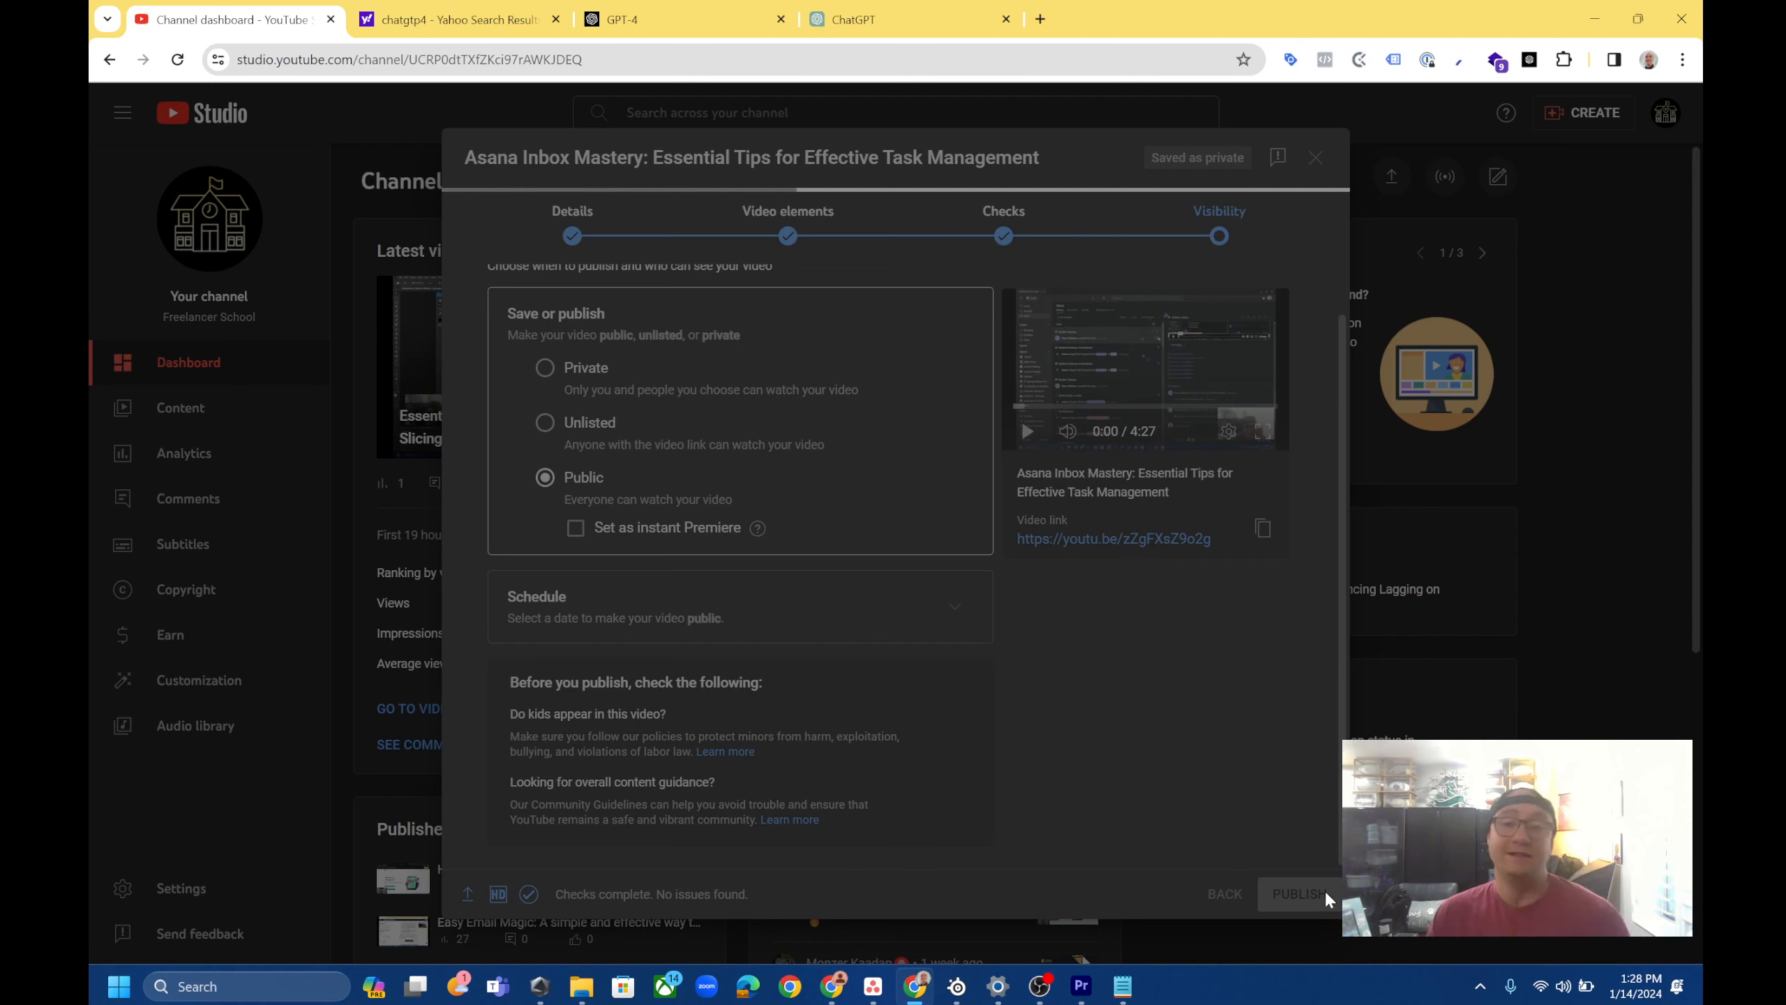